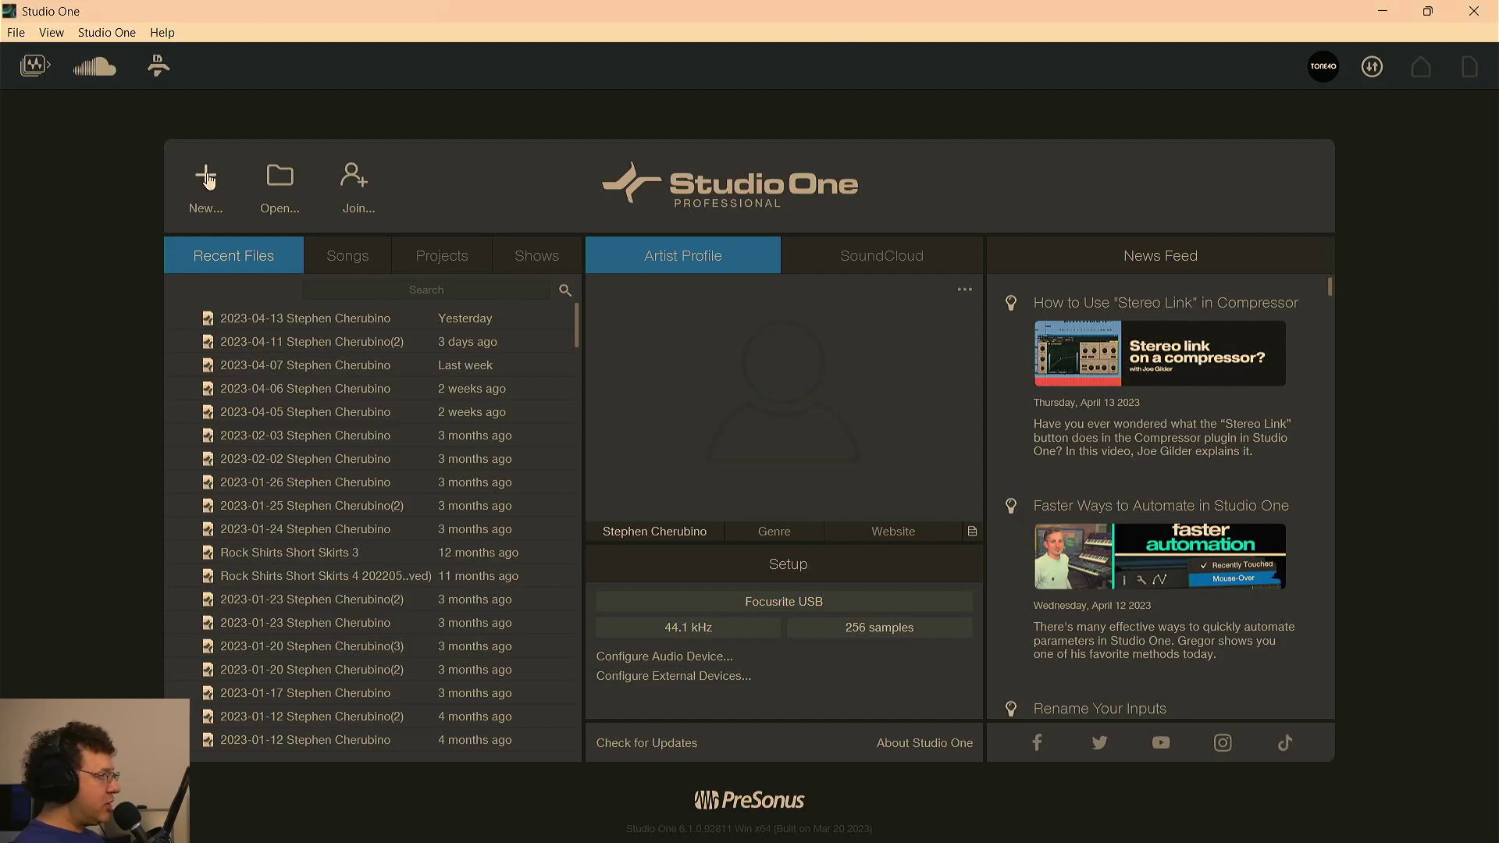
# Step: Create a new song and add the VST2 instrument Go2 on a new track
pyautogui.click(206, 178)
pyautogui.click(926, 681)
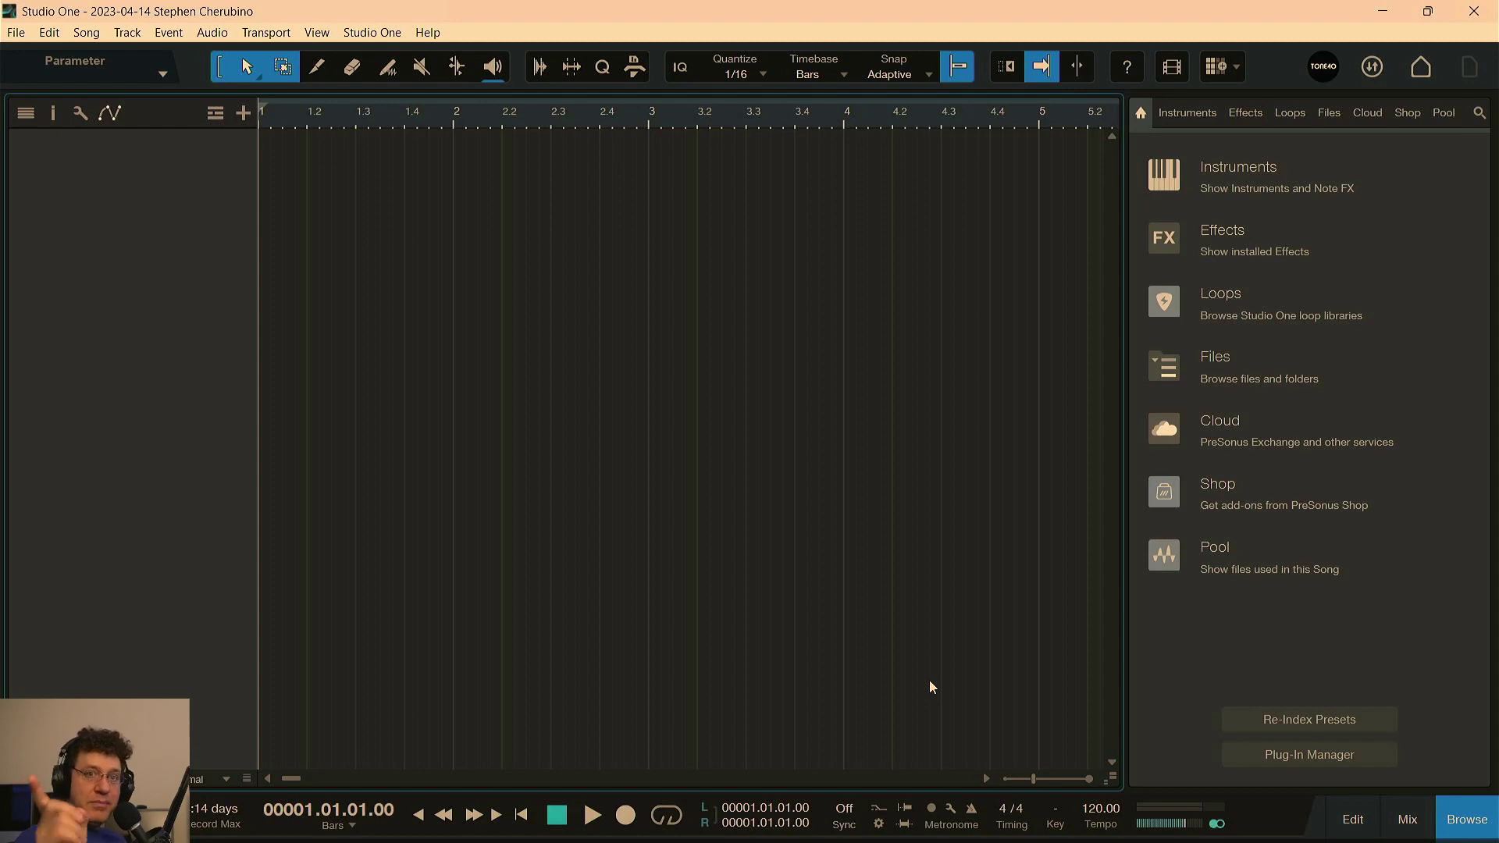
pyautogui.click(1215, 171)
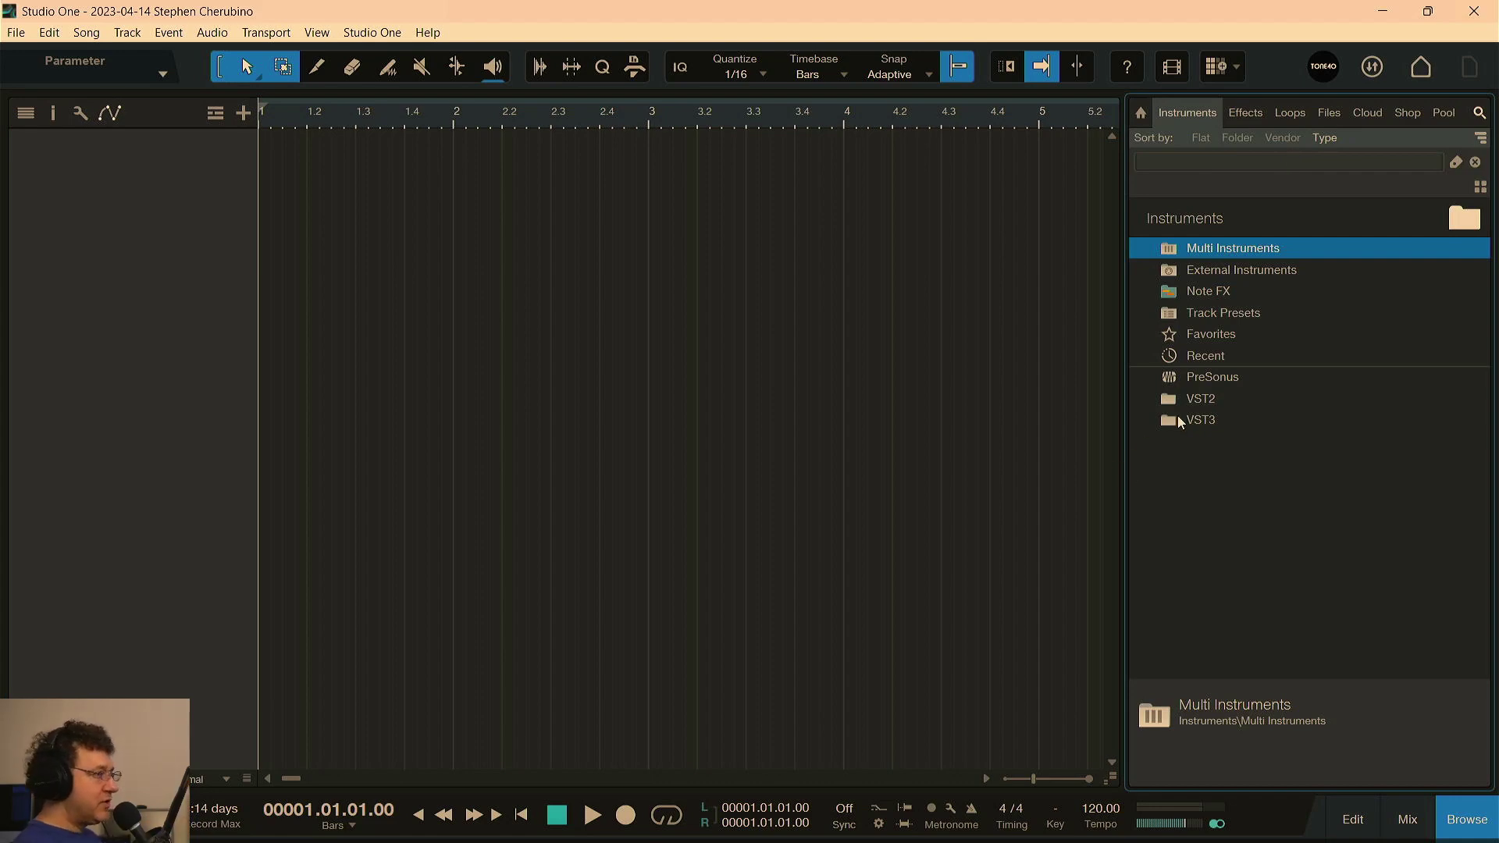
pyautogui.click(1209, 378)
pyautogui.click(1201, 400)
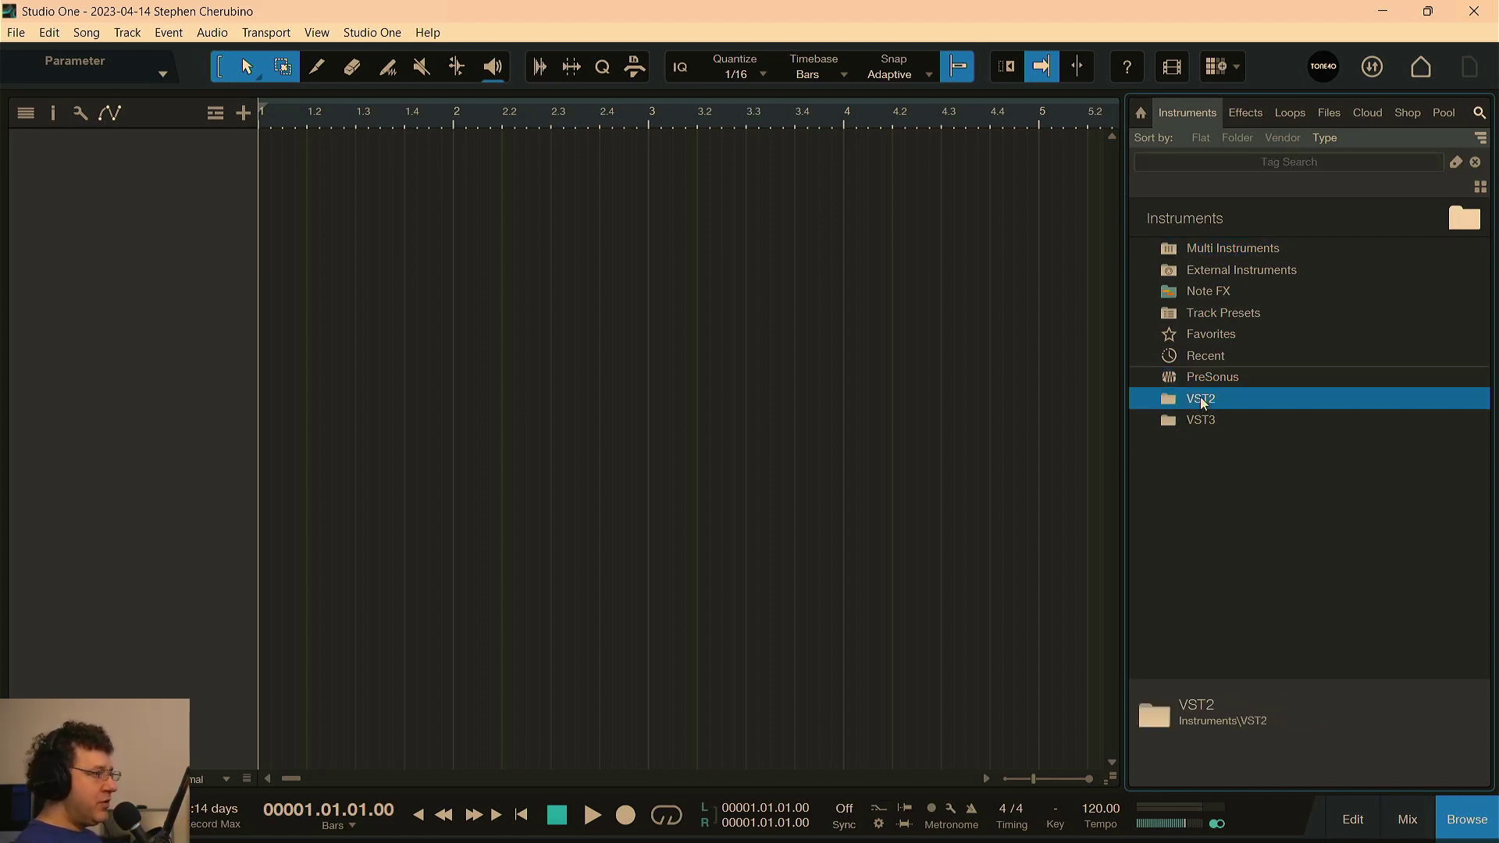
pyautogui.doubleClick(1201, 398)
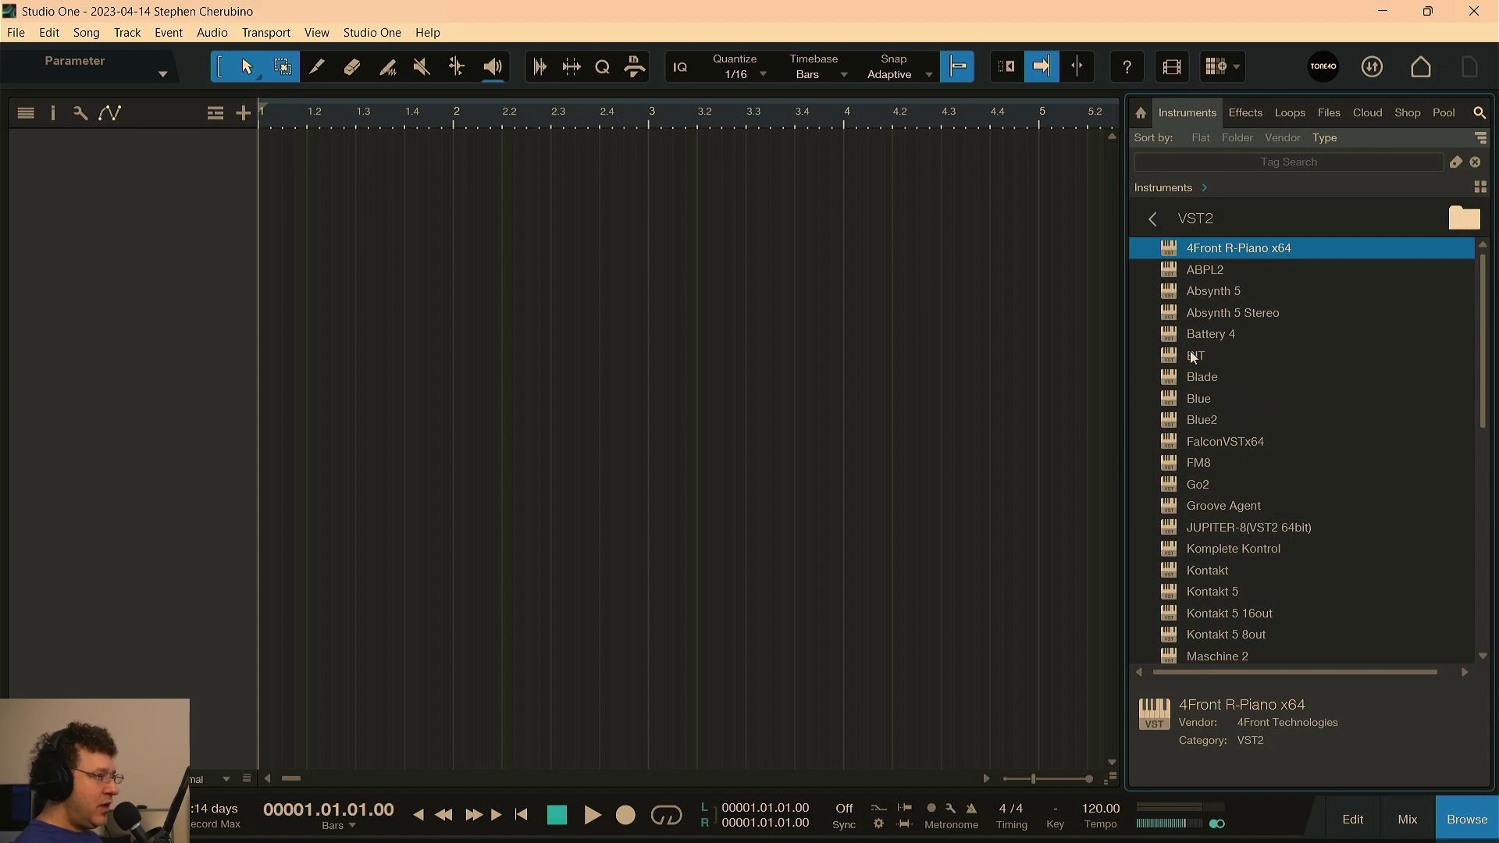
pyautogui.moveTo(1199, 484); pyautogui.dragTo(672, 277)
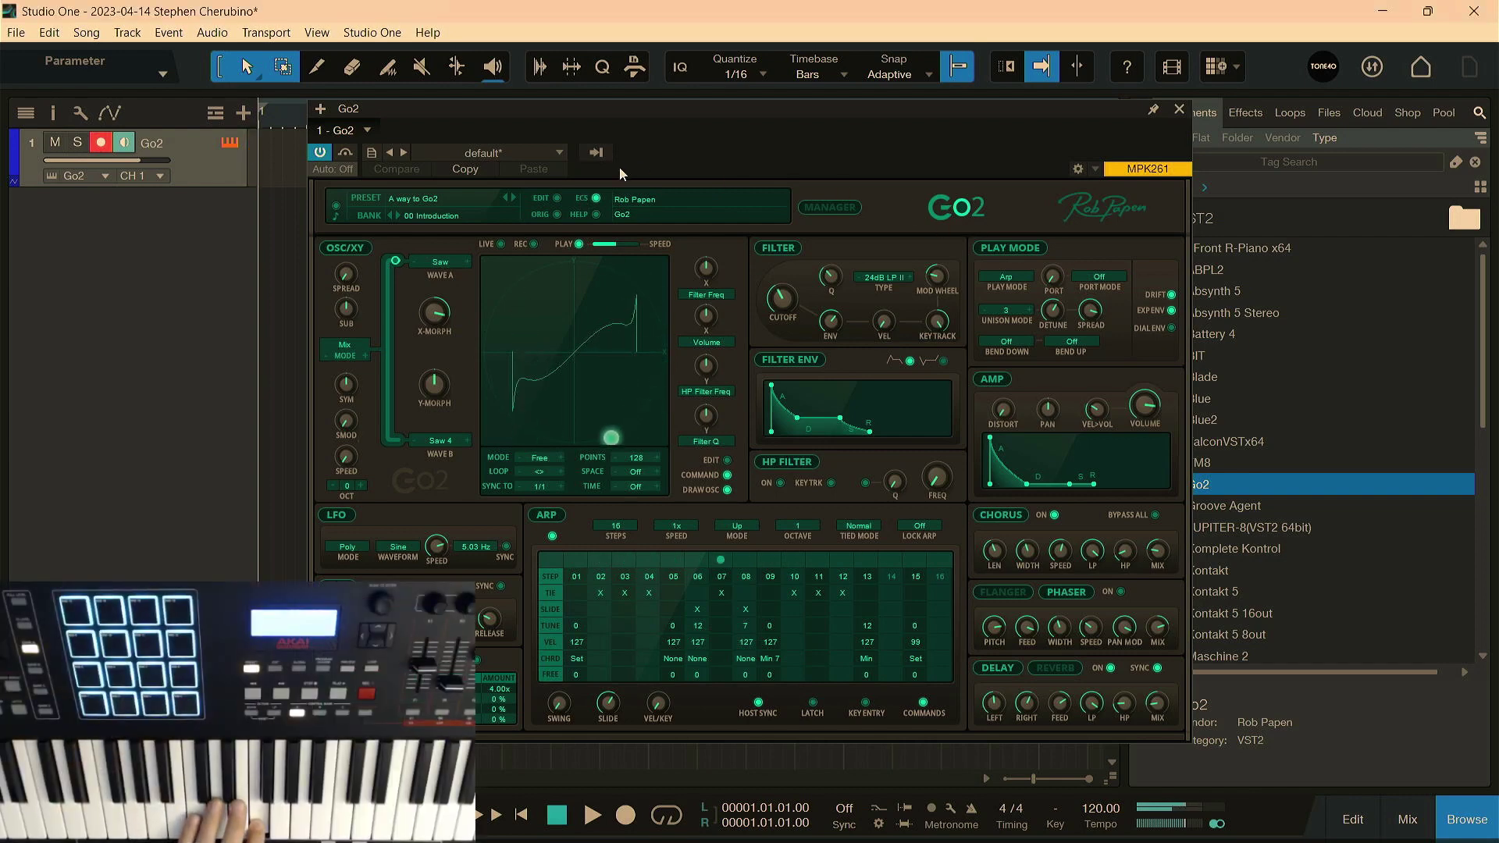
# Step: Browse Go2's preset banks in the preset manager, including 01 Favorites, 04 Arp and Seq 01, 20 App Sound Phrase 01 and 08 EDM & House 01
pyautogui.click(830, 206)
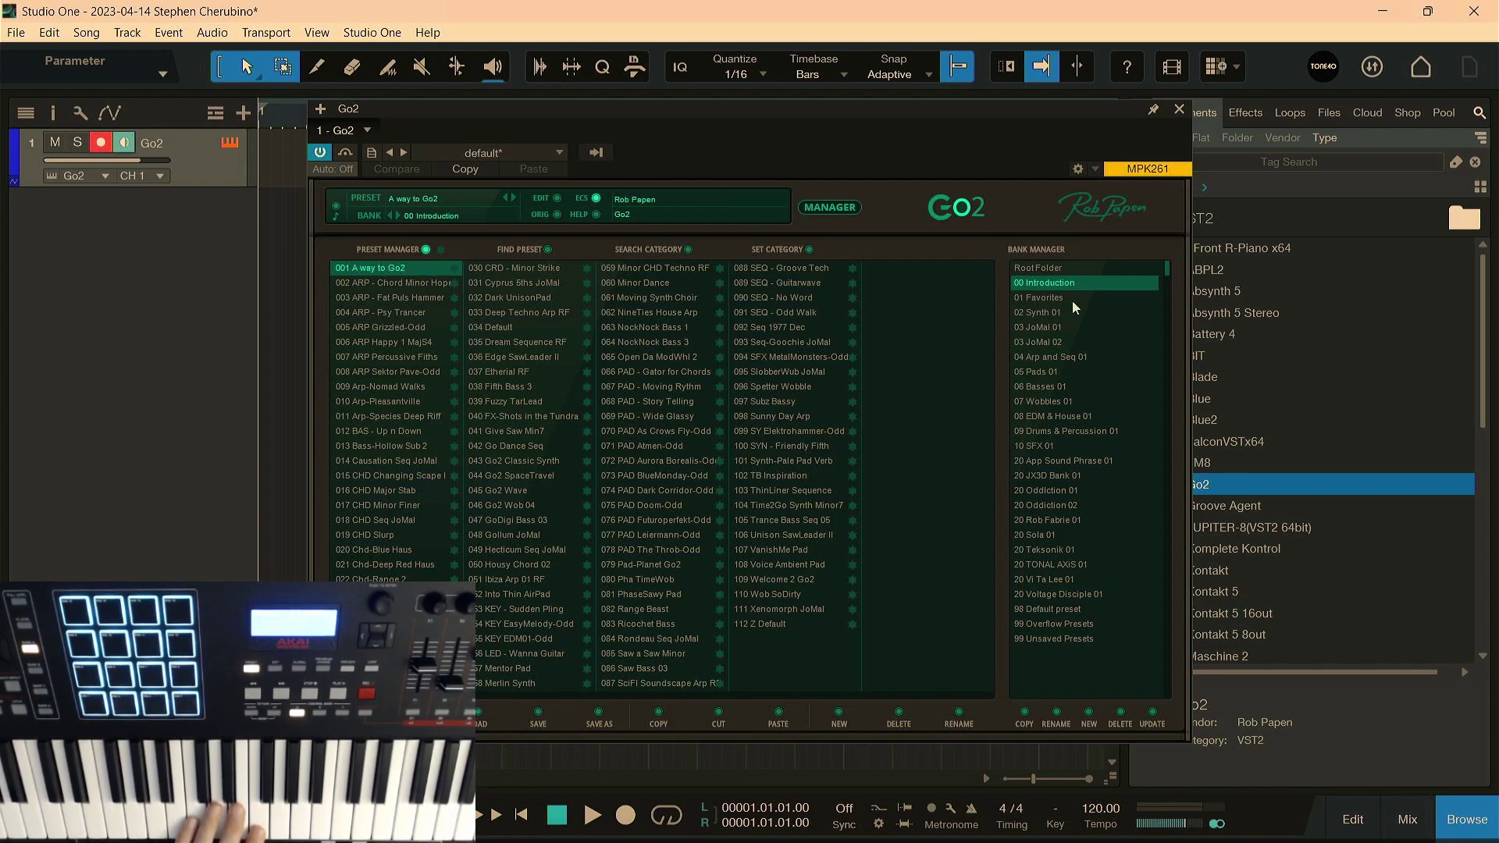
pyautogui.click(1047, 297)
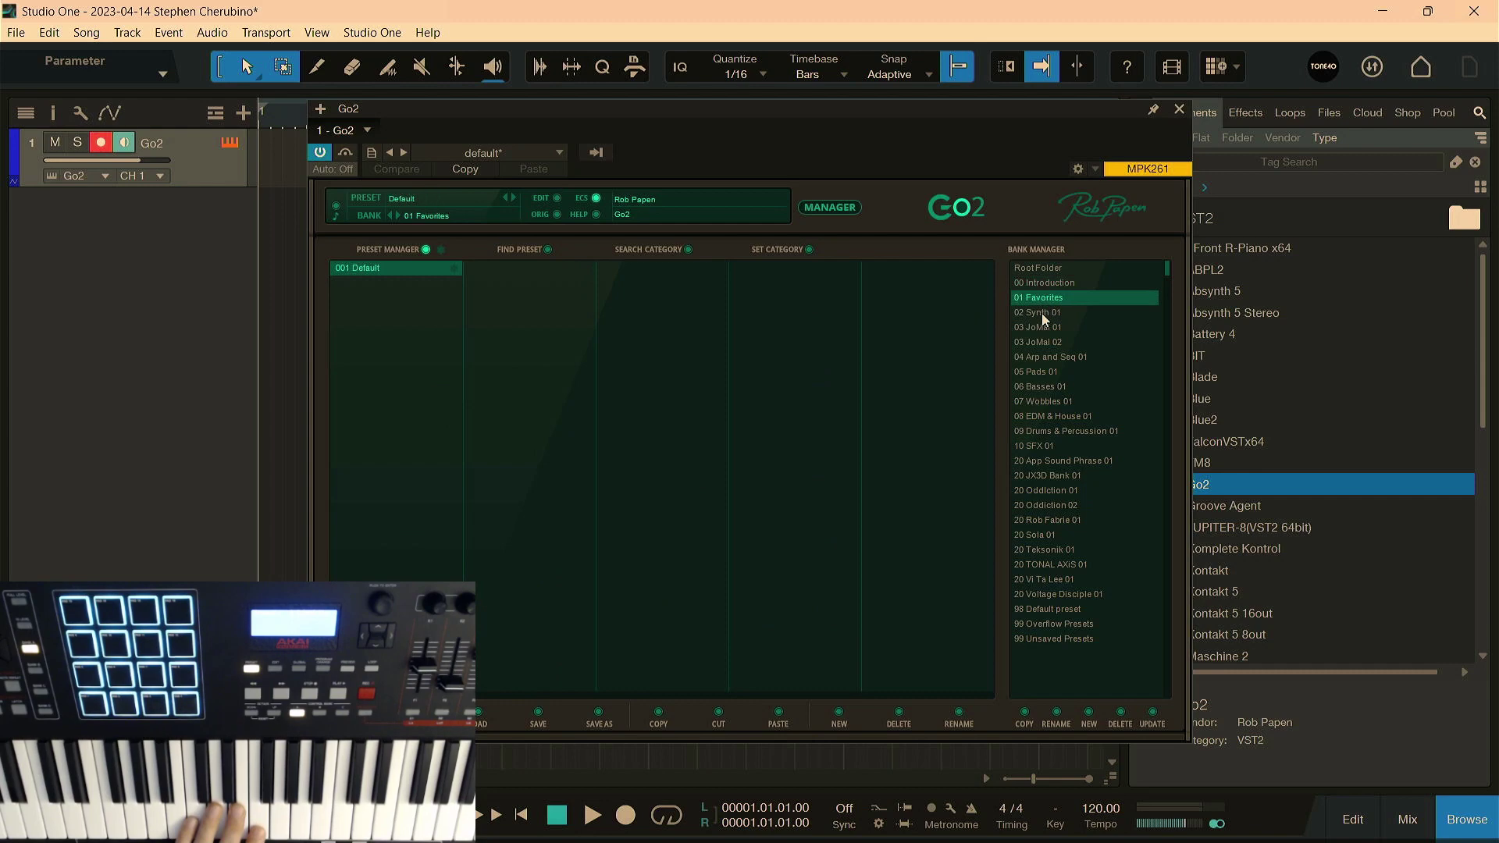
pyautogui.click(1042, 312)
pyautogui.click(1041, 342)
pyautogui.click(1041, 359)
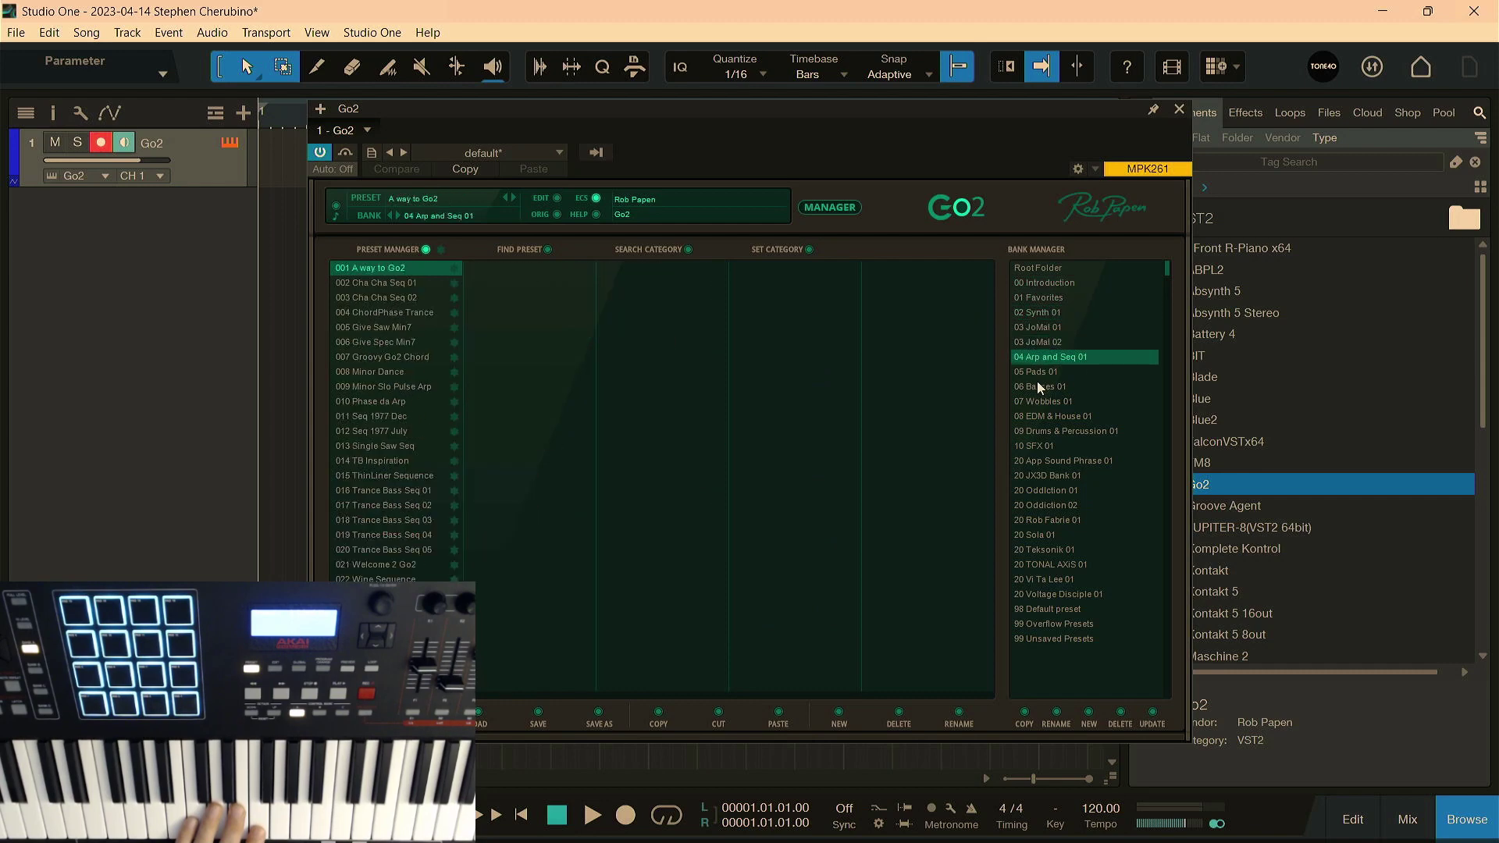
pyautogui.click(1037, 383)
pyautogui.click(1039, 403)
pyautogui.click(1039, 431)
pyautogui.click(1039, 459)
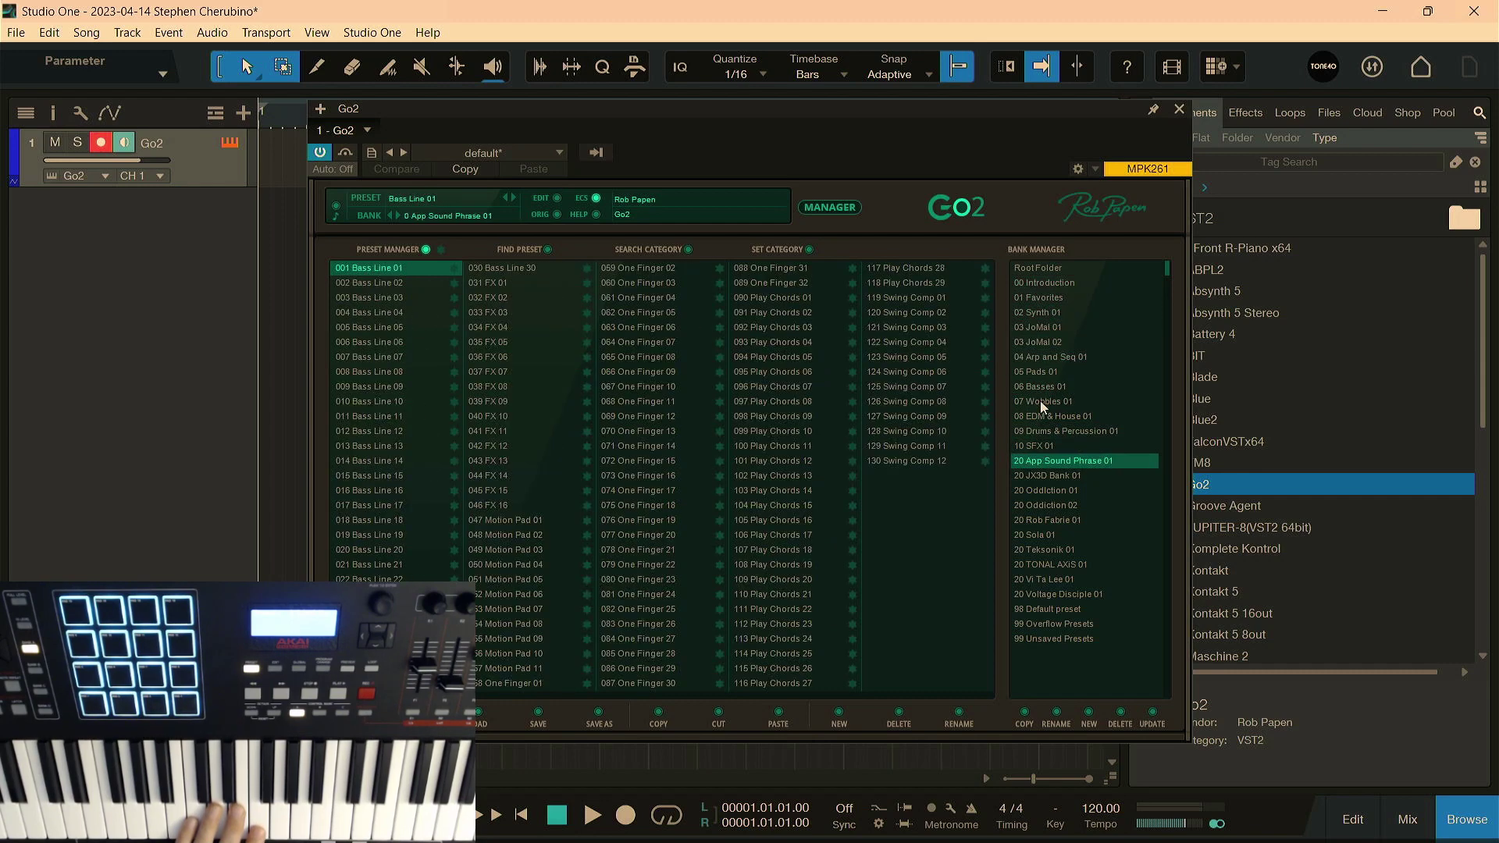
pyautogui.click(1041, 401)
pyautogui.click(1043, 416)
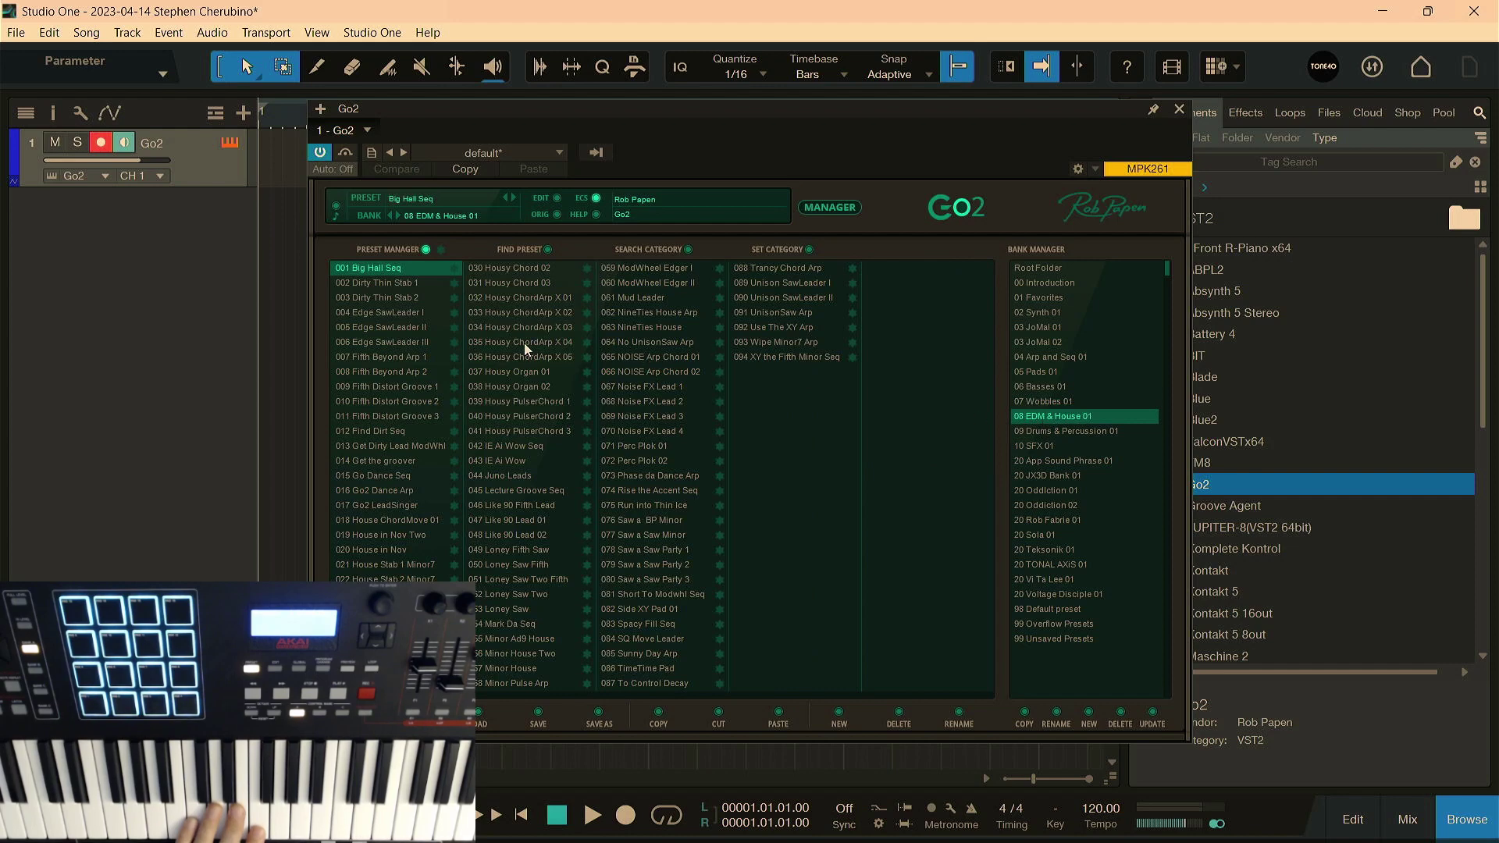
# Step: Audition the presets Housy ChordArp X 04 and Go2 Dance Arp, and look through the 04 Arp and Seq 01 bank
pyautogui.click(523, 343)
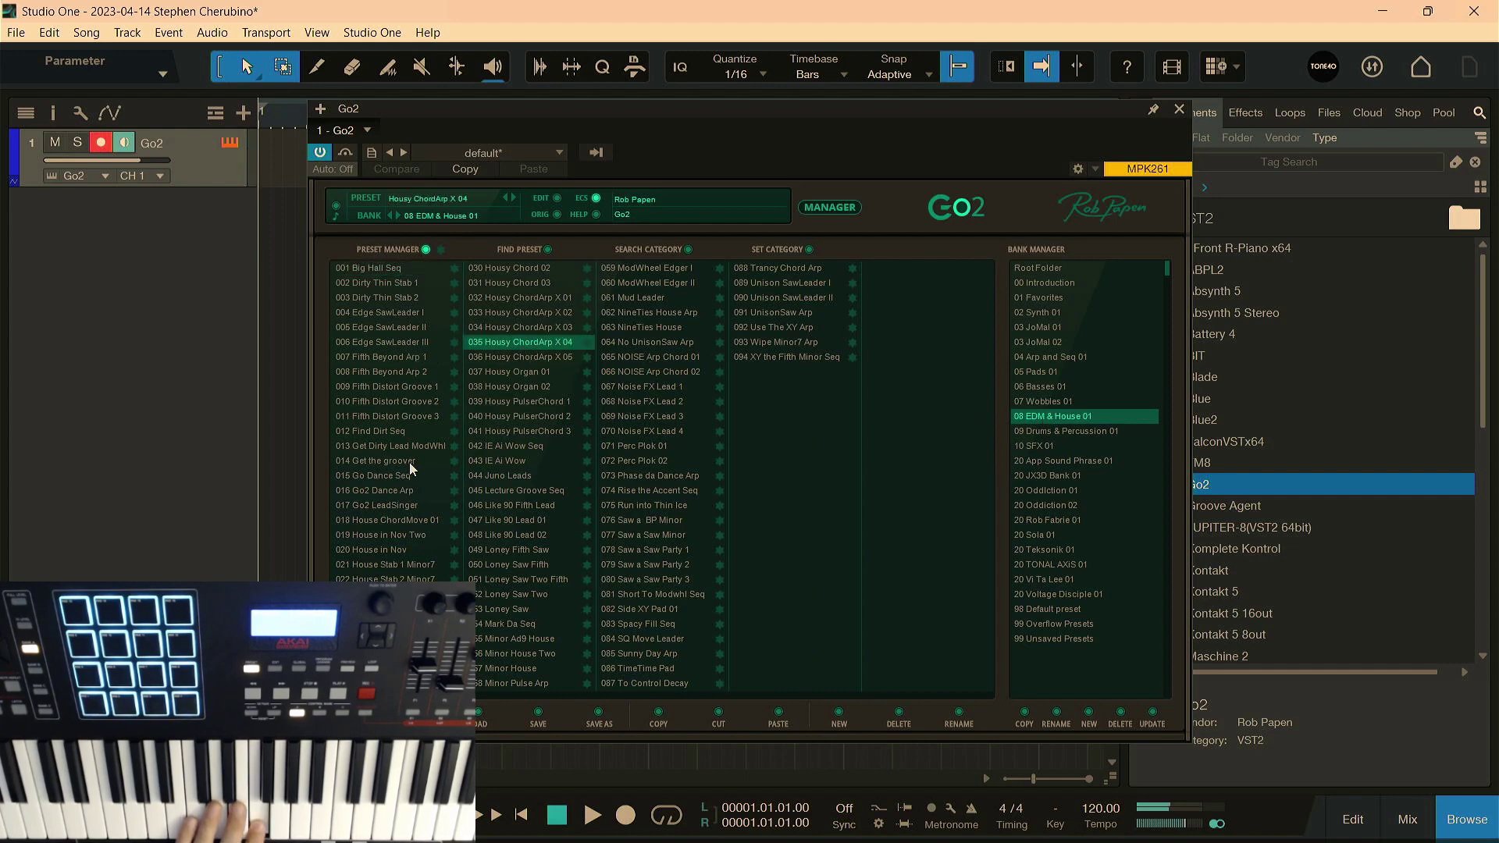
pyautogui.click(405, 492)
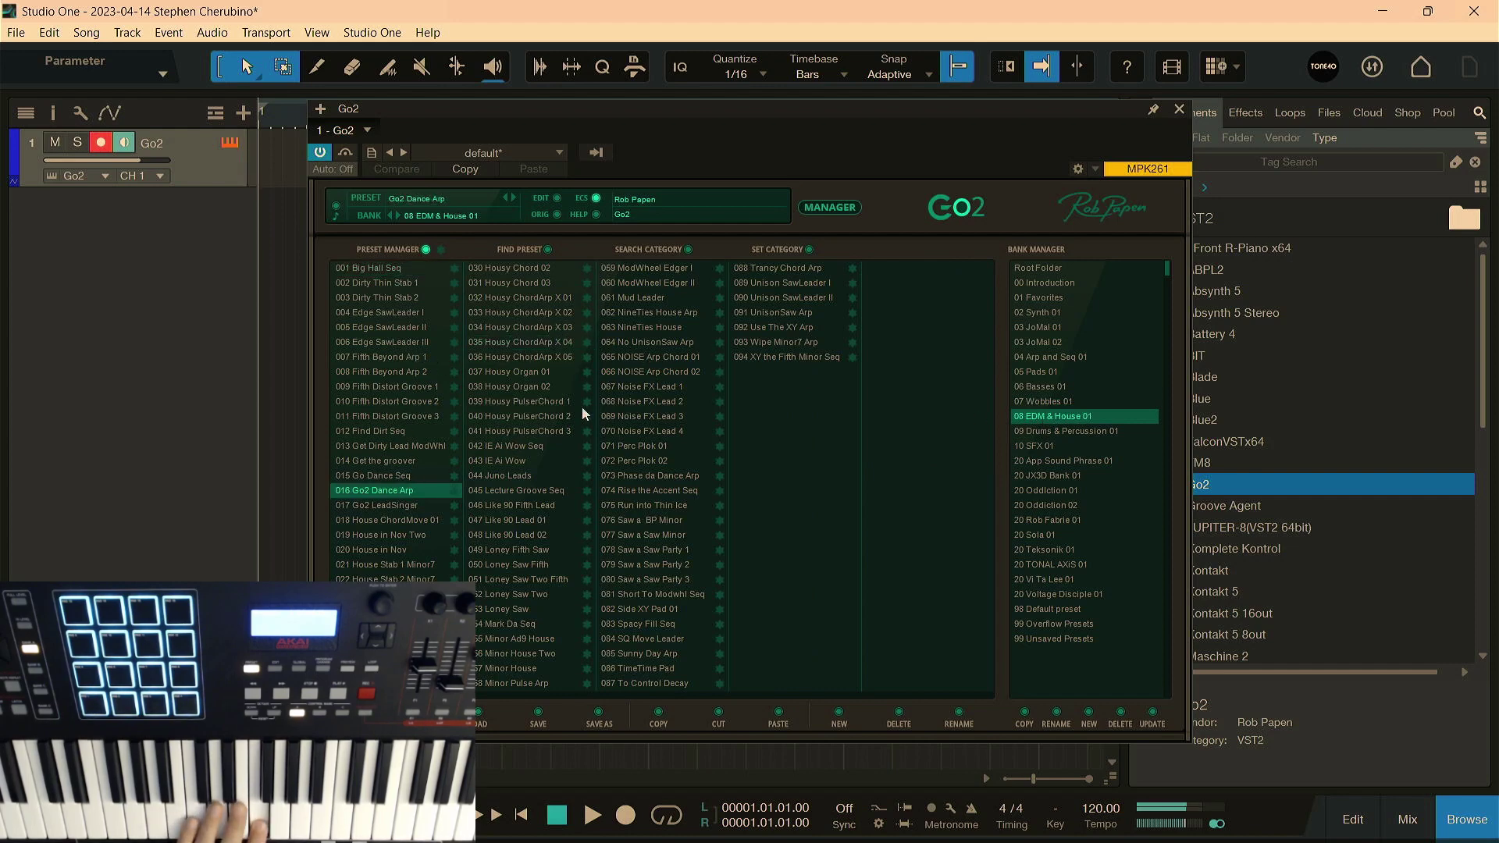
pyautogui.click(1048, 361)
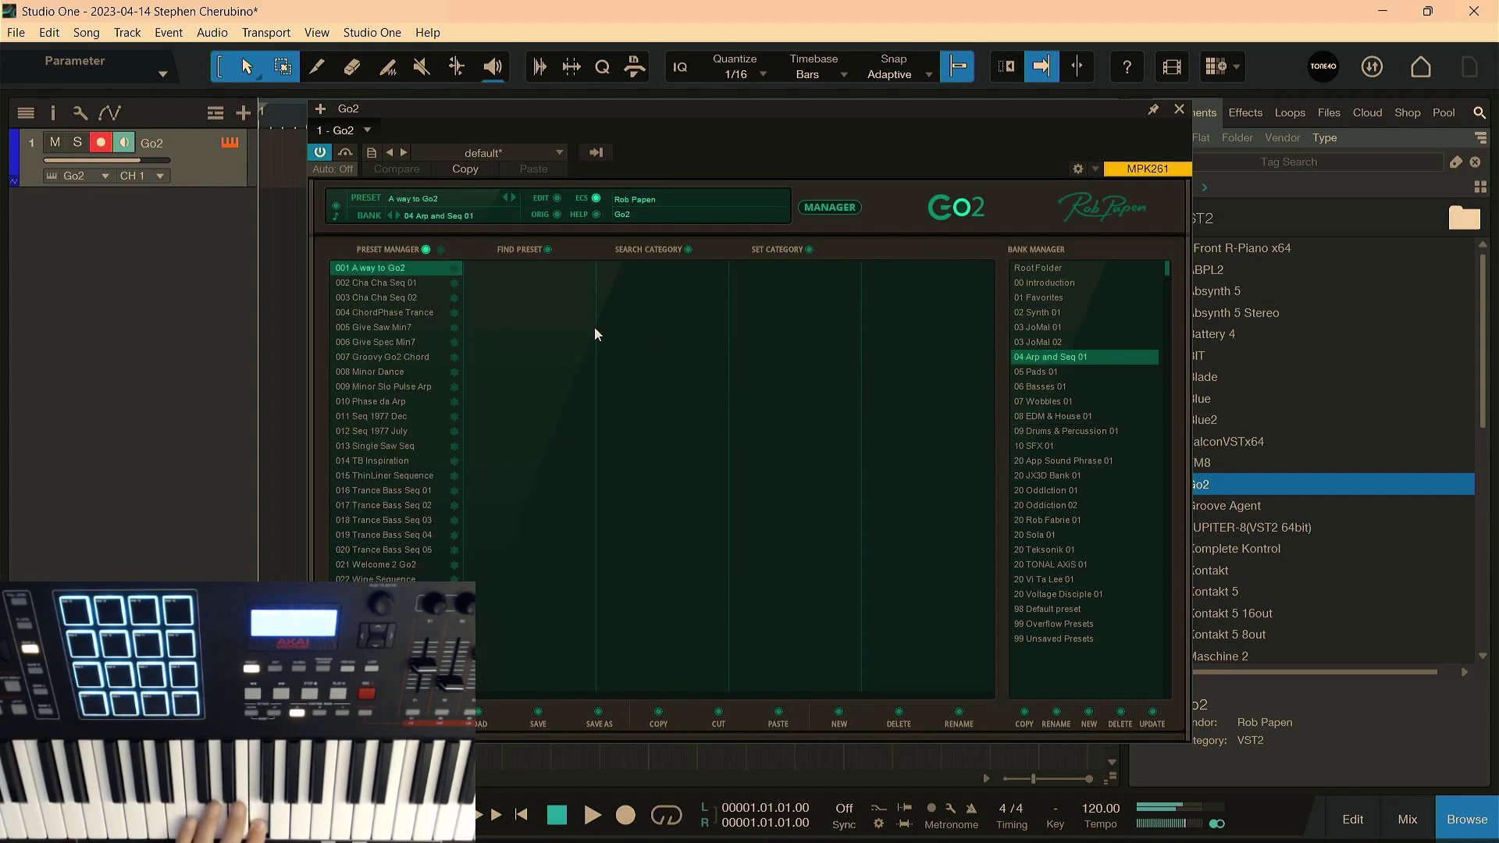
# Step: Audition presets in the 20 Rob Fabrie 01 bank, including Circle Bass RF and Dream Sequence RF
pyautogui.click(1040, 519)
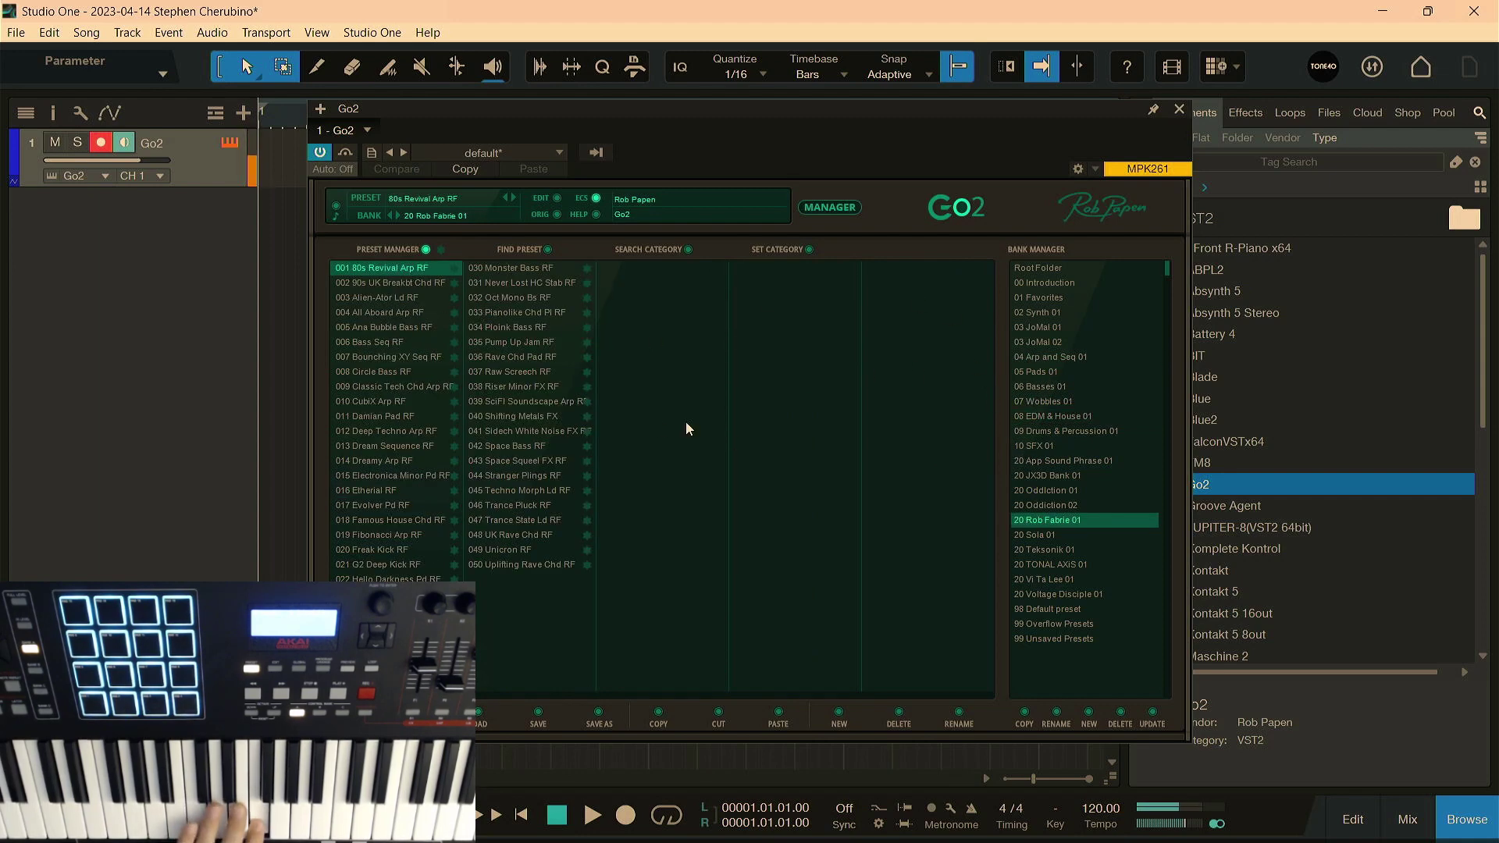
pyautogui.click(401, 348)
pyautogui.click(395, 375)
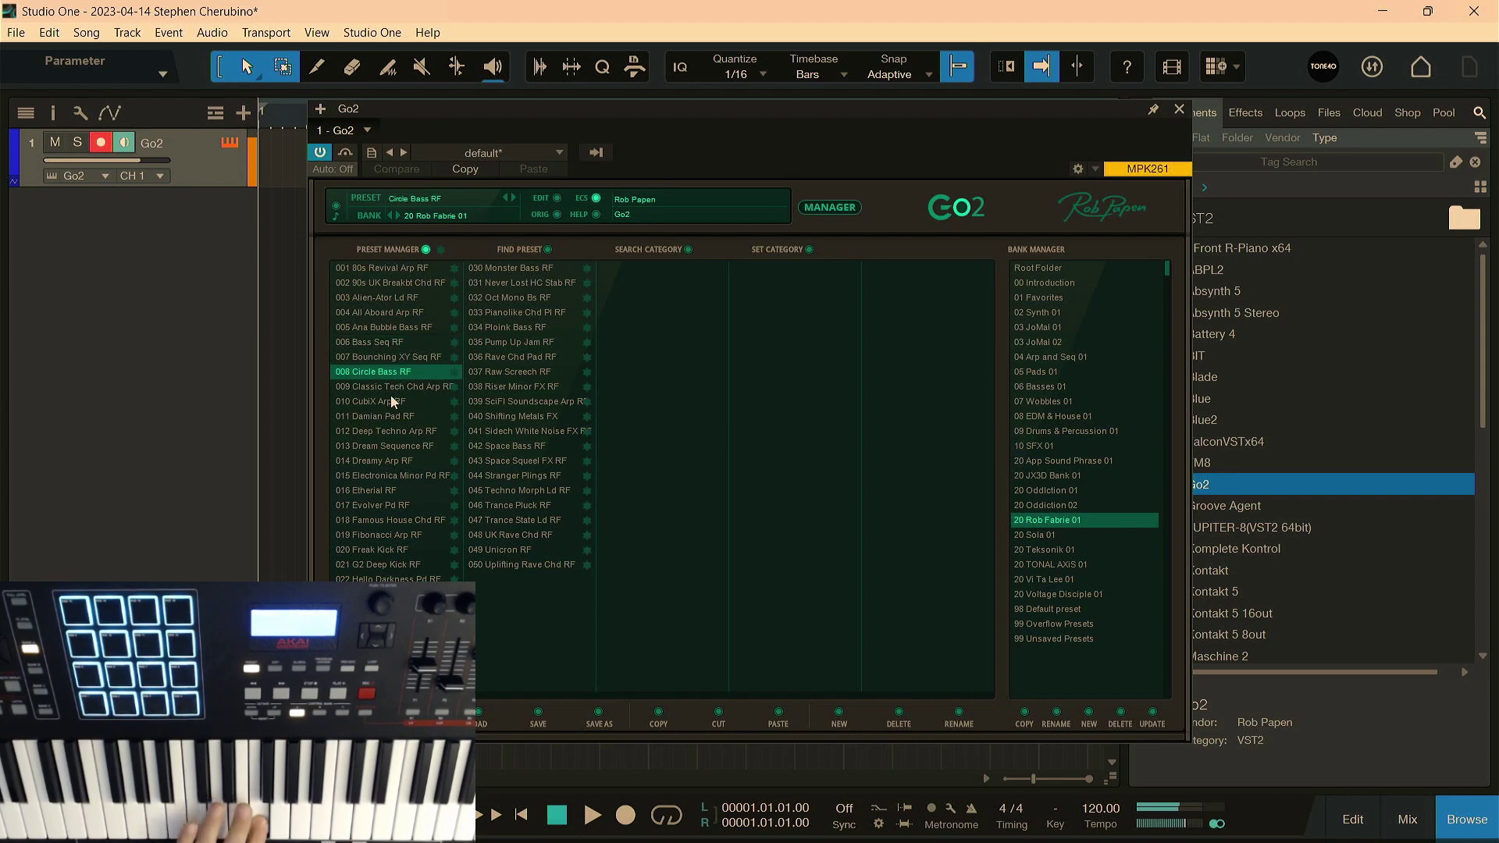
pyautogui.click(391, 418)
pyautogui.click(395, 448)
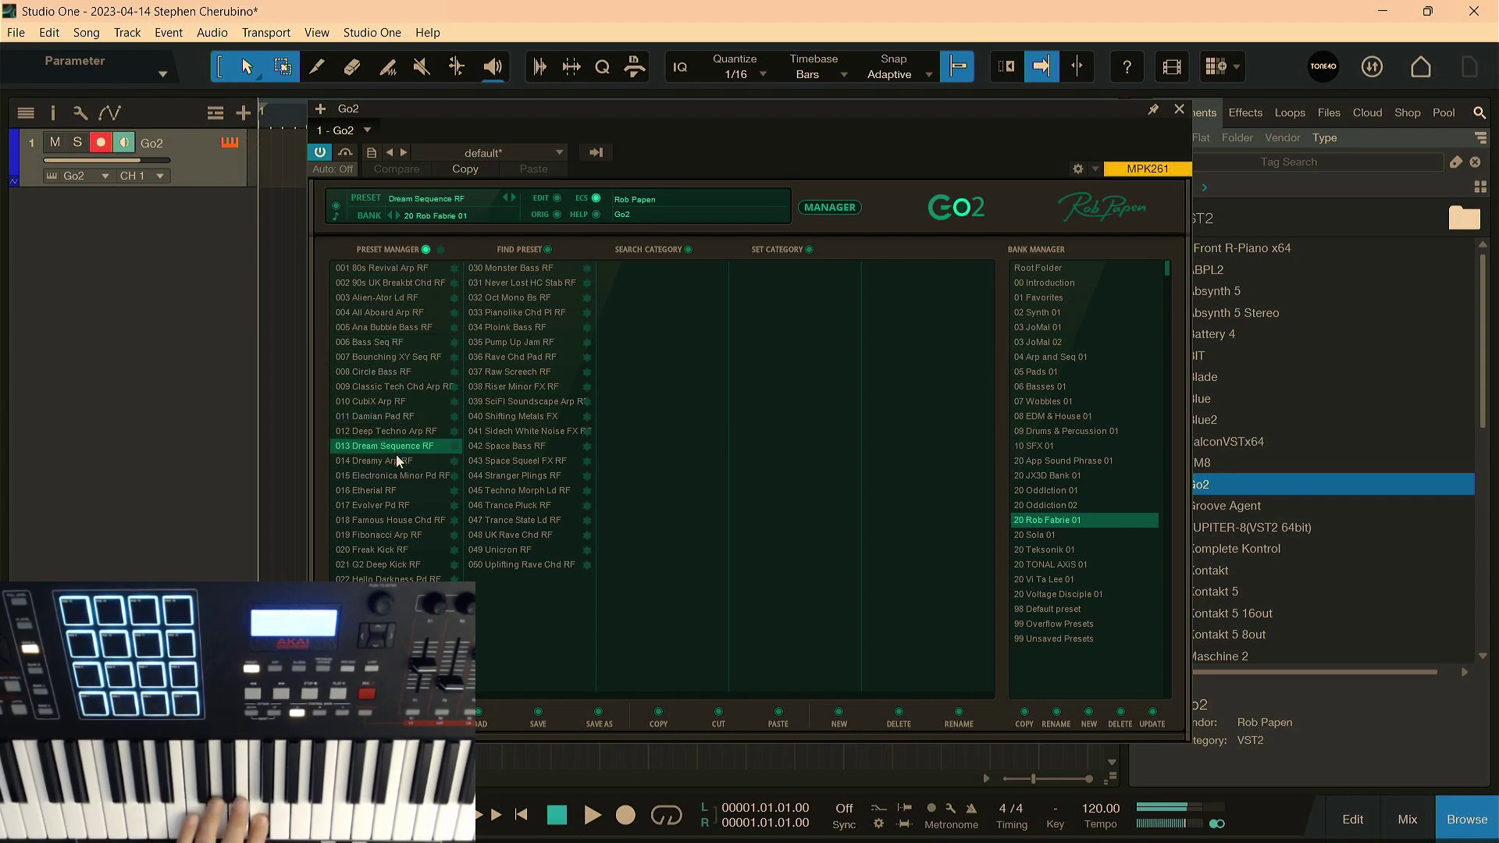
# Step: Load the Bass 2 preset from Go2's 20 Vi Ta Lee 01 bank and close the instrument window
pyautogui.click(1048, 580)
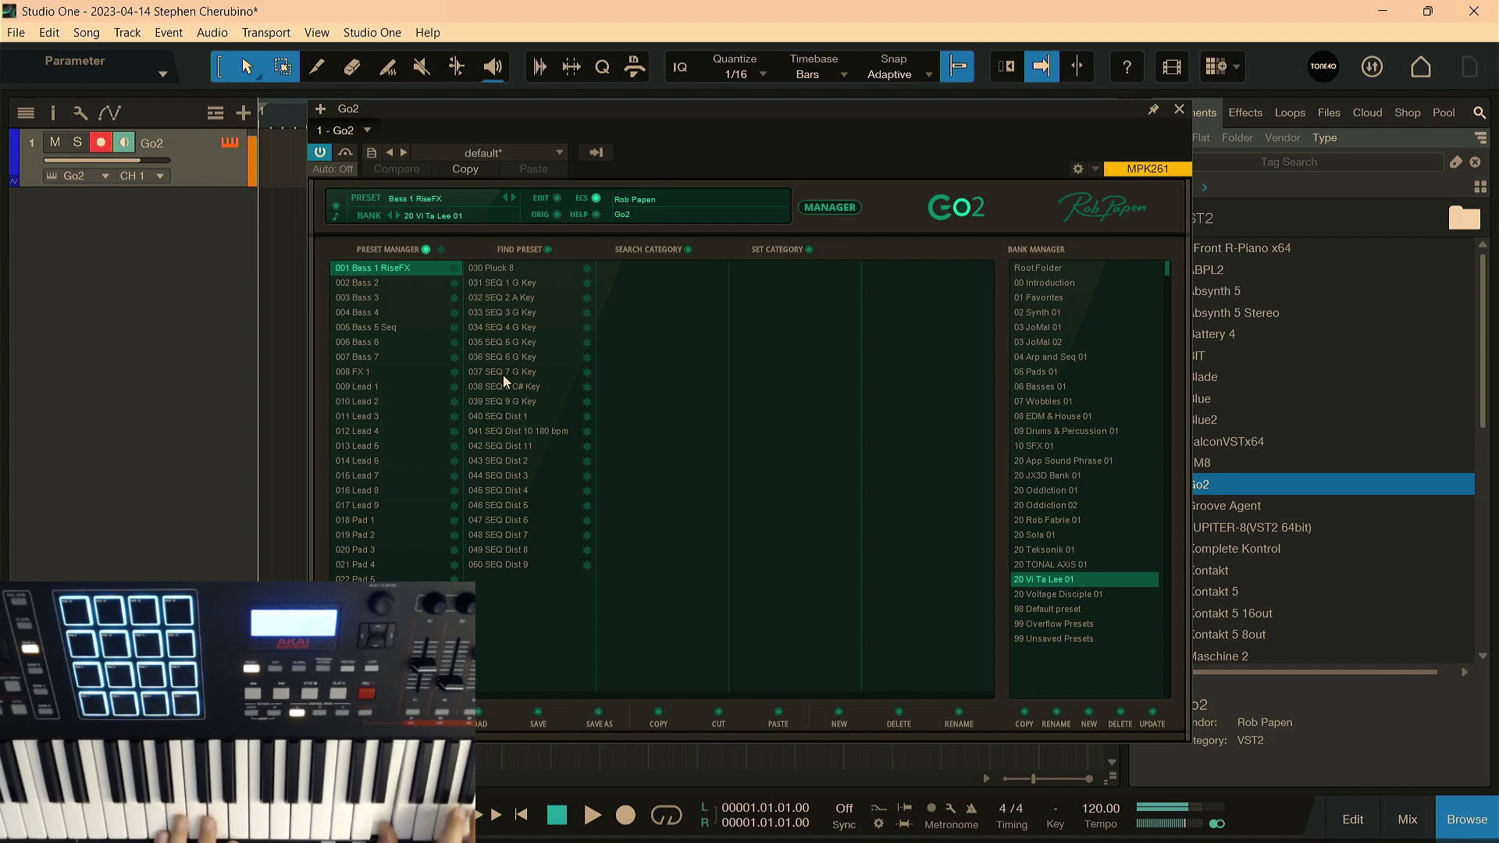
pyautogui.click(374, 285)
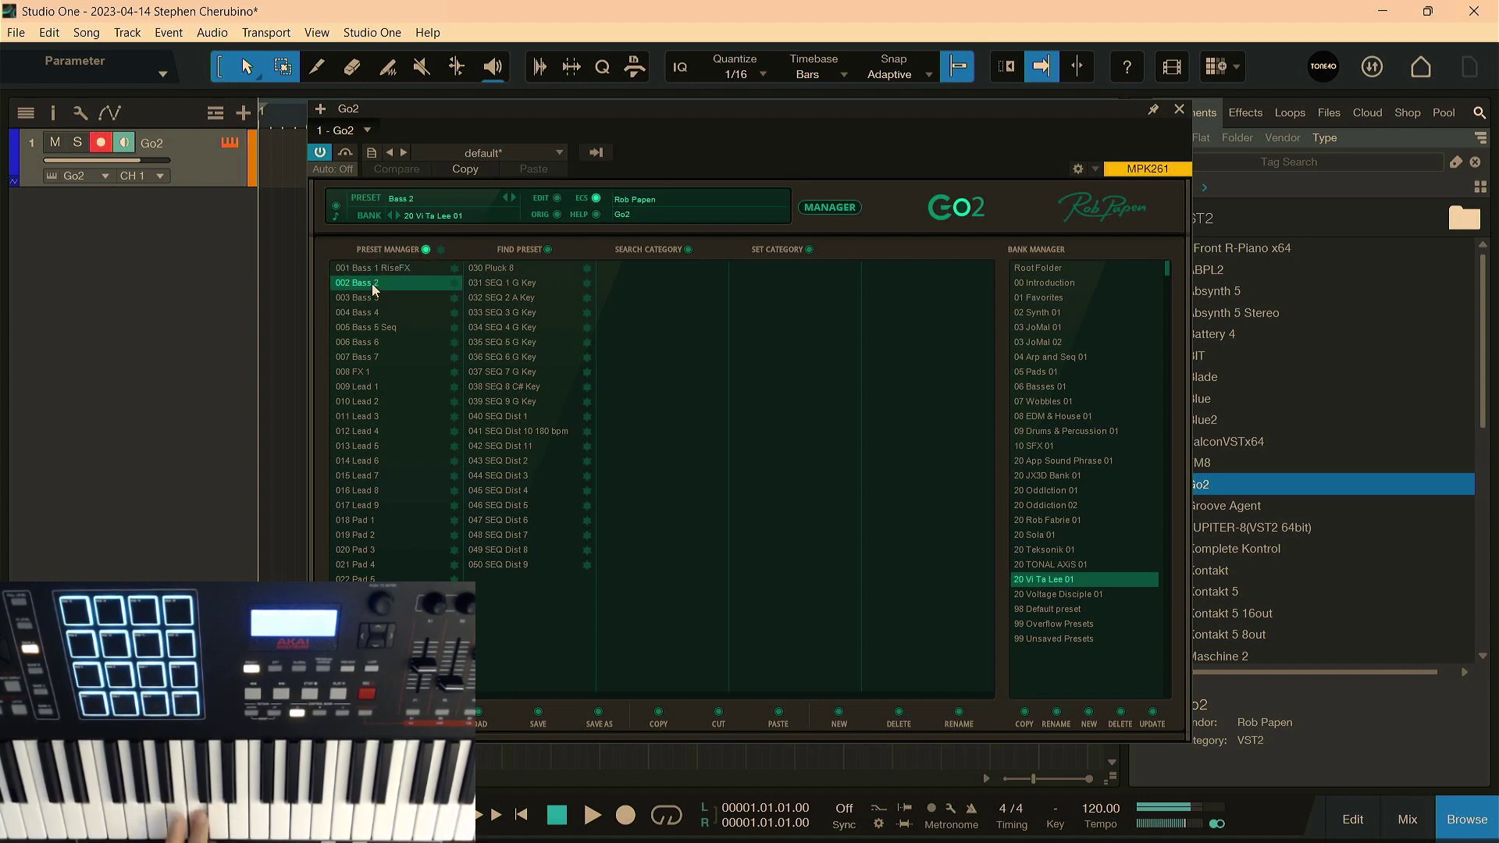
pyautogui.click(1179, 109)
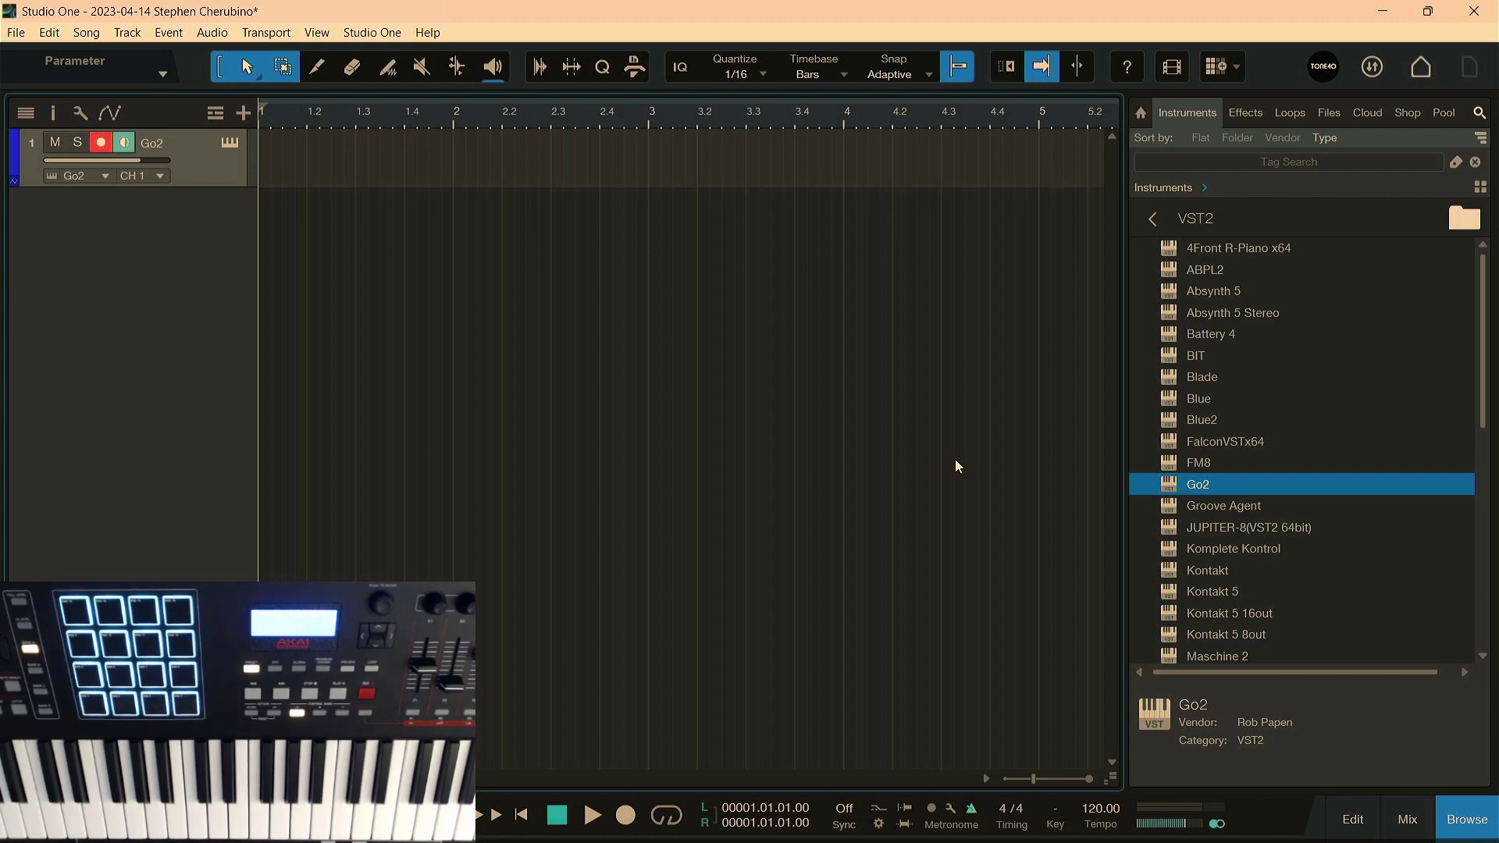
# Step: Record a bass line on the Go2 track and play the take back from just before bar 10
pyautogui.press('KP_Multiply')
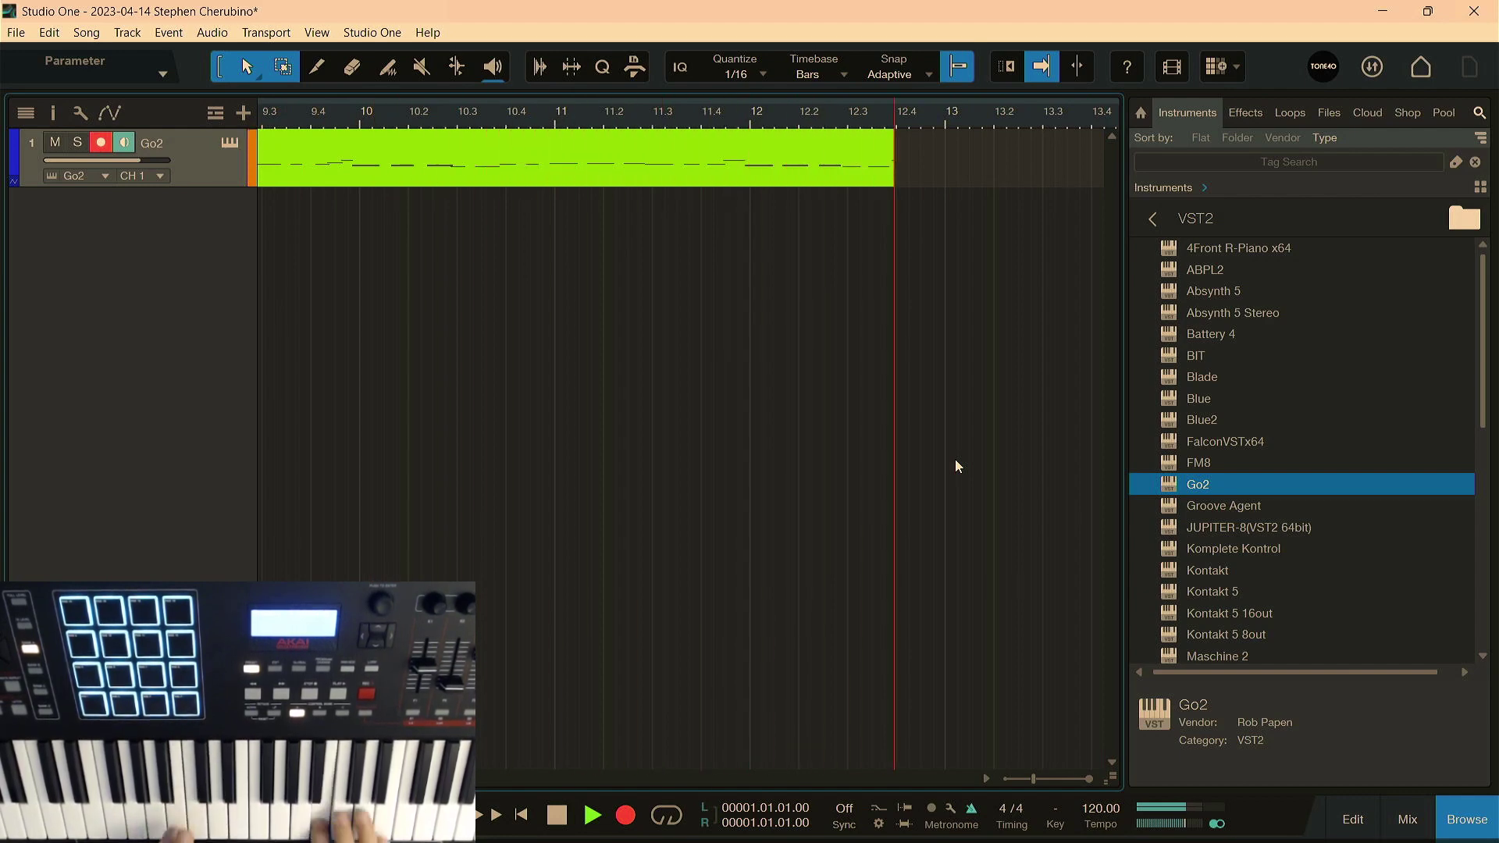
pyautogui.press('space')
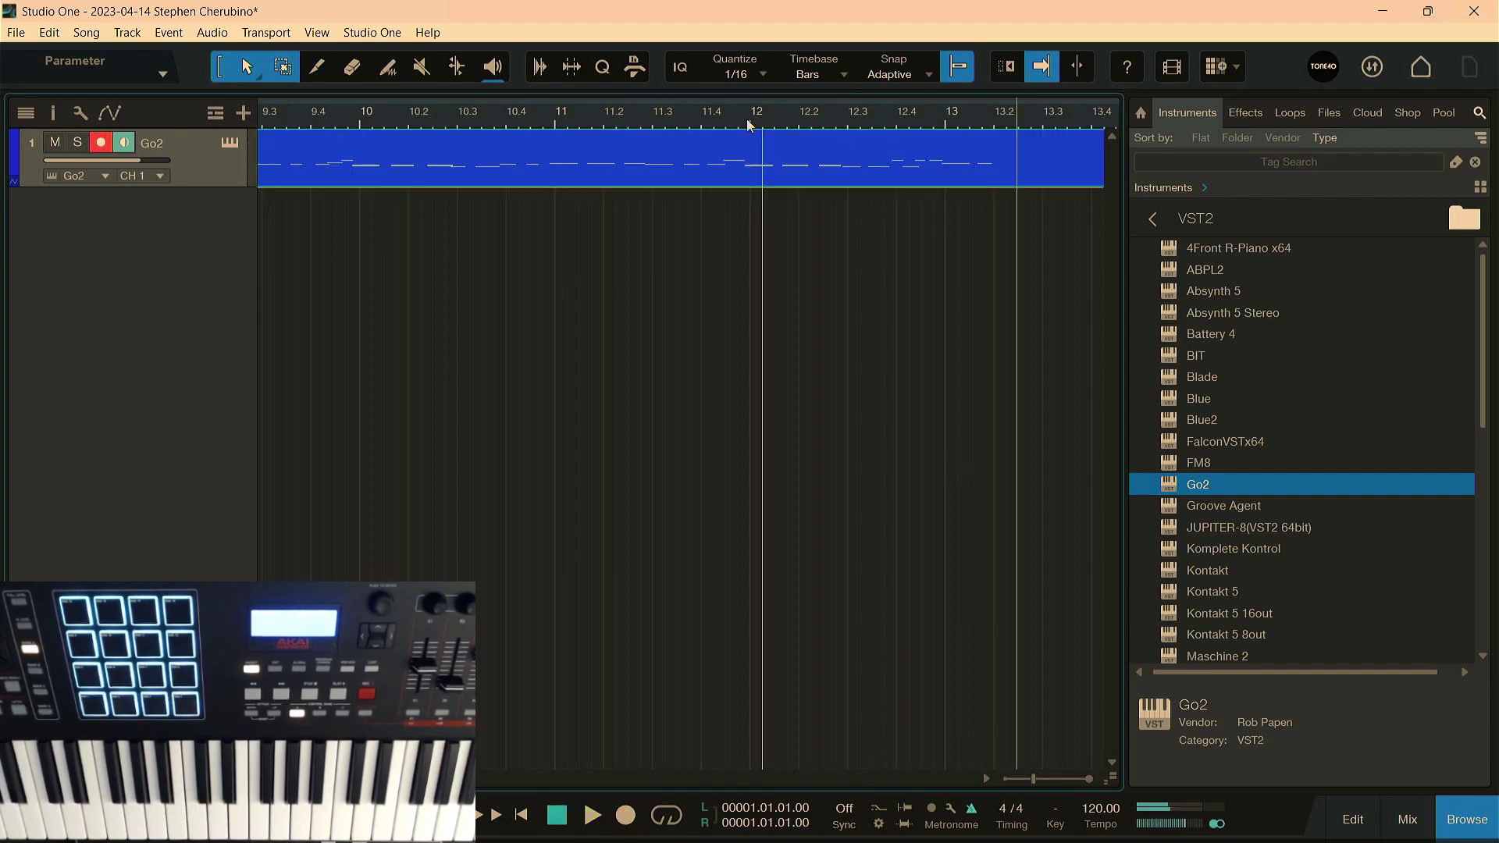
pyautogui.moveTo(739, 111); pyautogui.dragTo(750, 78)
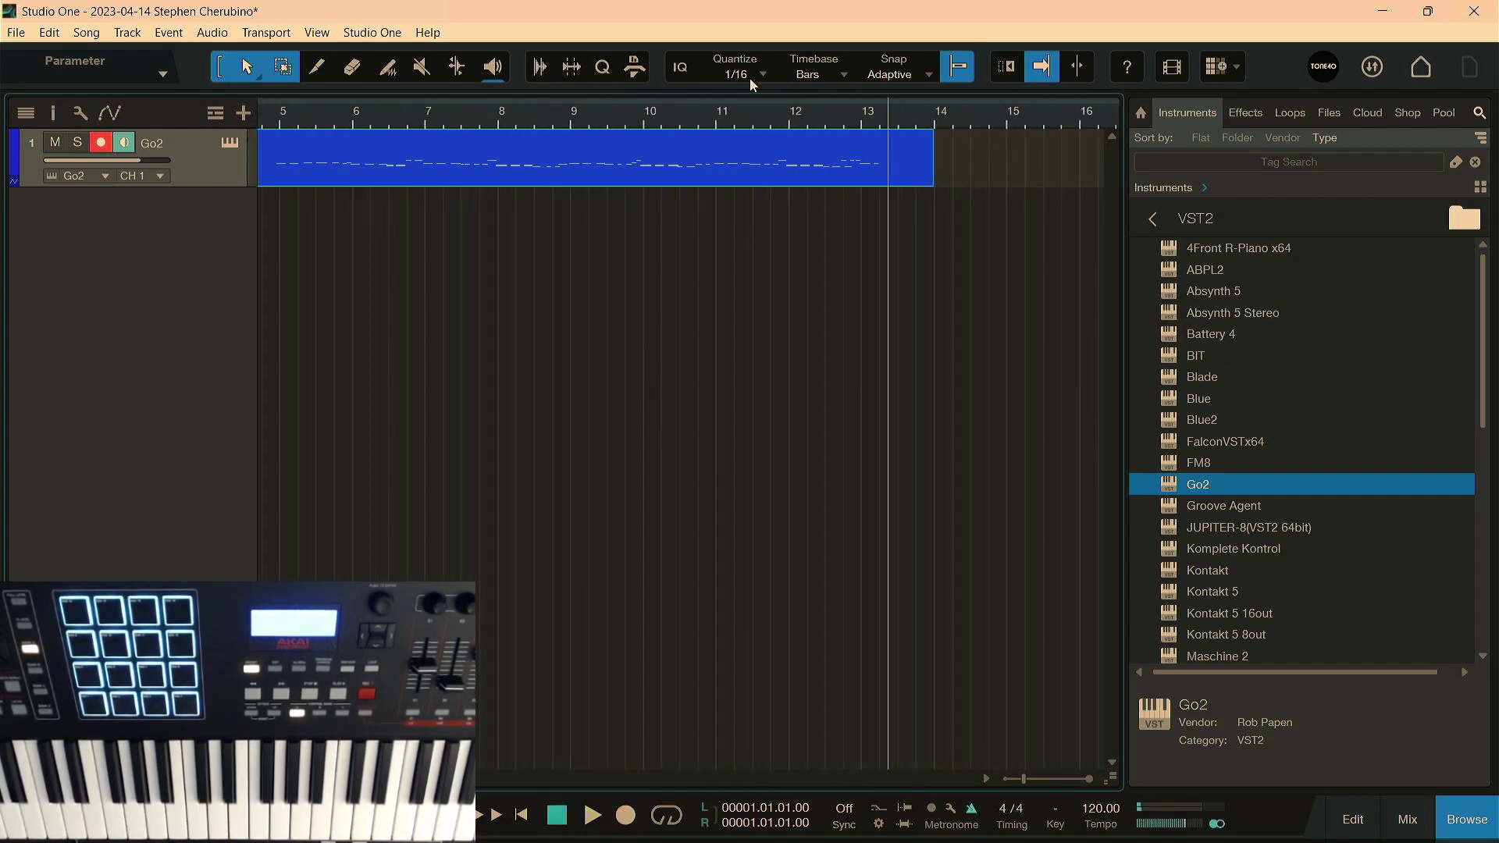
pyautogui.click(623, 122)
pyautogui.press('space')
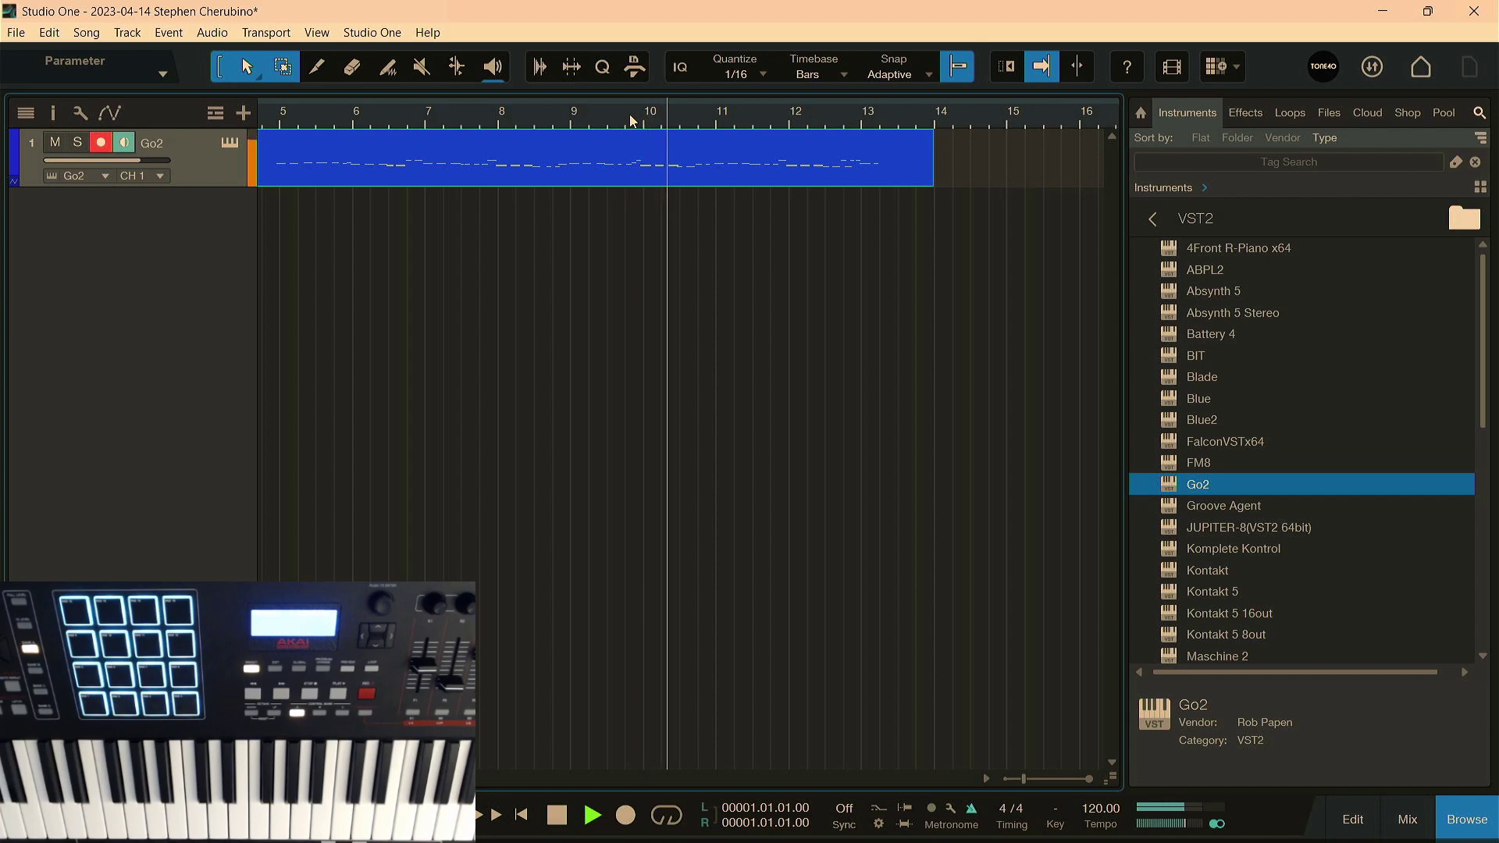
pyautogui.press('space')
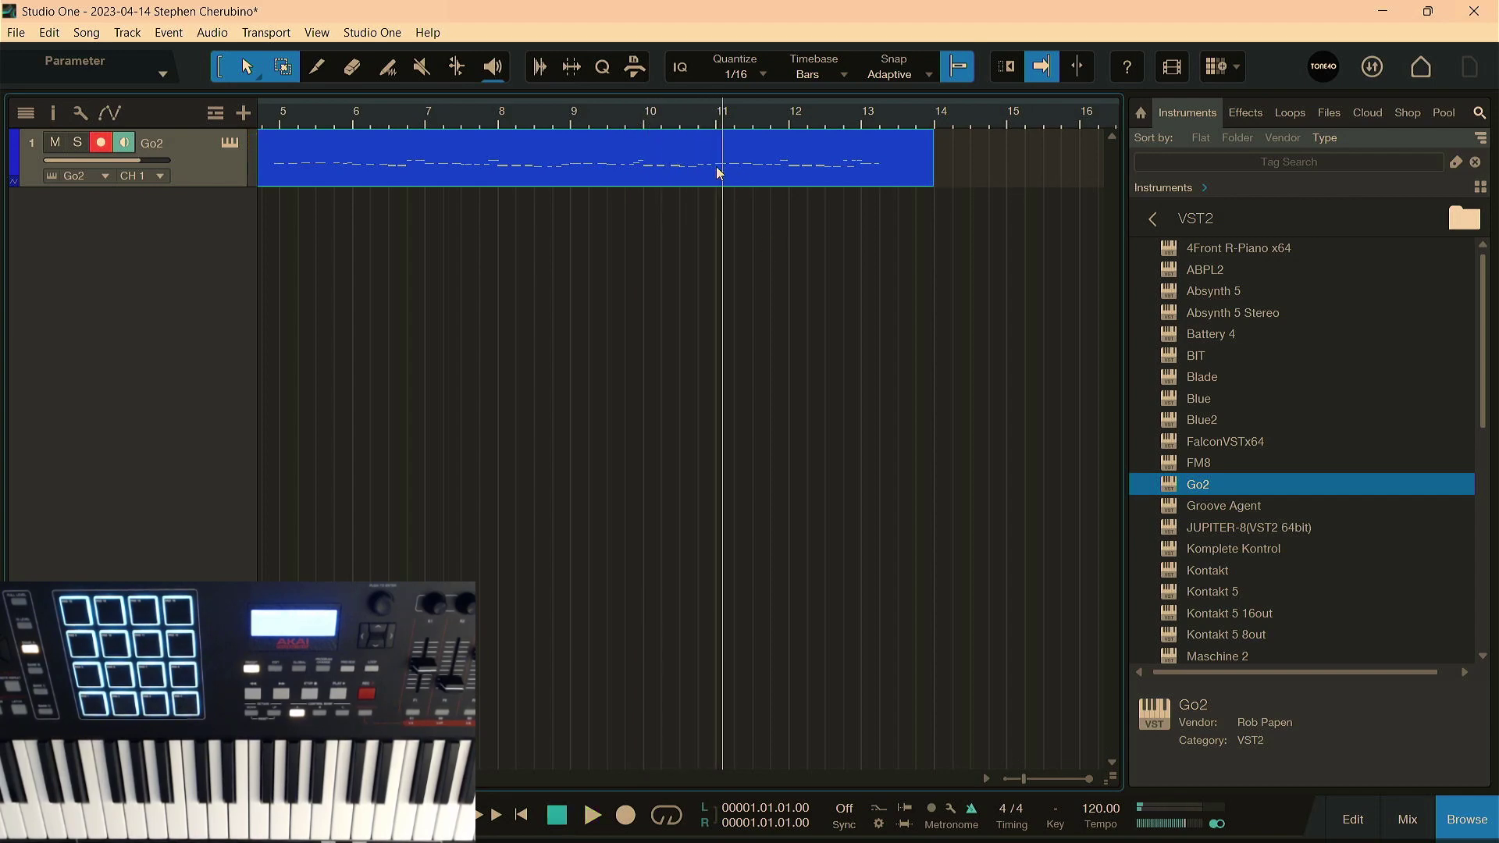
# Step: Split the recorded Go2 clip at bar 11 and delete all of its material before that point
pyautogui.doubleClick(715, 146)
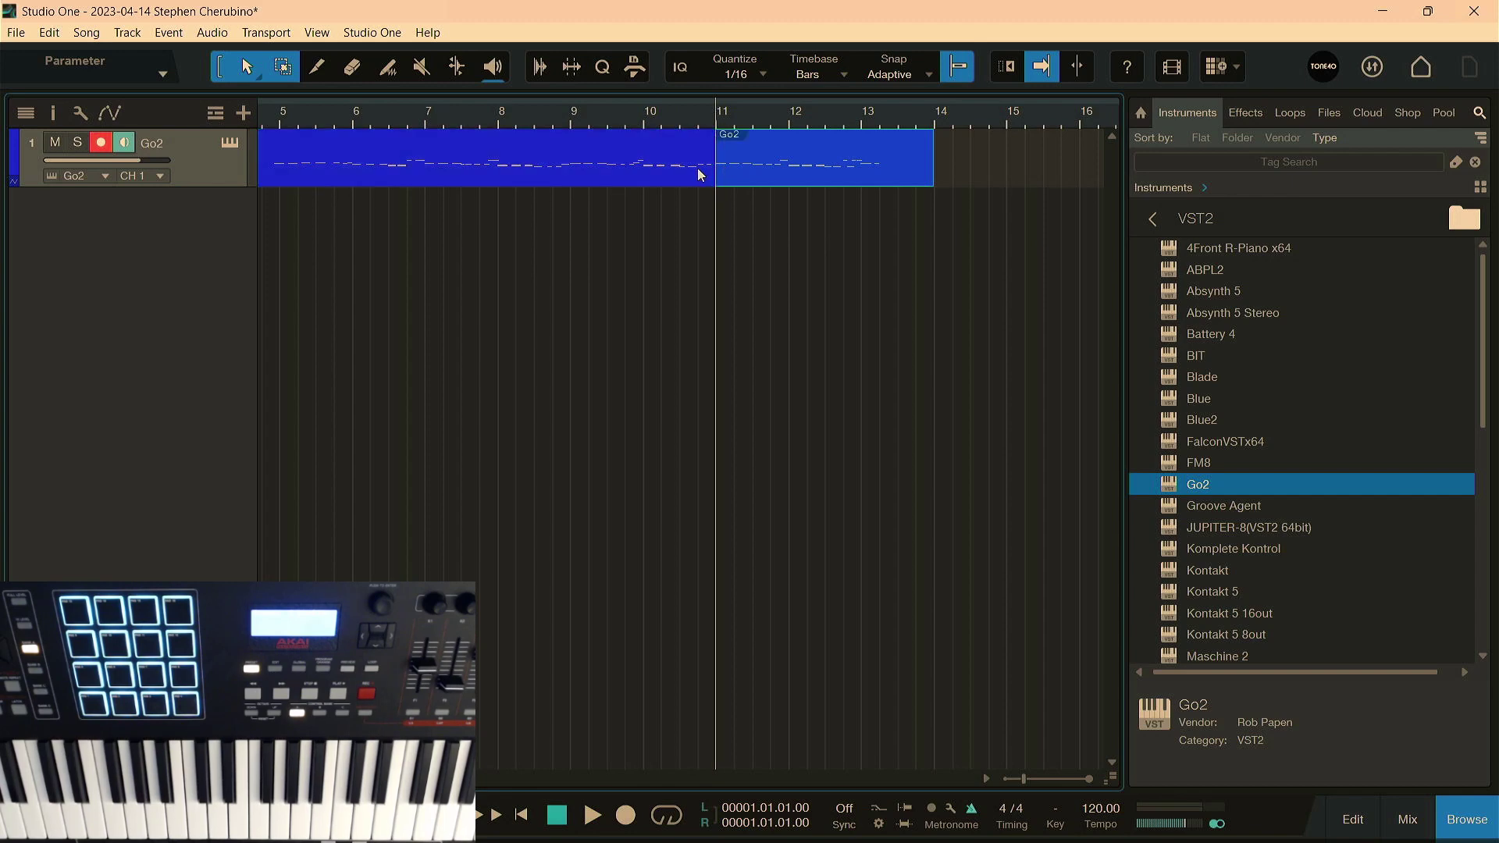
pyautogui.click(662, 140)
pyautogui.click(625, 140)
pyautogui.click(590, 140)
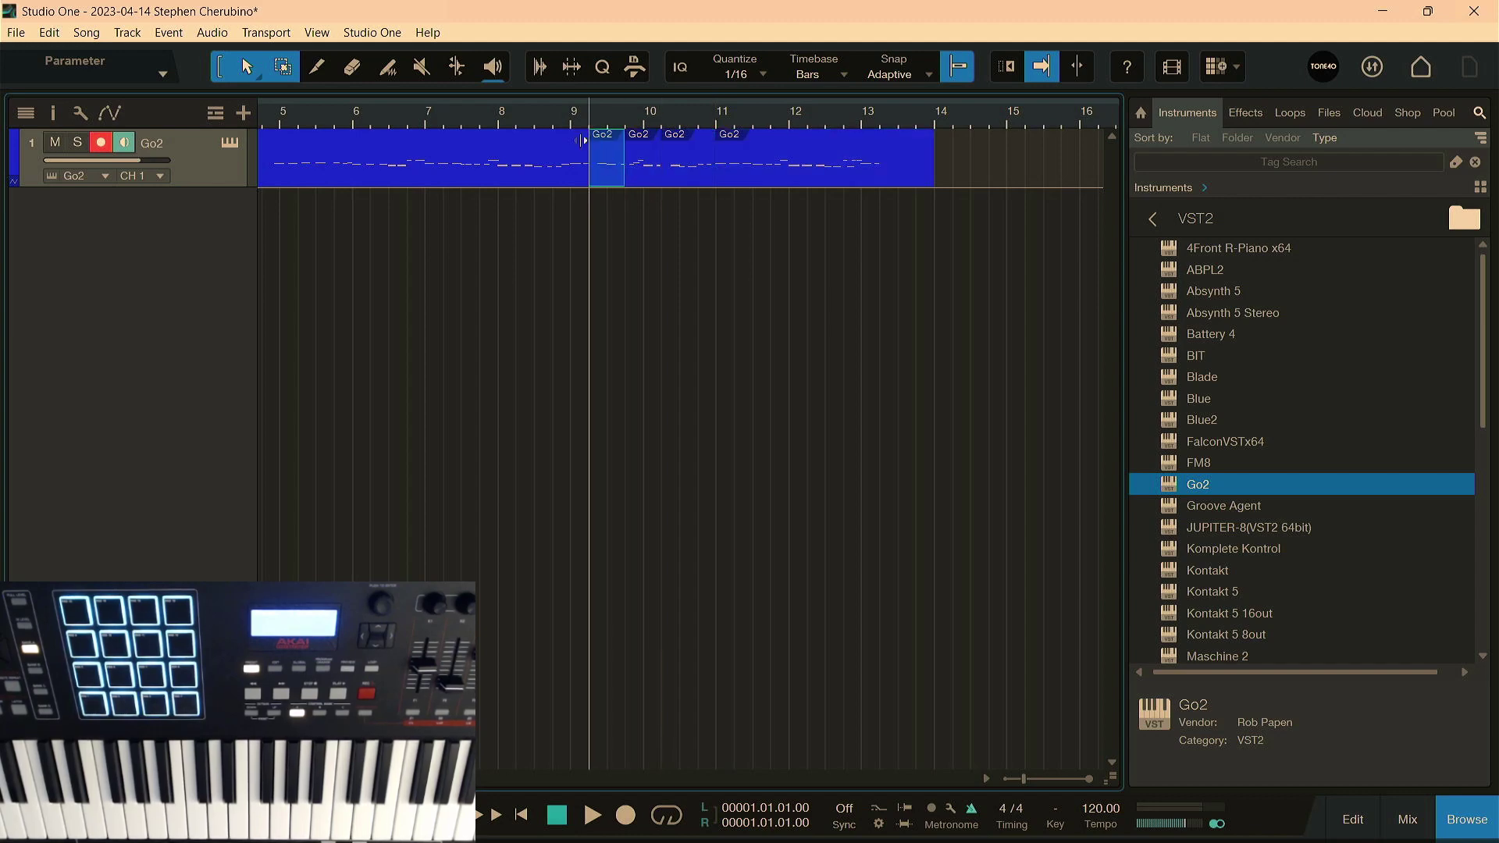
pyautogui.click(534, 138)
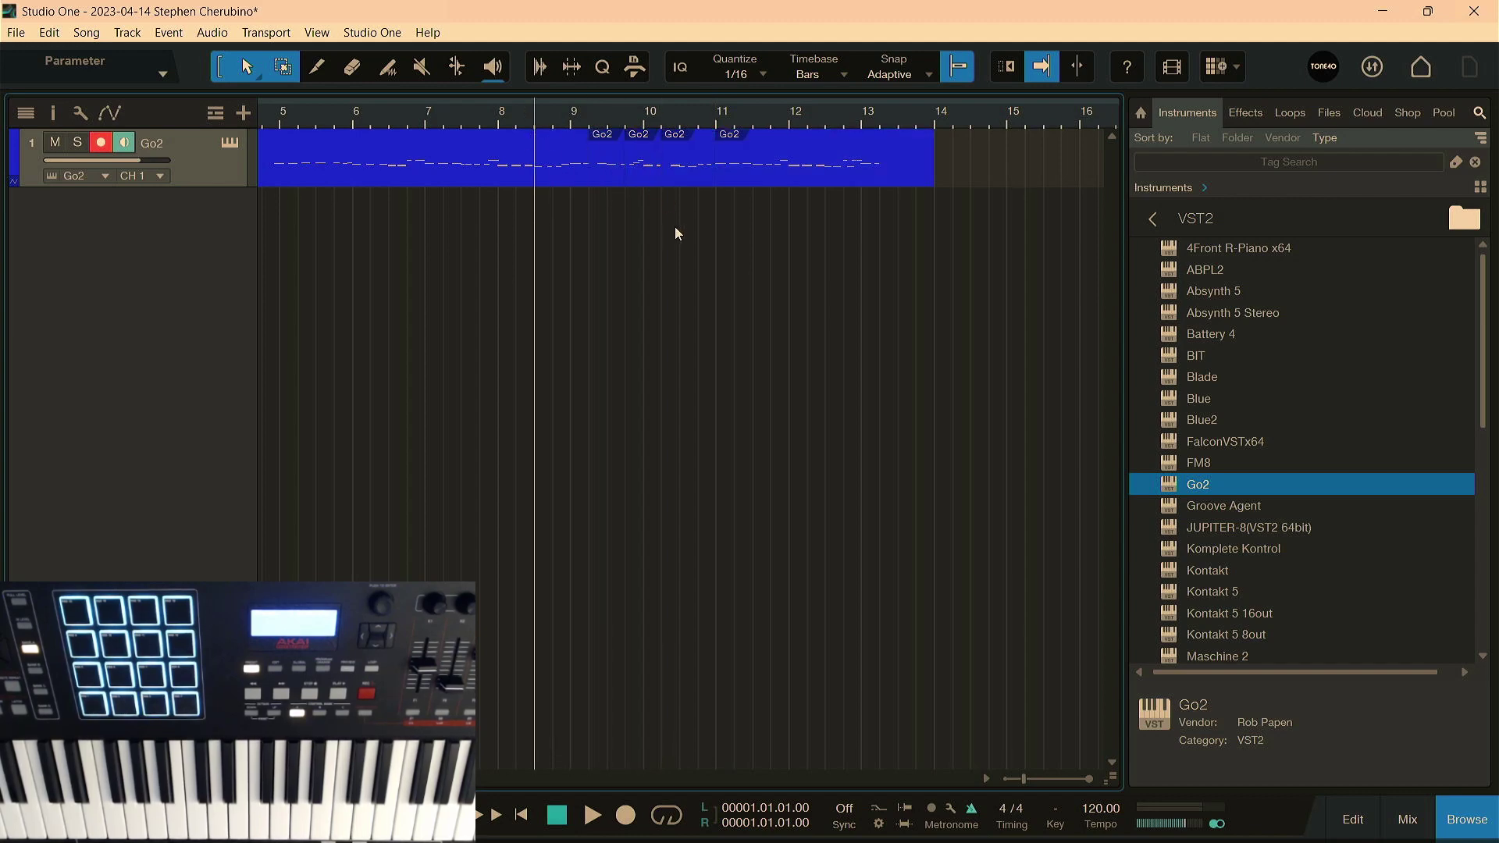
pyautogui.moveTo(677, 232); pyautogui.dragTo(476, 161)
pyautogui.press('Delete')
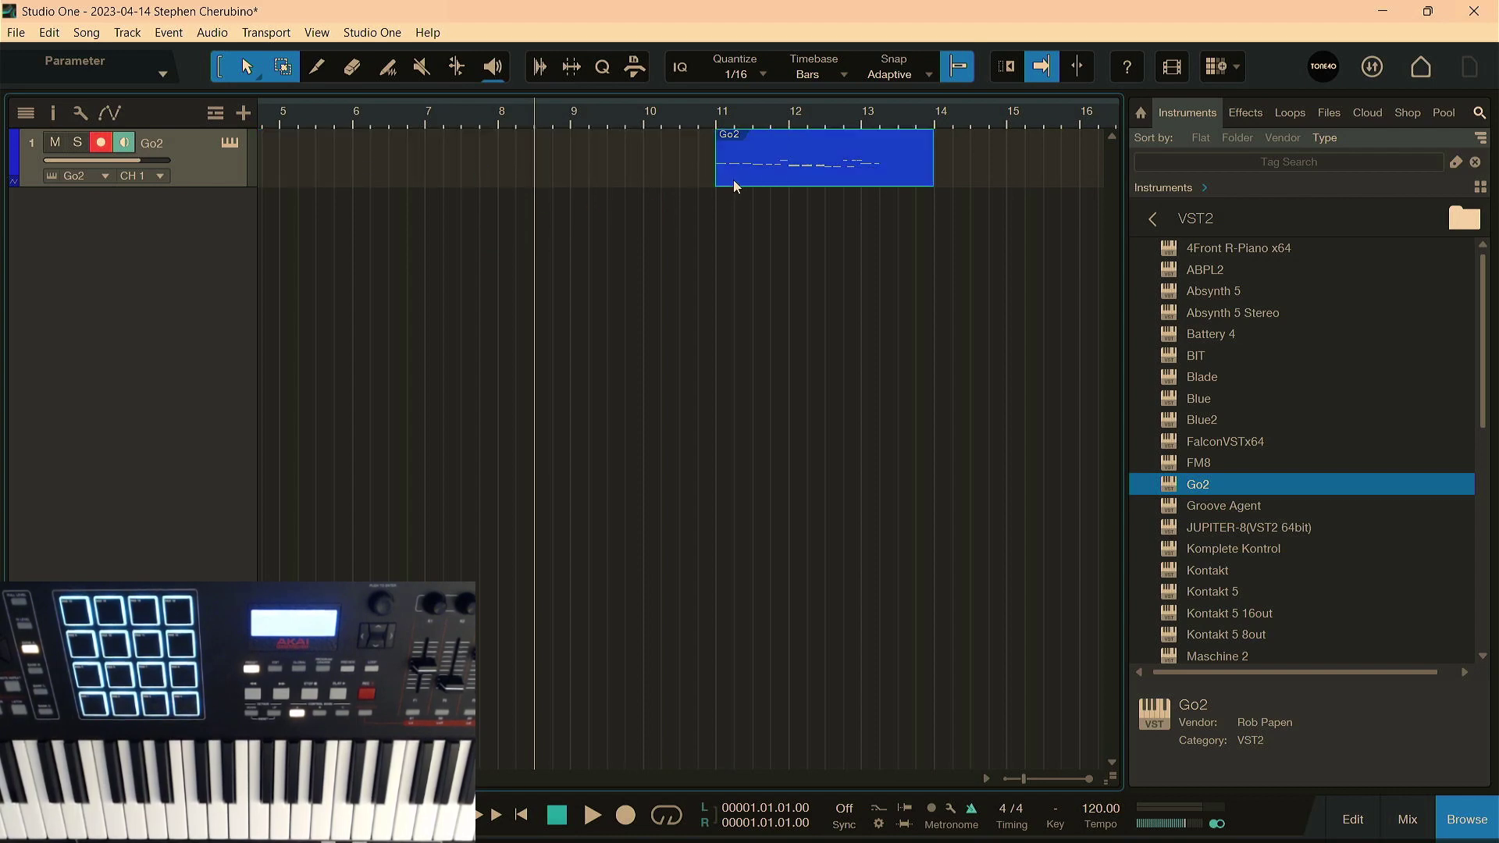
# Step: Move the remaining Go2 clip to bar 1, trimmed to two bars, and play it back from the start
pyautogui.moveTo(737, 179); pyautogui.dragTo(666, 179)
pyautogui.moveTo(638, 116); pyautogui.dragTo(723, 98)
pyautogui.moveTo(676, 173); pyautogui.dragTo(320, 179)
pyautogui.press(',')
pyautogui.press('space')
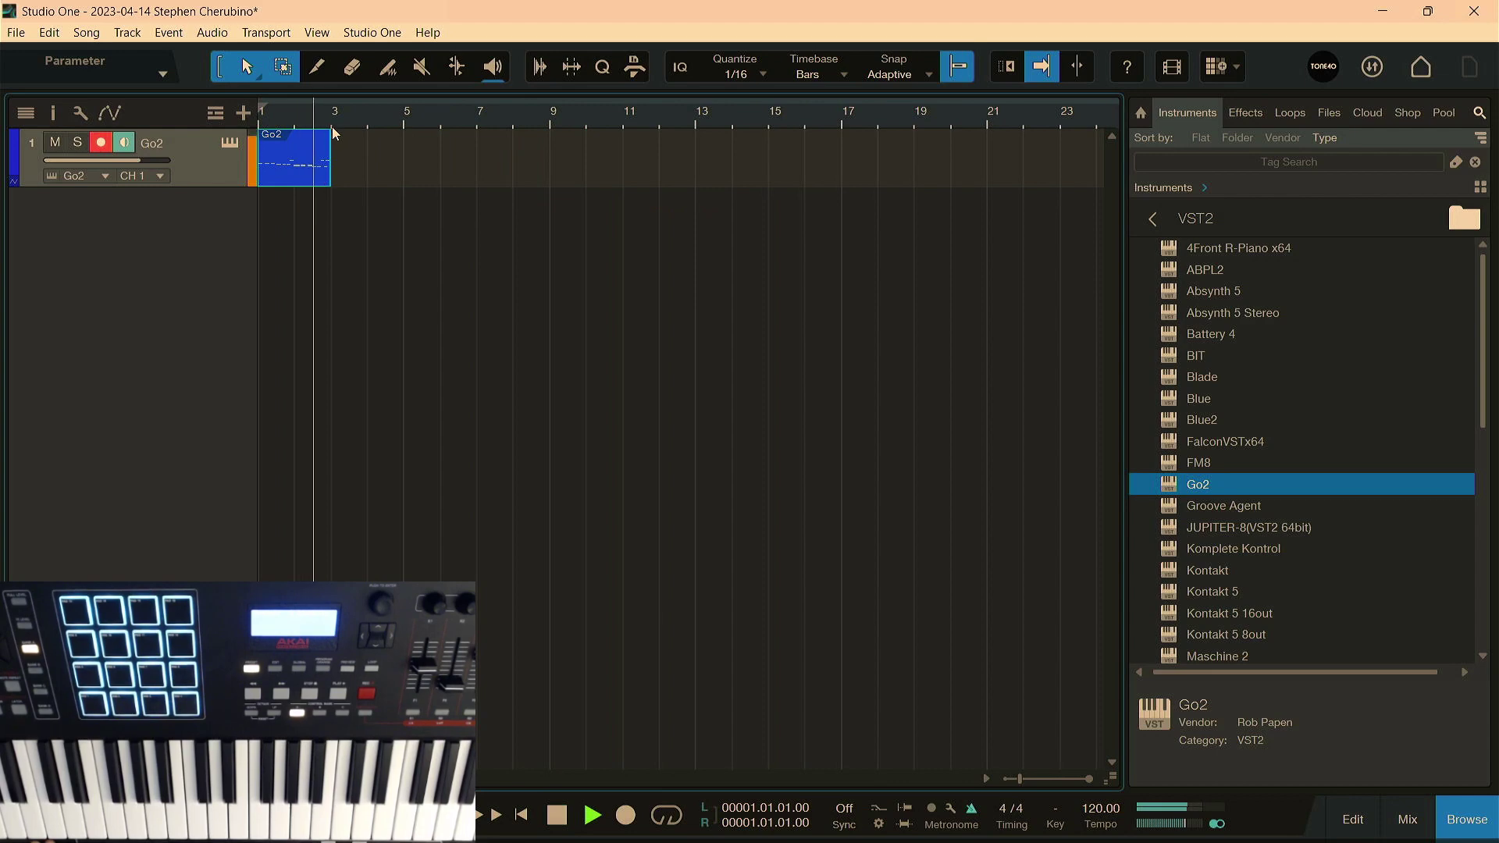
pyautogui.press('space')
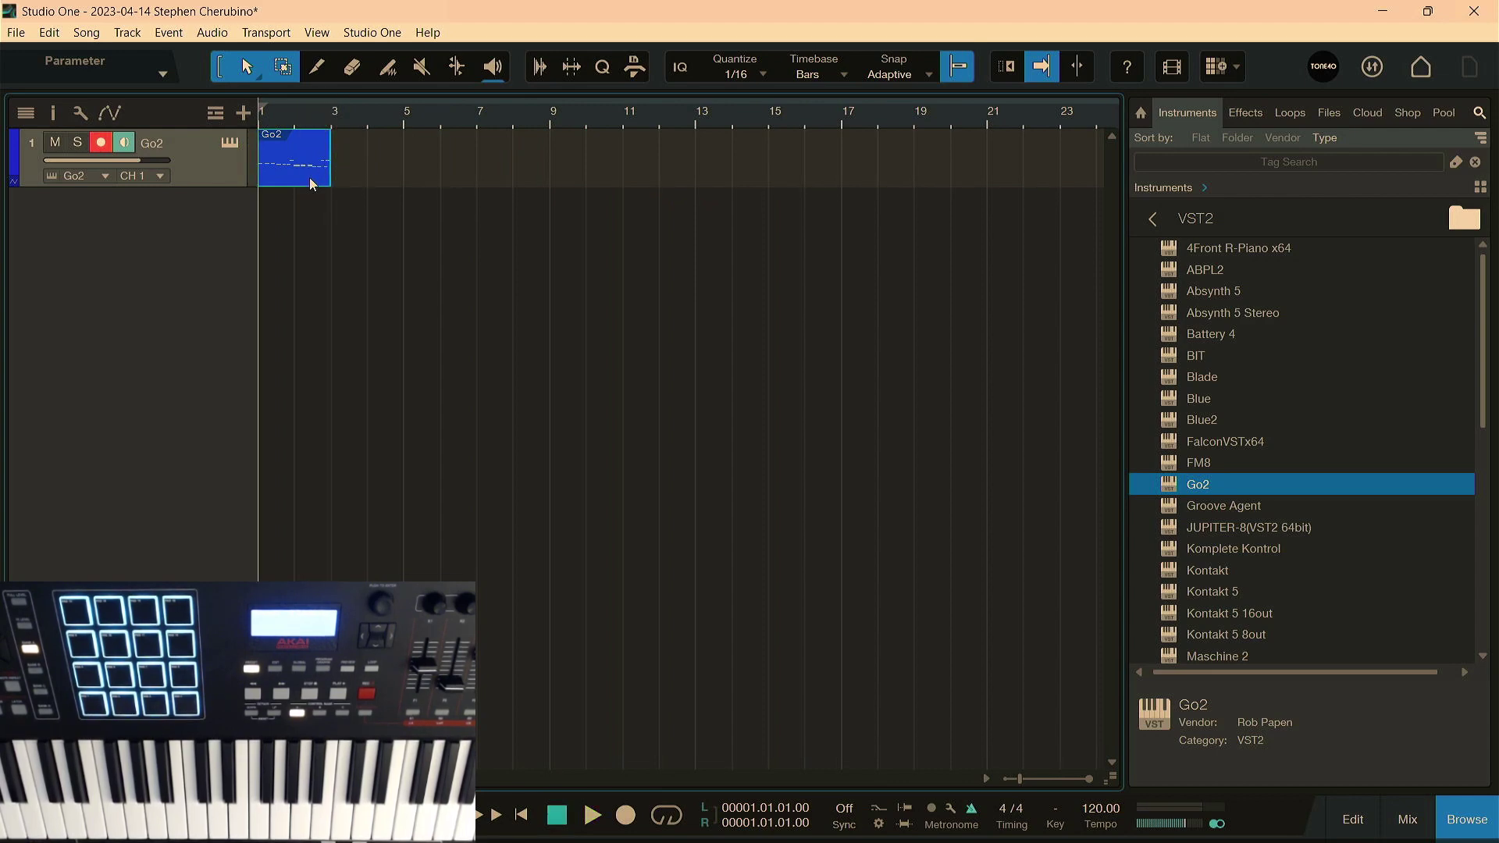
# Step: In the Go2 clip, shorten the note ending at beat 1.3, add a higher sixteenth note just before 1.3, and play the result
pyautogui.doubleClick(312, 185)
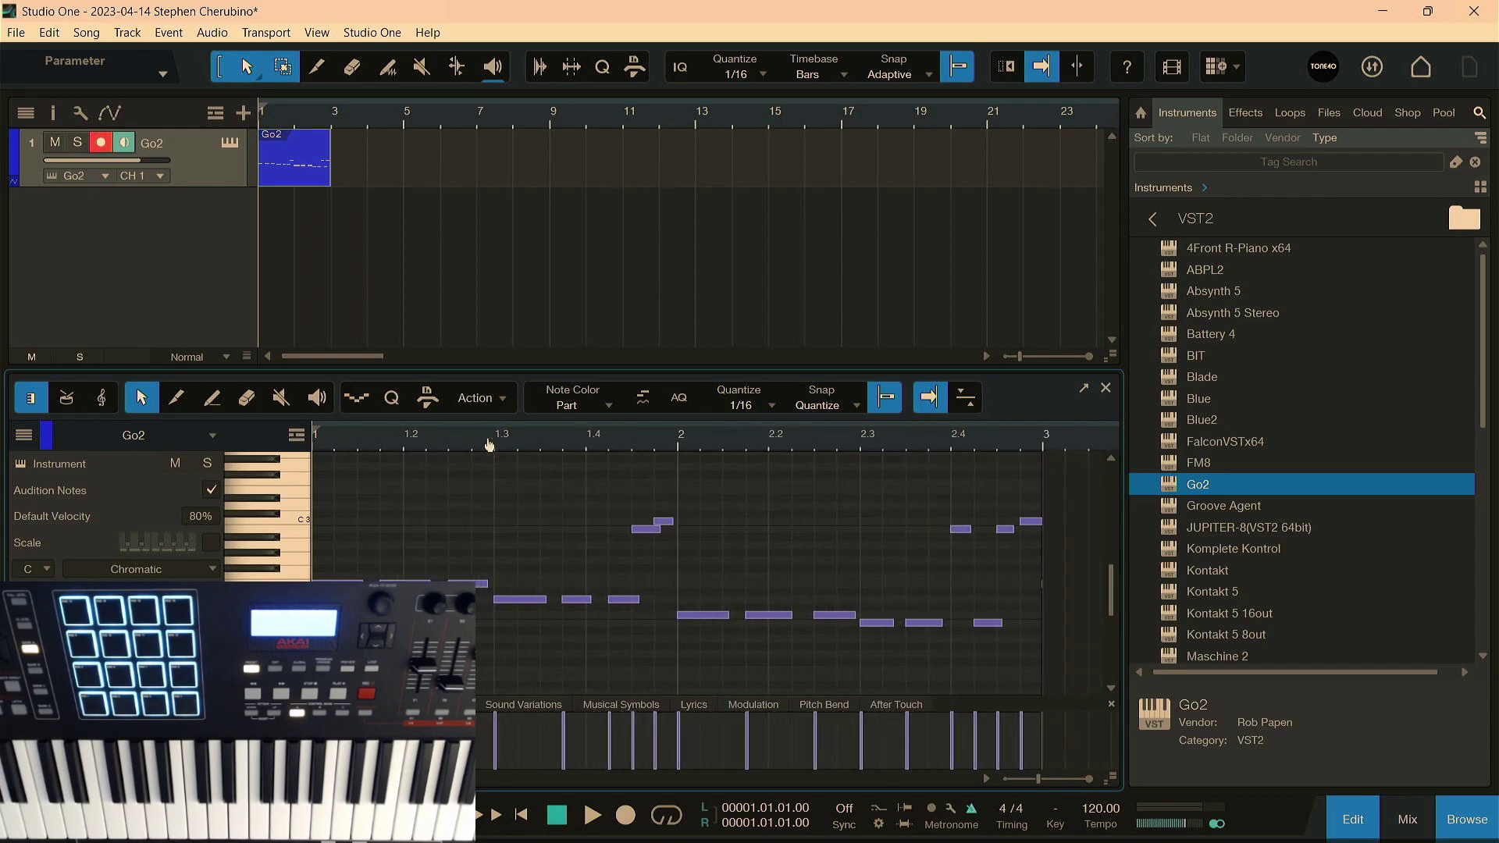
pyautogui.press('space')
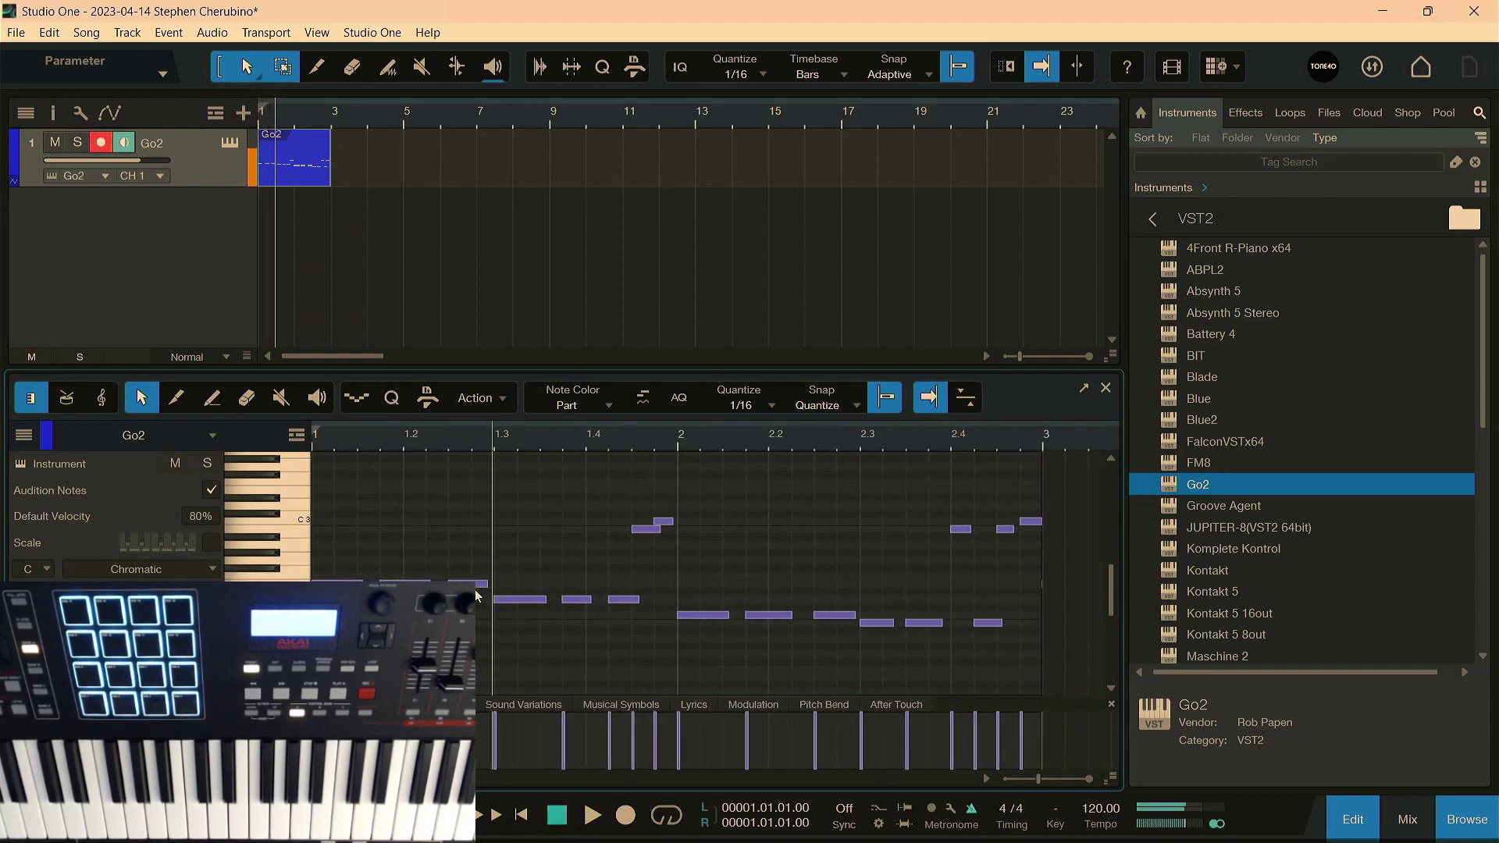
pyautogui.moveTo(484, 584); pyautogui.dragTo(472, 582)
pyautogui.doubleClick(478, 561)
pyautogui.press('space')
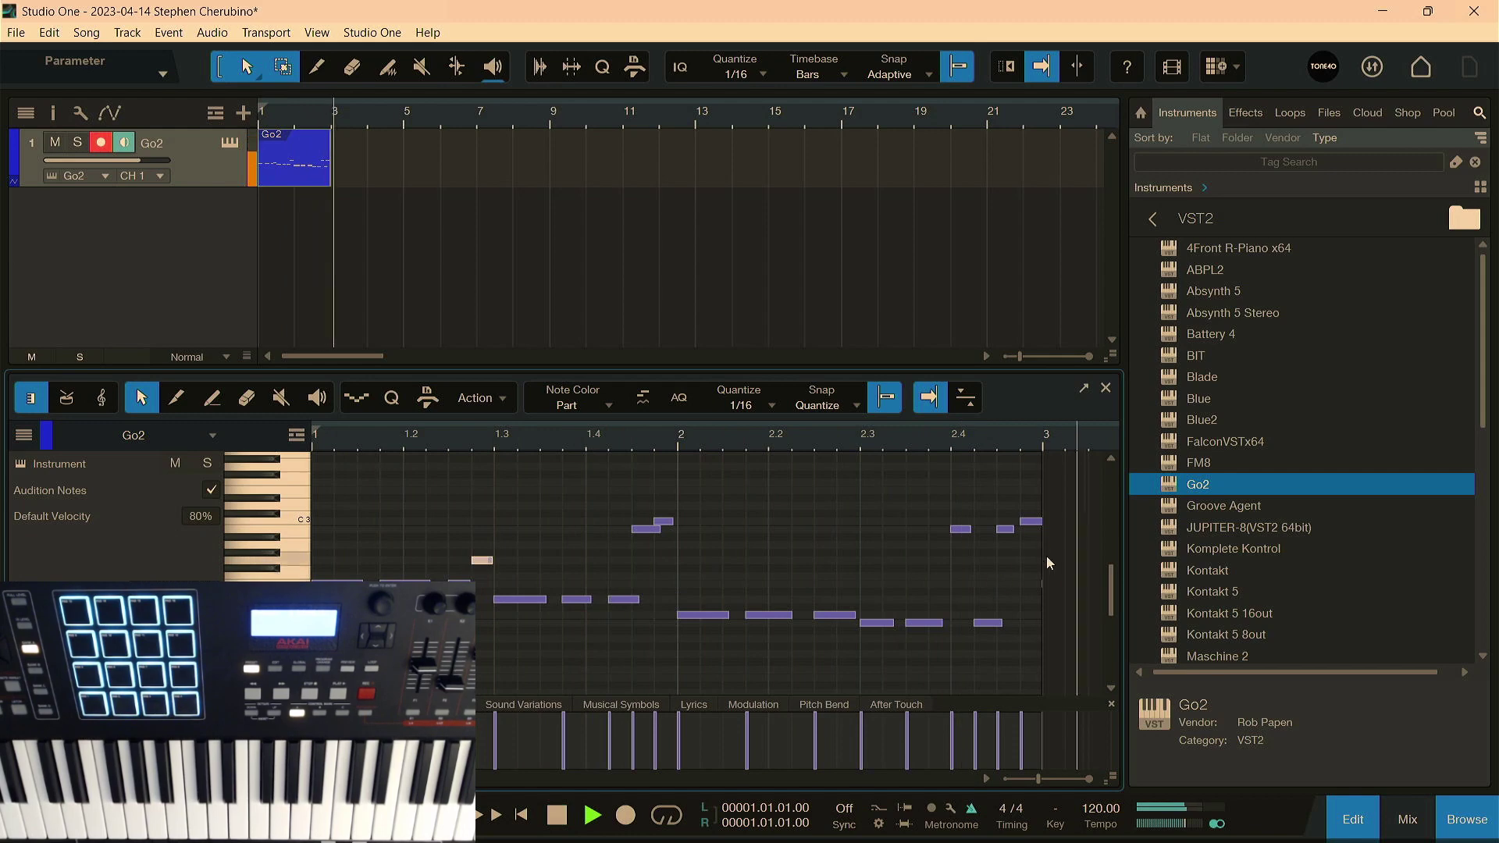
pyautogui.press('space')
pyautogui.click(1105, 388)
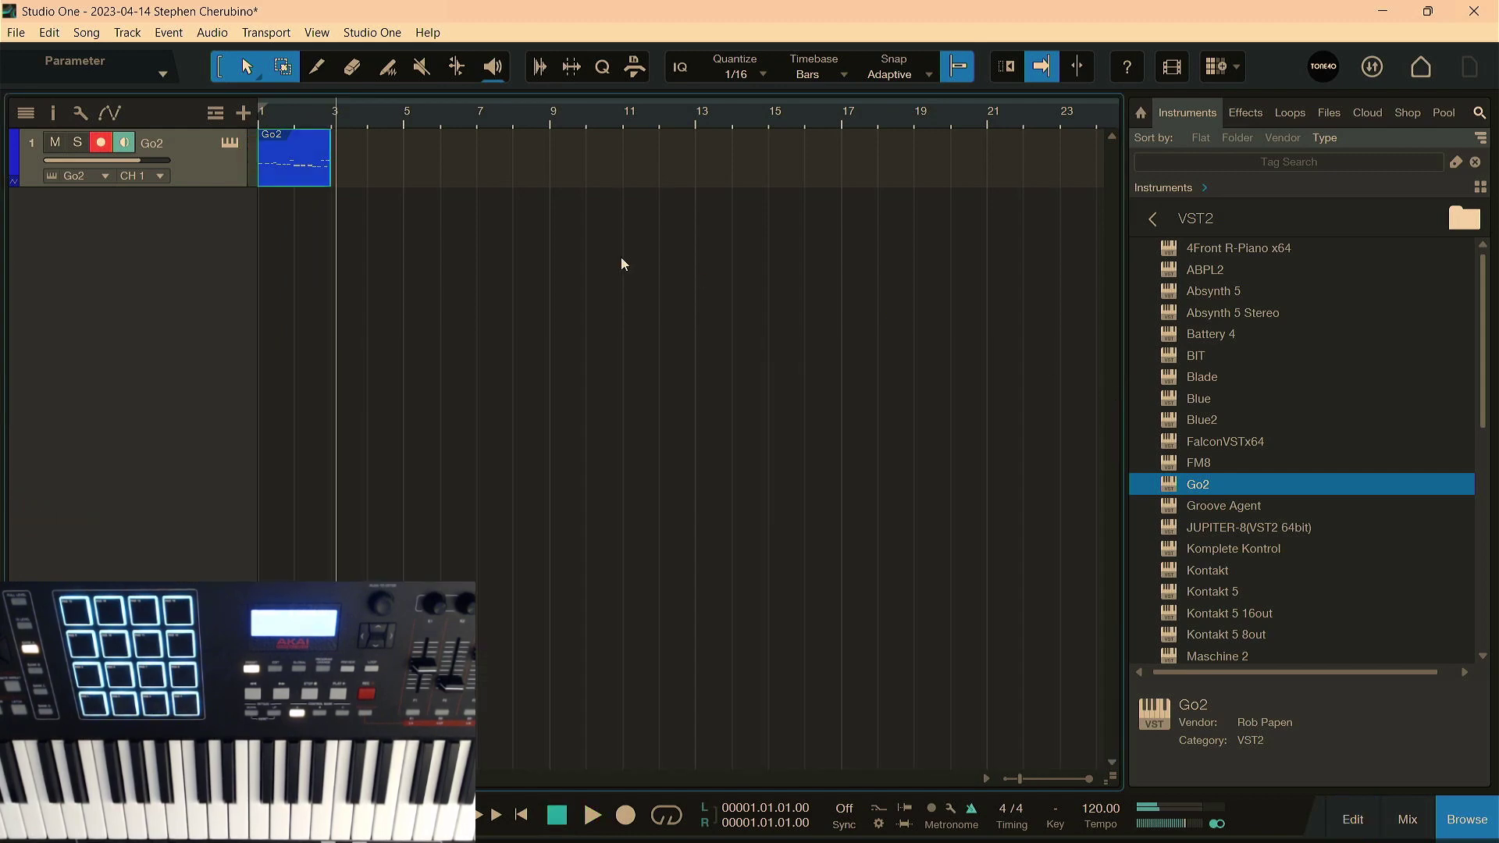
# Step: Open the Go2 synth's window, set the loop range to the two-bar Go2 clip, and start looped playback
pyautogui.click(229, 143)
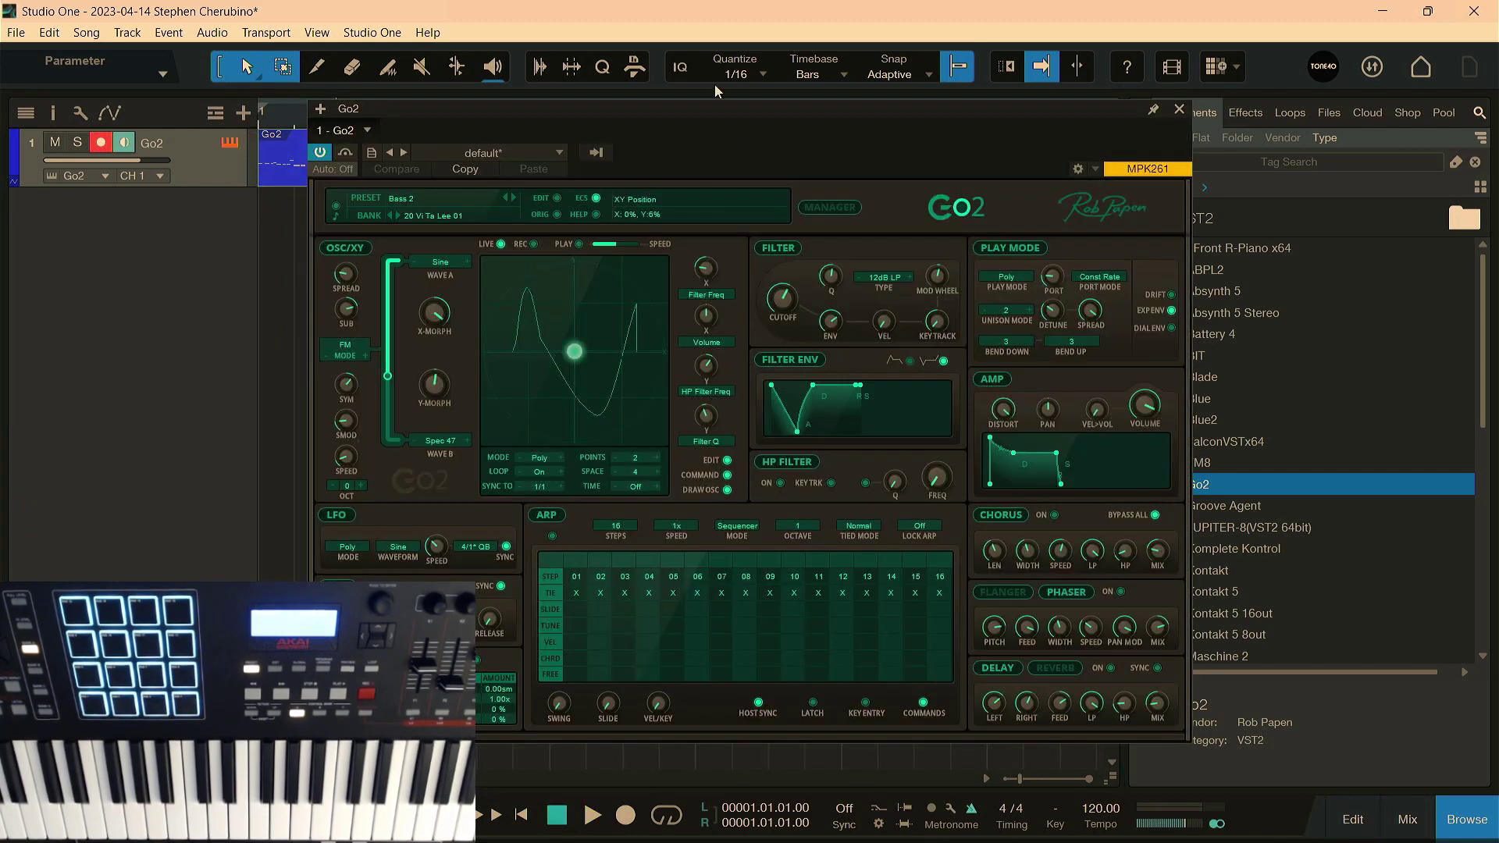
pyautogui.moveTo(711, 106); pyautogui.dragTo(831, 84)
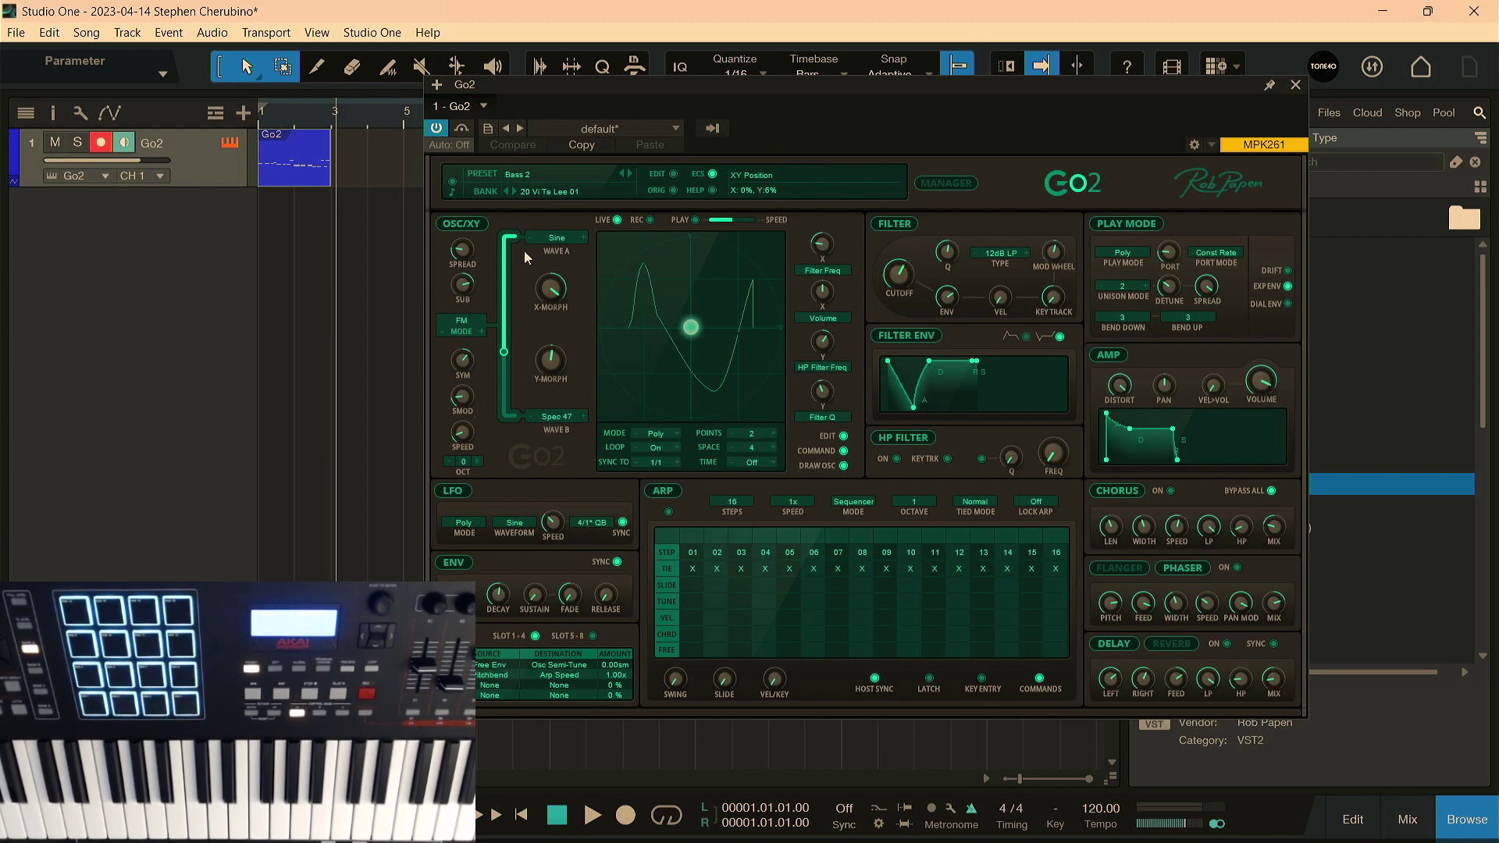
pyautogui.click(290, 176)
pyautogui.press('p')
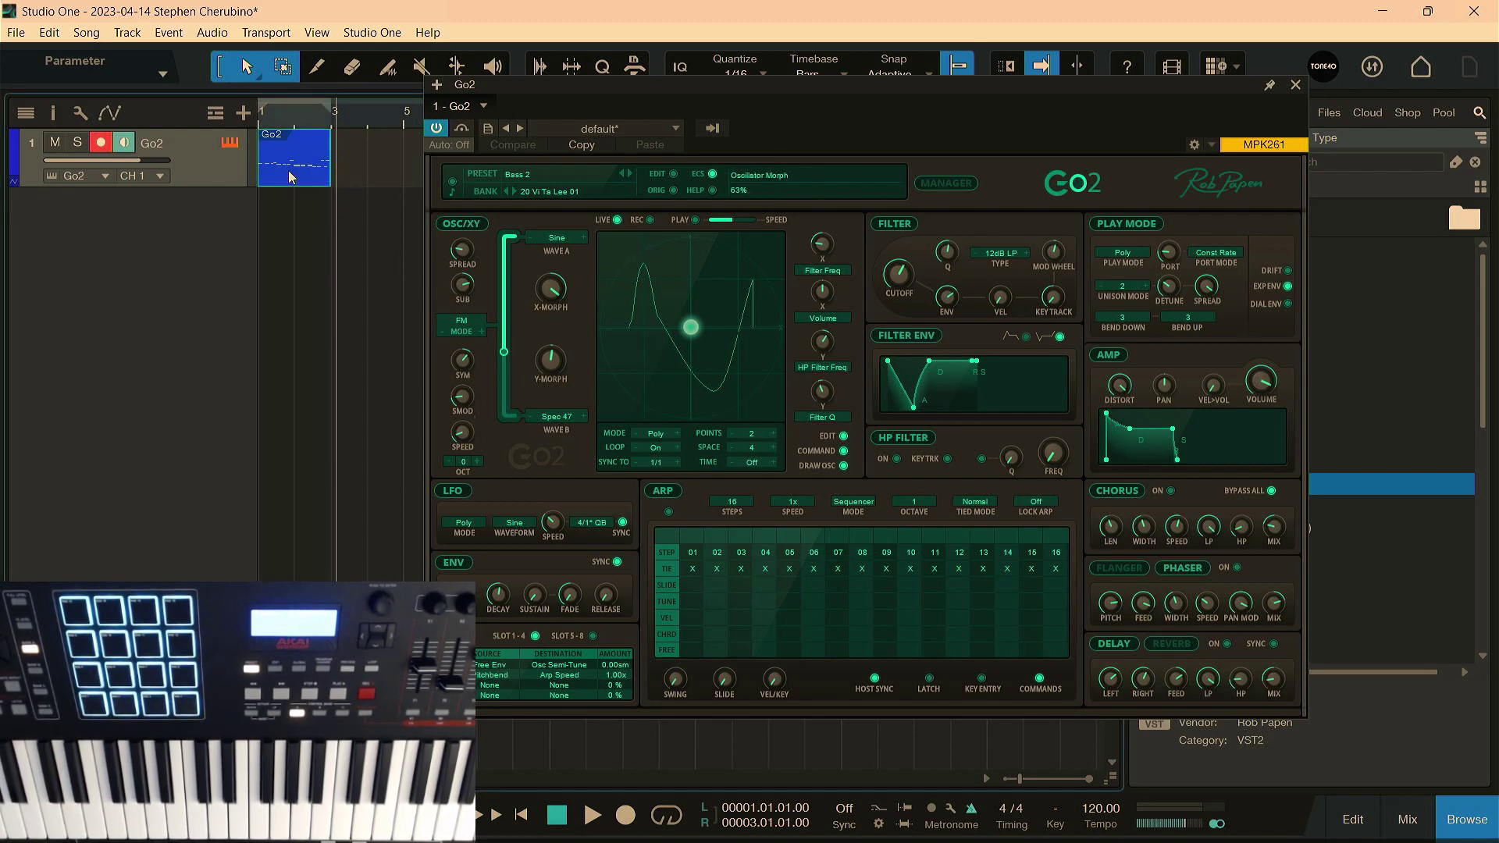
pyautogui.press('space')
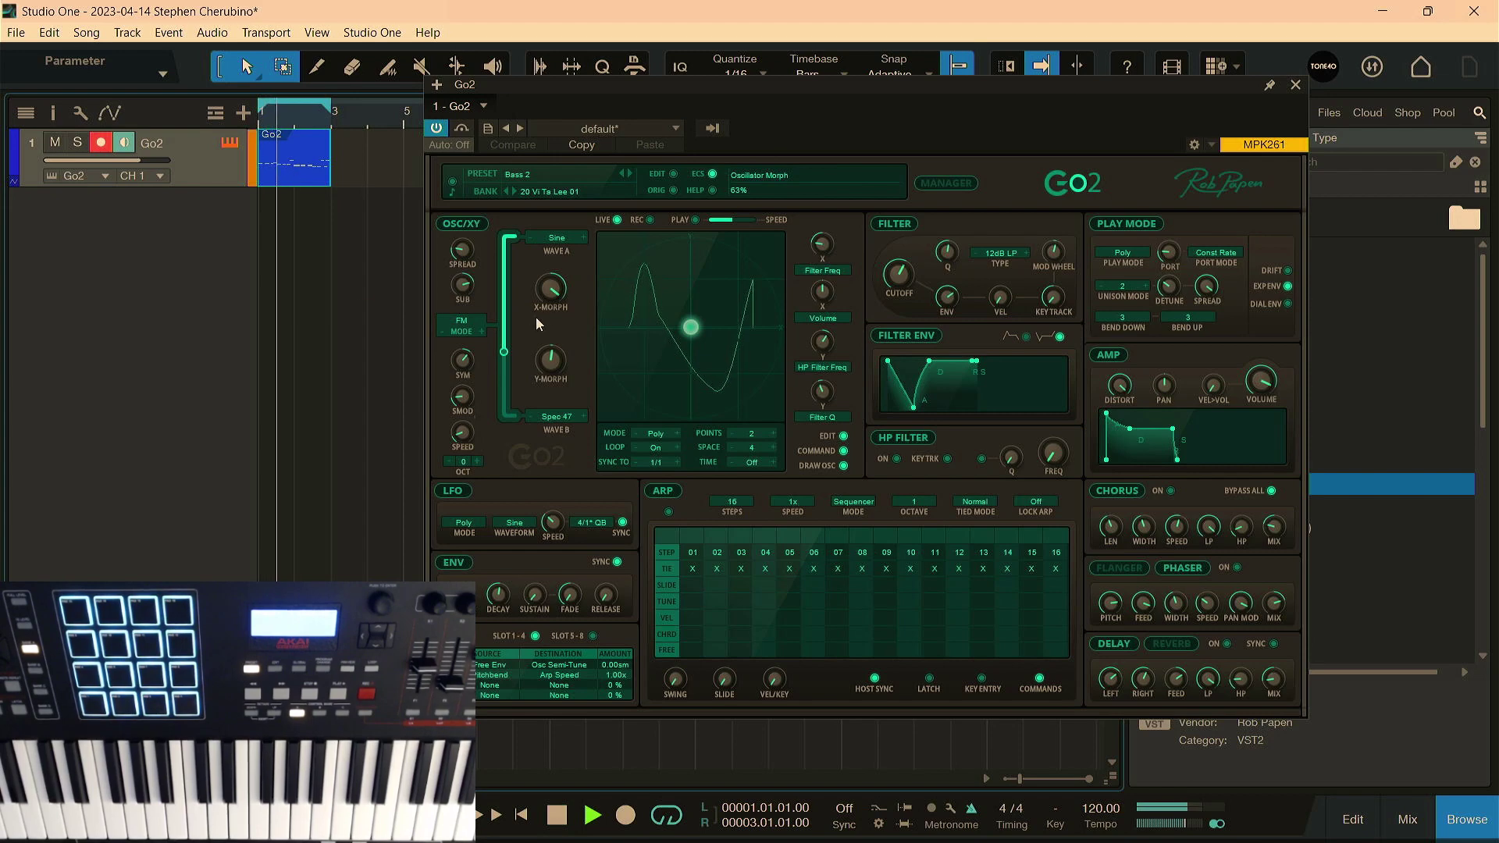
# Step: Try different X-Morph, XY pad and XY modulation settings on the Go2 Bass 2 sound while the clip loops
pyautogui.moveTo(551, 294); pyautogui.dragTo(568, 414)
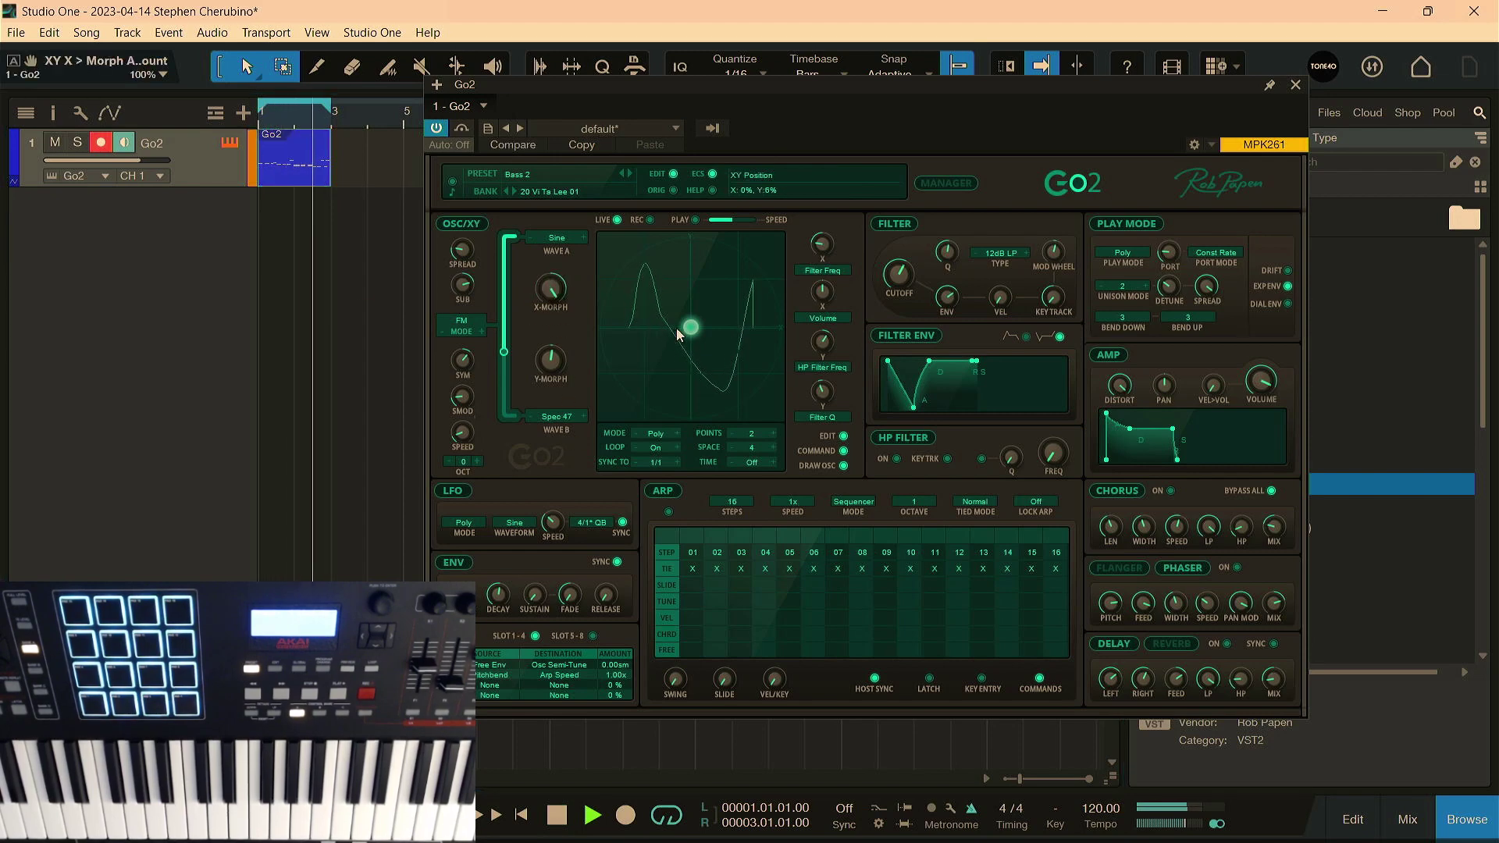
pyautogui.moveTo(689, 330); pyautogui.dragTo(659, 365)
pyautogui.moveTo(816, 252); pyautogui.dragTo(835, 361)
pyautogui.moveTo(821, 289); pyautogui.dragTo(804, 241)
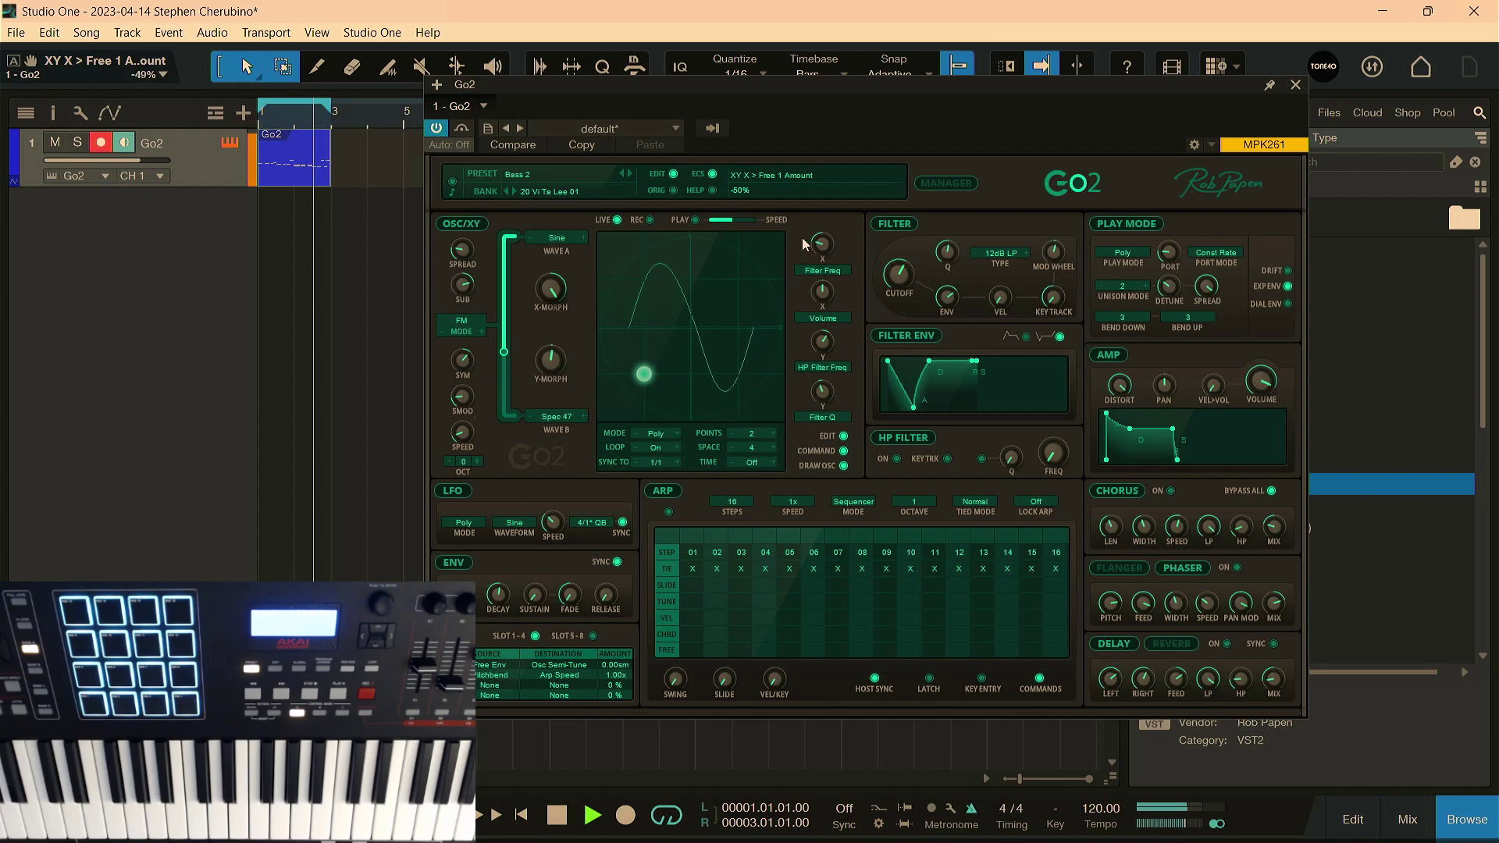
# Step: Load the Bass 3 preset from Go2's 20 Vi Ta Lee 01 bank, audition it with the loop, and close the synth
pyautogui.click(509, 191)
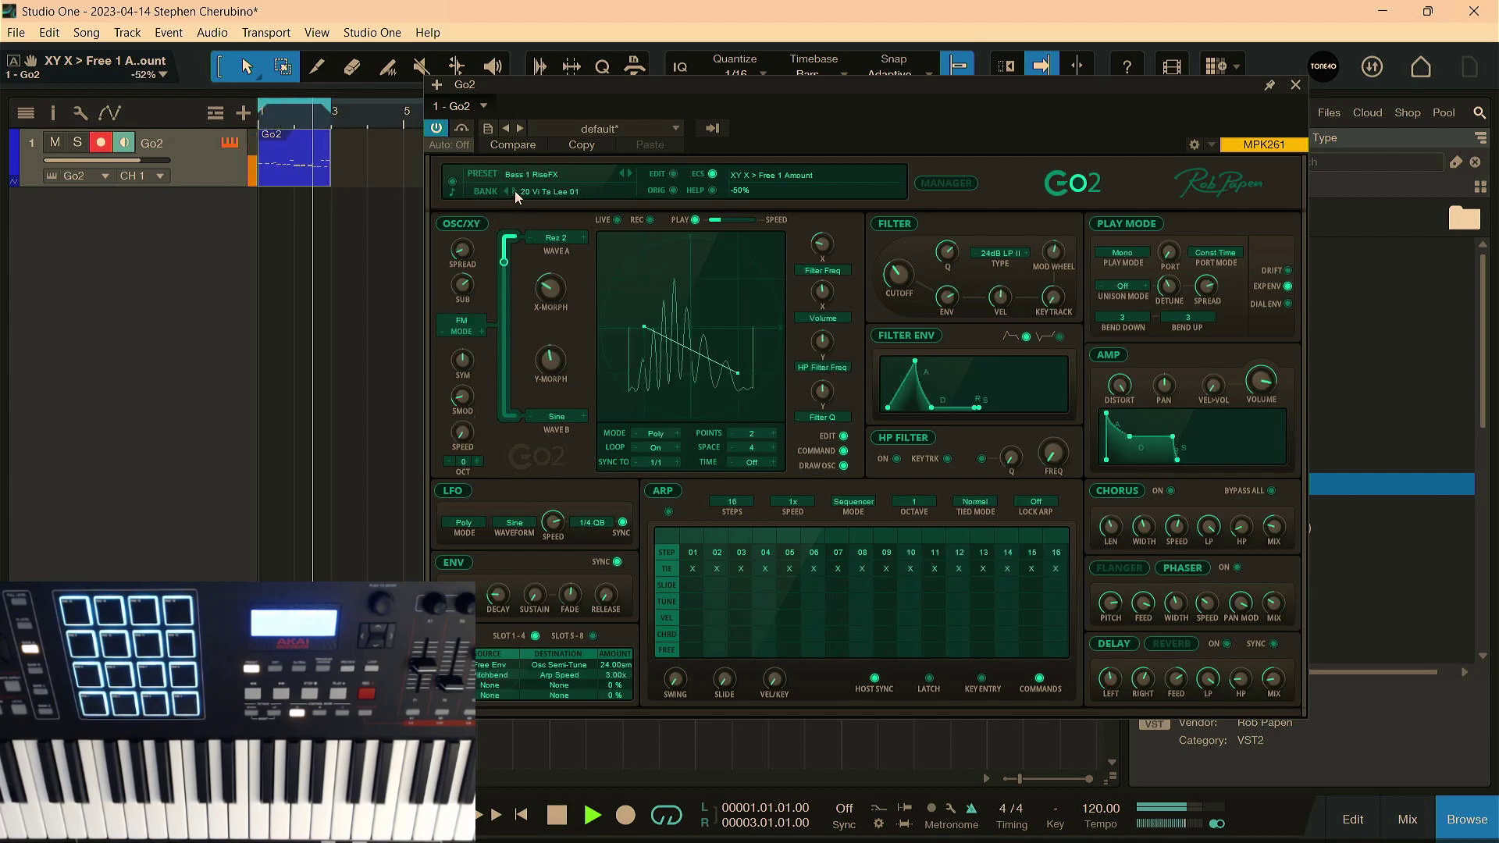
pyautogui.click(629, 173)
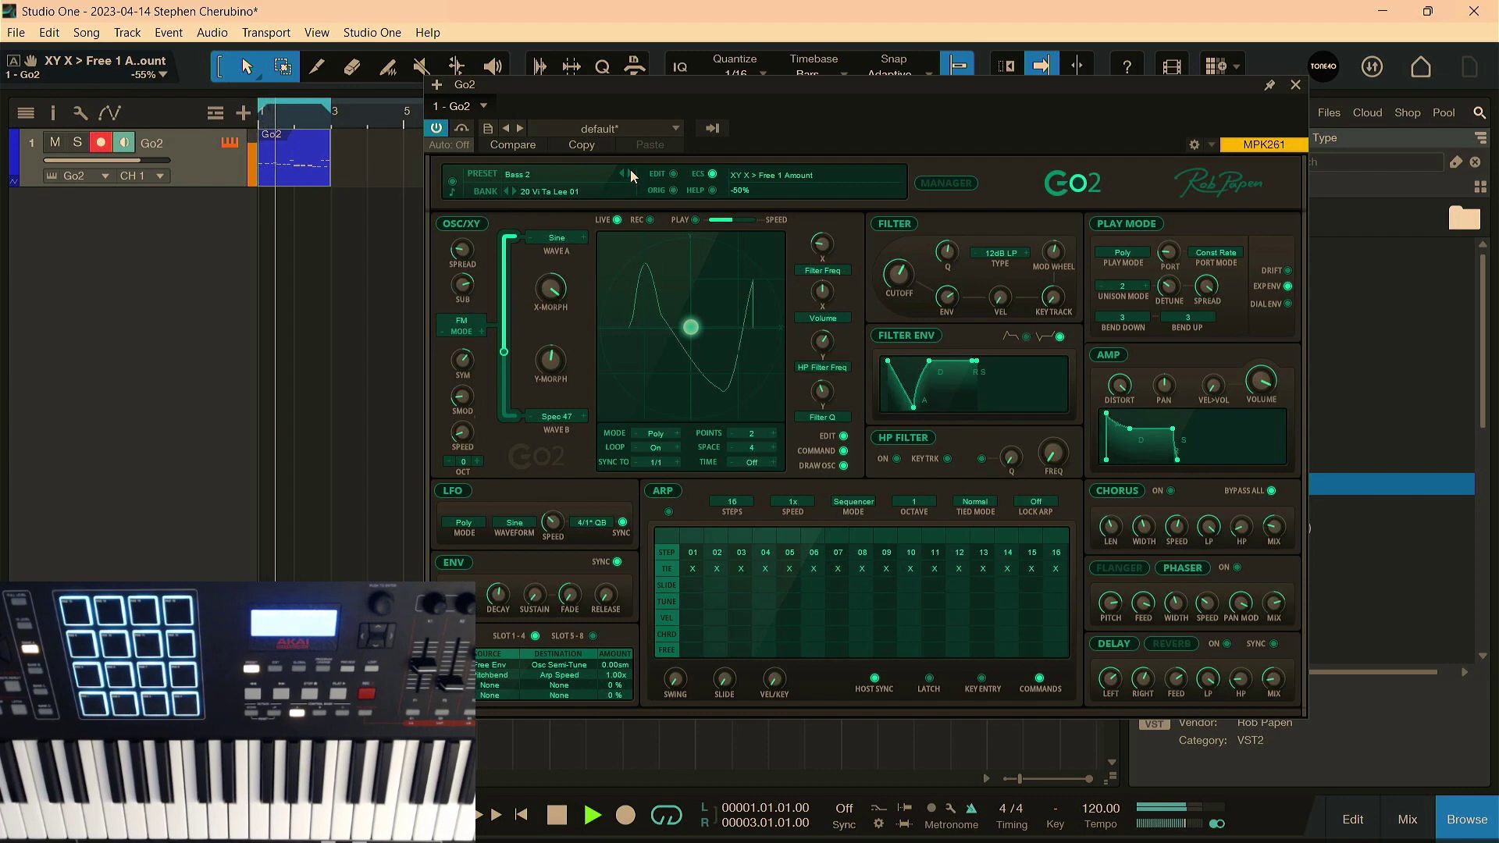
pyautogui.click(630, 174)
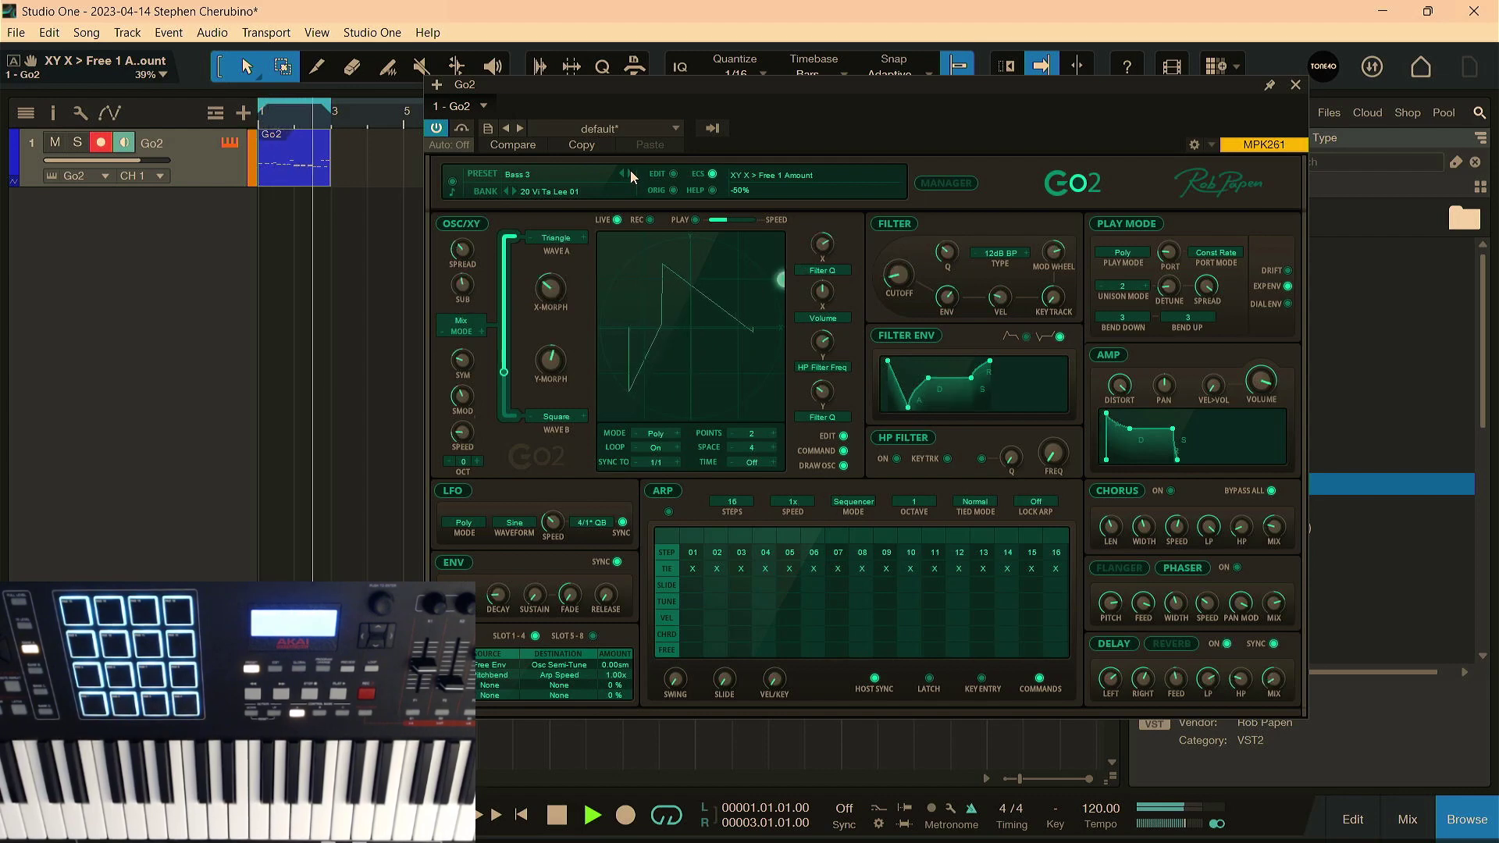
pyautogui.click(1297, 85)
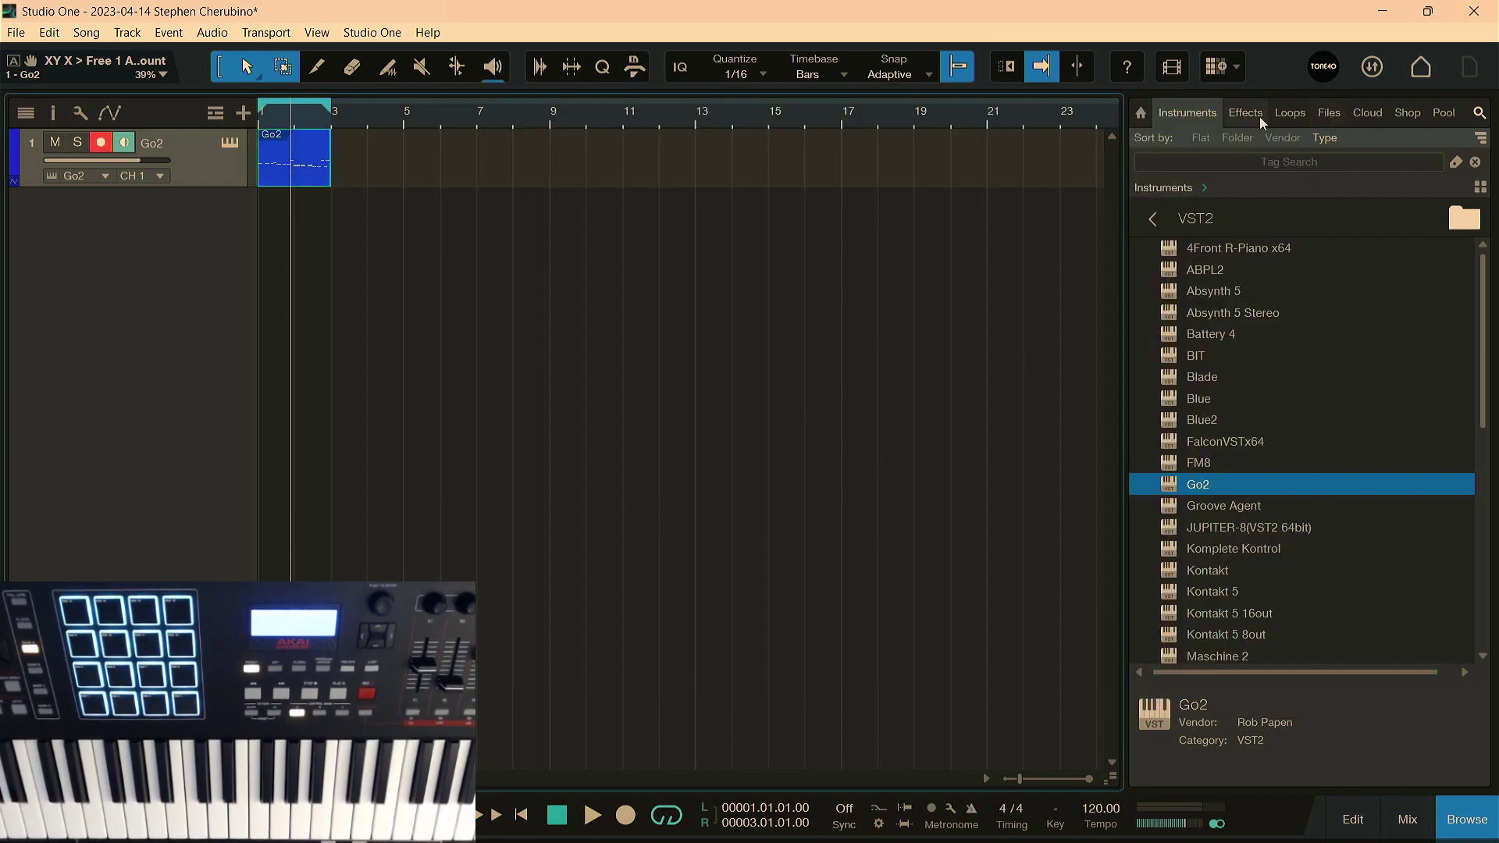
# Step: Add Groove Agent SE from the VST3 instruments on a new track below Go2, and reposition its window
pyautogui.click(1152, 218)
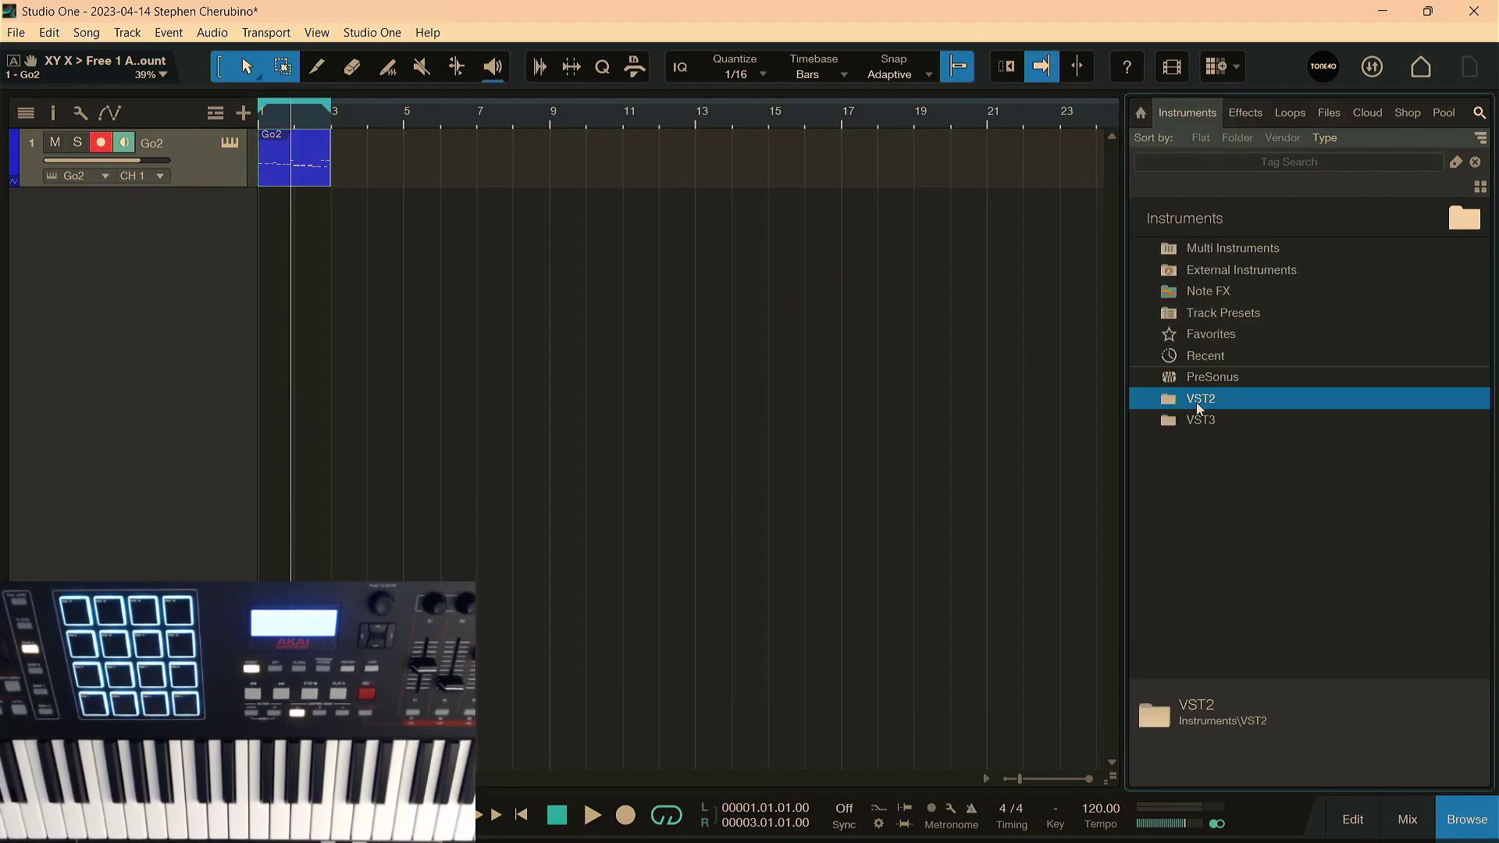
pyautogui.doubleClick(1195, 421)
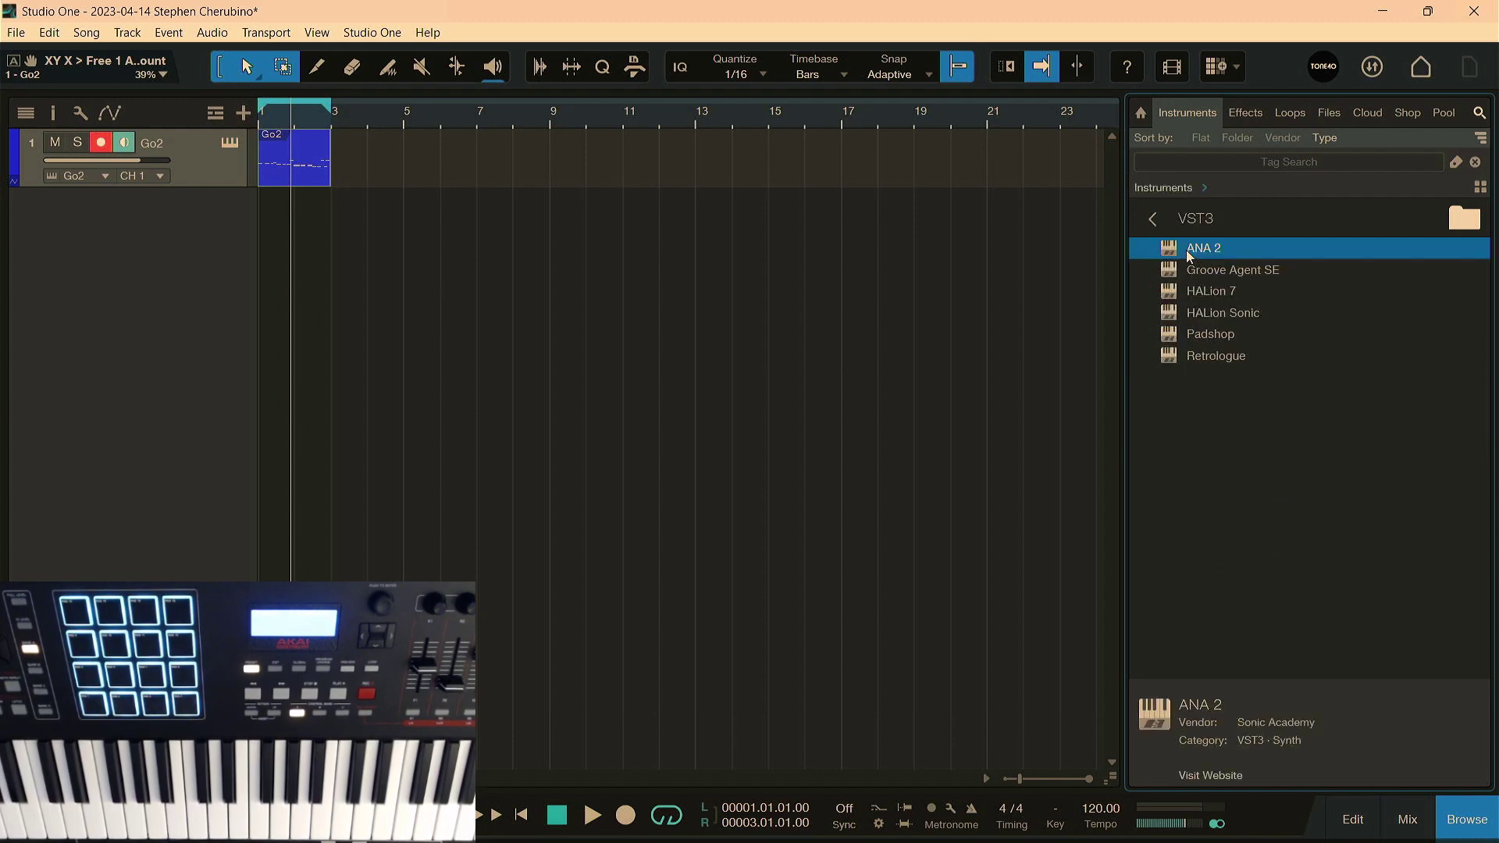
pyautogui.moveTo(1203, 271); pyautogui.dragTo(465, 307)
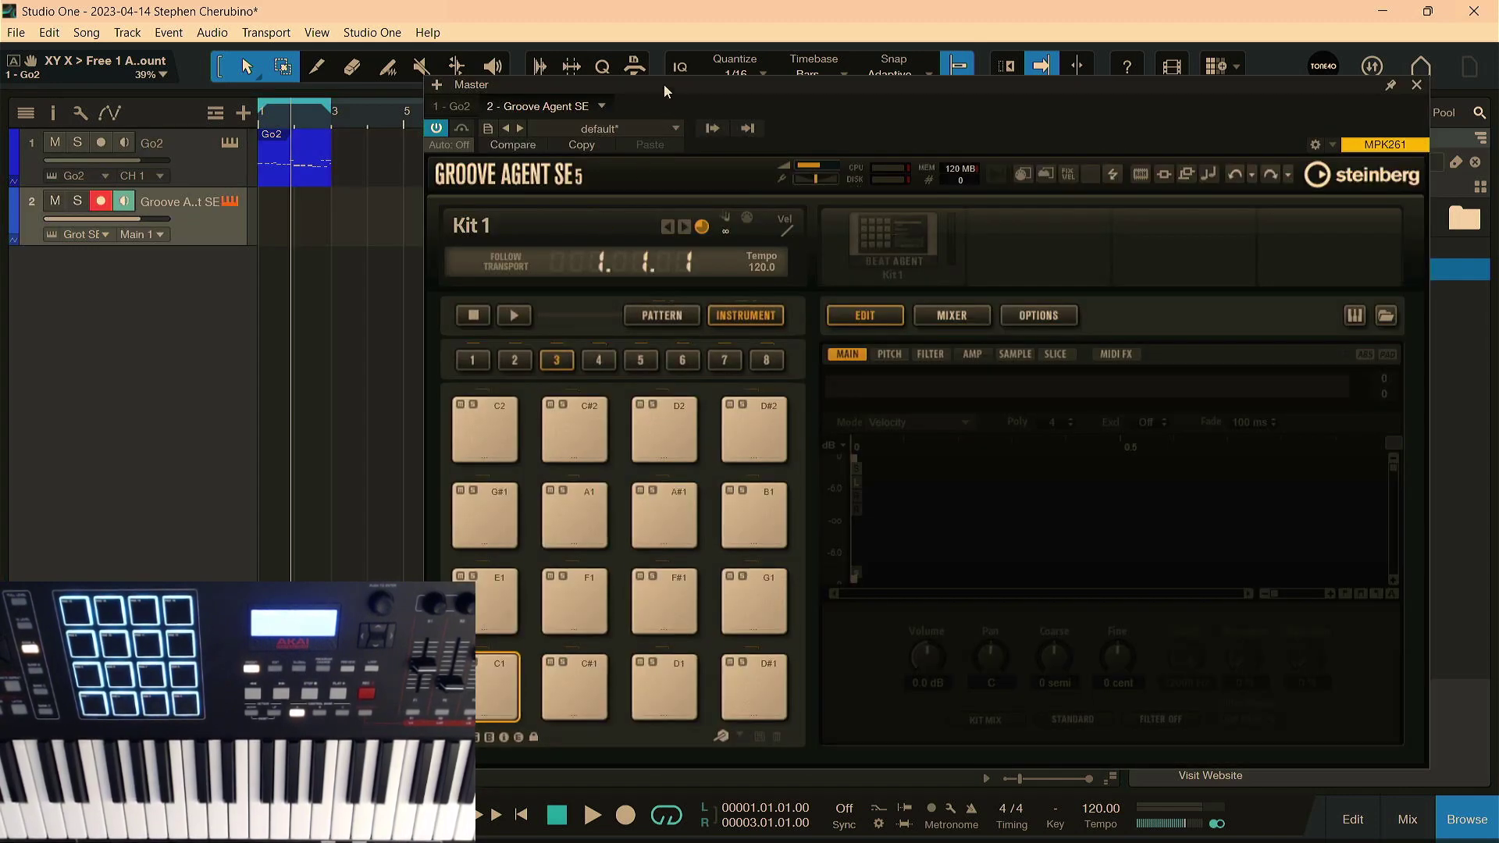
pyautogui.moveTo(663, 85)
pyautogui.mouseDown()
pyautogui.moveTo(640, 91)
pyautogui.moveTo(634, 58)
pyautogui.moveTo(649, 67)
pyautogui.mouseUp()
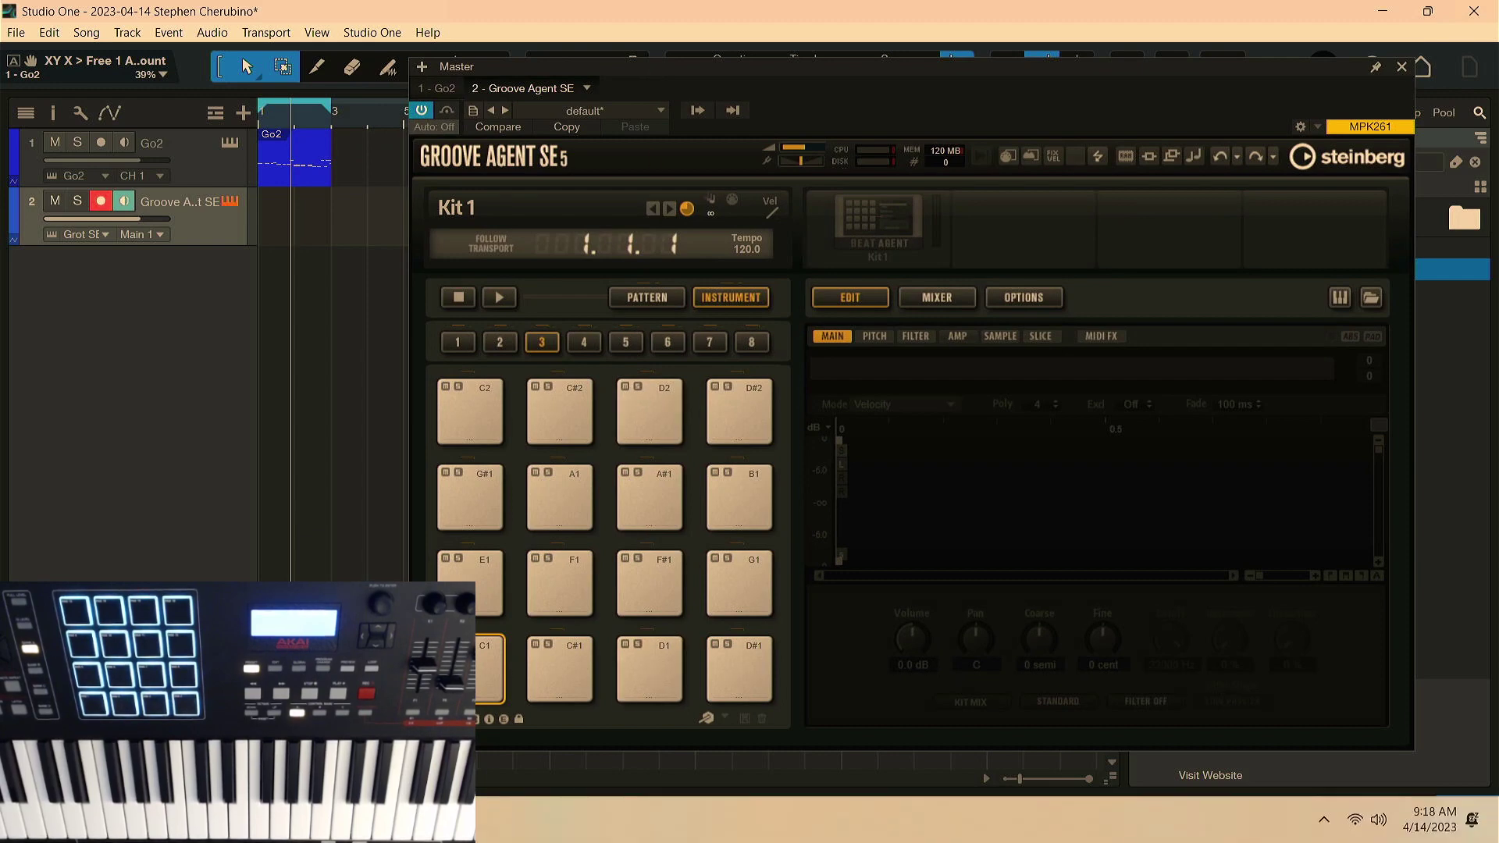
# Step: Switch to Chrome, search the web for "steinberg absolute" and open Steinberg's Absolute product page
pyautogui.click(388, 819)
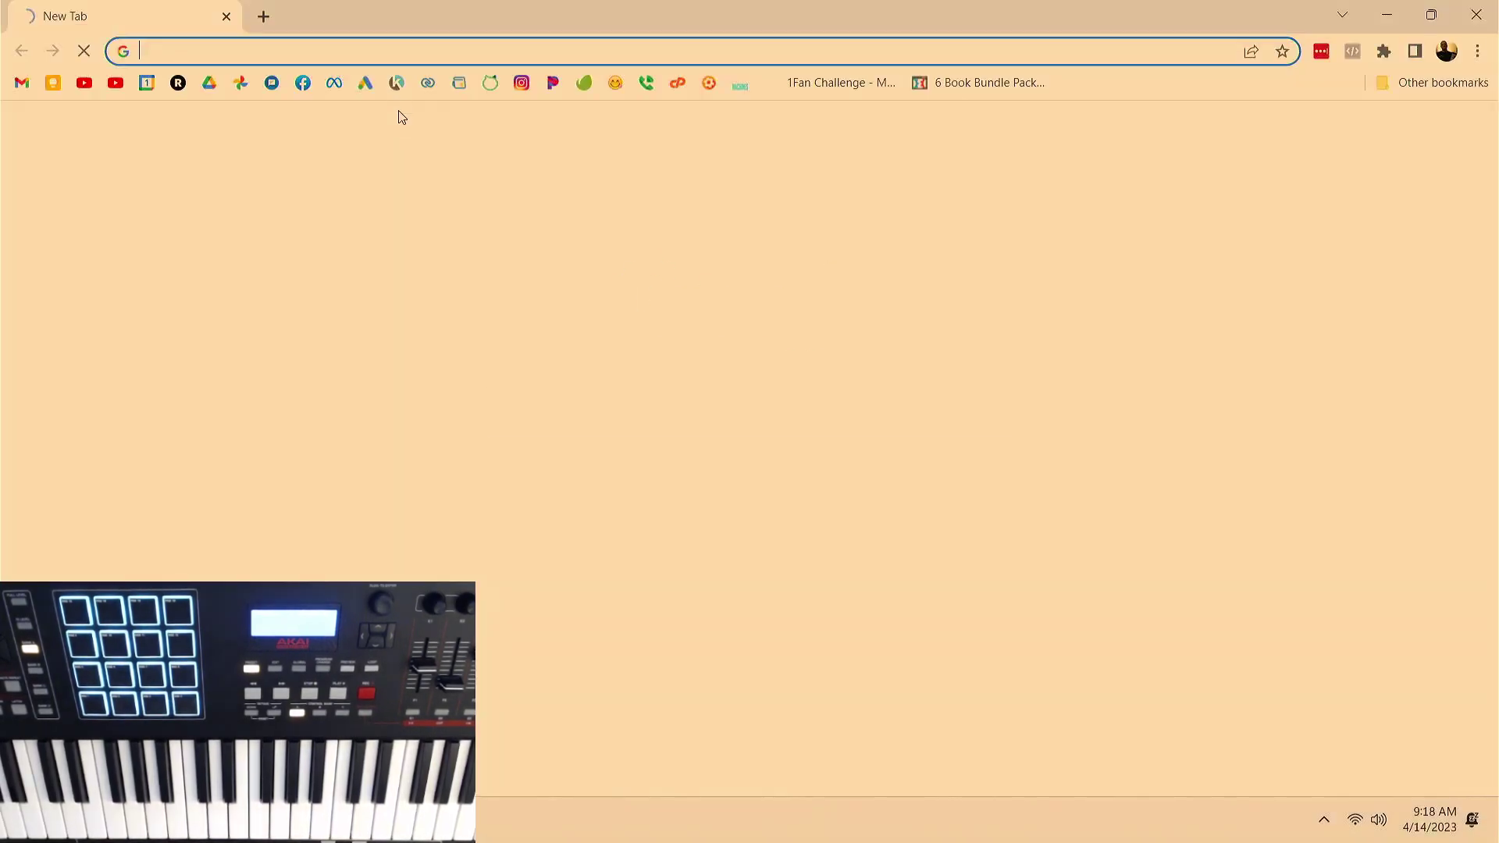
pyautogui.click(377, 50)
pyautogui.click(377, 51)
pyautogui.write('steinb')
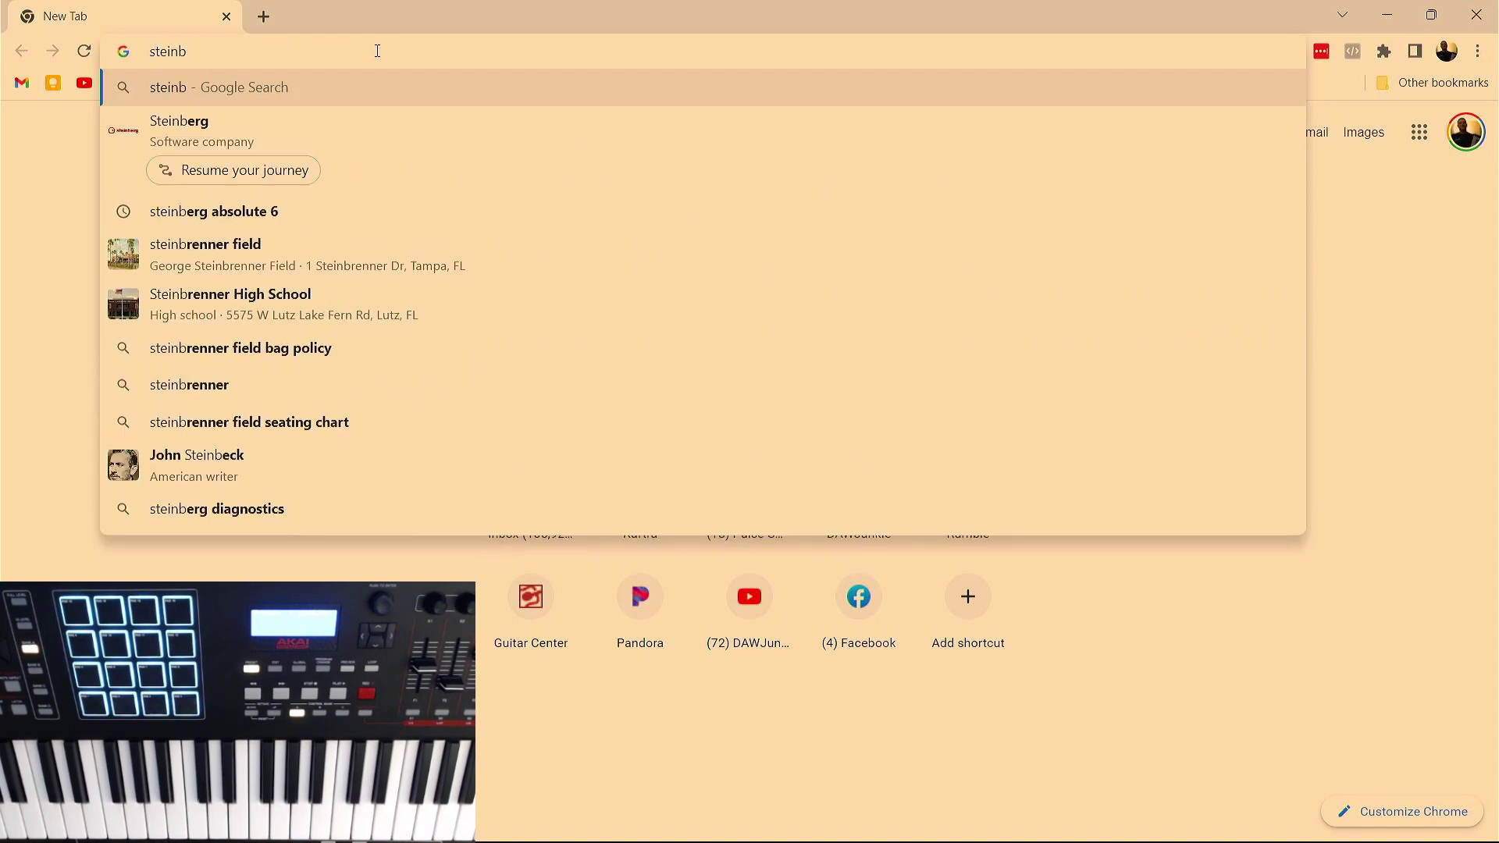
pyautogui.write('erg absol')
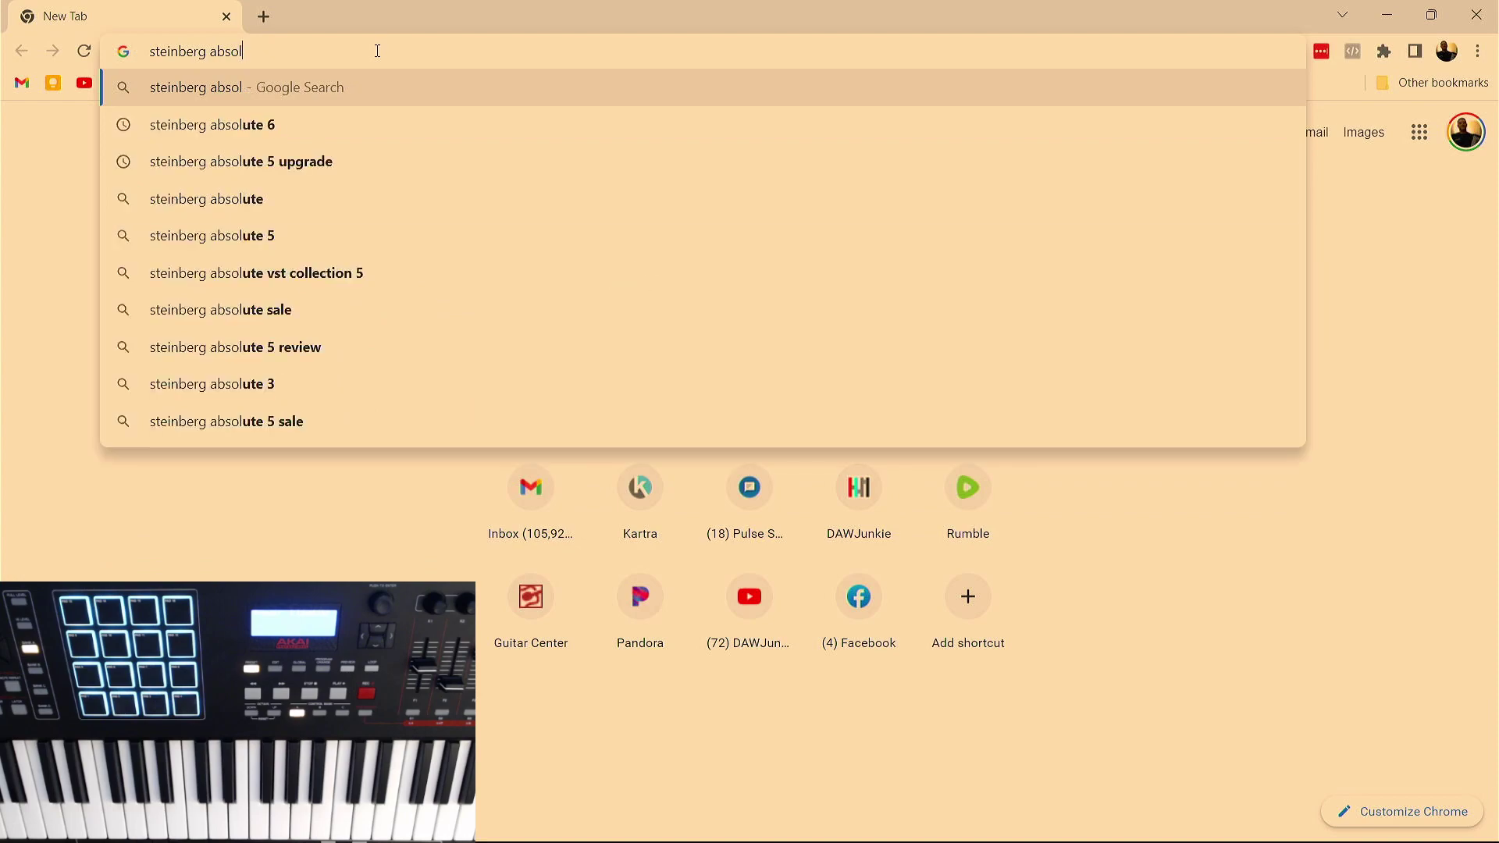
pyautogui.write('ute')
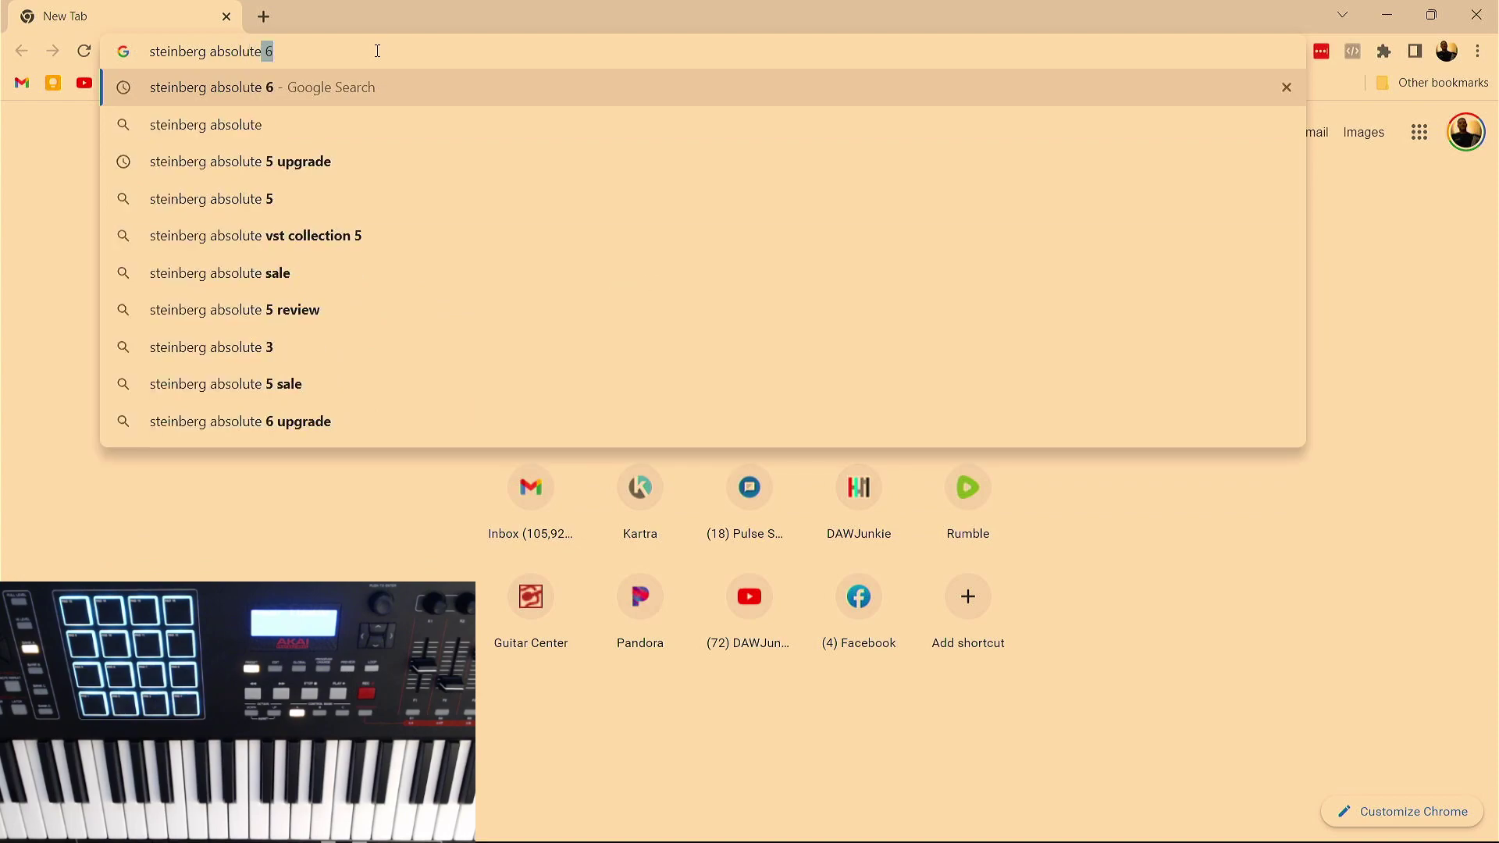
pyautogui.press('BackSpace')
pyautogui.press('Return')
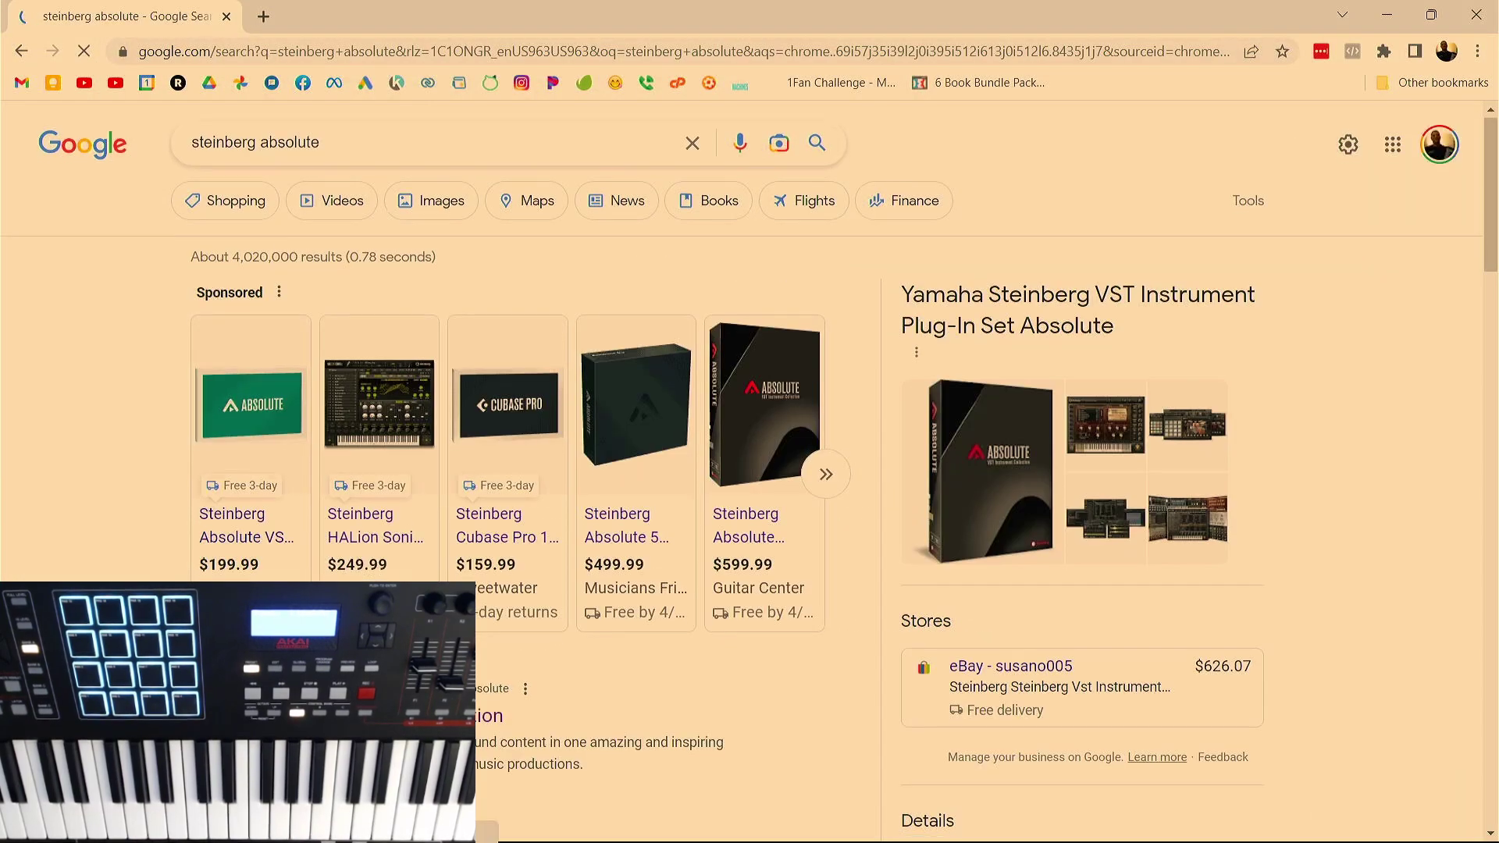
pyautogui.scroll(-3, 512, 398)
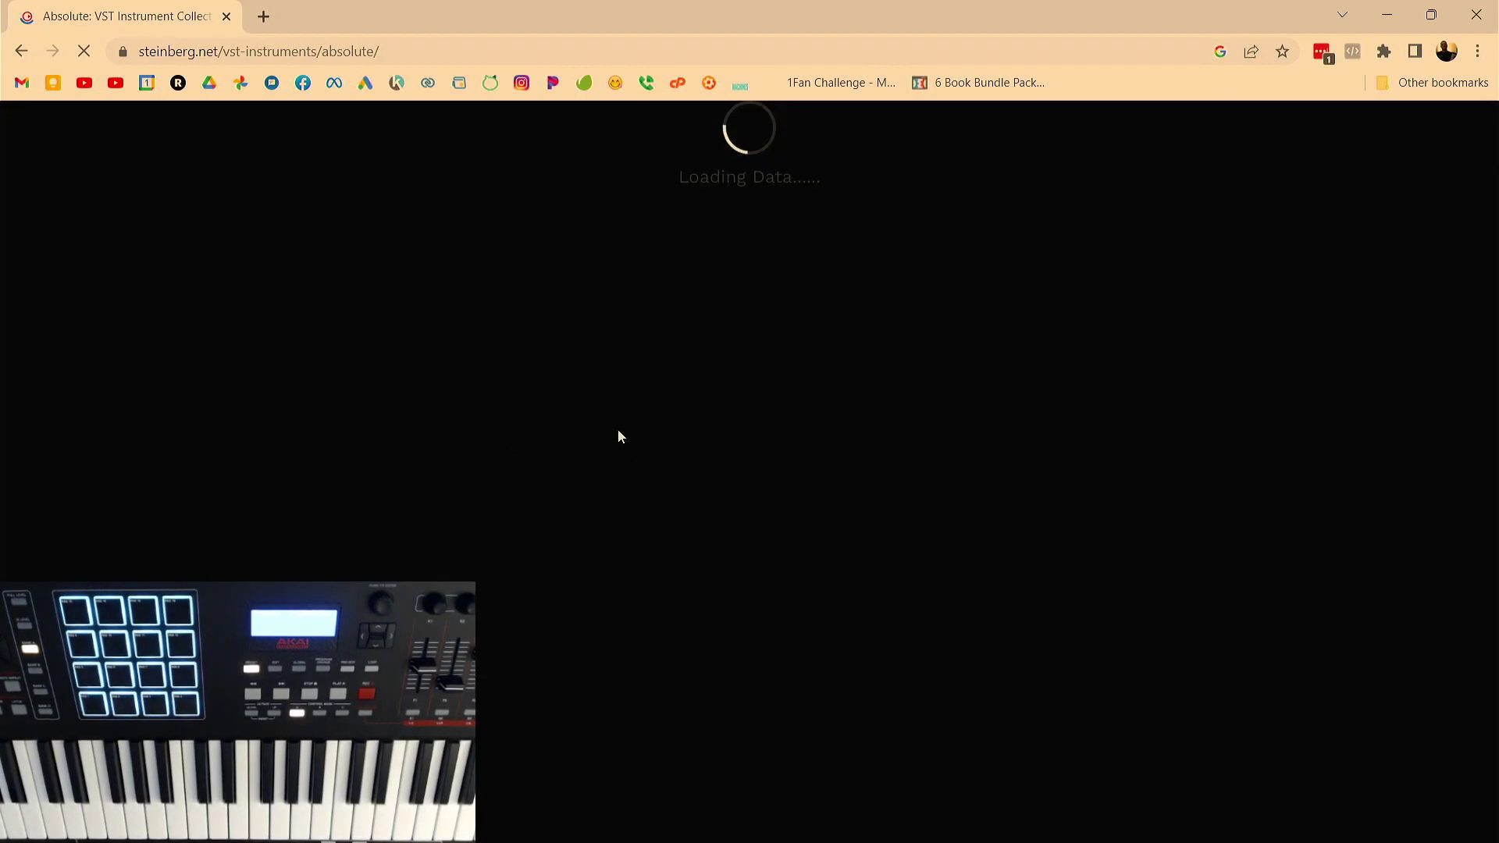
# Step: Look through the Absolute 6 page's included instruments and purchase options, and return to Studio One
pyautogui.scroll(-15, 684, 429)
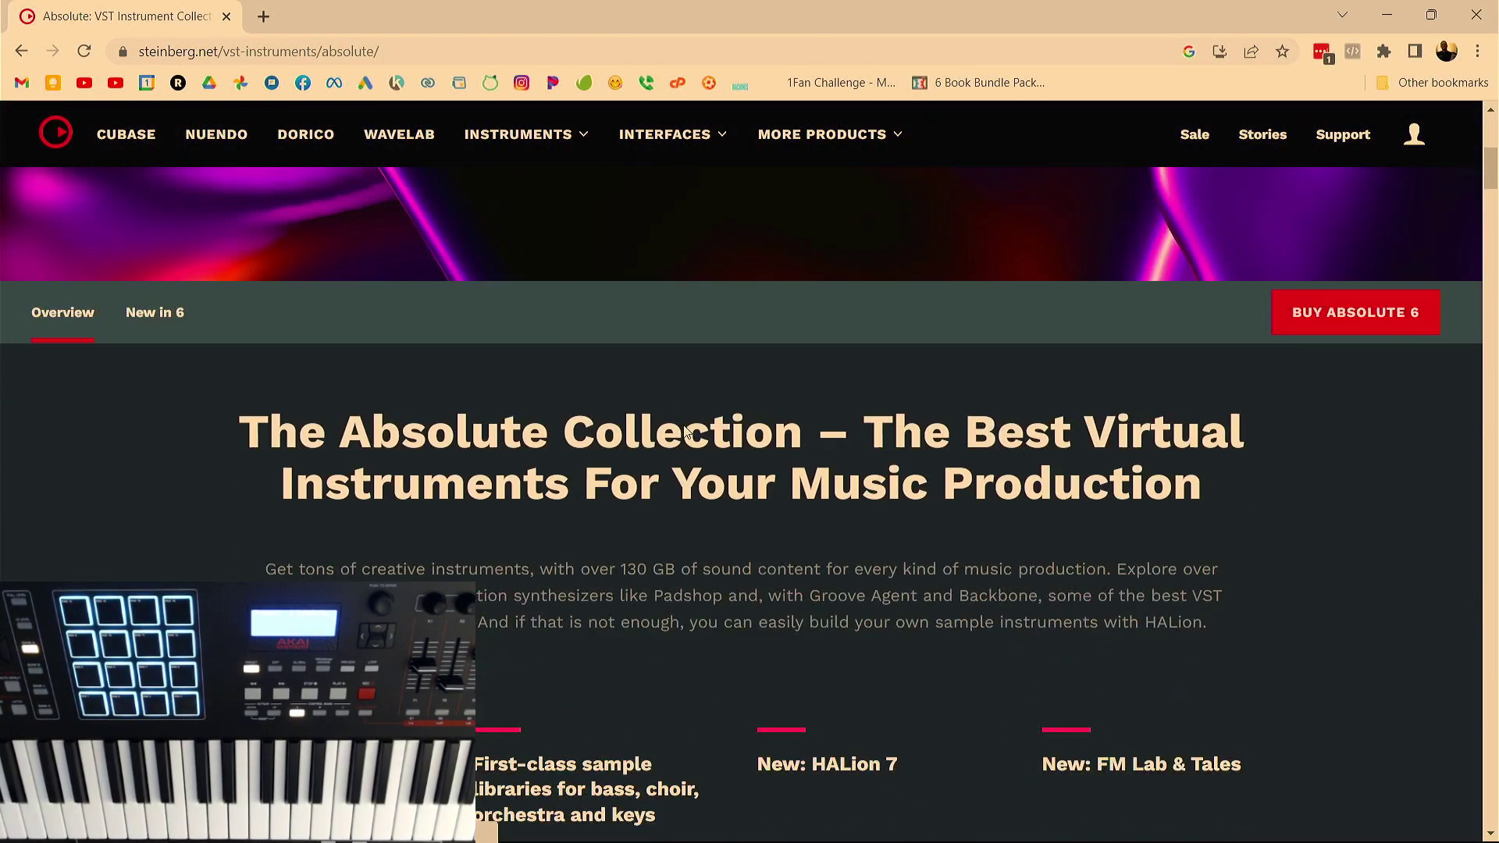
pyautogui.scroll(-20, 680, 420)
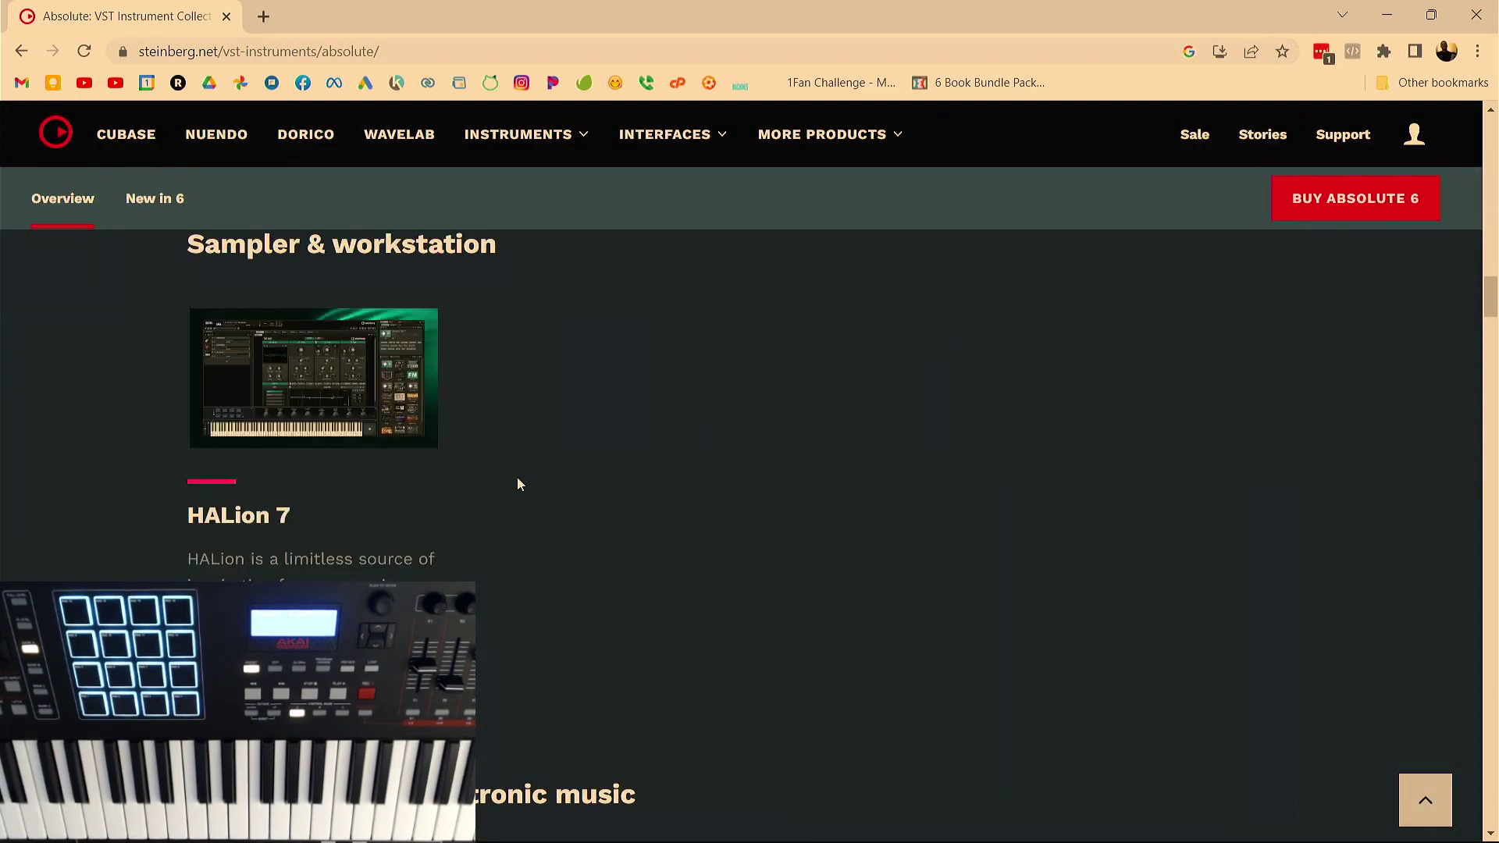
pyautogui.scroll(-5, 706, 626)
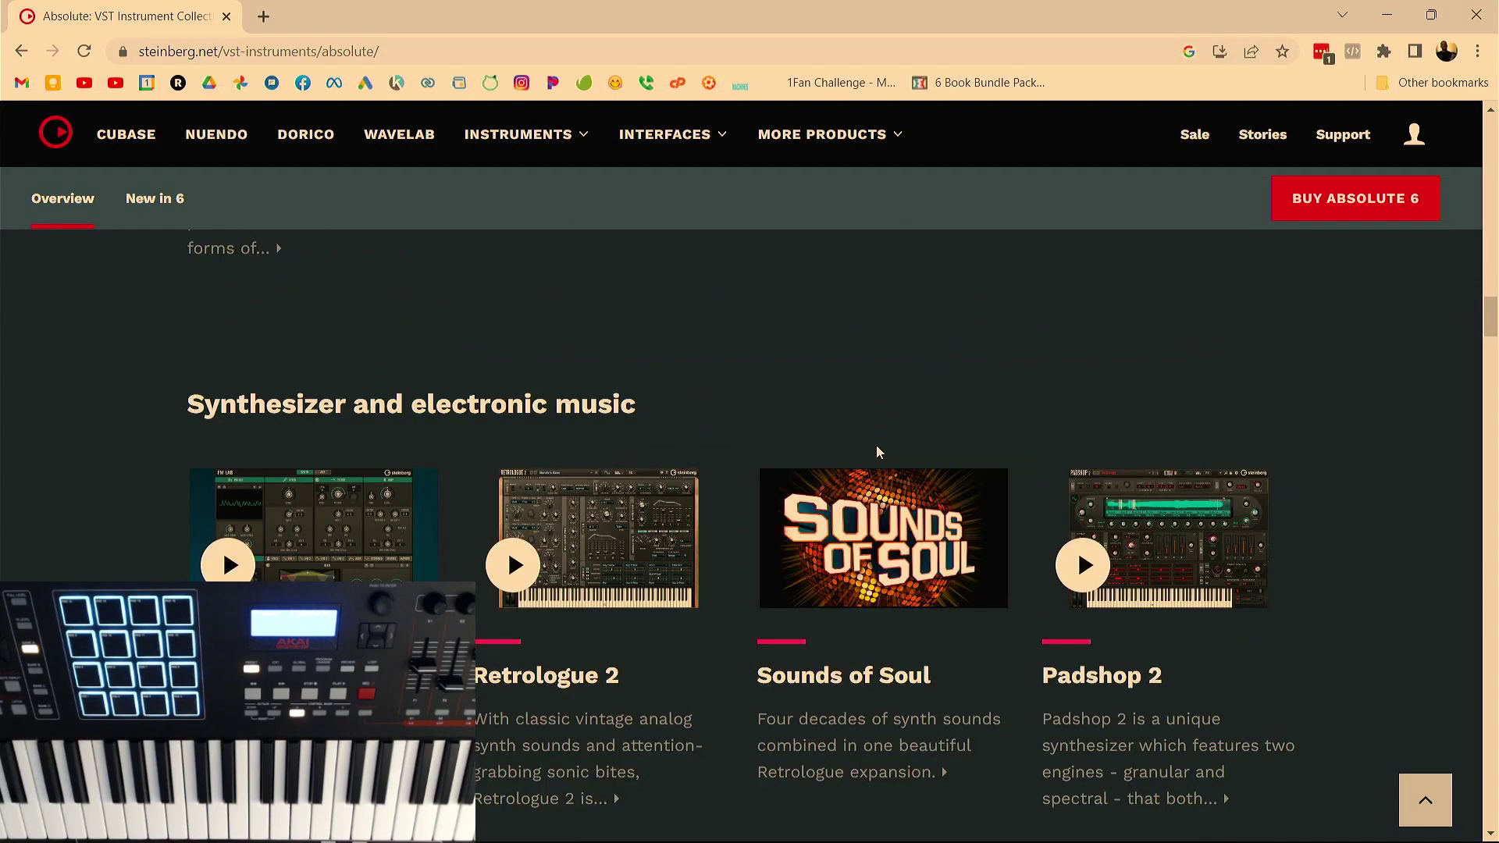
pyautogui.scroll(-9, 856, 437)
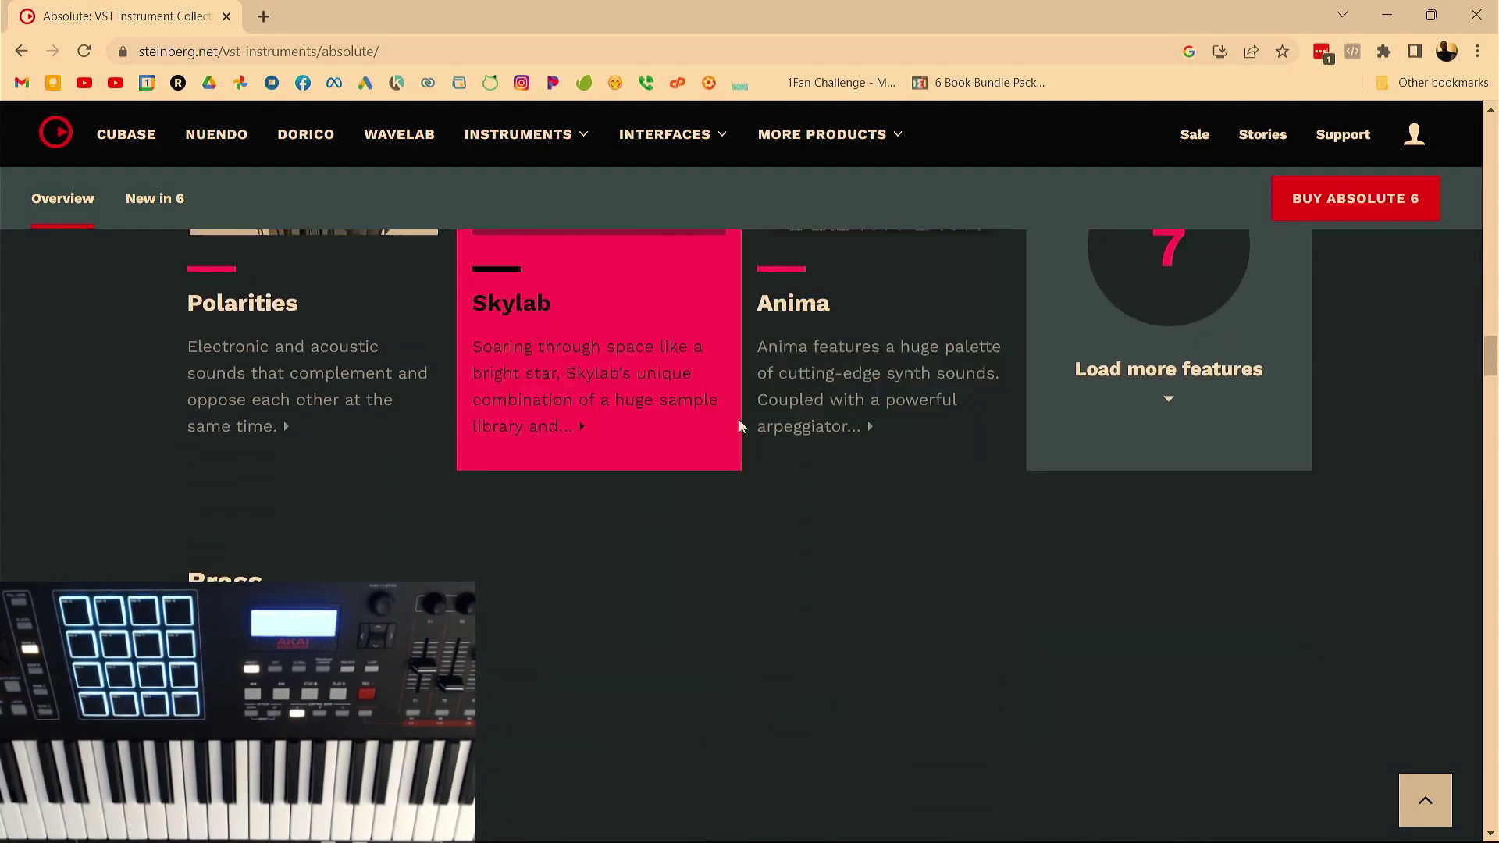
pyautogui.scroll(4, 724, 452)
pyautogui.scroll(-20, 726, 467)
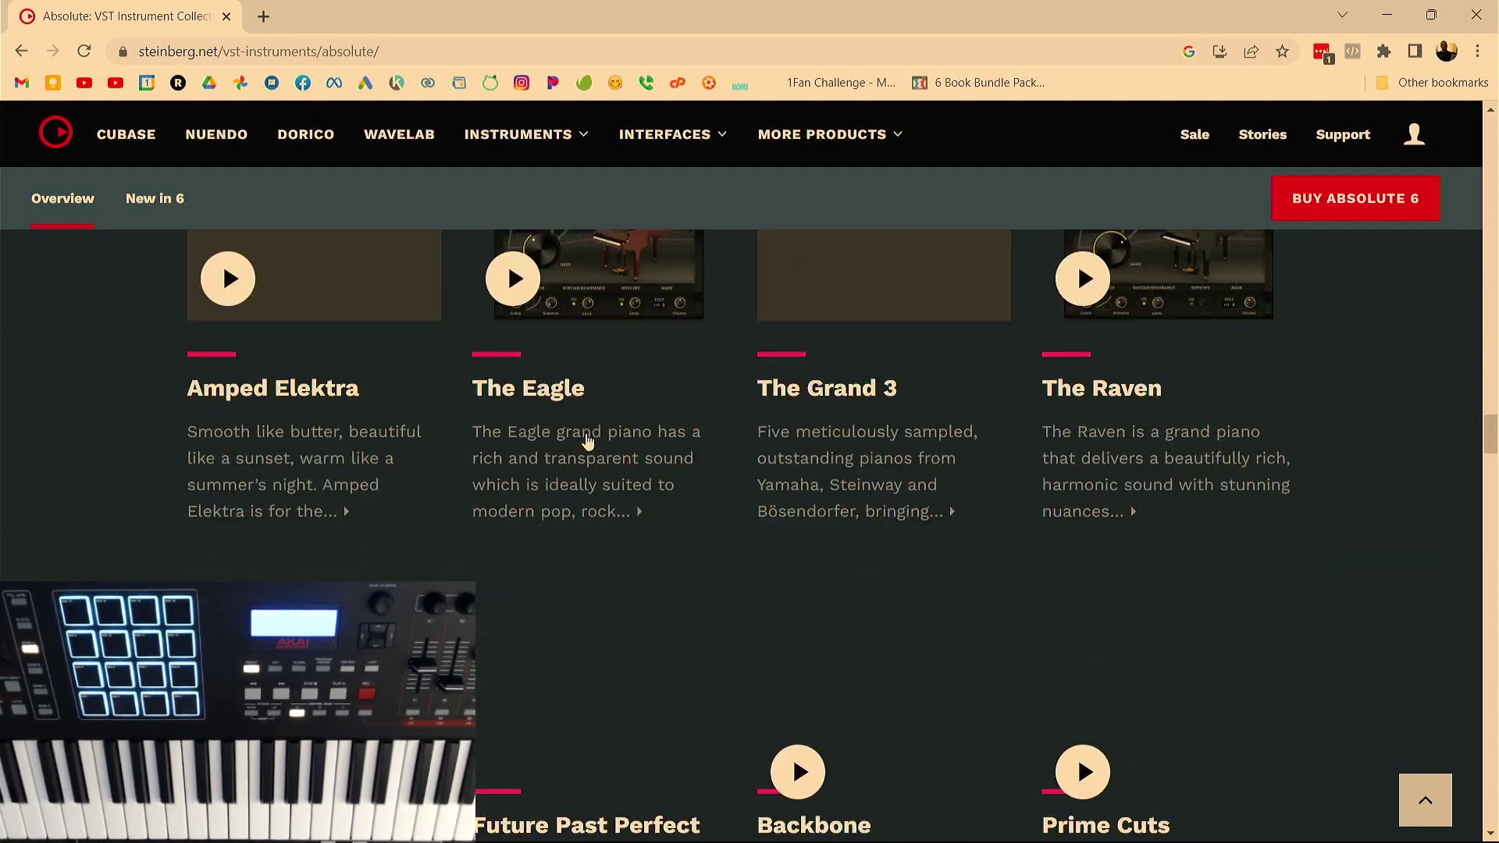
pyautogui.scroll(-20, 588, 442)
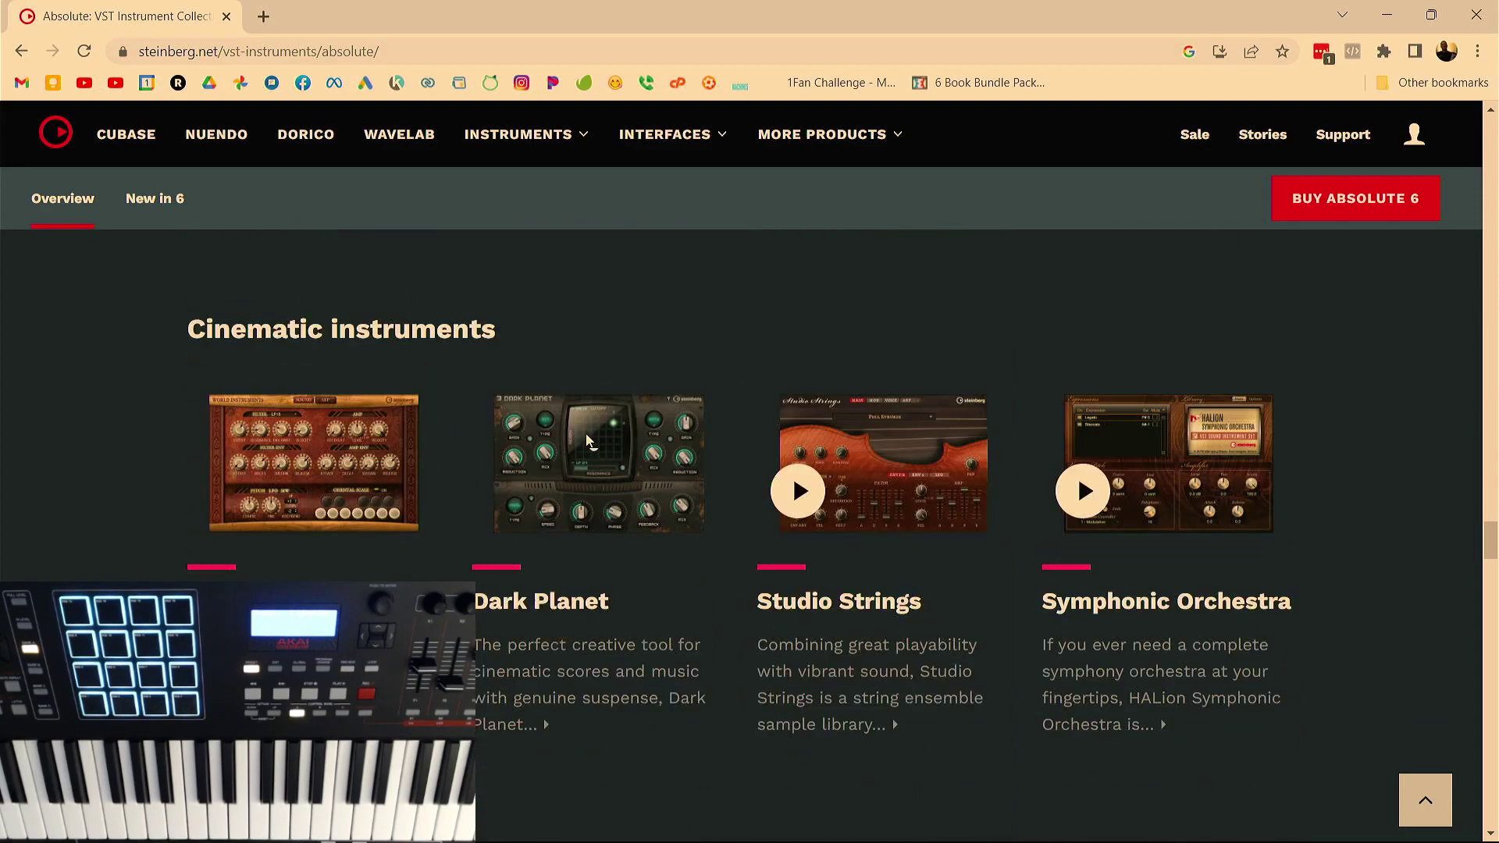
pyautogui.scroll(-20, 586, 441)
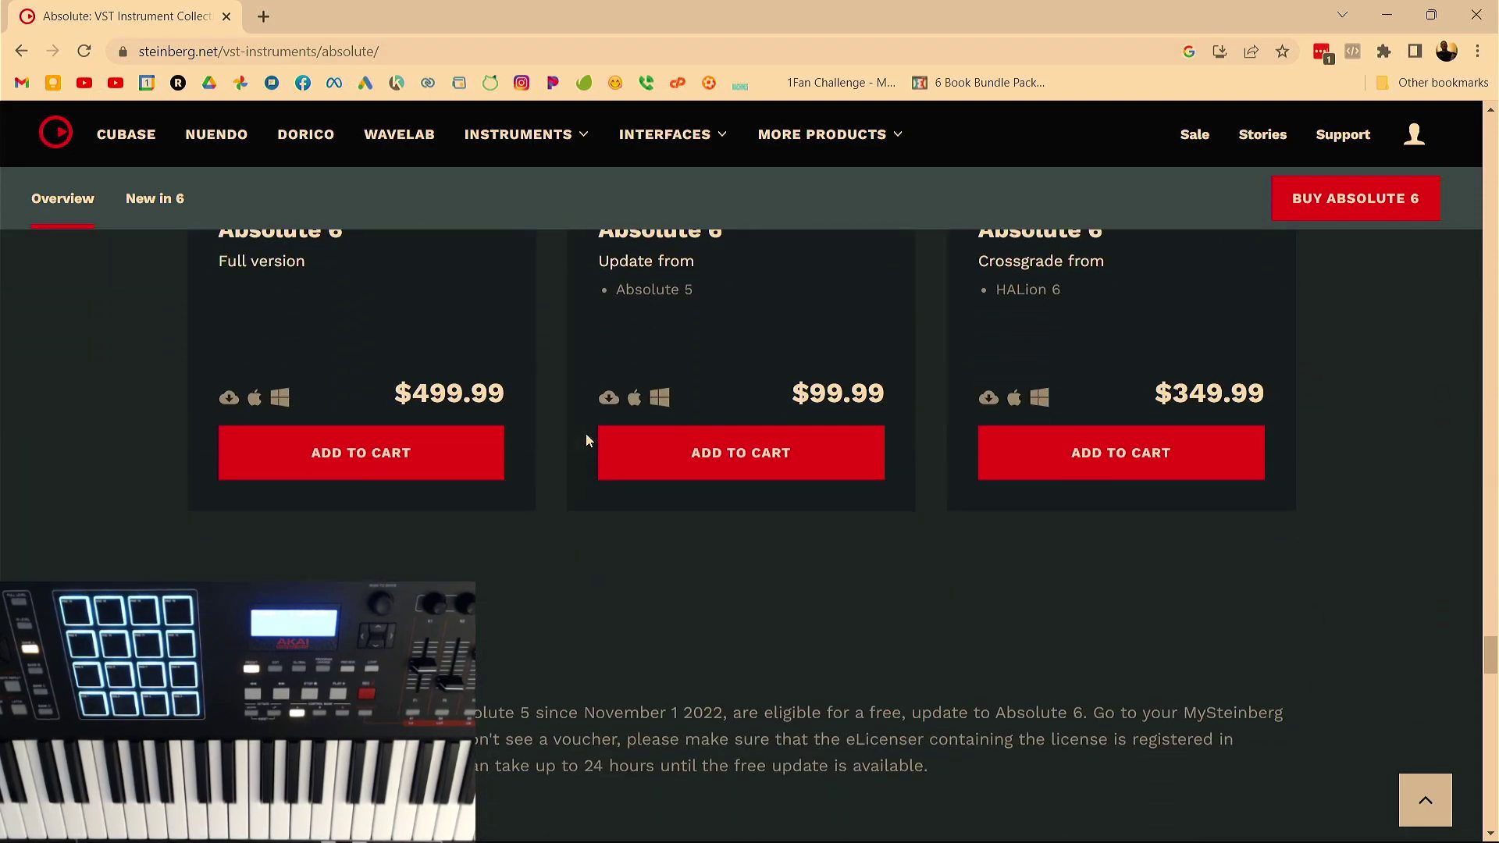
pyautogui.scroll(10, 586, 437)
pyautogui.scroll(10, 607, 470)
pyautogui.scroll(8, 1327, 473)
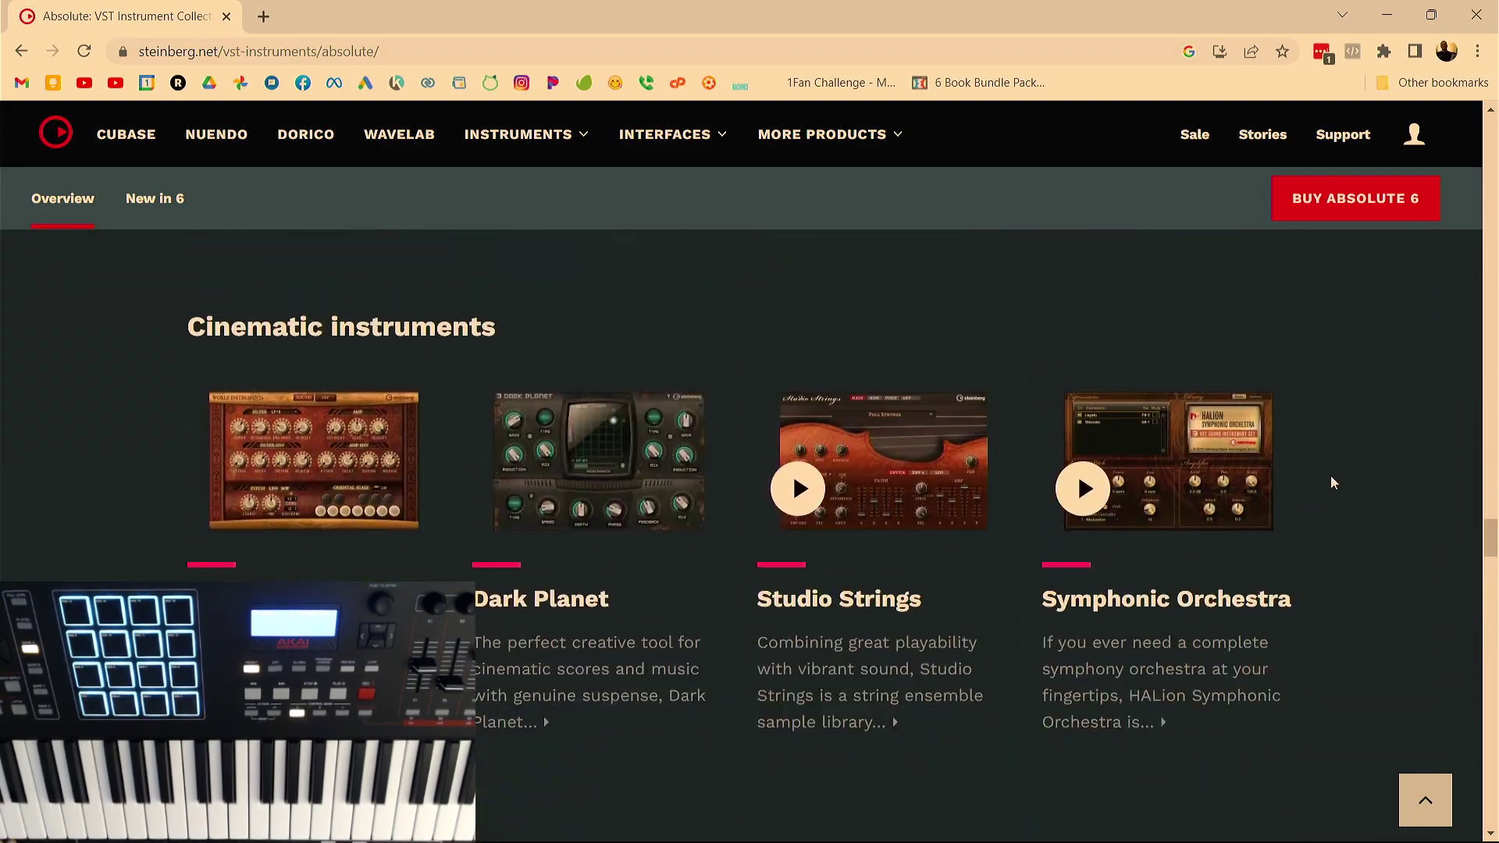
pyautogui.scroll(10, 1288, 480)
pyautogui.scroll(8, 1124, 490)
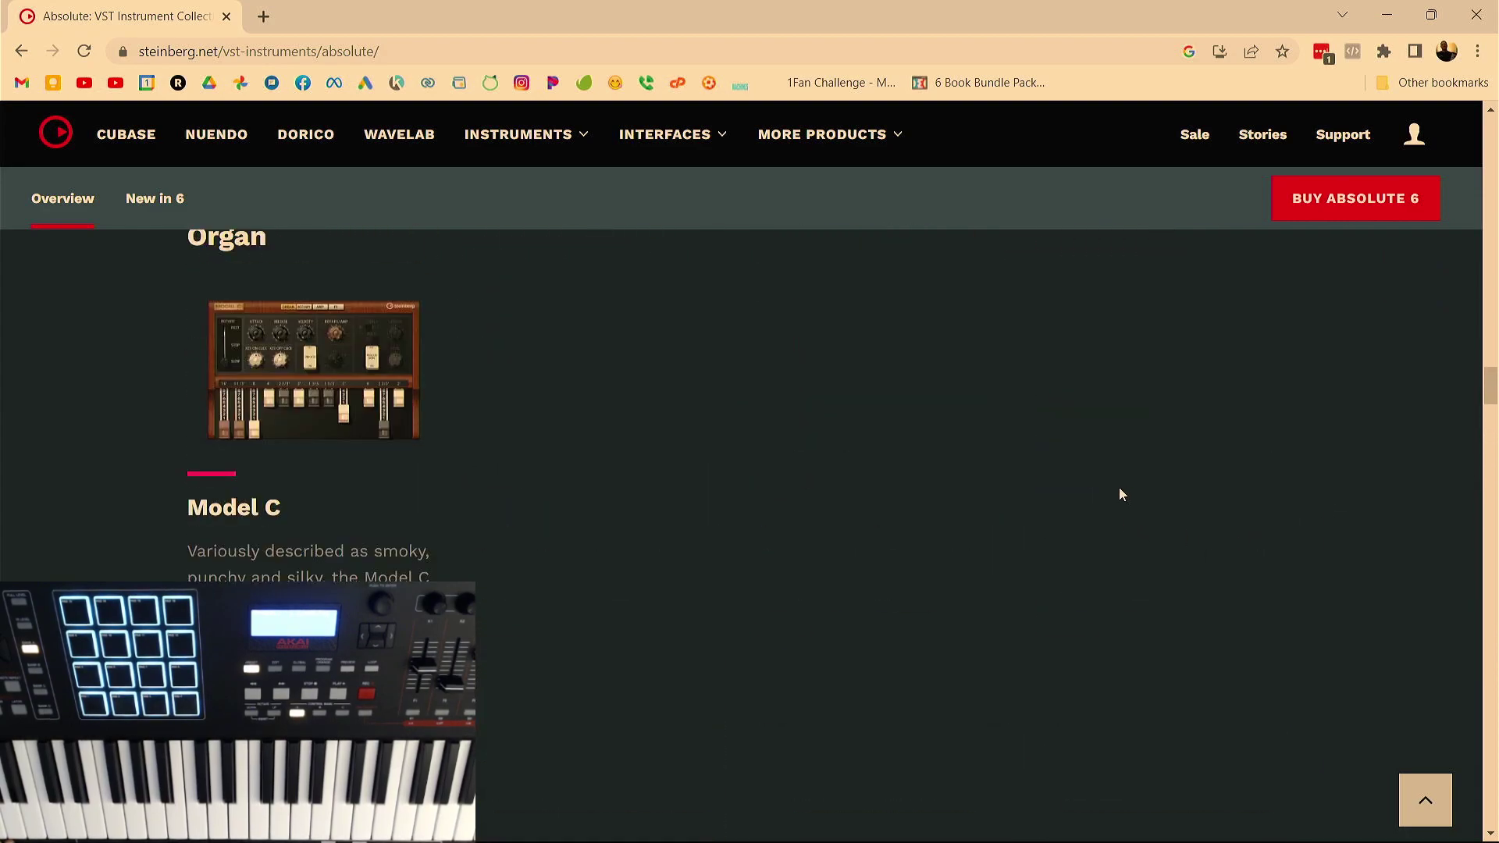
pyautogui.scroll(20, 1117, 492)
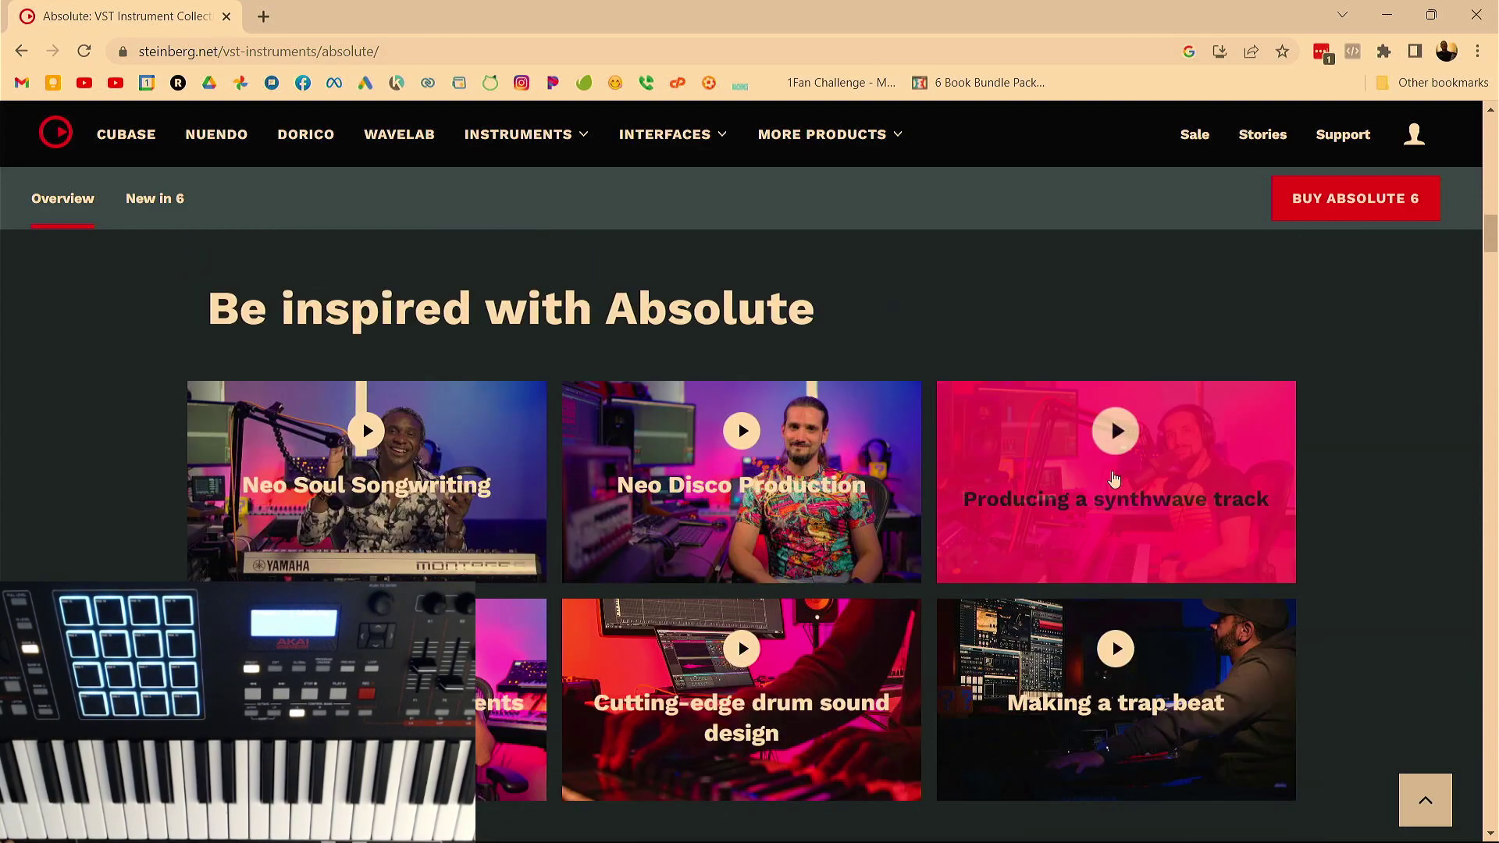
pyautogui.scroll(6, 1110, 468)
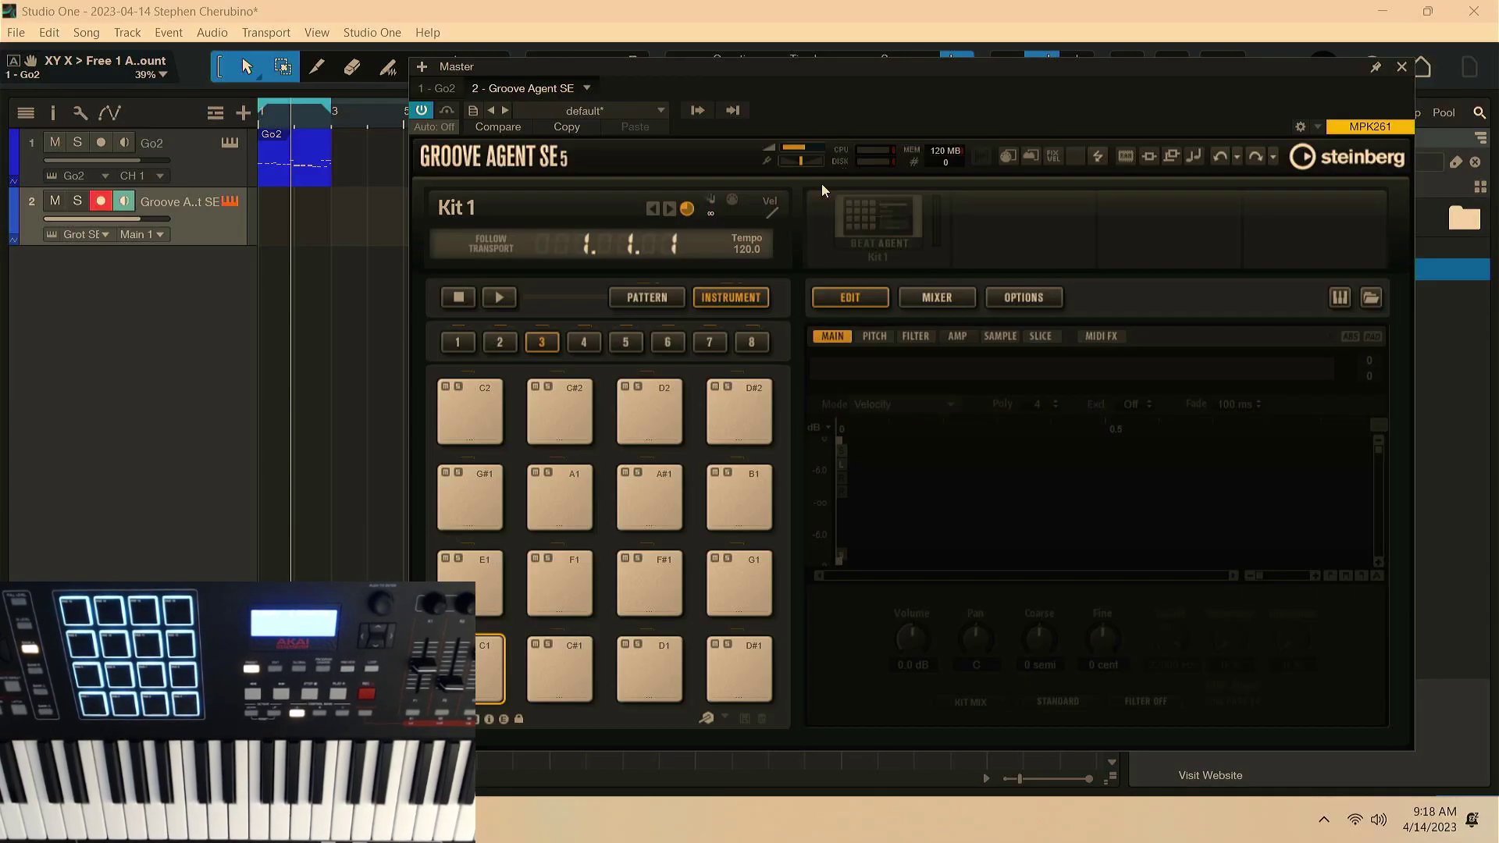
# Step: Load Sloppy Kit 01 into Groove Agent SE and audition its drums against the looping bass line
pyautogui.click(582, 208)
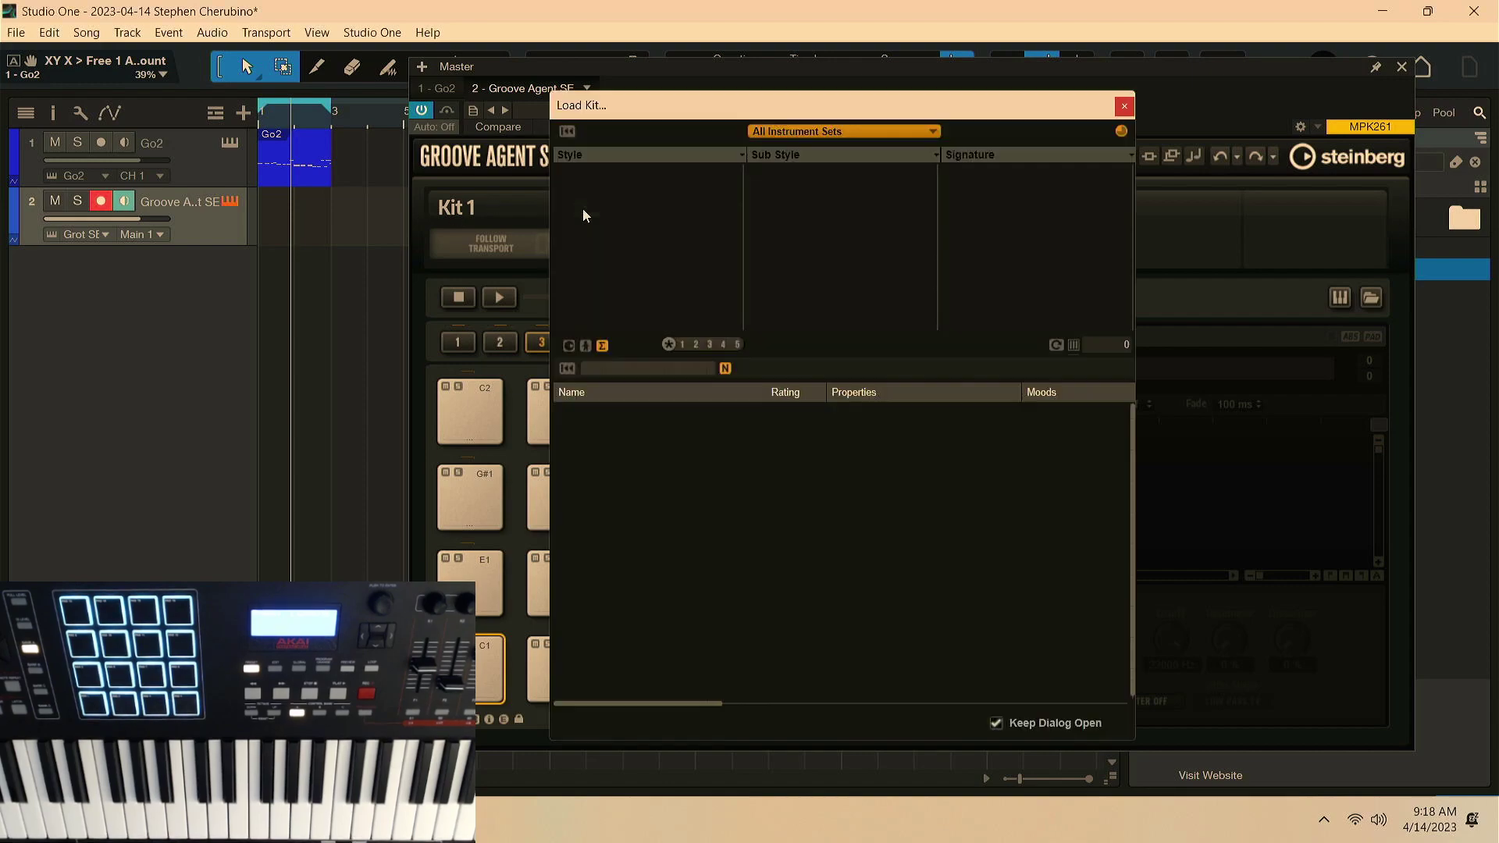
pyautogui.scroll(-15, 639, 575)
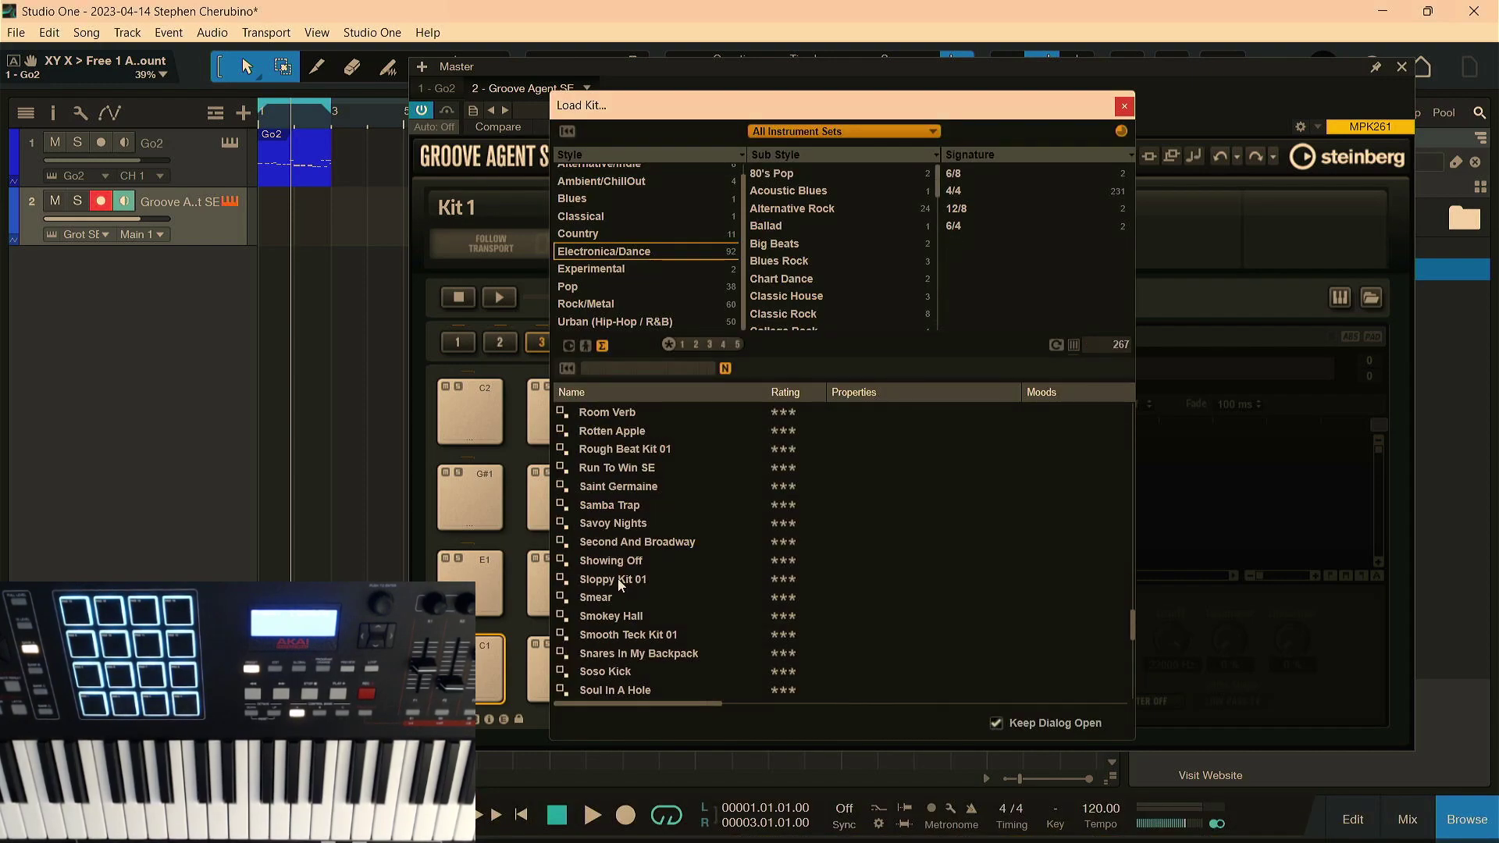
pyautogui.click(609, 579)
pyautogui.scroll(-1, 747, 518)
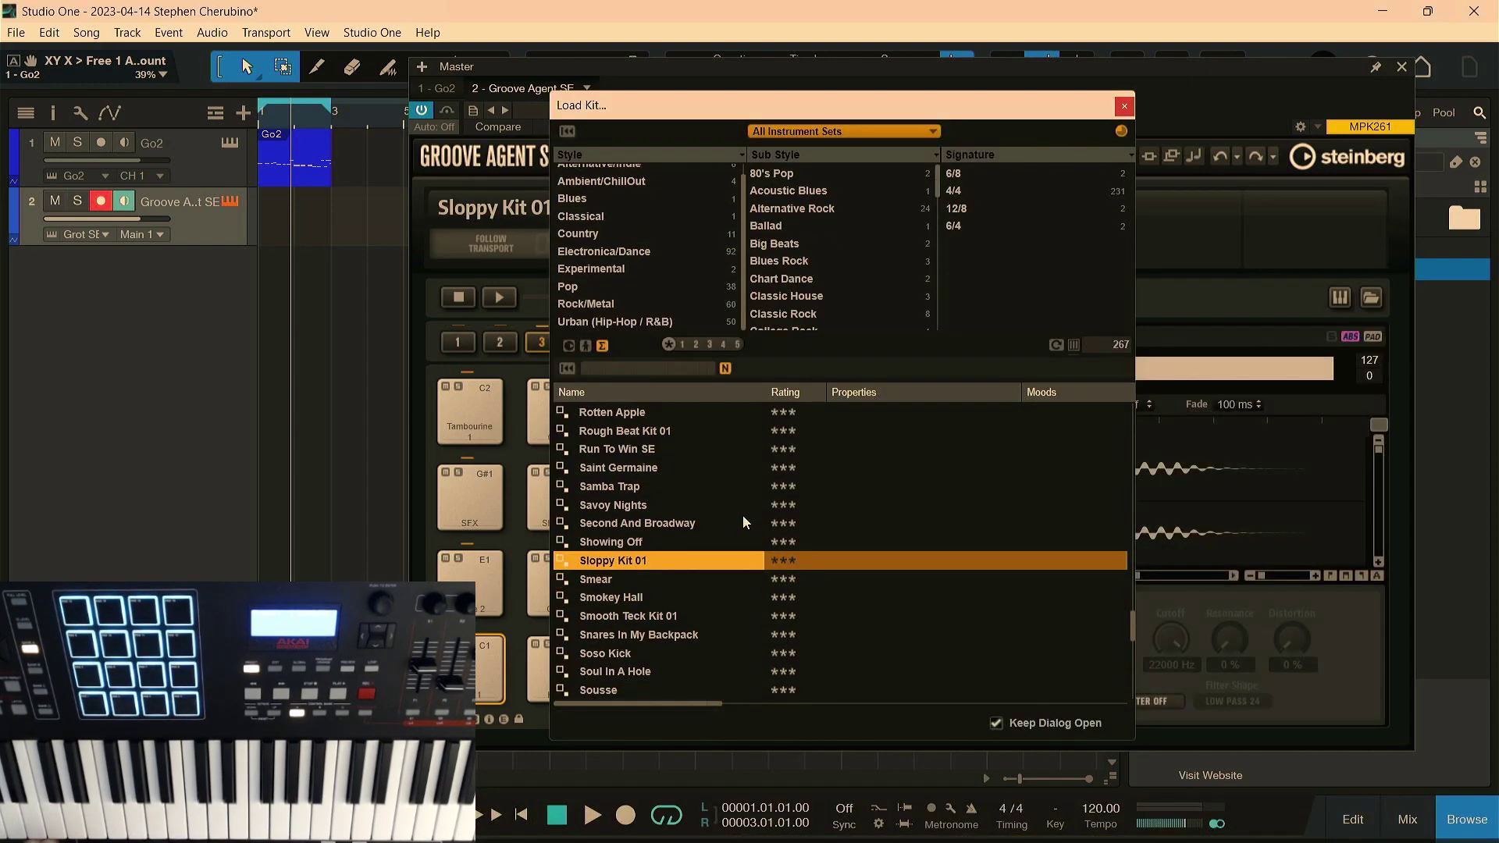
pyautogui.press('space')
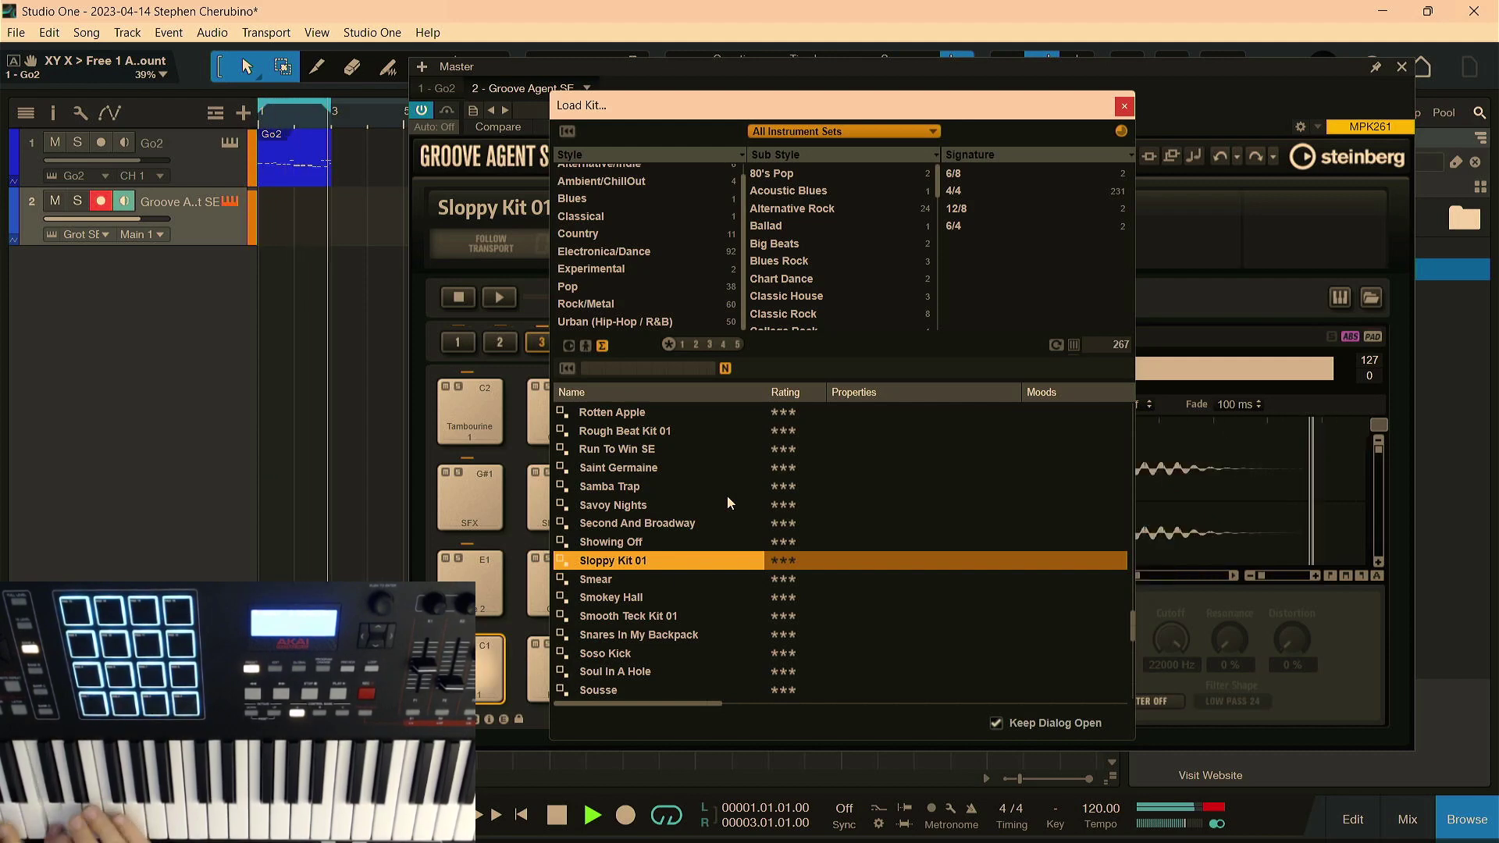
pyautogui.press('space')
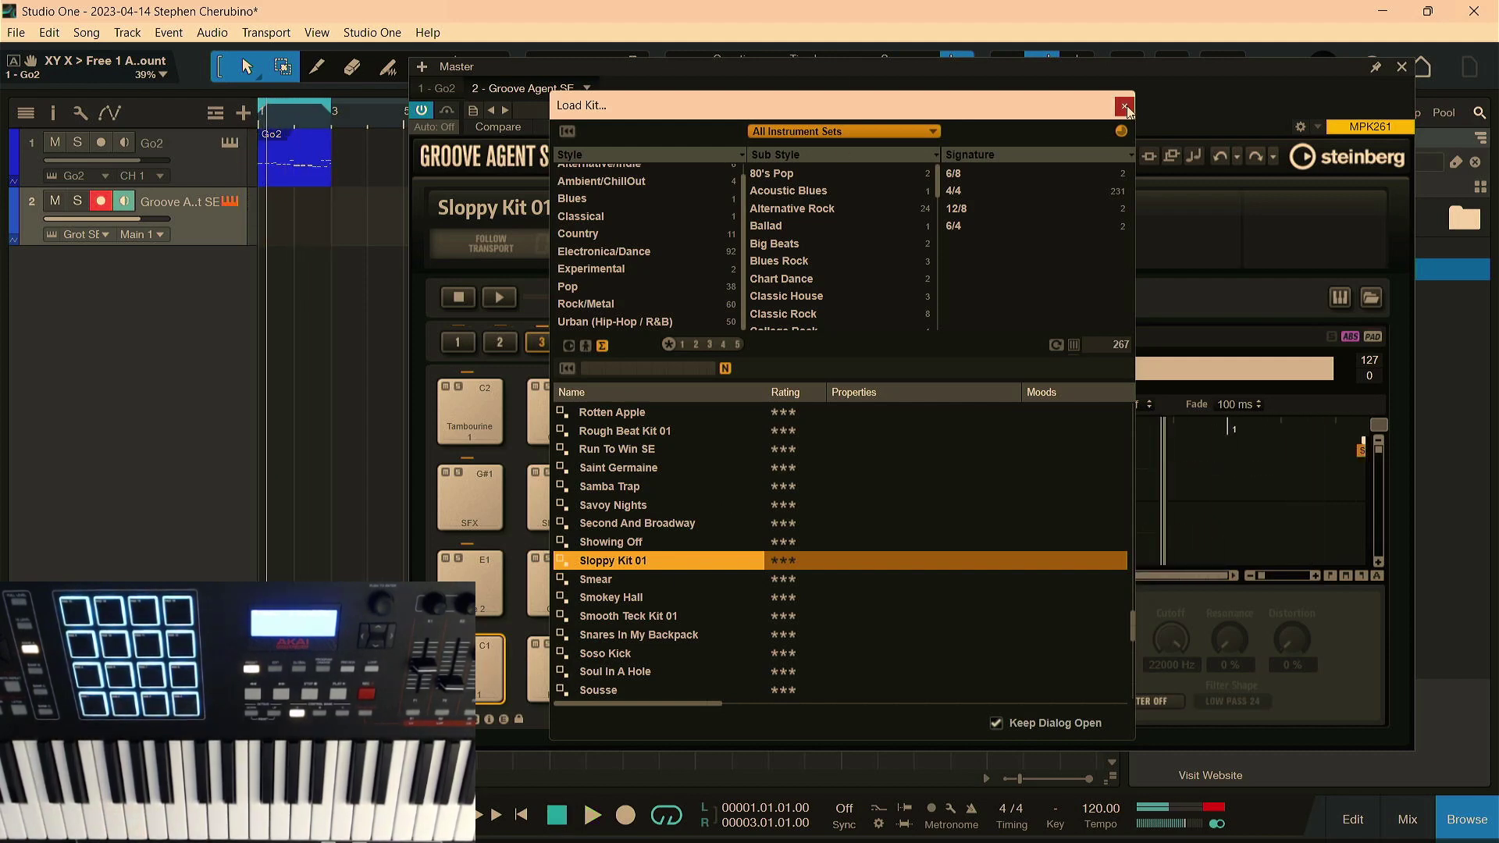
# Step: Close the Load Kit dialog and the Groove Agent SE window, and show the track inspector with enough room for its settings
pyautogui.click(1124, 106)
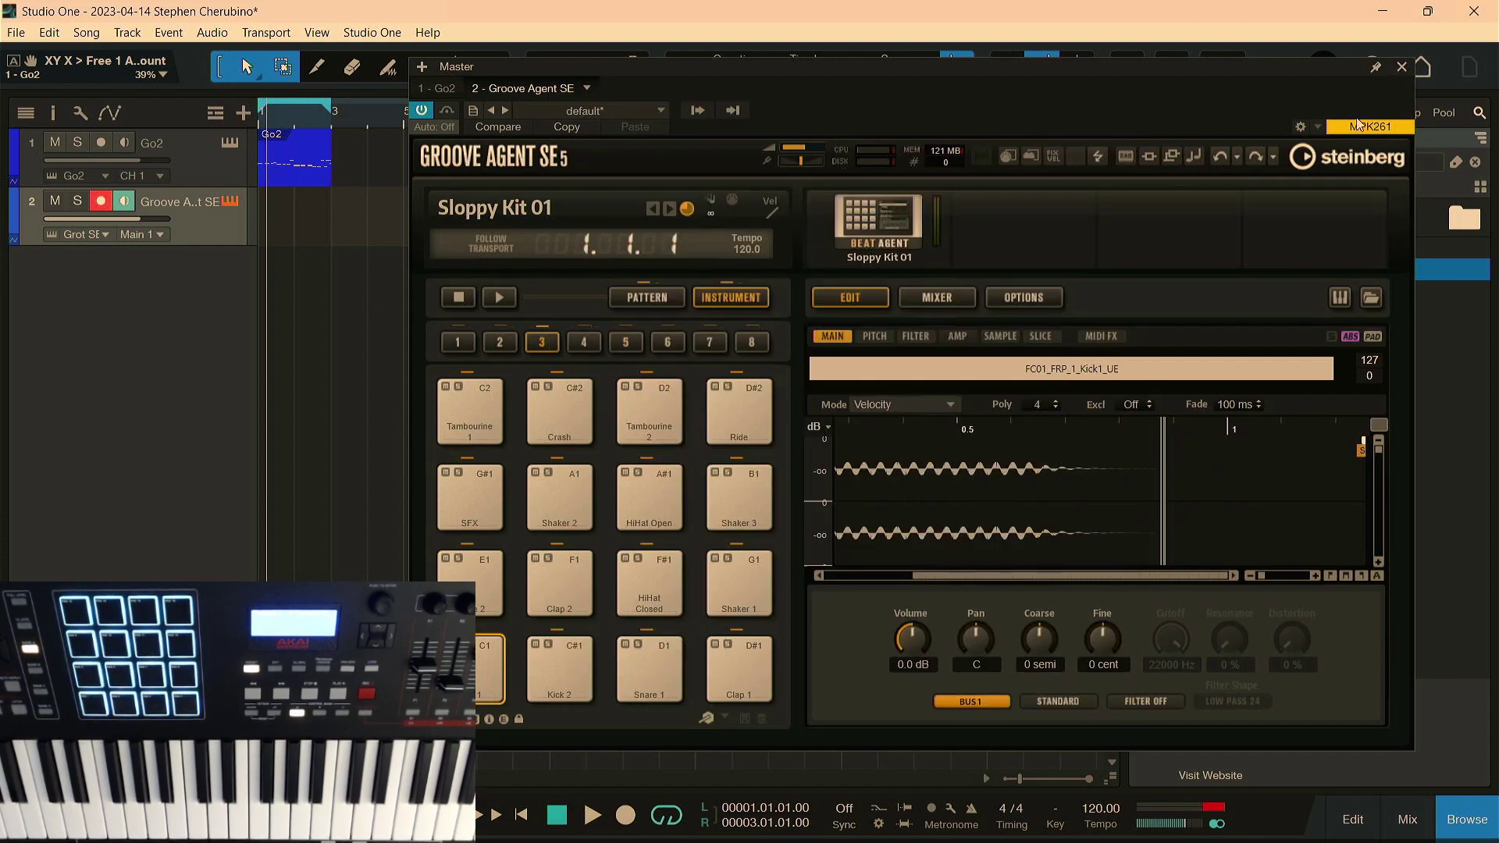
pyautogui.click(1400, 68)
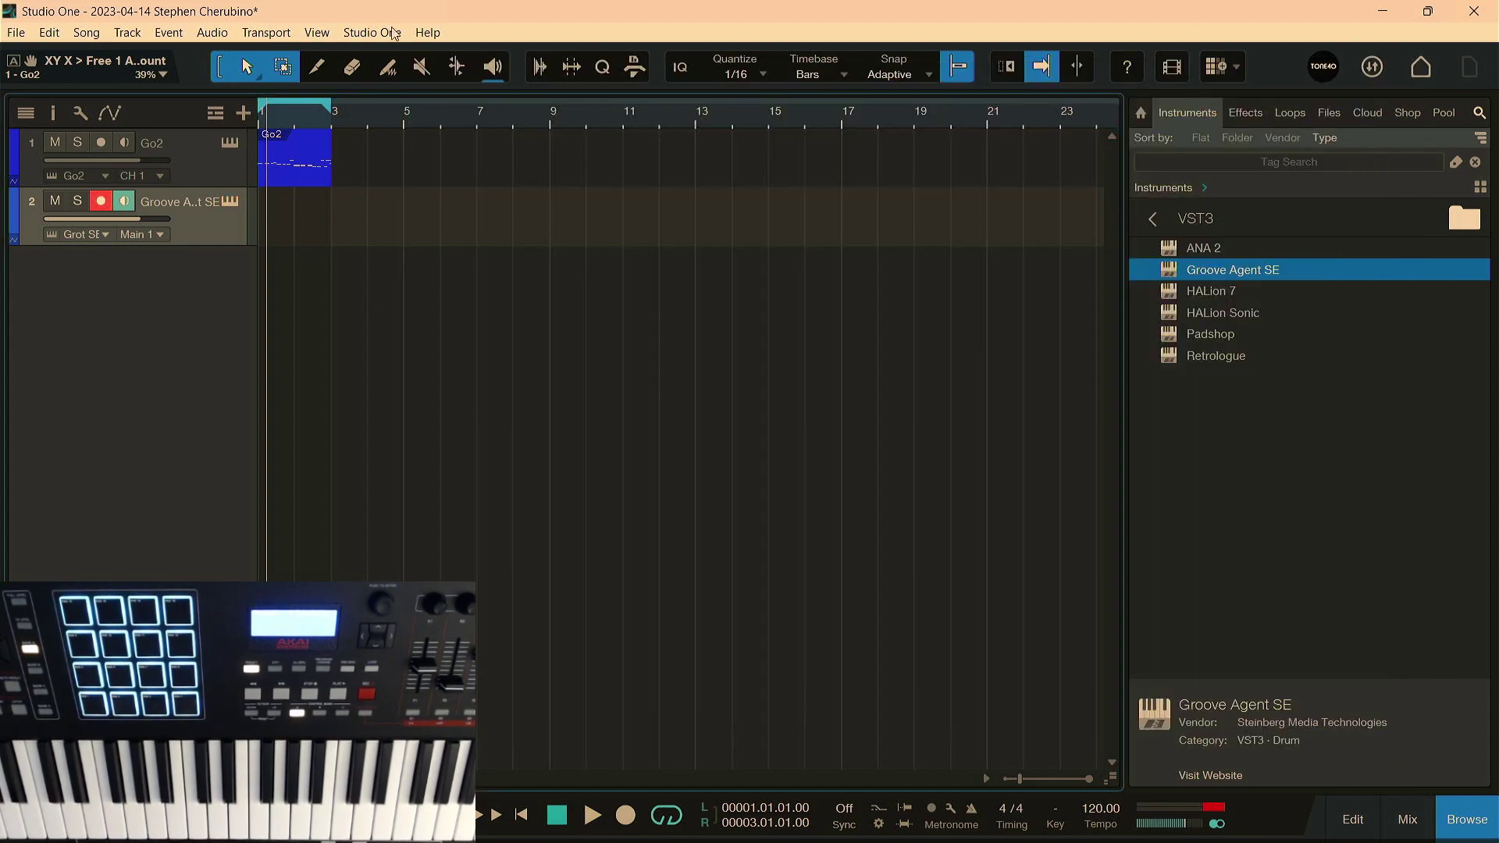
pyautogui.click(55, 114)
pyautogui.moveTo(99, 288); pyautogui.dragTo(100, 497)
# Step: Try placing the retrospectively recorded drum performance on the Groove Agent SE track and play it back
pyautogui.click(185, 382)
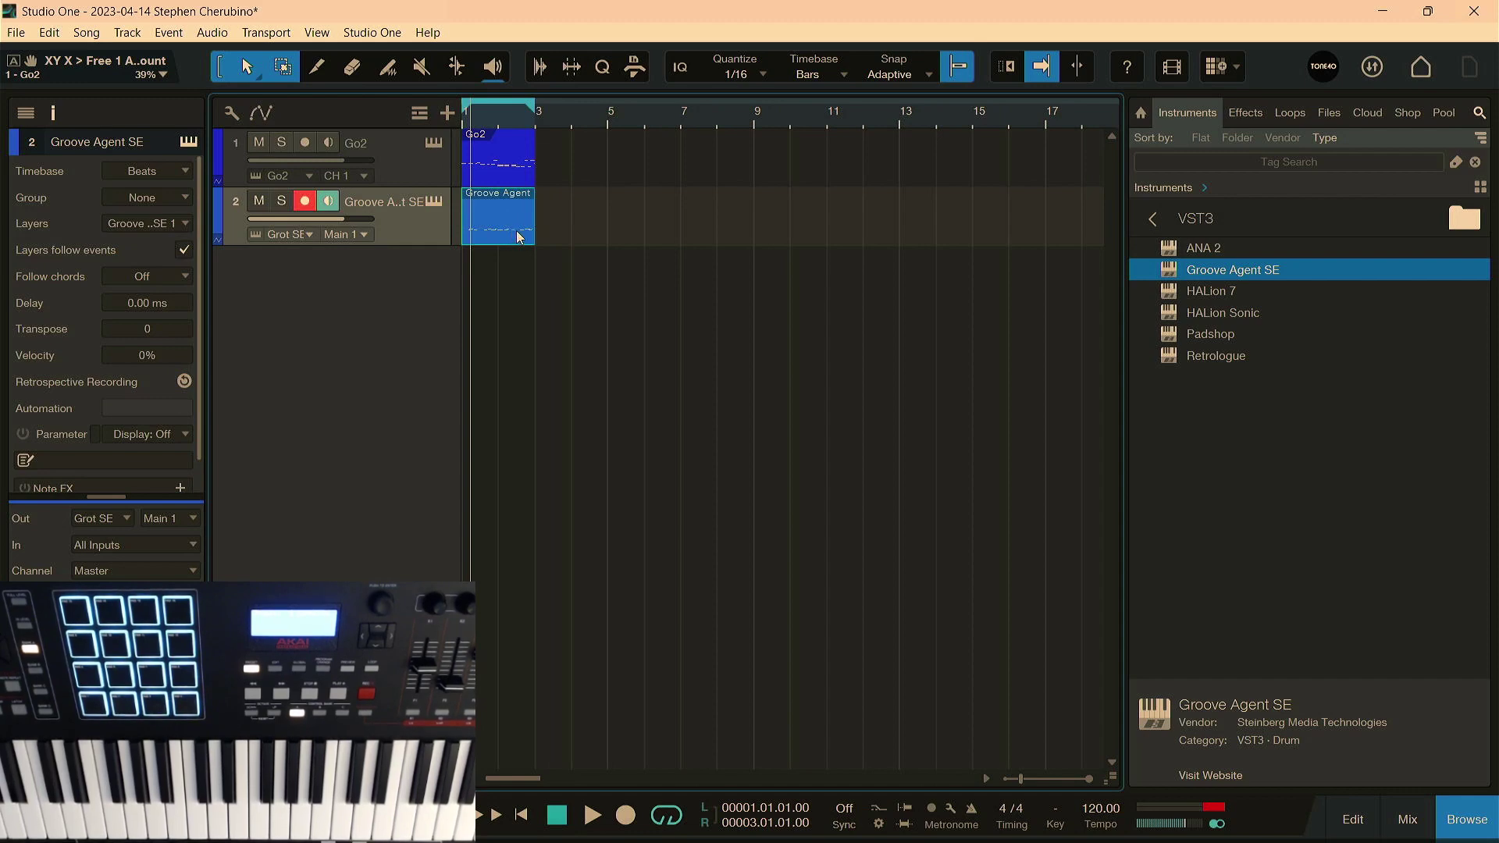
pyautogui.press('space')
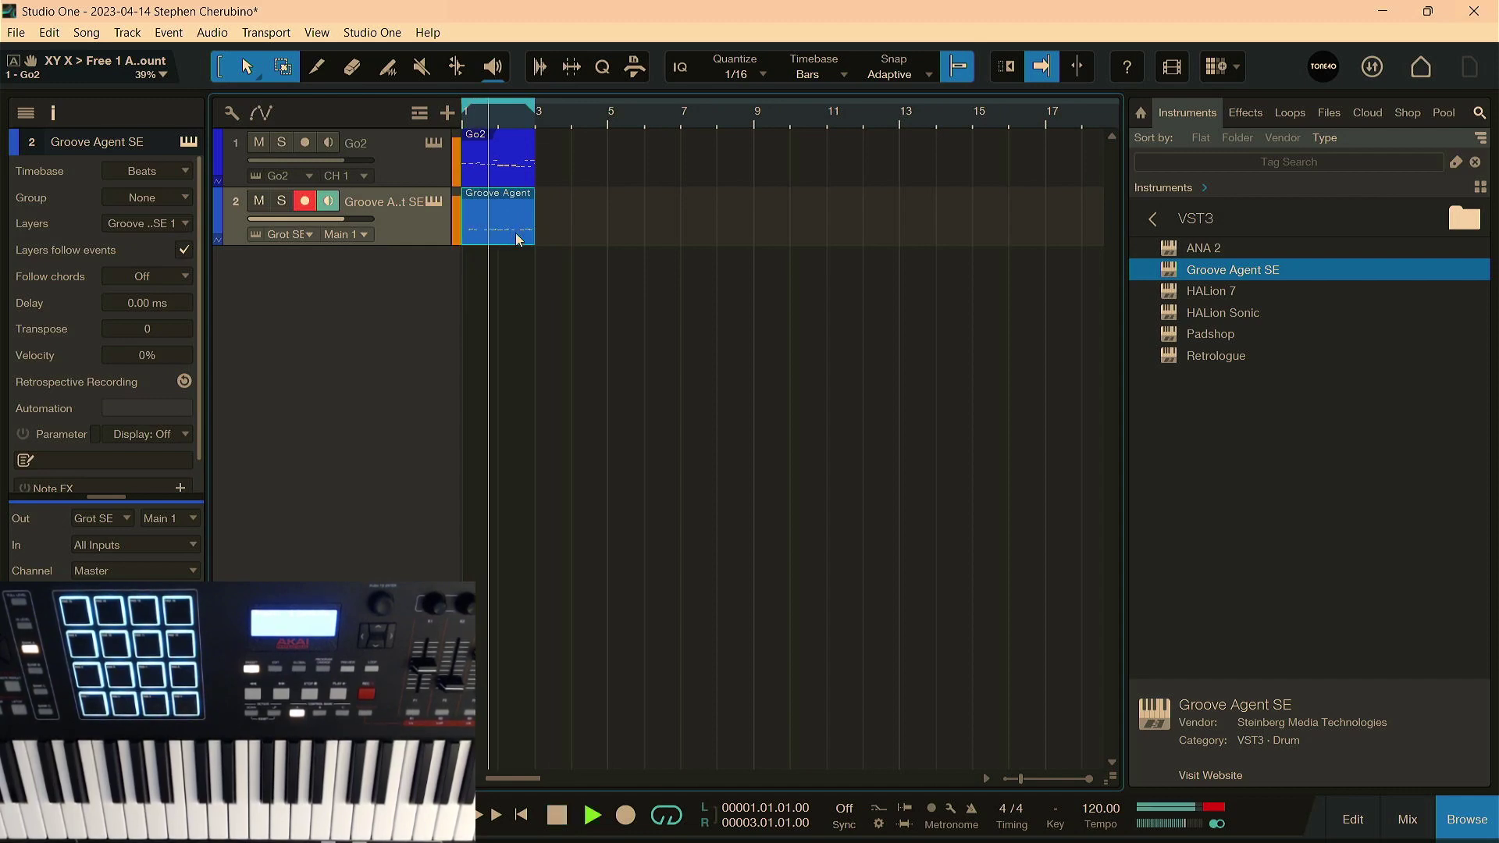
pyautogui.press('space')
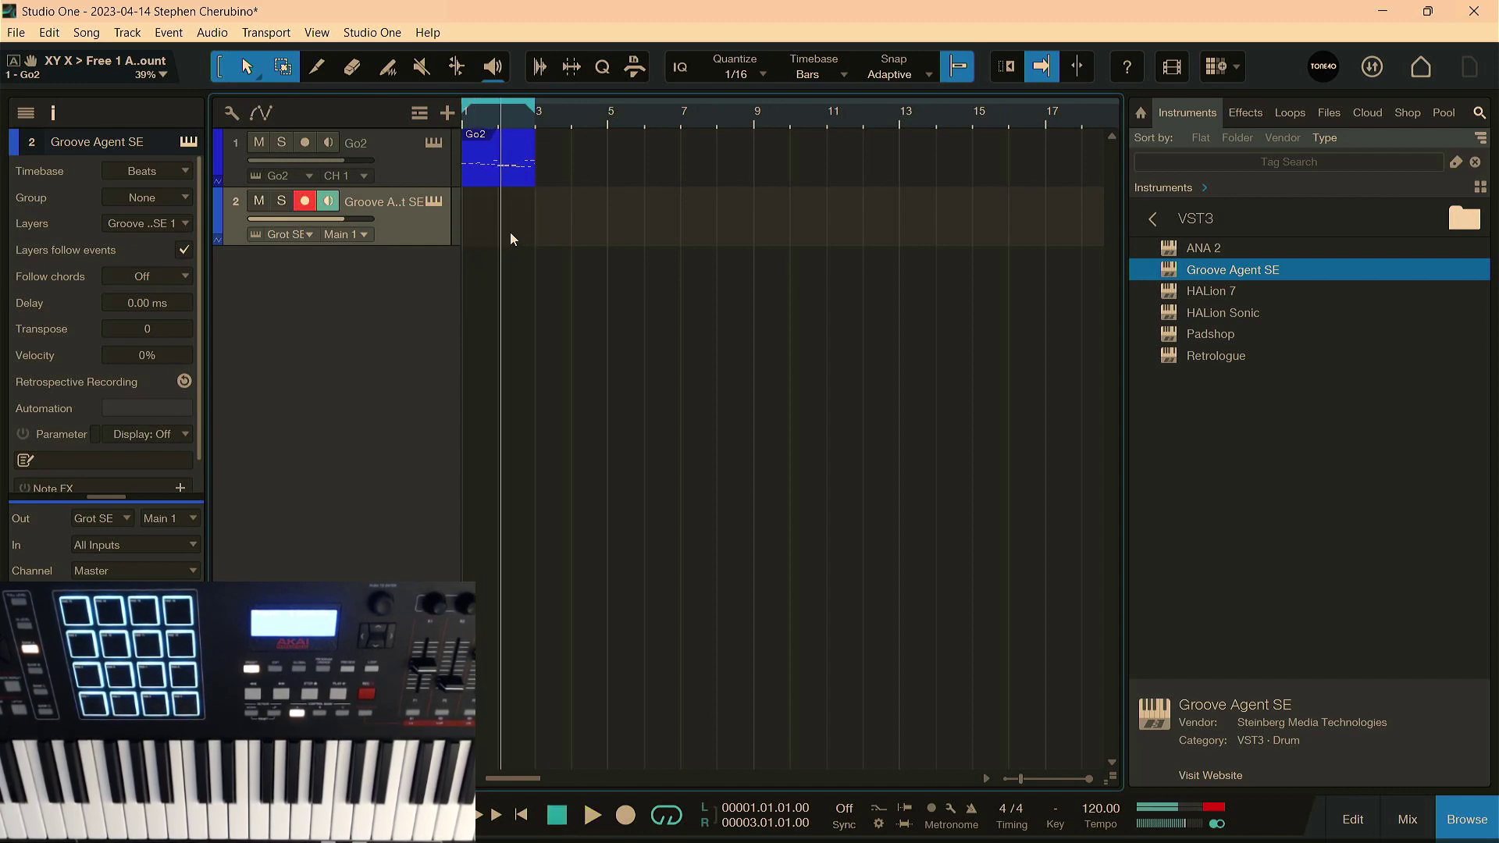
# Step: Duplicate the two-bar Go2 event three times to reach bar 9, turn off looping, and return to the song start
pyautogui.click(524, 178)
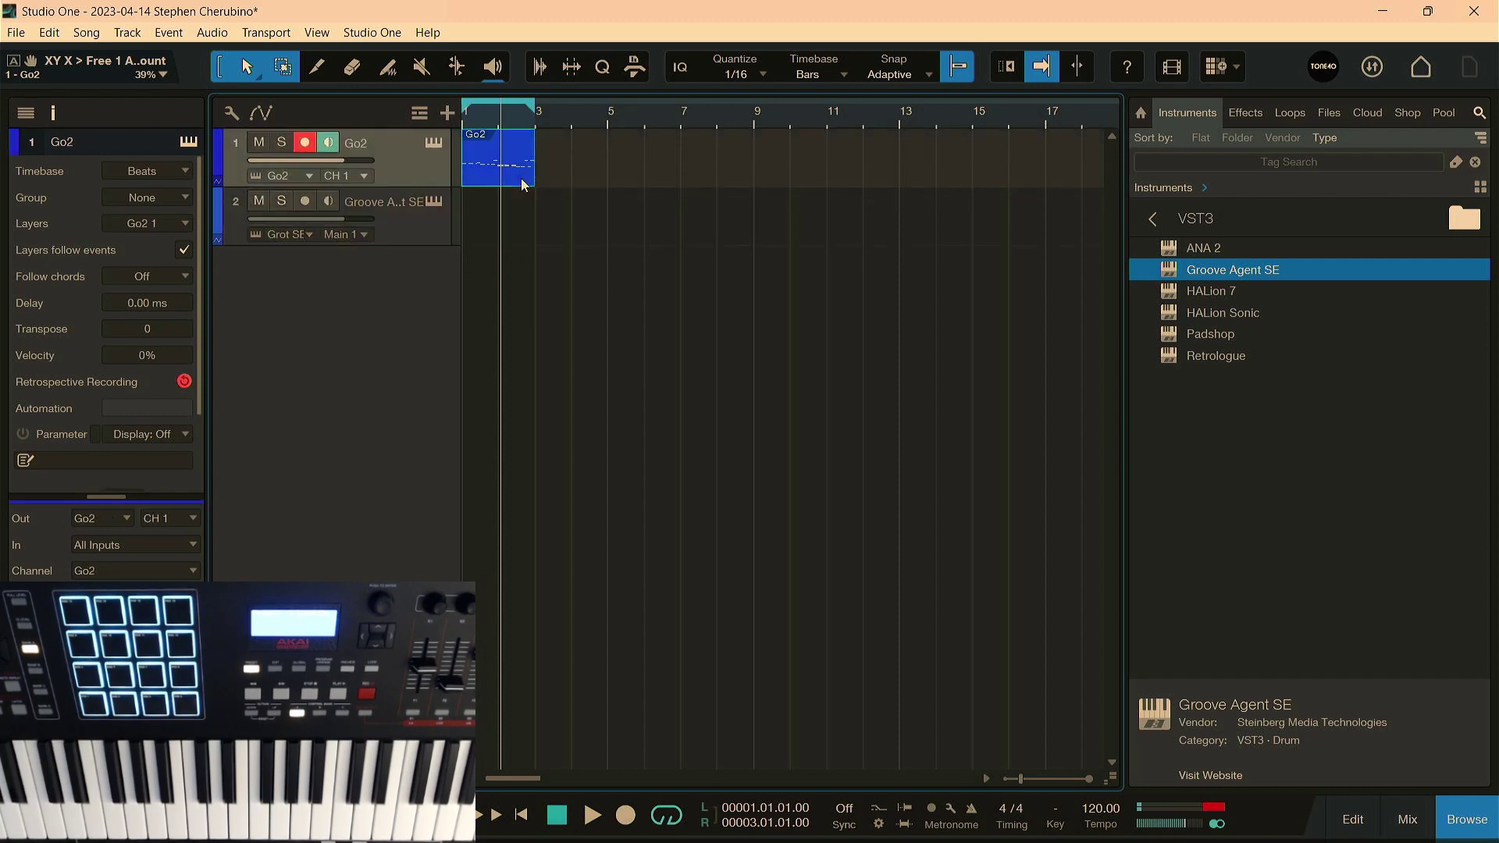
pyautogui.press('d')
pyautogui.press('d')
pyautogui.press('d')
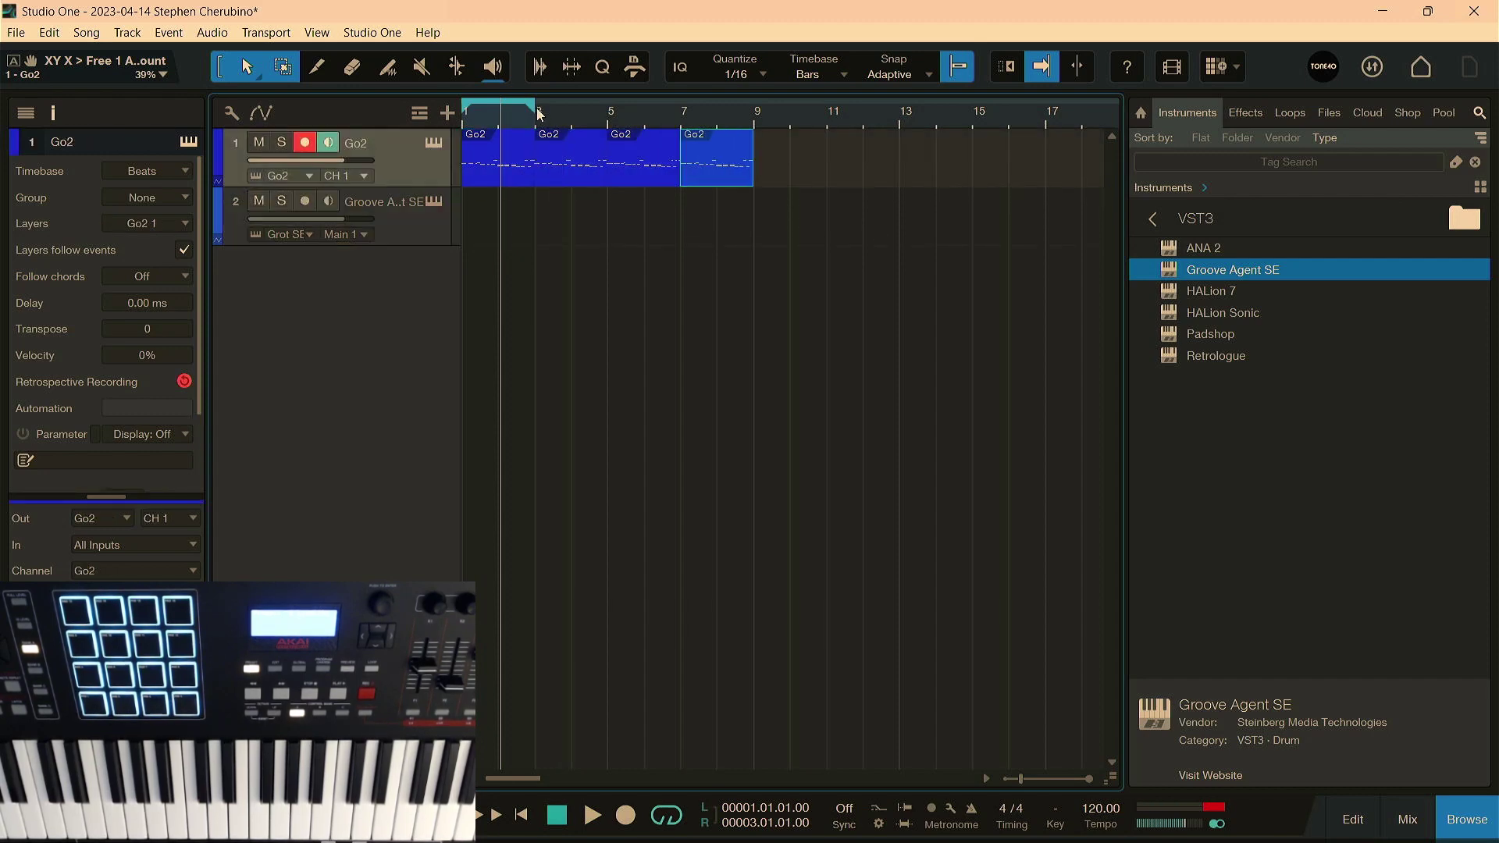
pyautogui.press('/')
pyautogui.press(',')
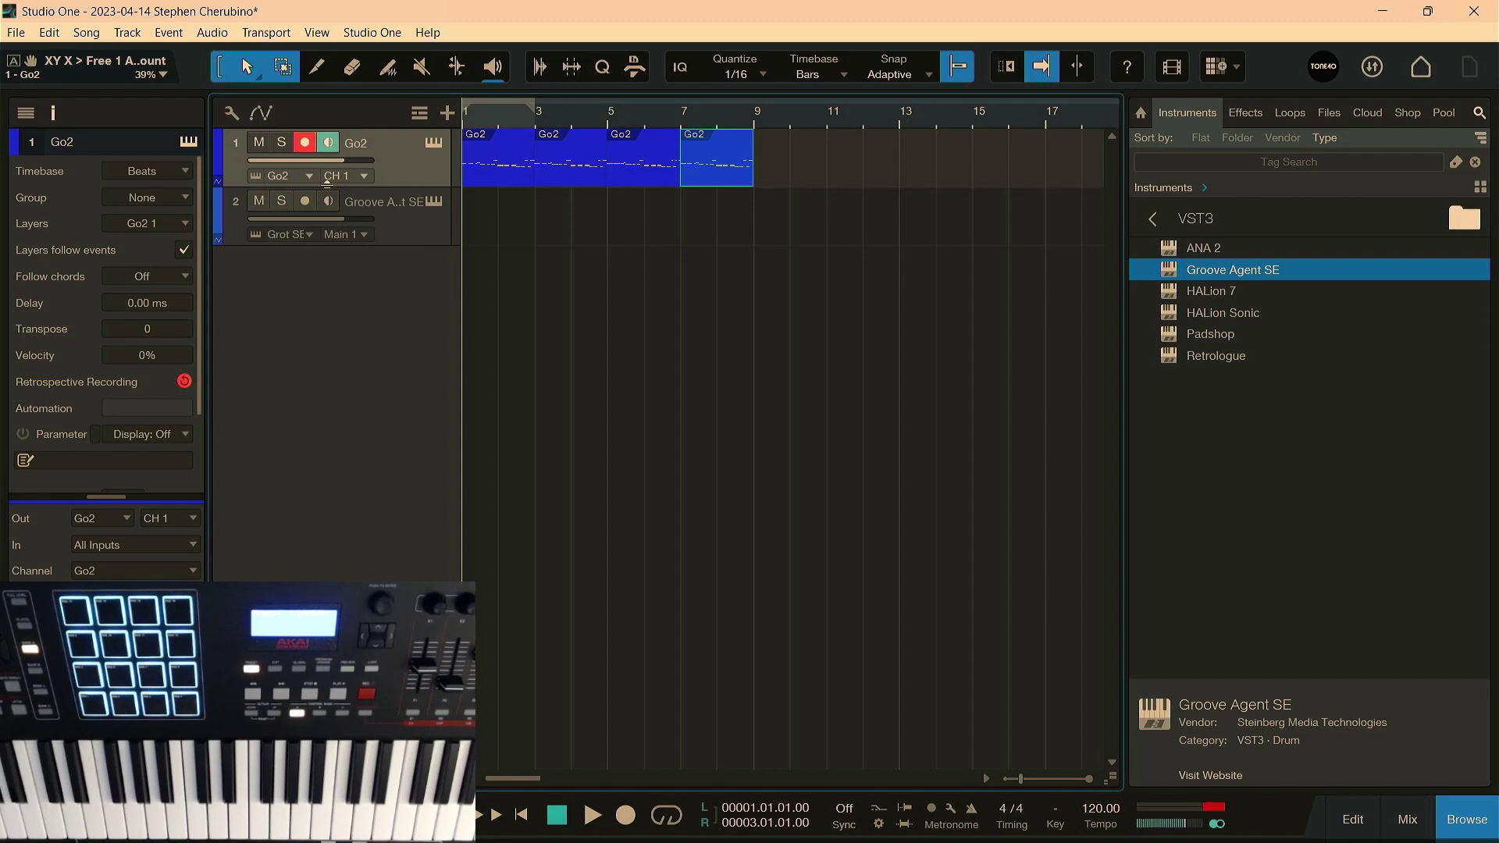
# Step: Record a two-bar drum part from the song start on the Groove Agent SE track
pyautogui.click(364, 211)
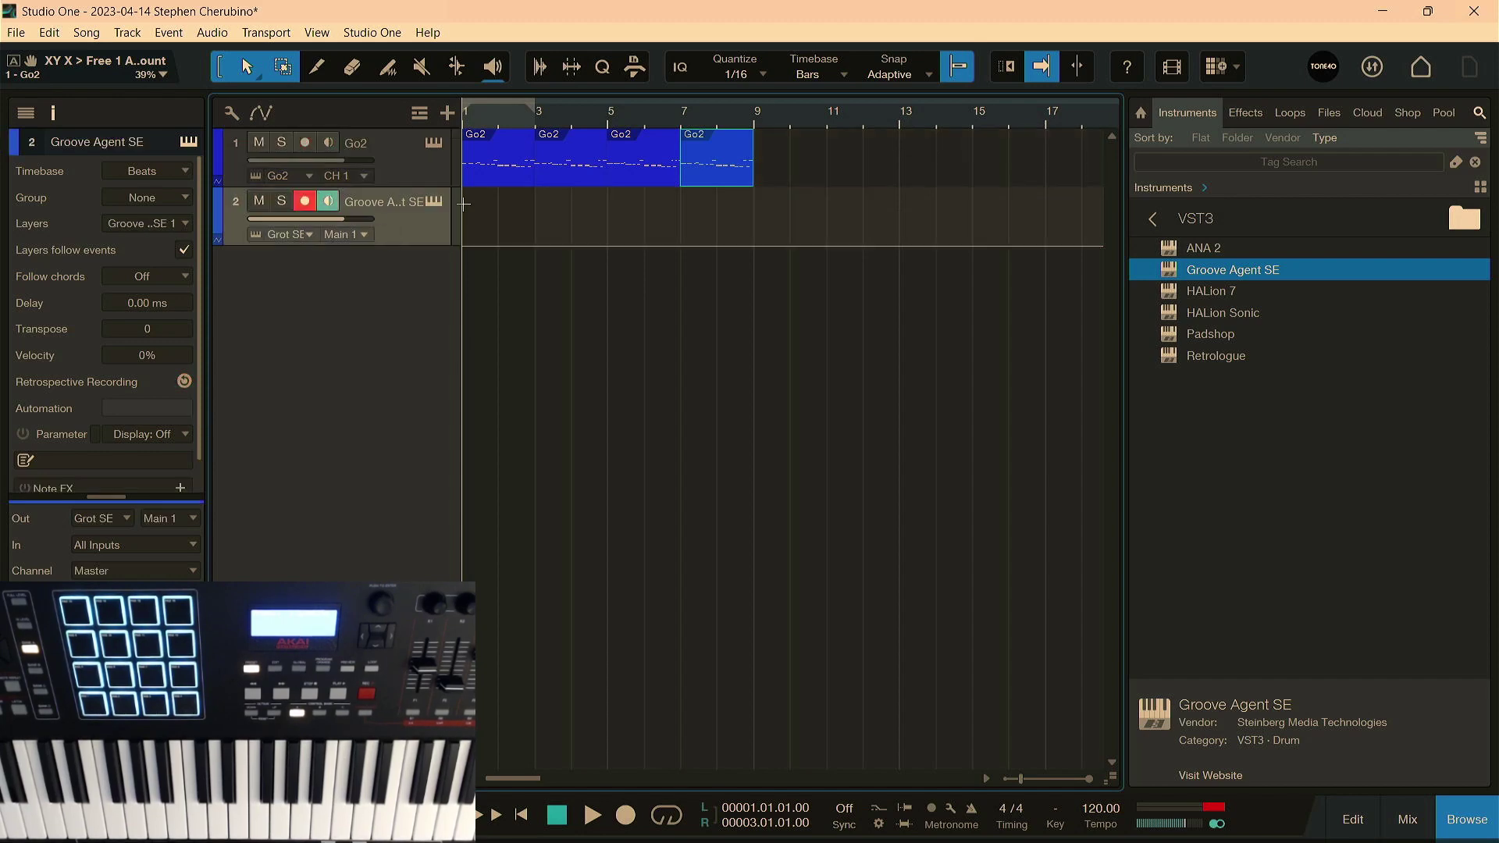
pyautogui.press('space')
pyautogui.press('KP_Multiply')
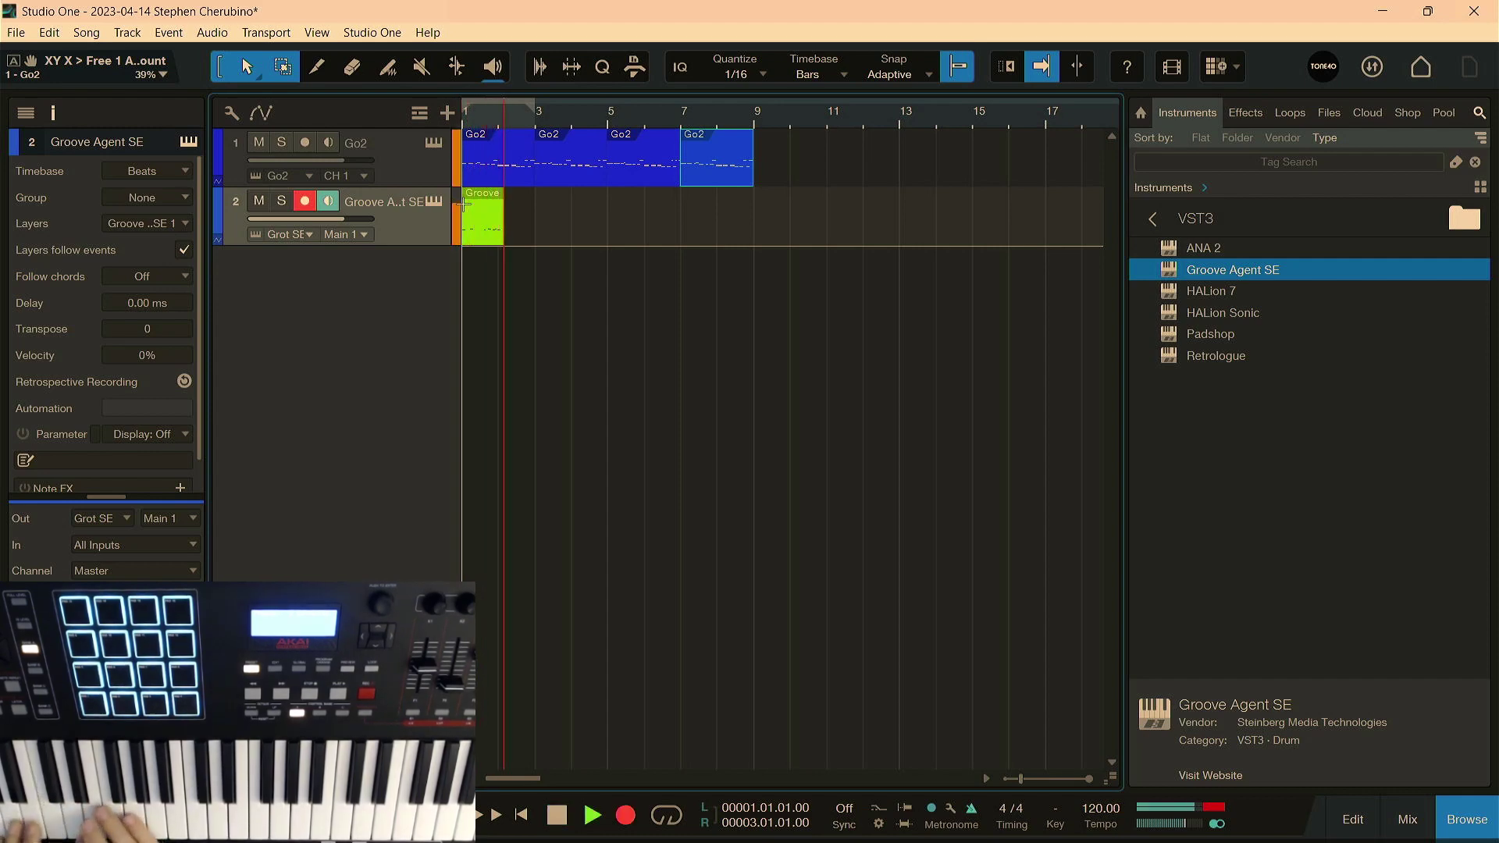
pyautogui.press('space')
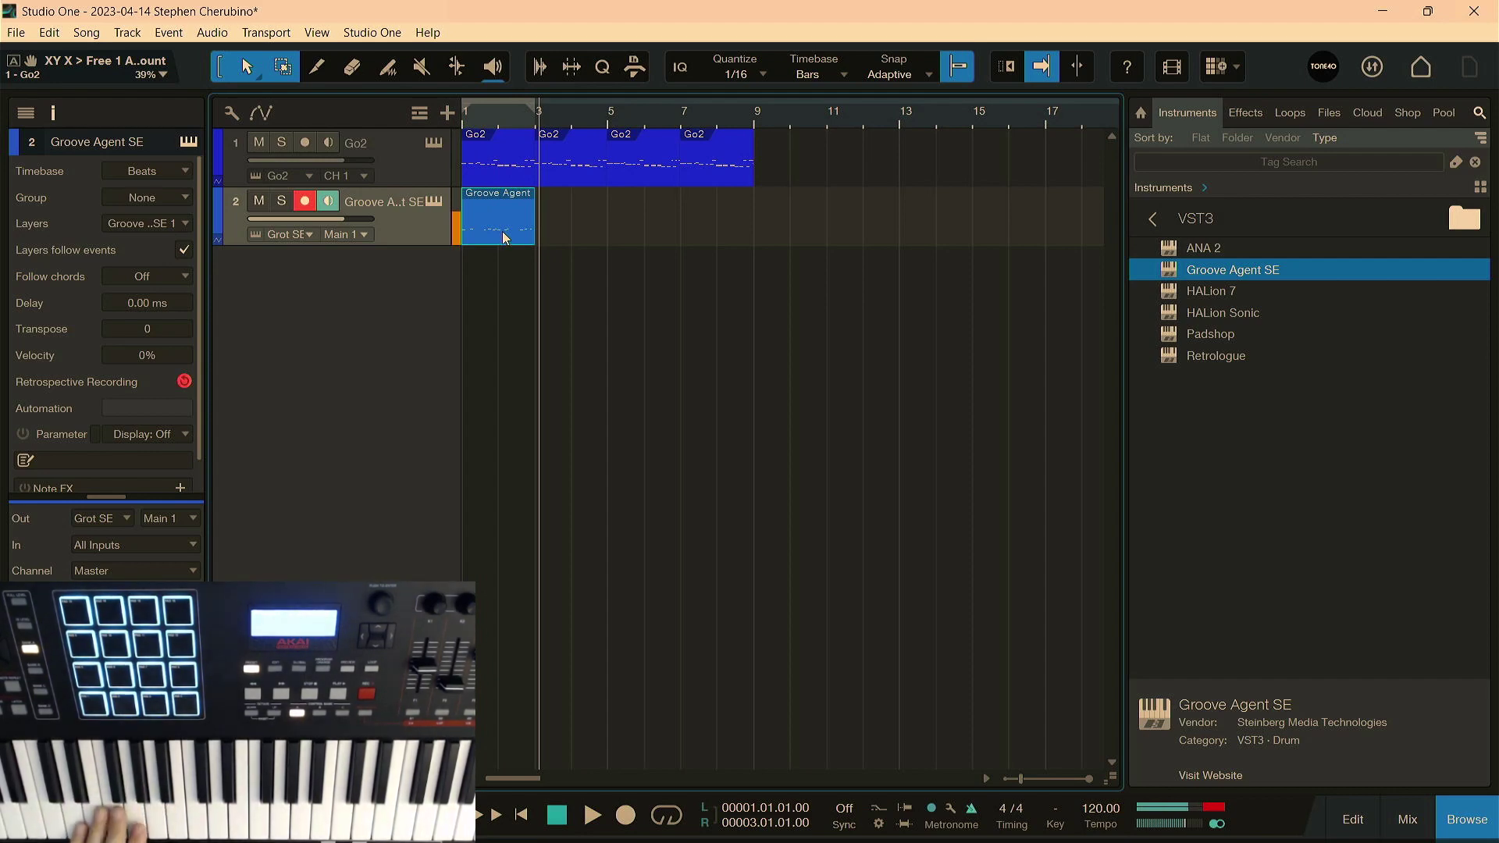
# Step: Play back the recorded drums, and record another drum pass over the first two bars
pyautogui.press(',')
pyautogui.press('space')
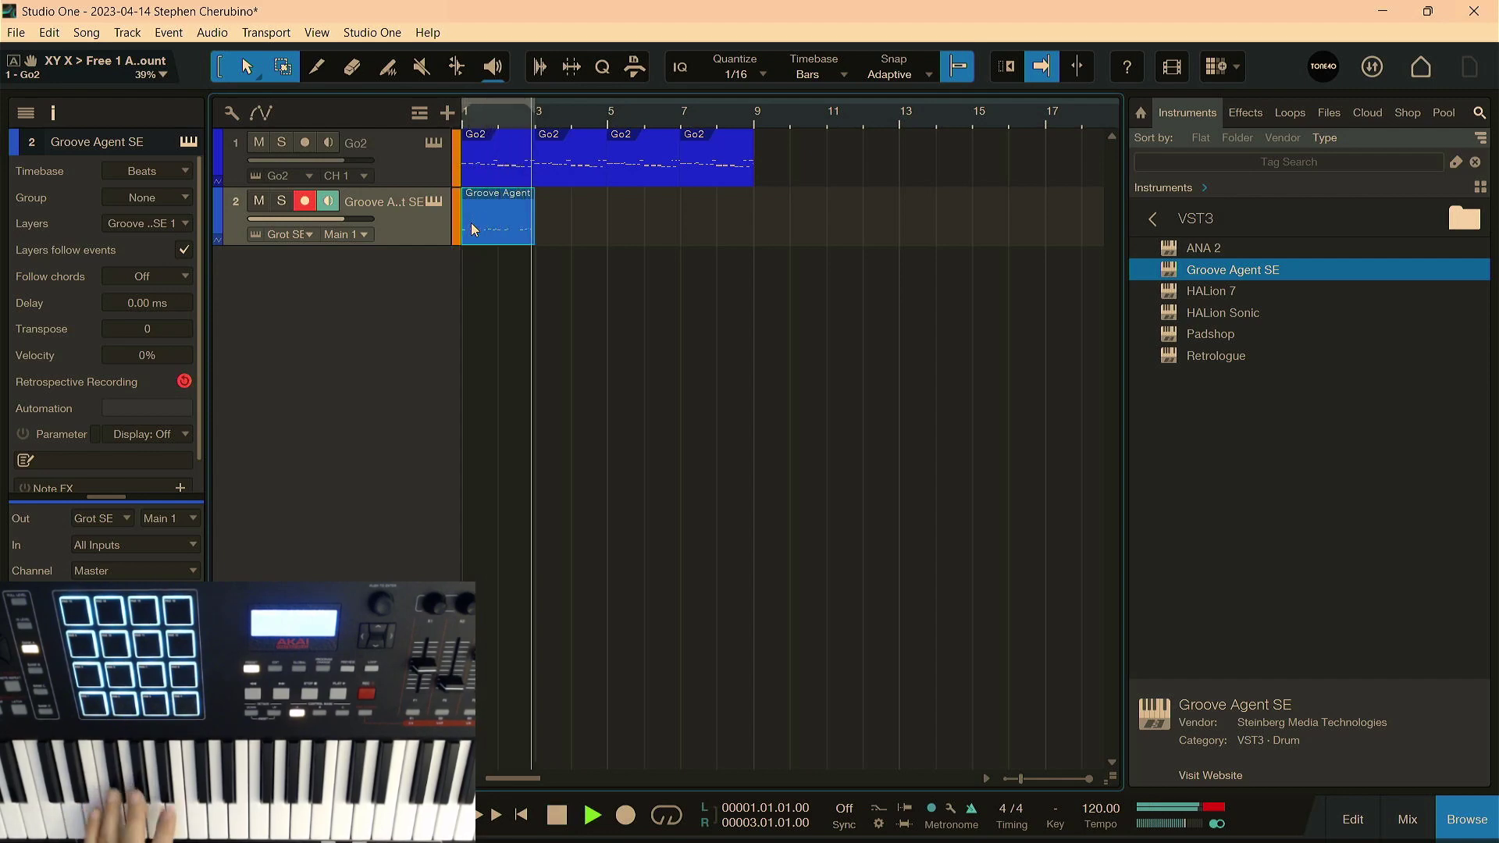
pyautogui.press('space')
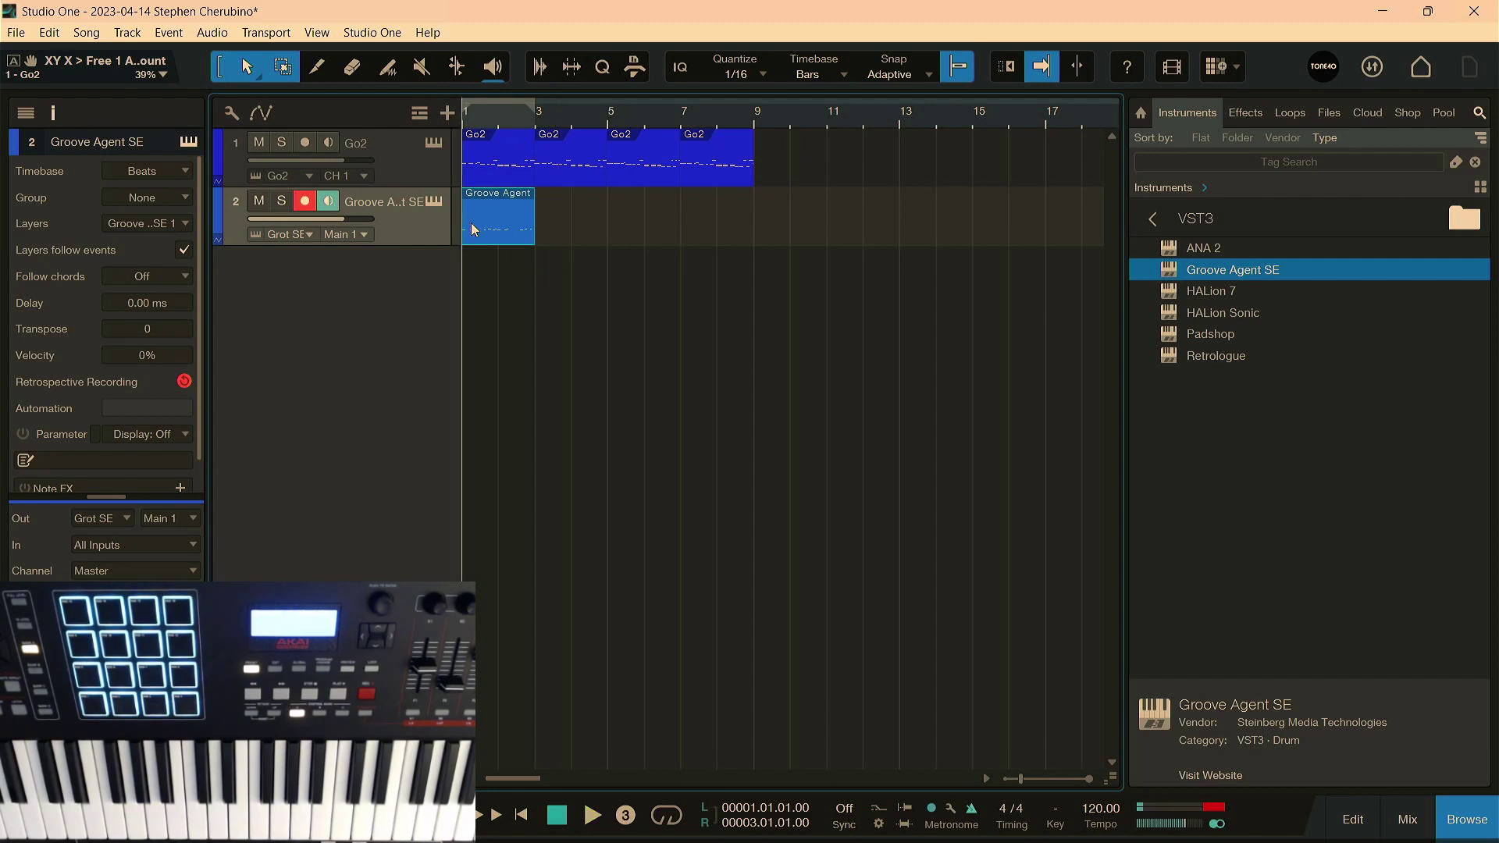
pyautogui.press('KP_Multiply')
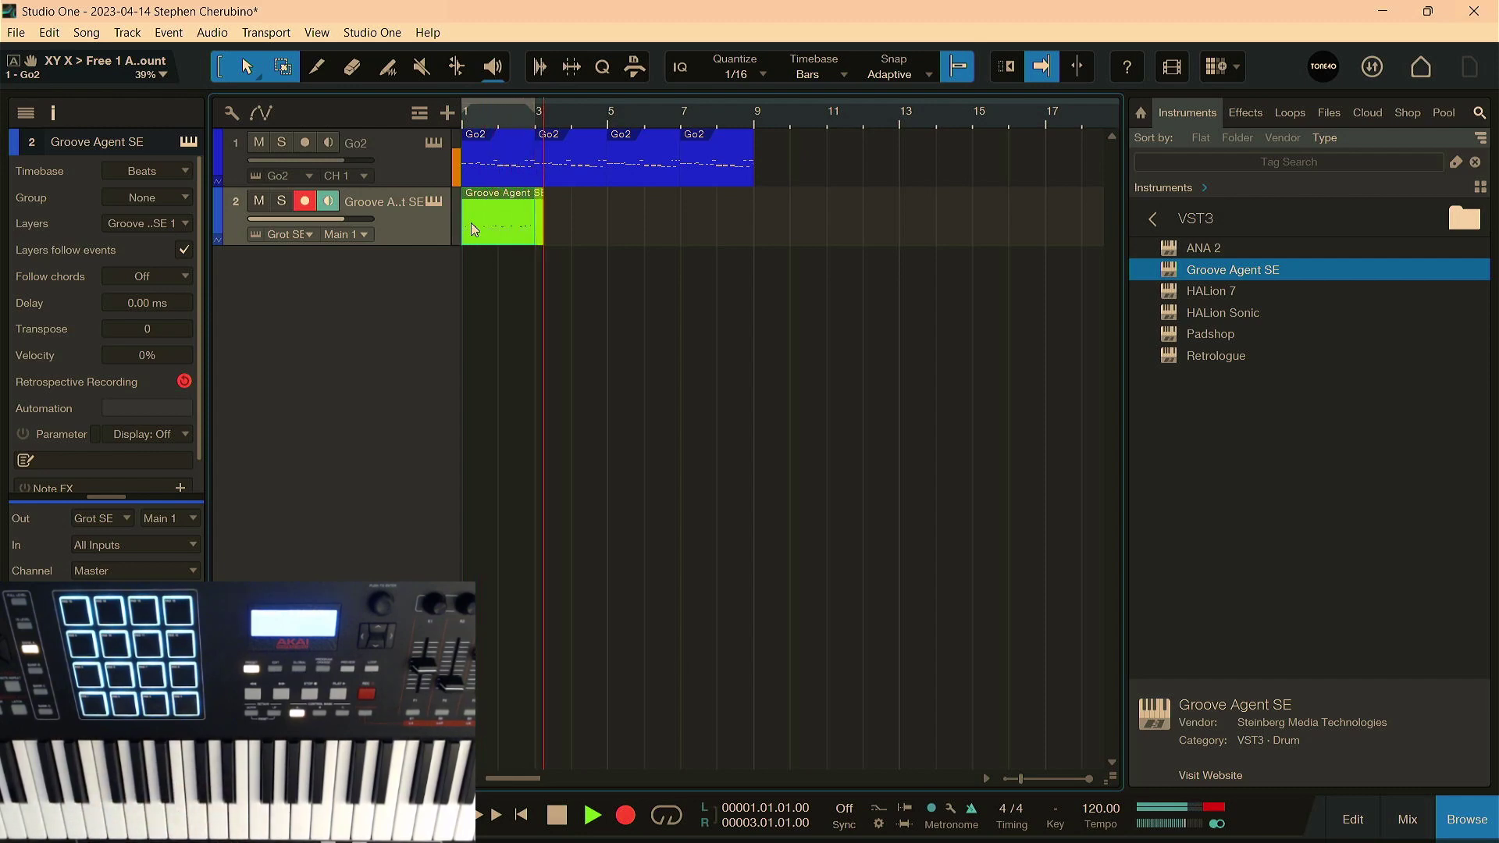
pyautogui.press('space')
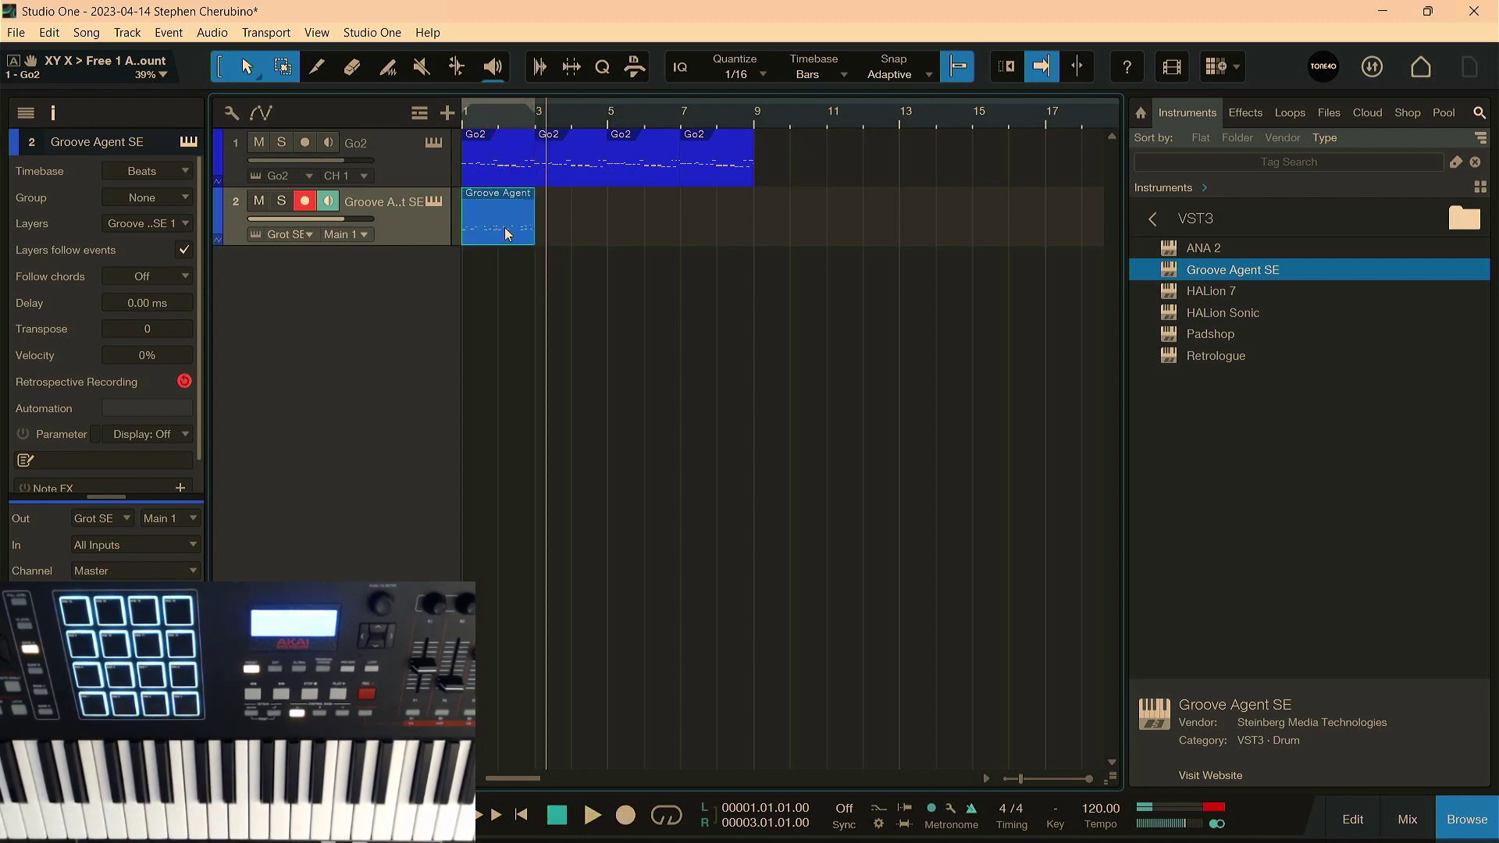
# Step: Duplicate the two-bar Groove Agent SE event three times so the drums reach bar 9
pyautogui.press('d')
pyautogui.press('d')
pyautogui.press('d')
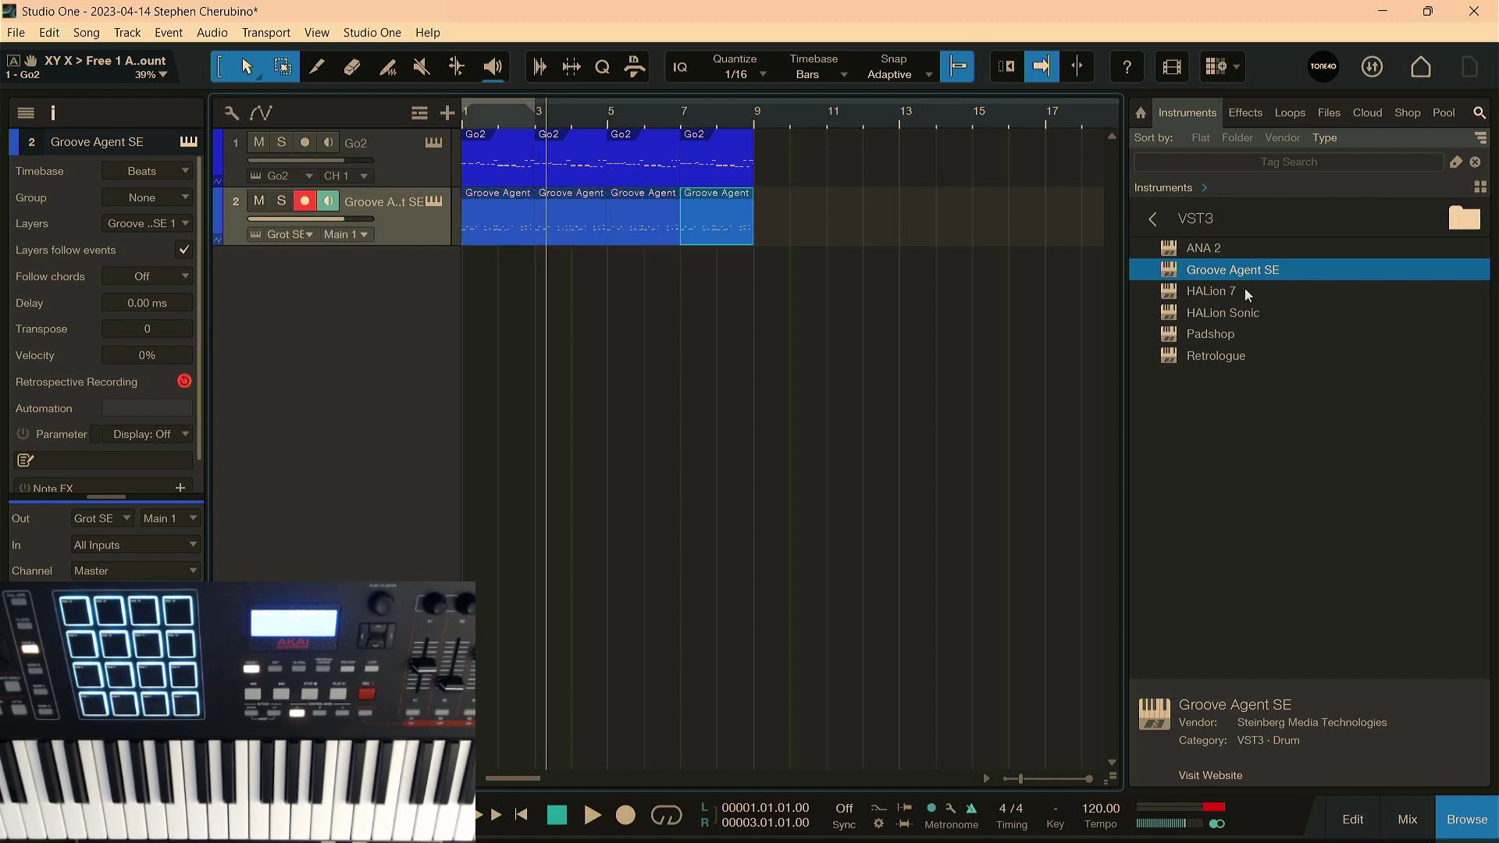
# Step: Add HALion 7 on a new track, load the Amped Elektra program Clean DI, and close the instrument window
pyautogui.moveTo(1216, 290); pyautogui.dragTo(872, 360)
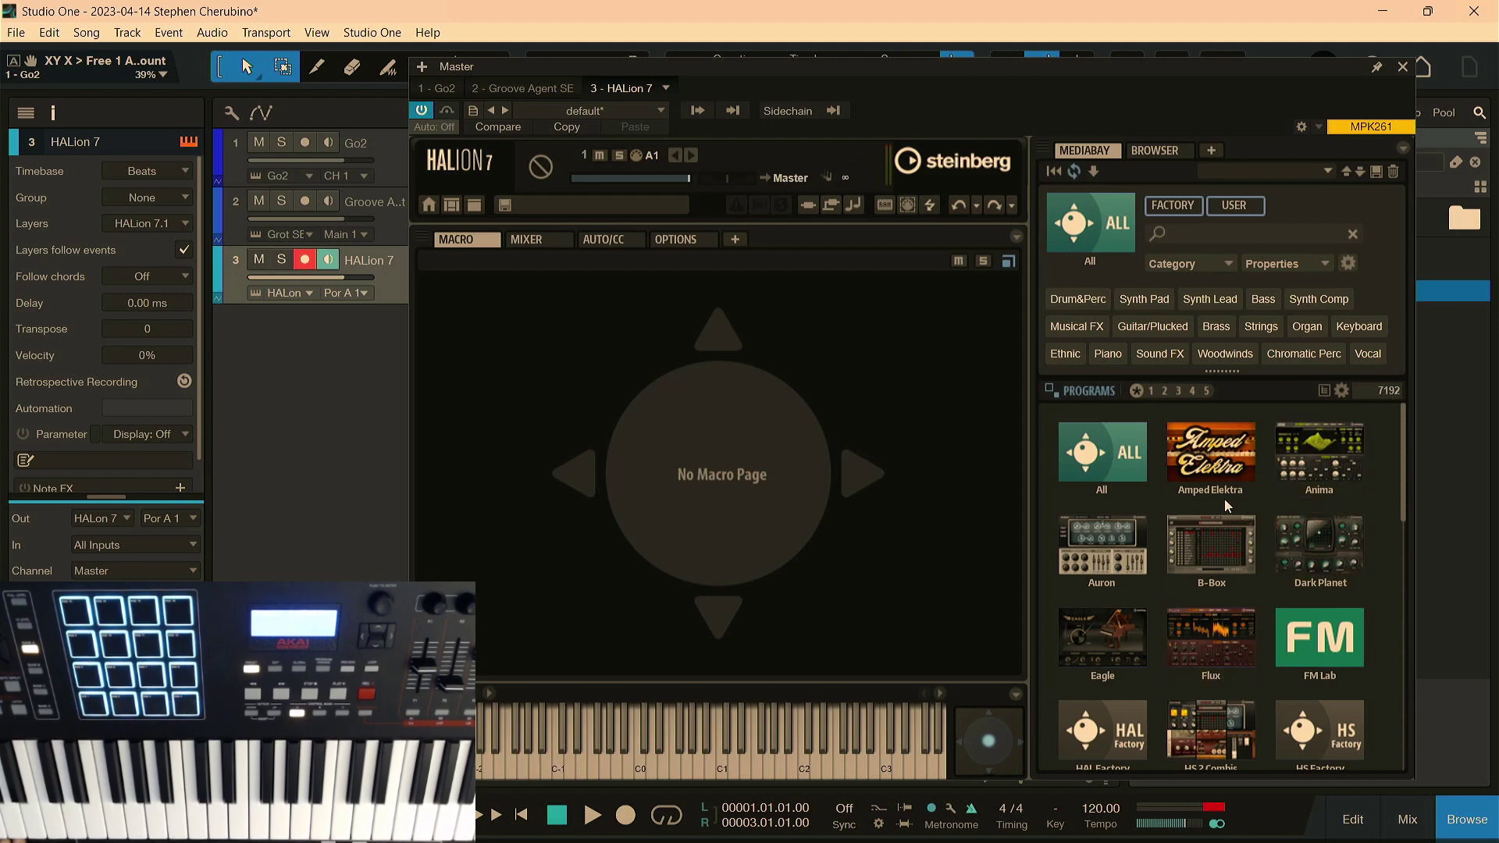
pyautogui.click(1201, 453)
pyautogui.click(1101, 515)
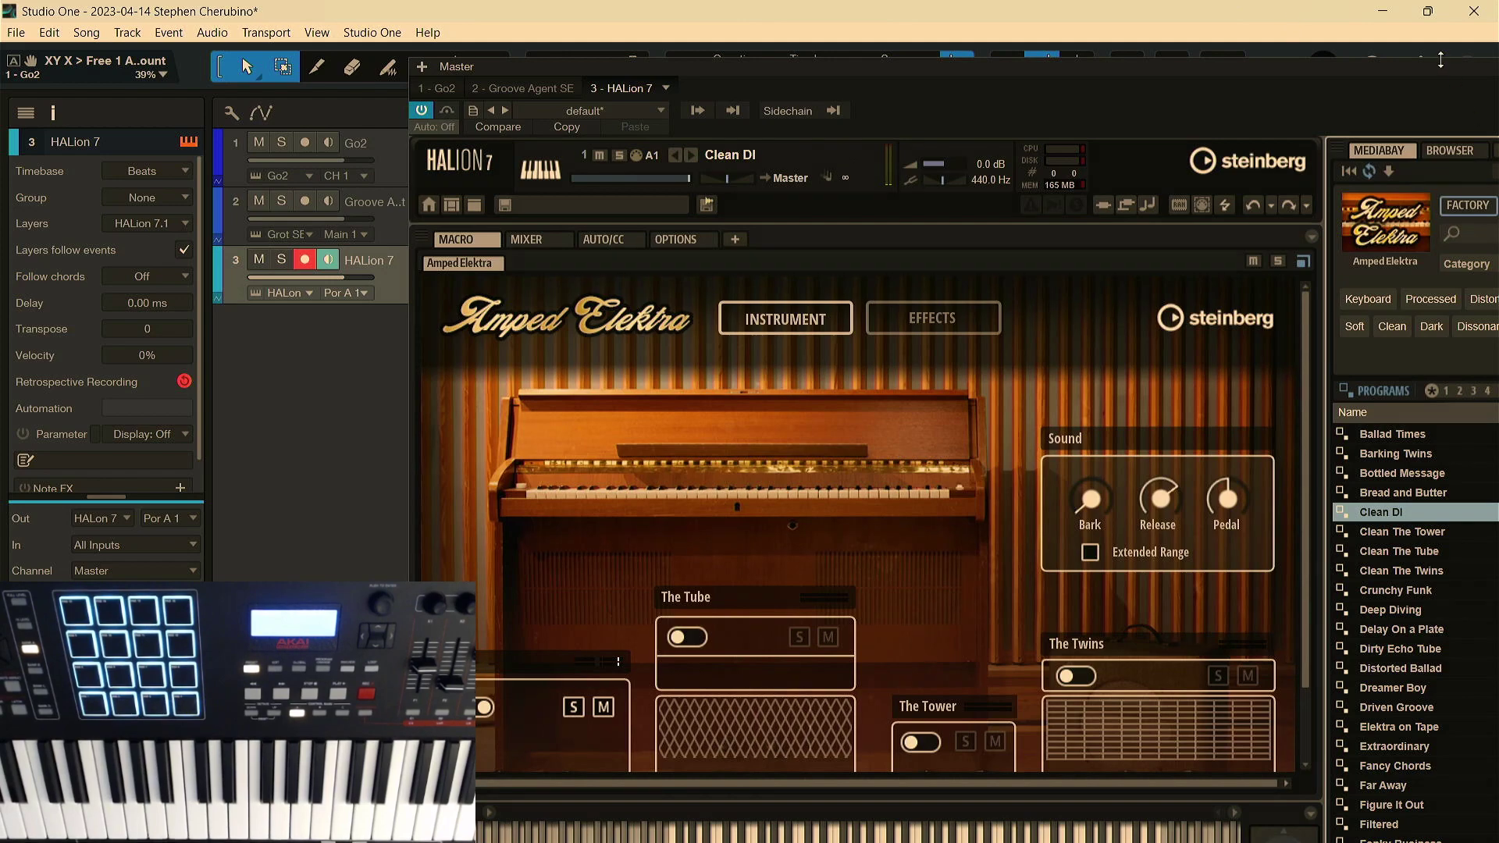
pyautogui.moveTo(1287, 67); pyautogui.dragTo(994, 66)
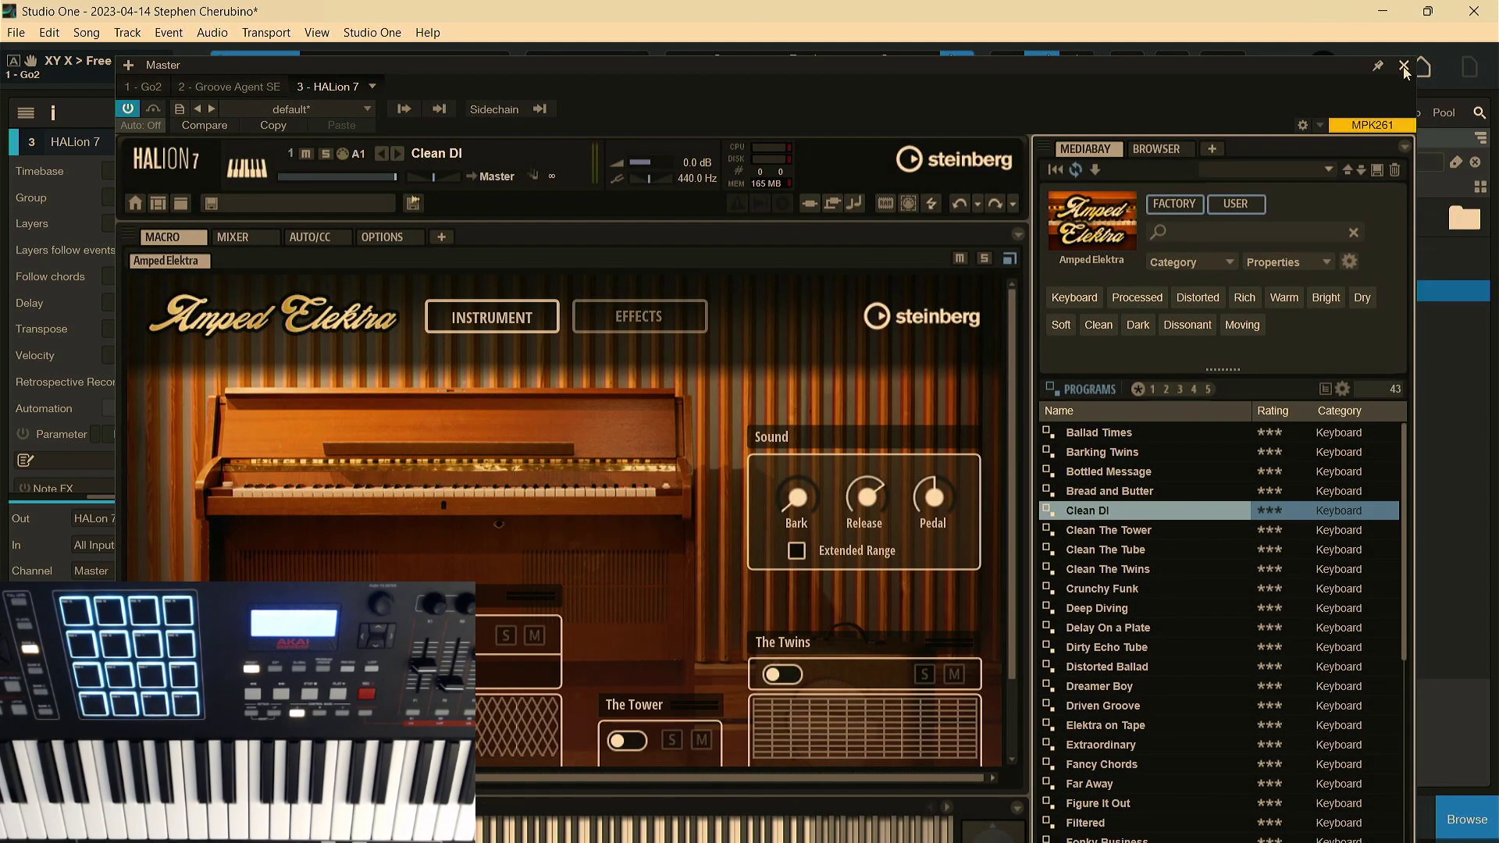
pyautogui.click(1404, 66)
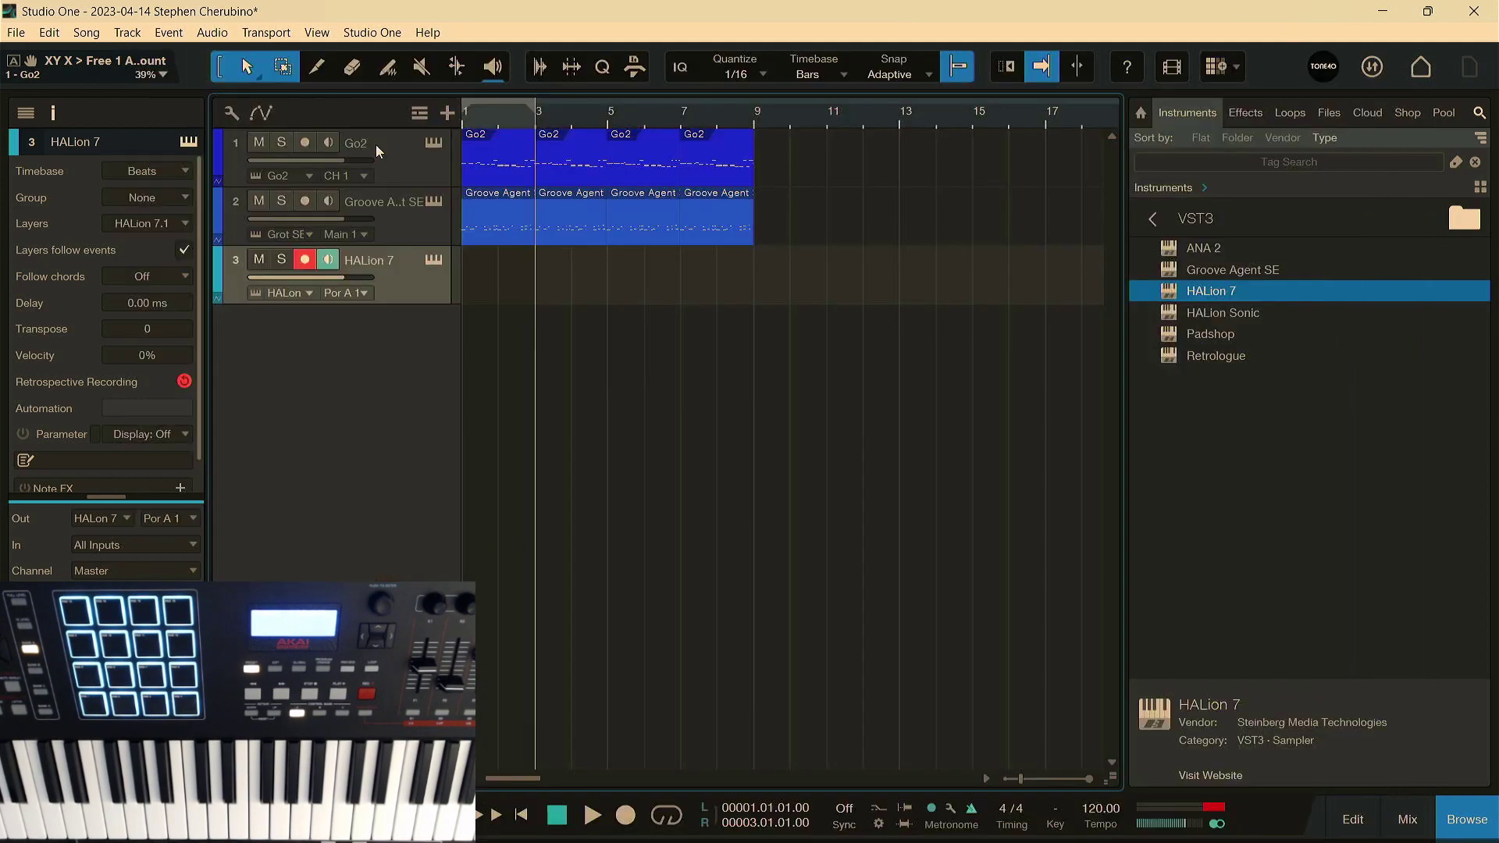
# Step: Place the retrospectively recorded performance on the HALion 7 track and play it with the bass and drums
pyautogui.click(184, 381)
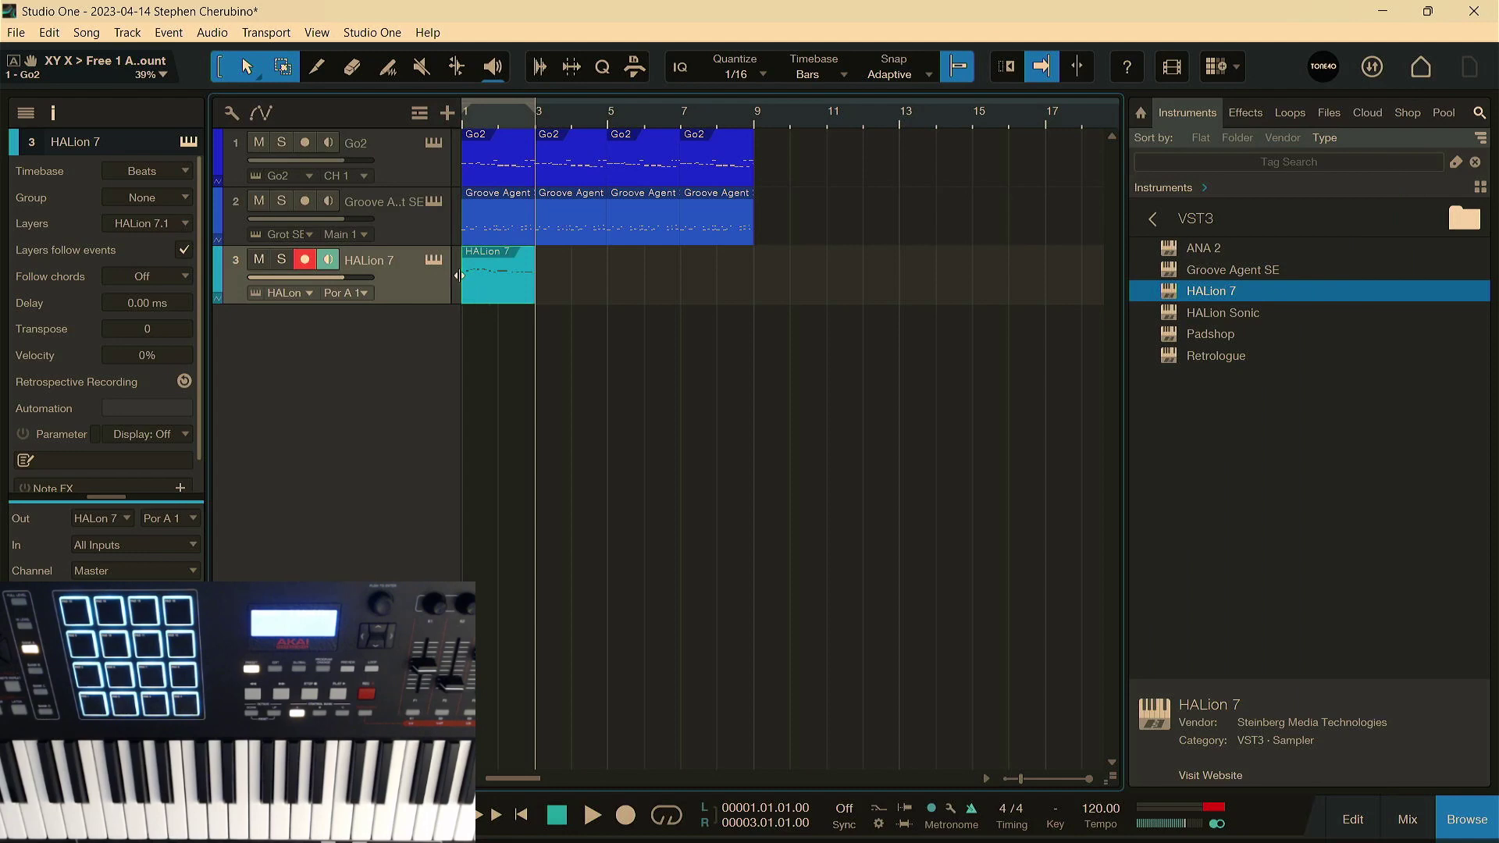
pyautogui.press('space')
pyautogui.press('f')
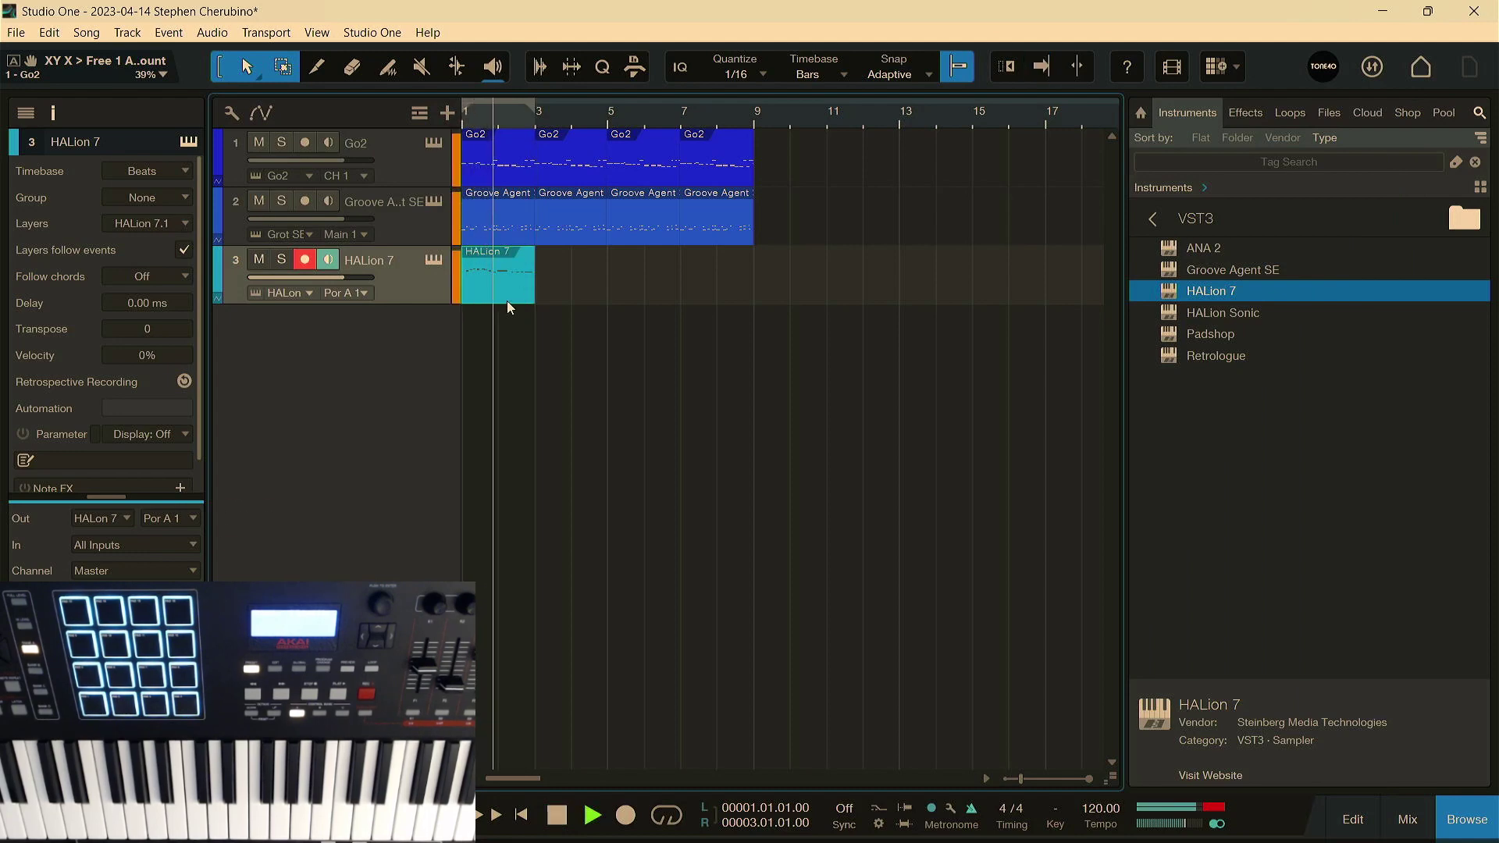
# Step: Open the HALion 7 part for note editing, delete the stray lower note just before beat 1.3, and play the part
pyautogui.doubleClick(508, 302)
pyautogui.scroll(3, 687, 563)
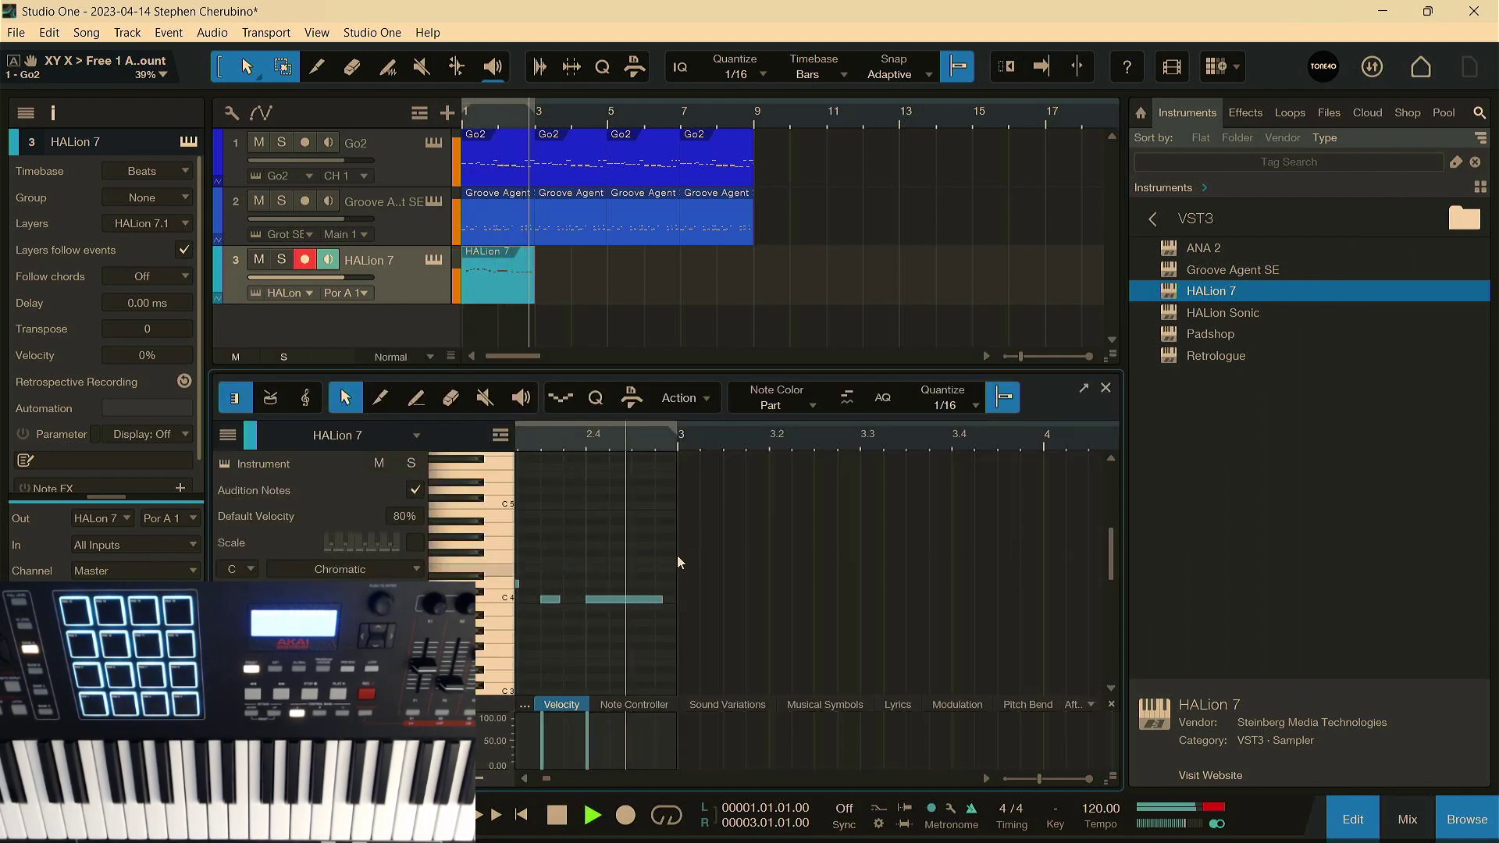
pyautogui.press('space')
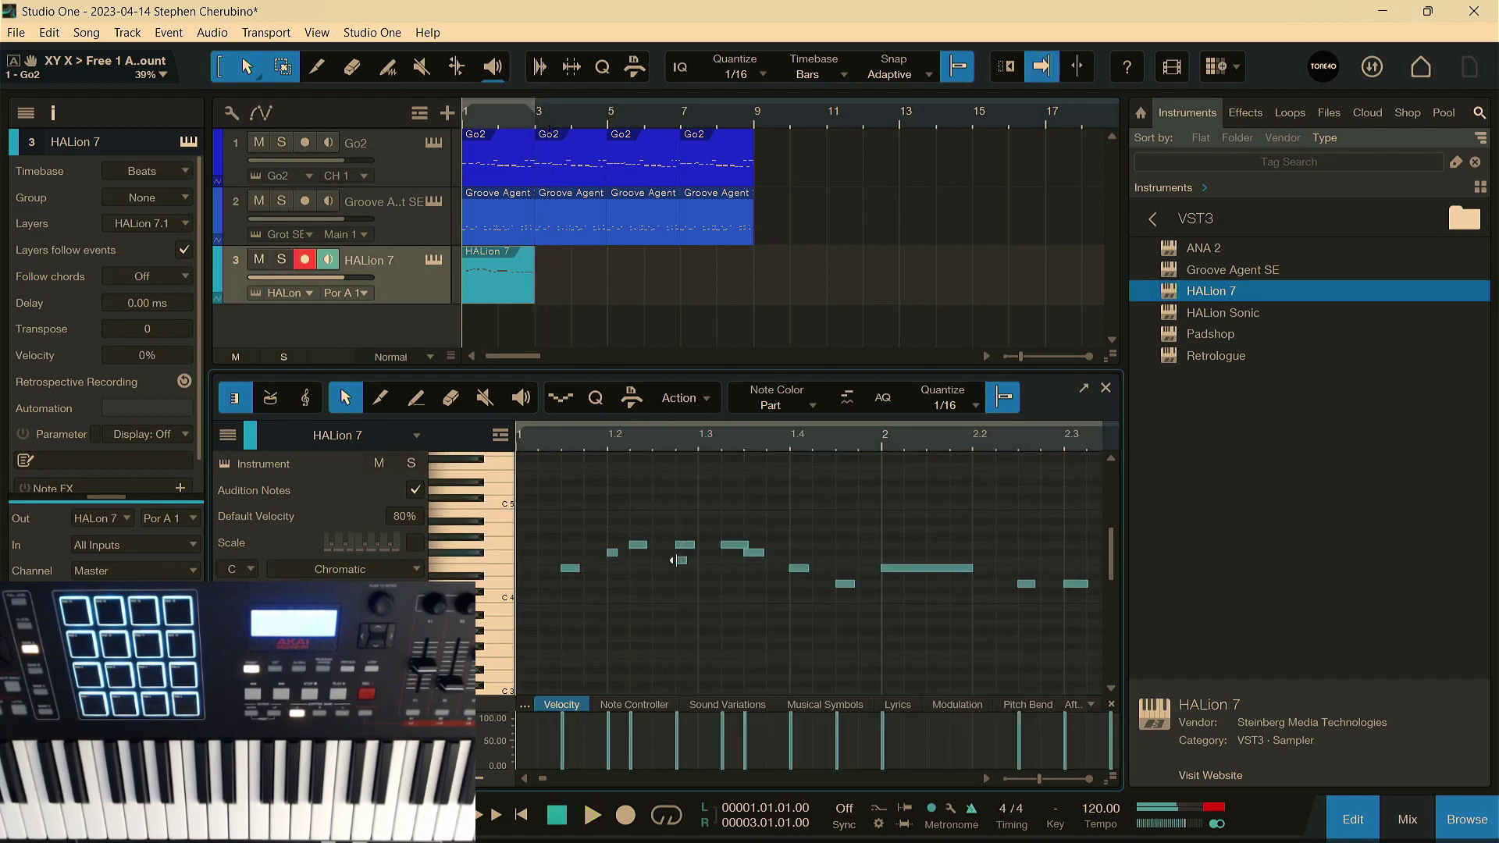
pyautogui.click(680, 560)
pyautogui.press('Delete')
pyautogui.press('space')
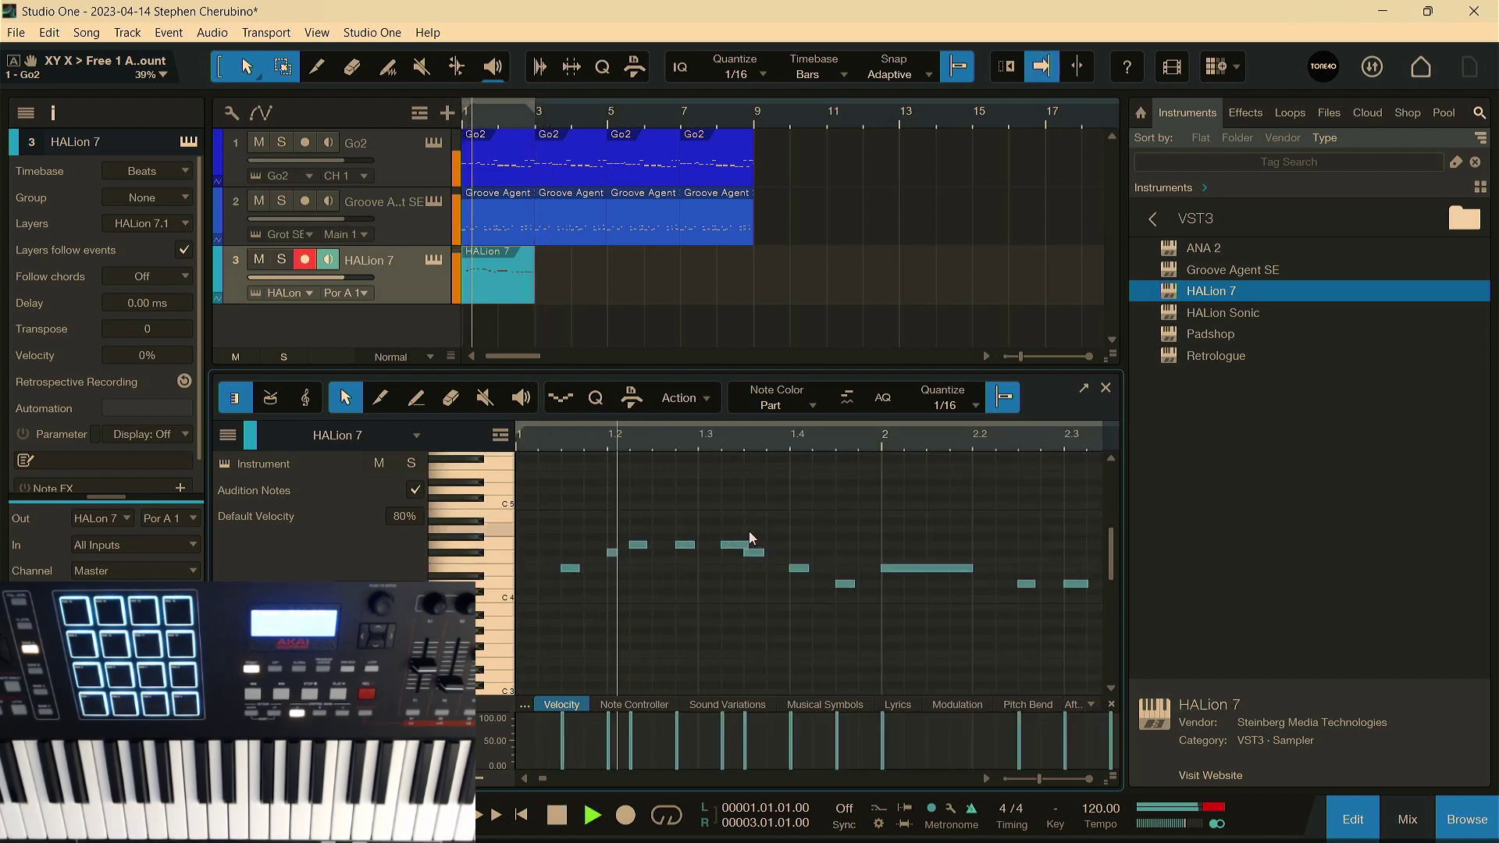
pyautogui.moveTo(803, 446); pyautogui.dragTo(762, 422)
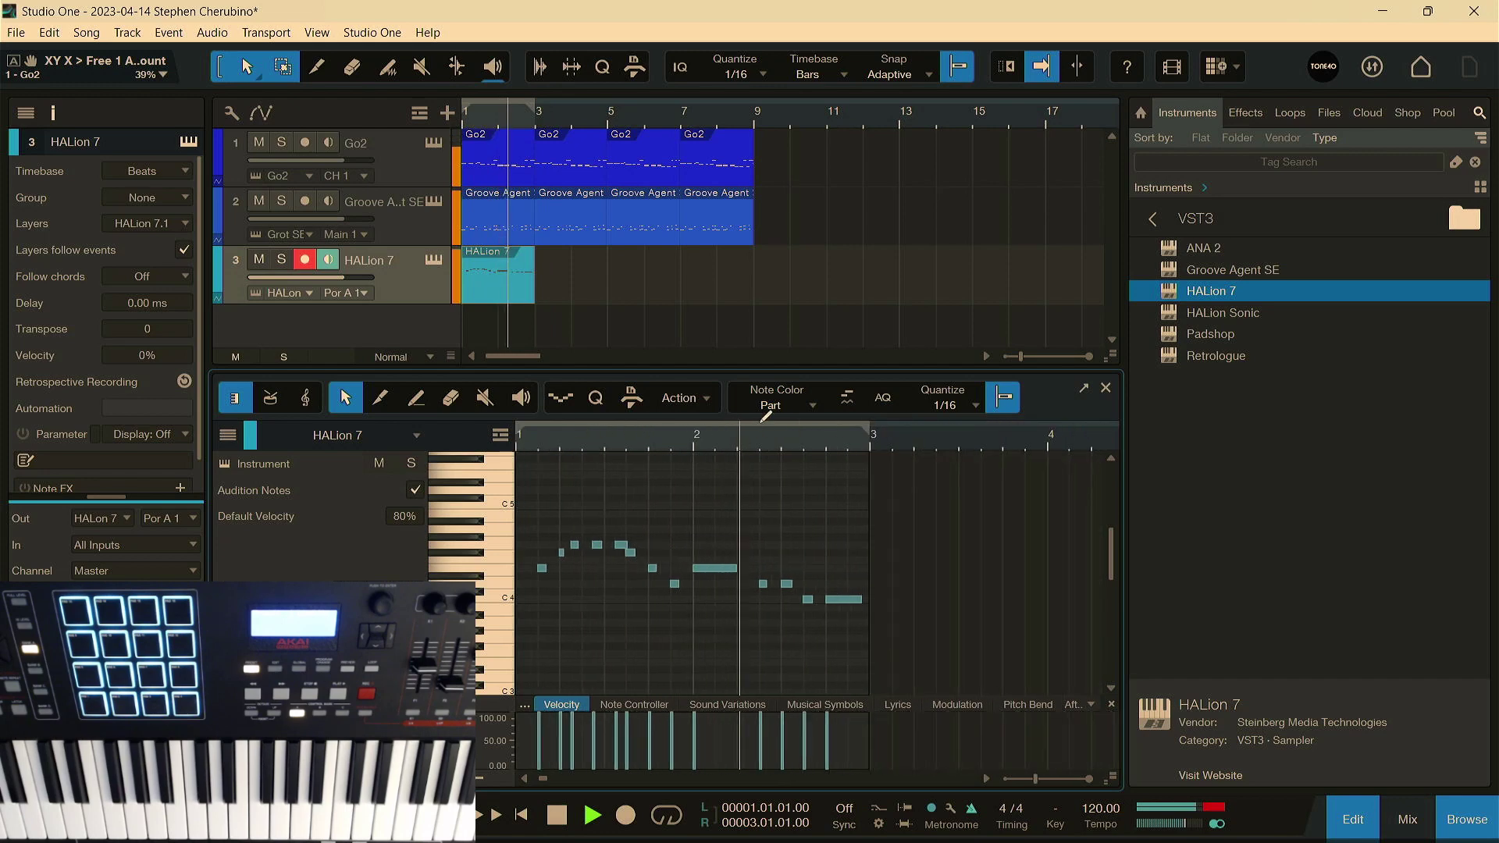
pyautogui.press('space')
# Step: Shorten the part's final C4 note, follow it with a B3 note ending at bar 3, and close the note editor
pyautogui.moveTo(860, 599); pyautogui.dragTo(849, 598)
pyautogui.press('Delete')
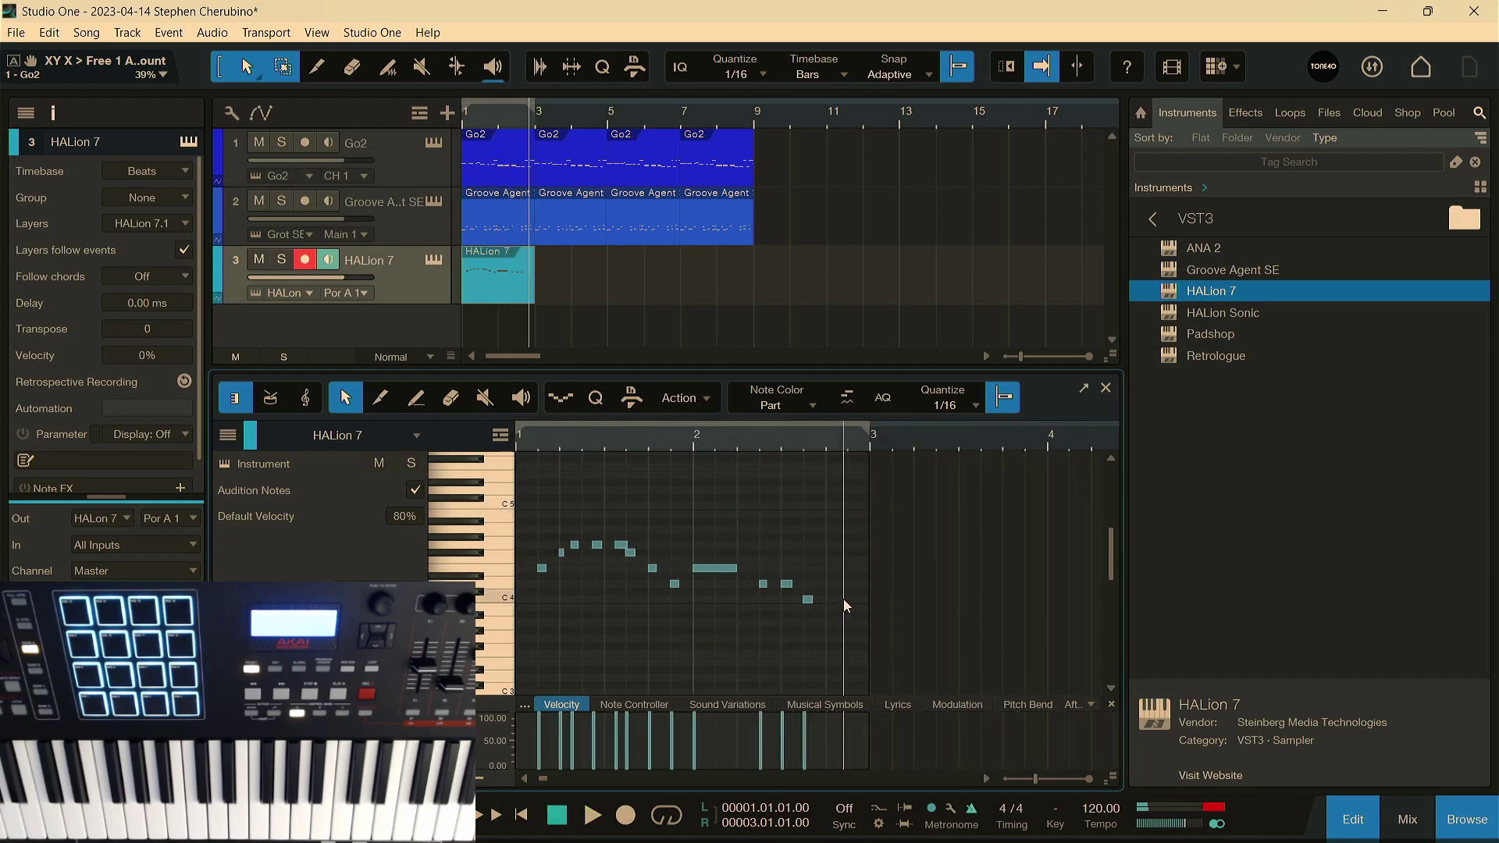
pyautogui.hotkey('ctrl', 'z')
pyautogui.moveTo(849, 445)
pyautogui.mouseDown()
pyautogui.moveTo(878, 591)
pyautogui.moveTo(857, 606)
pyautogui.moveTo(901, 611)
pyautogui.mouseUp()
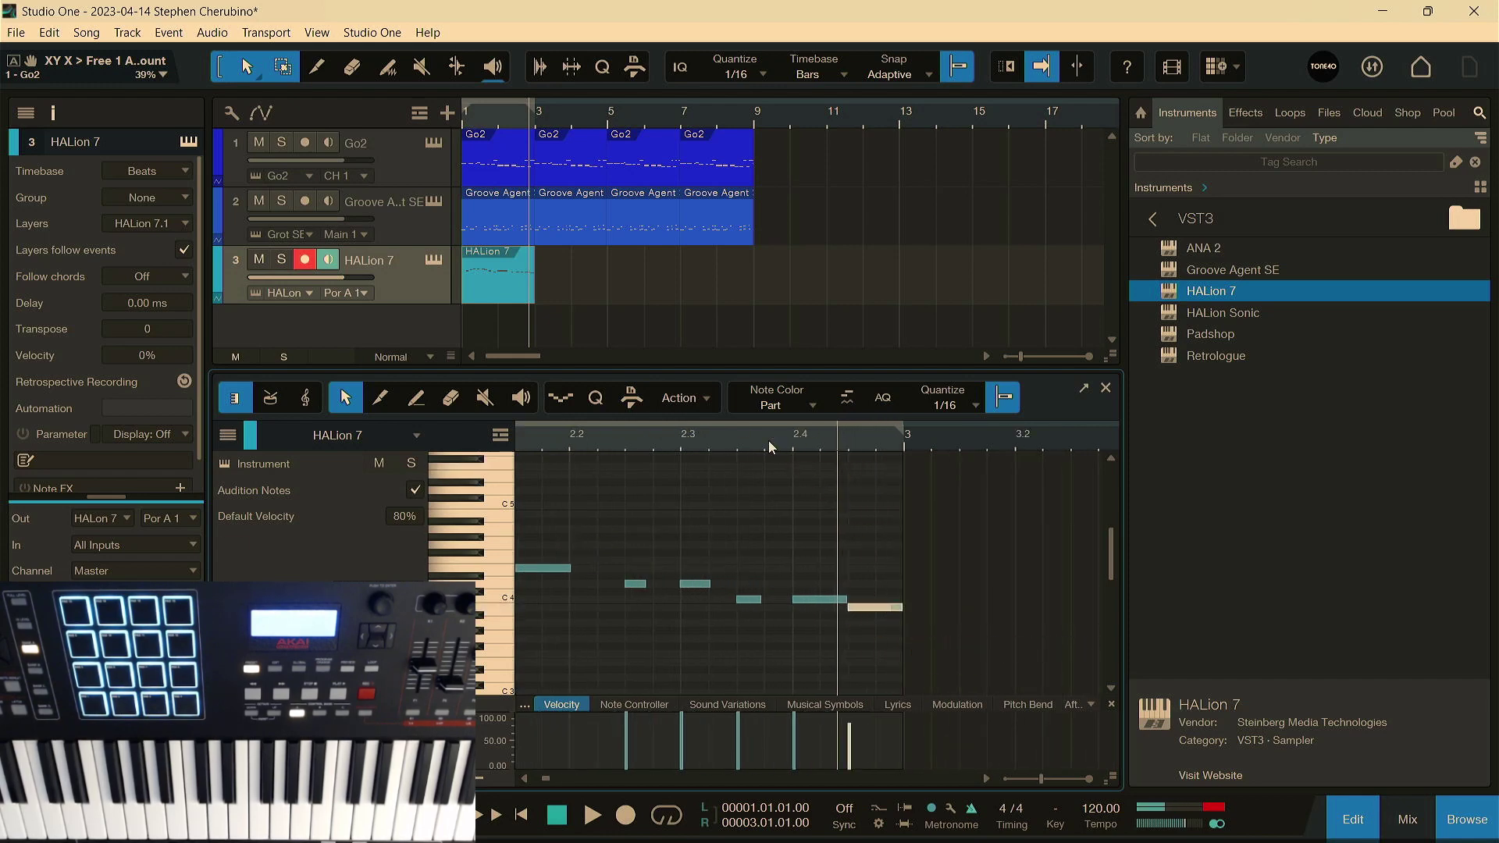
pyautogui.press('space')
pyautogui.click(1105, 389)
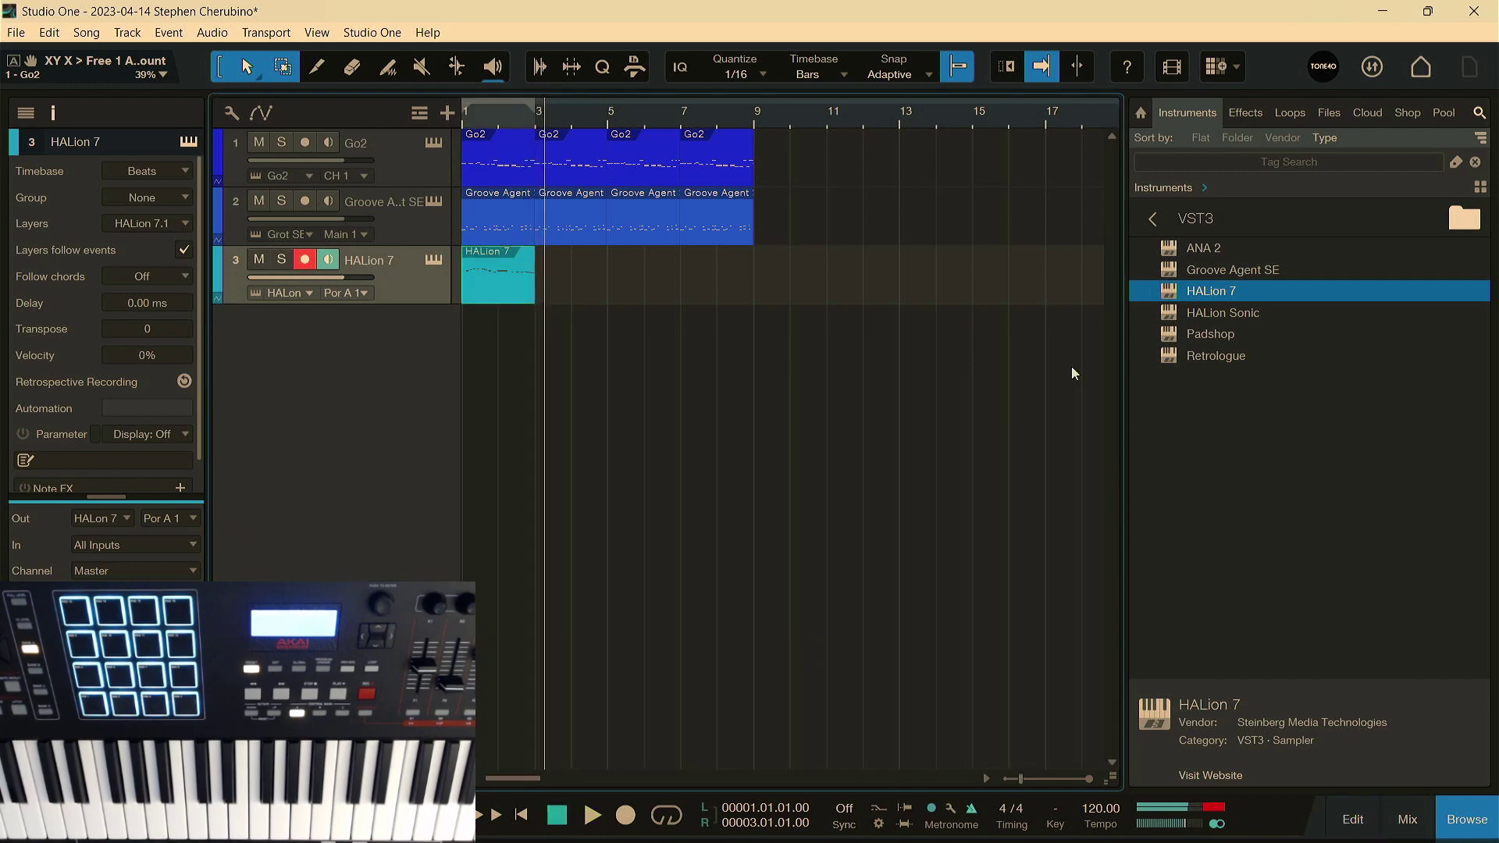
# Step: Duplicate the two-bar HALion 7 event three times so the melody reaches bar 9
pyautogui.press('d')
pyautogui.press('d')
pyautogui.press('d')
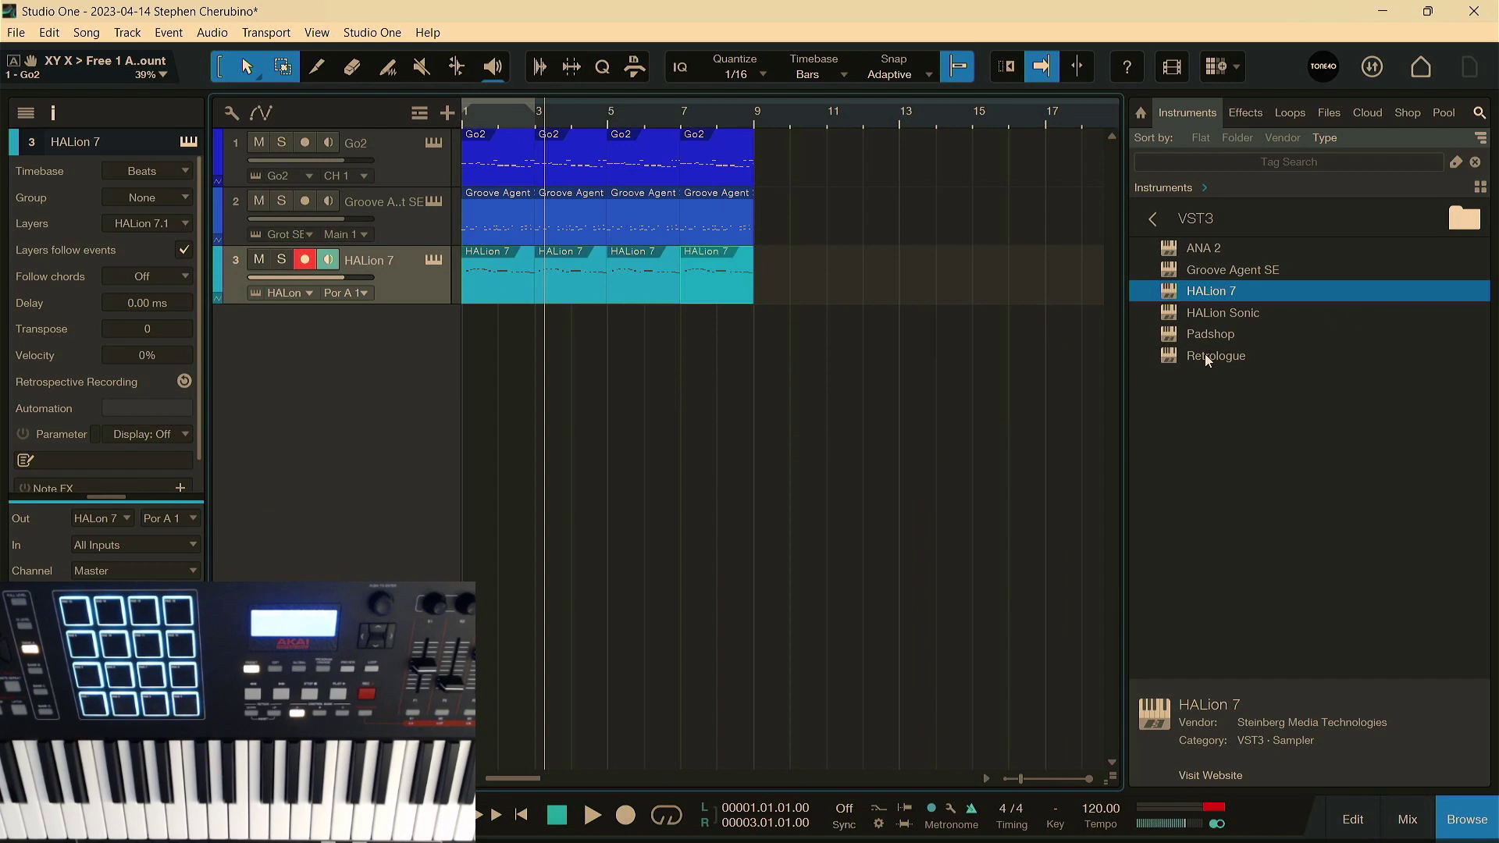
# Step: Add Retrologue on a new track below HALion 7, reposition its window, and check its preset list without loading a preset
pyautogui.moveTo(1206, 360); pyautogui.dragTo(904, 460)
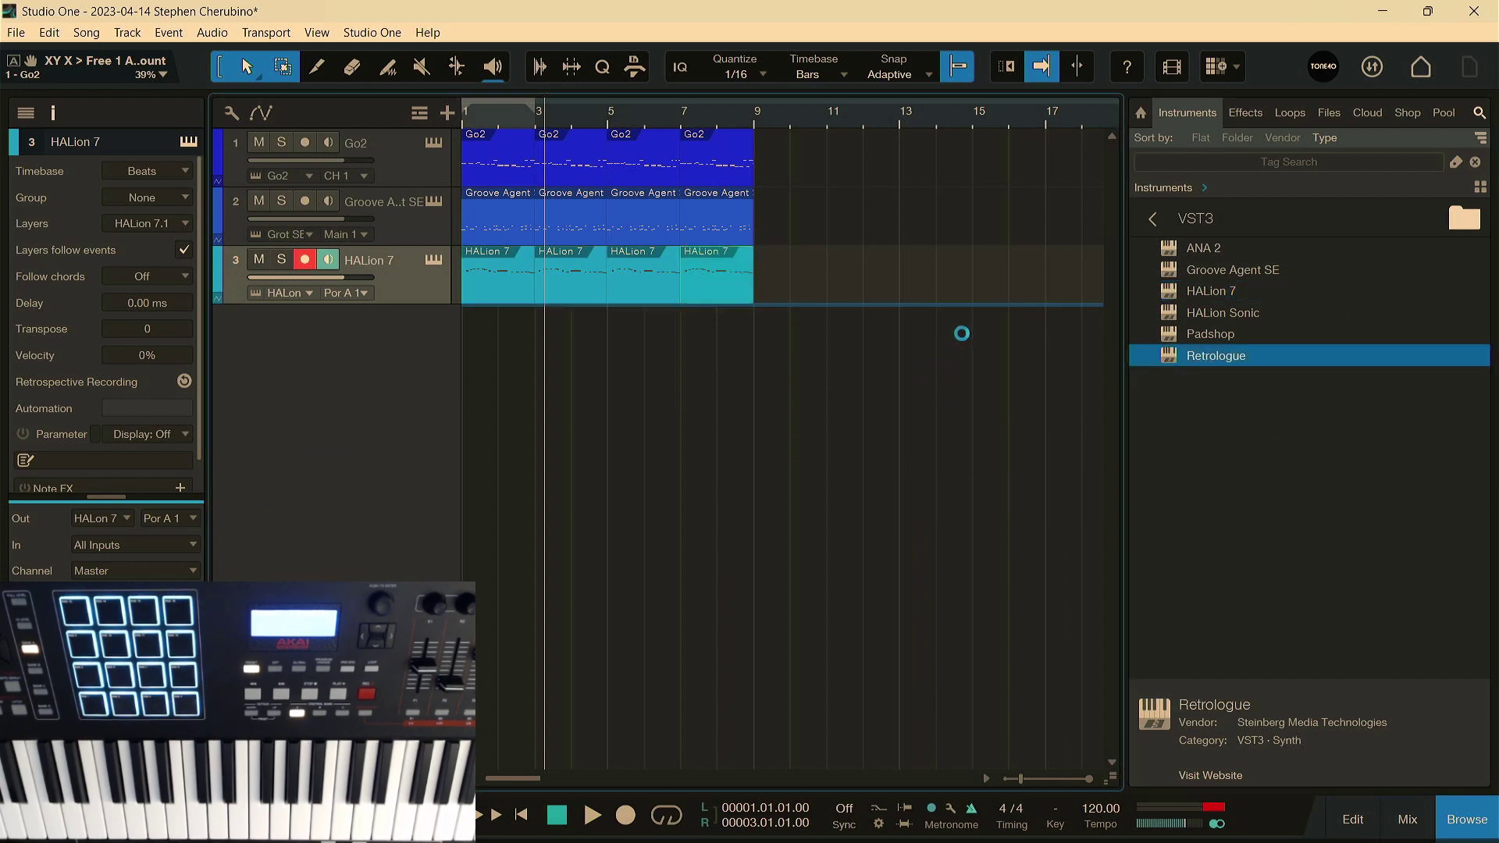
pyautogui.moveTo(619, 72); pyautogui.dragTo(988, 71)
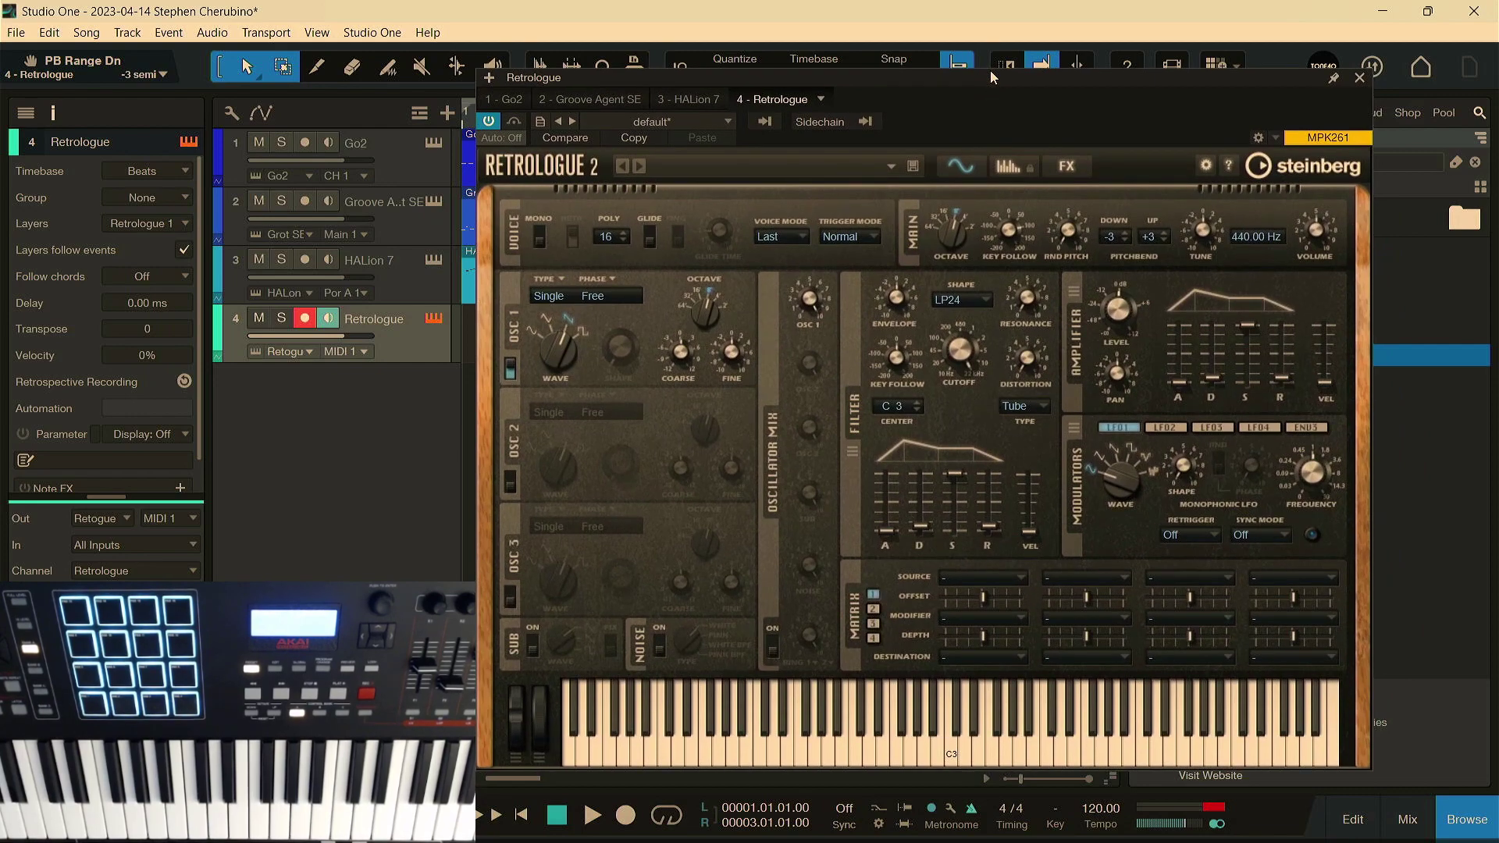
pyautogui.click(682, 167)
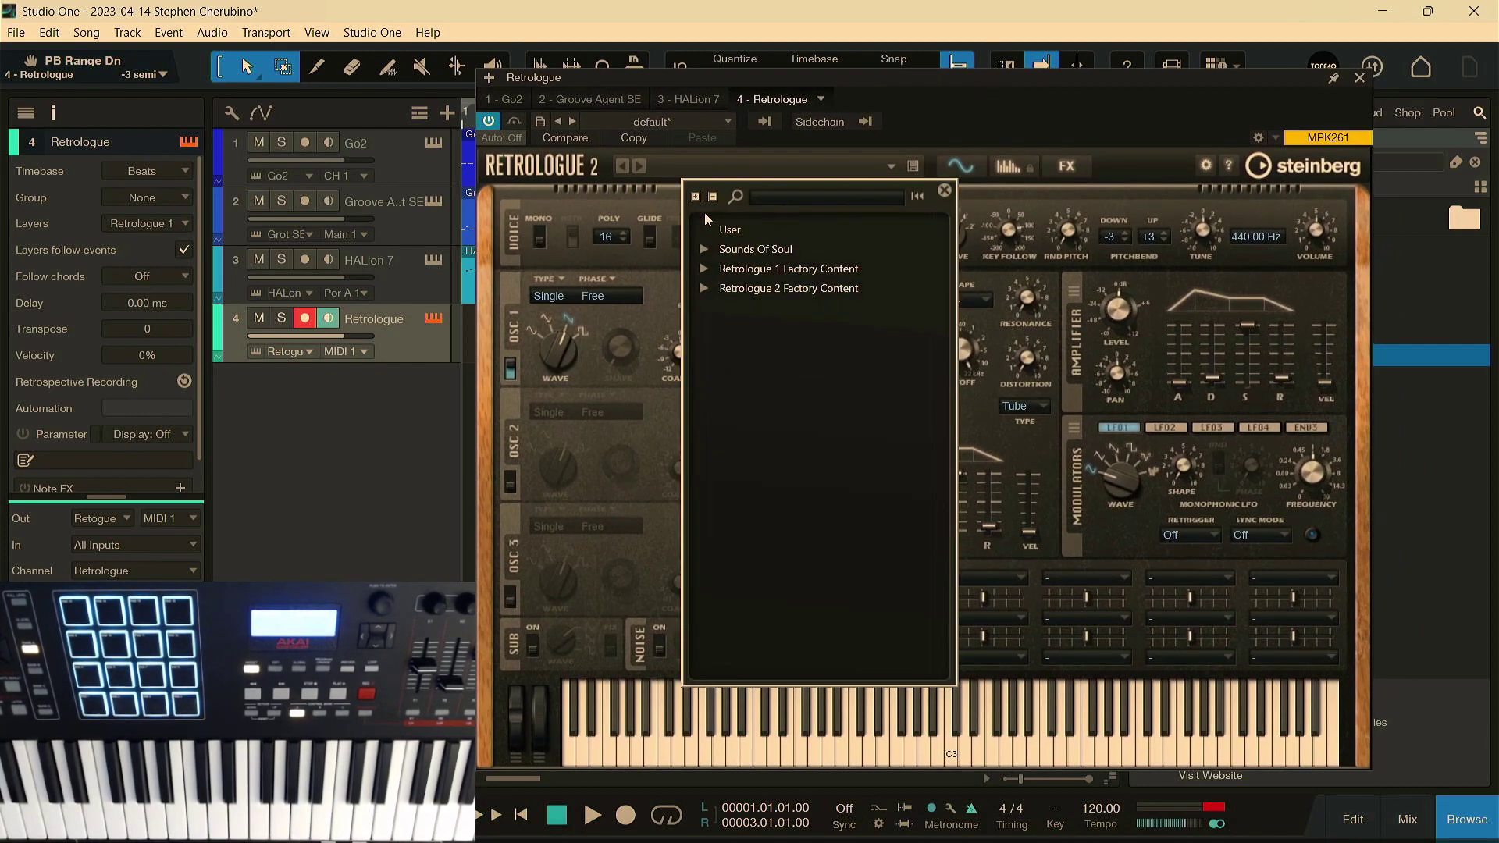
pyautogui.click(687, 155)
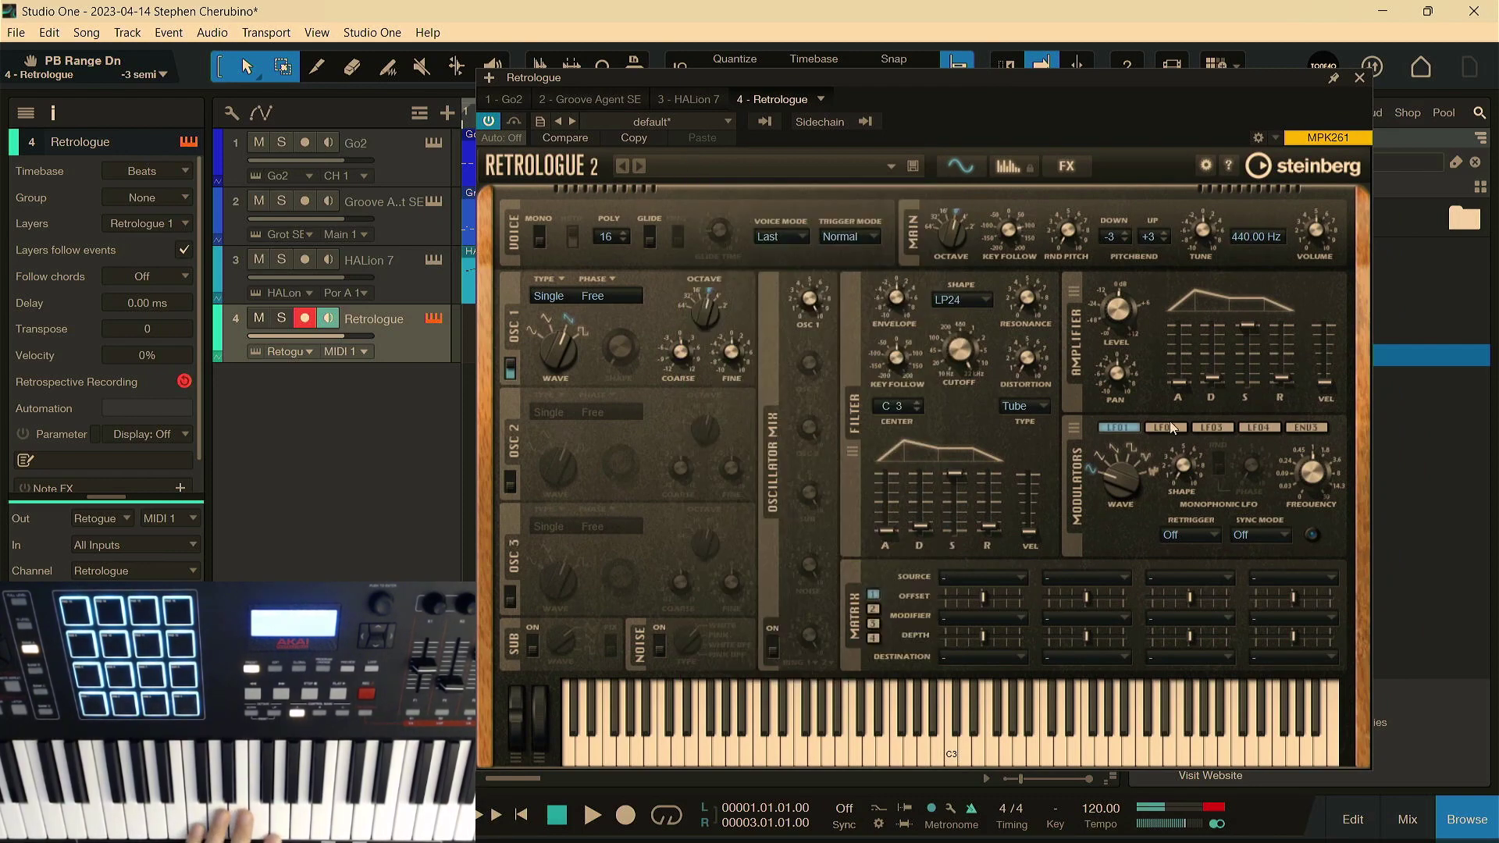
# Step: Enable Delay and Reverb in Retrologue's effects chain and return to the synth page
pyautogui.click(1065, 166)
pyautogui.click(1089, 237)
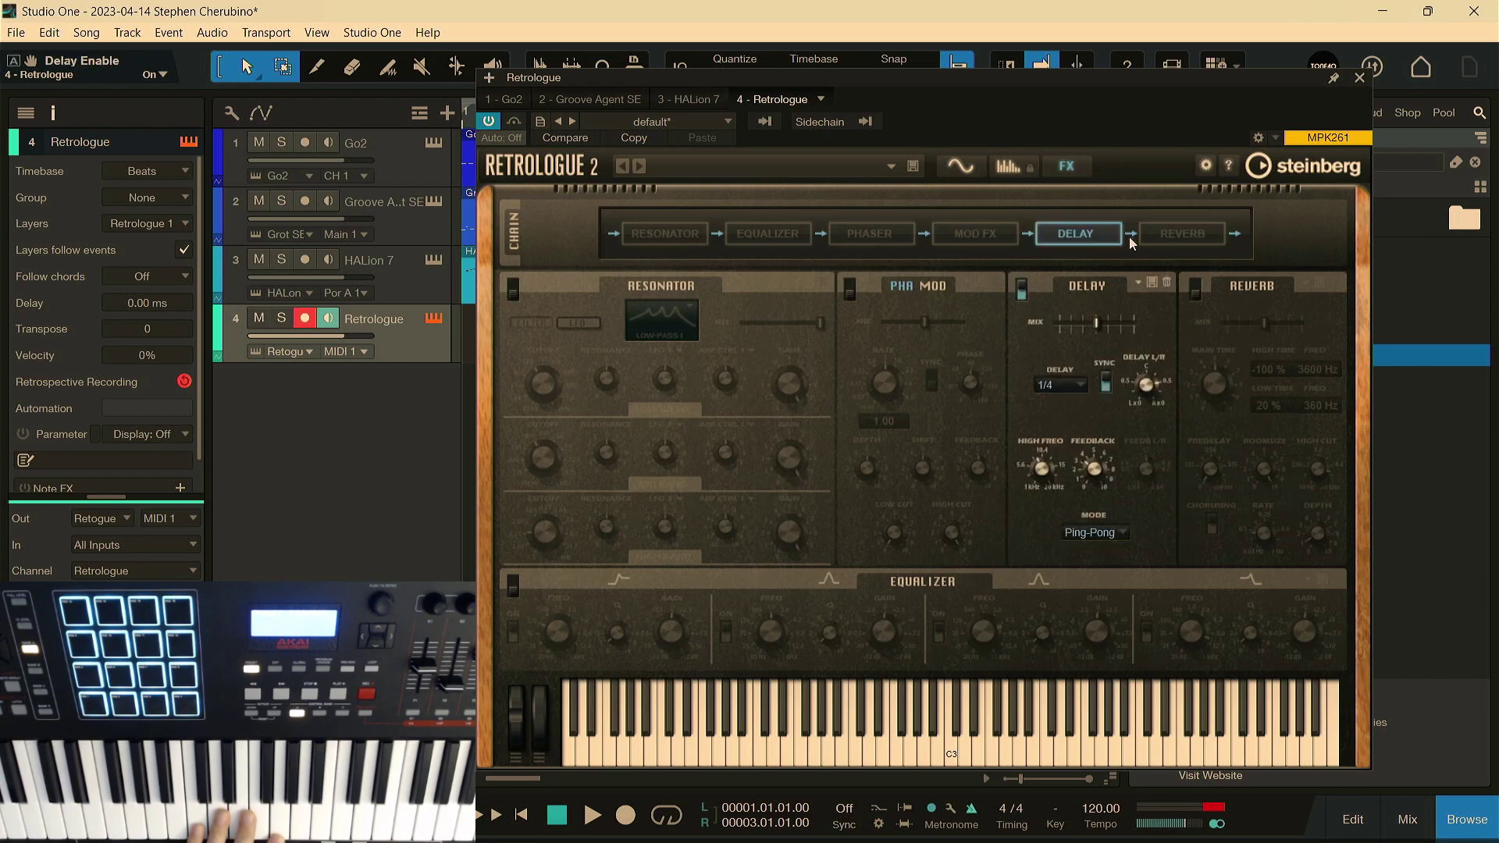
pyautogui.click(1191, 239)
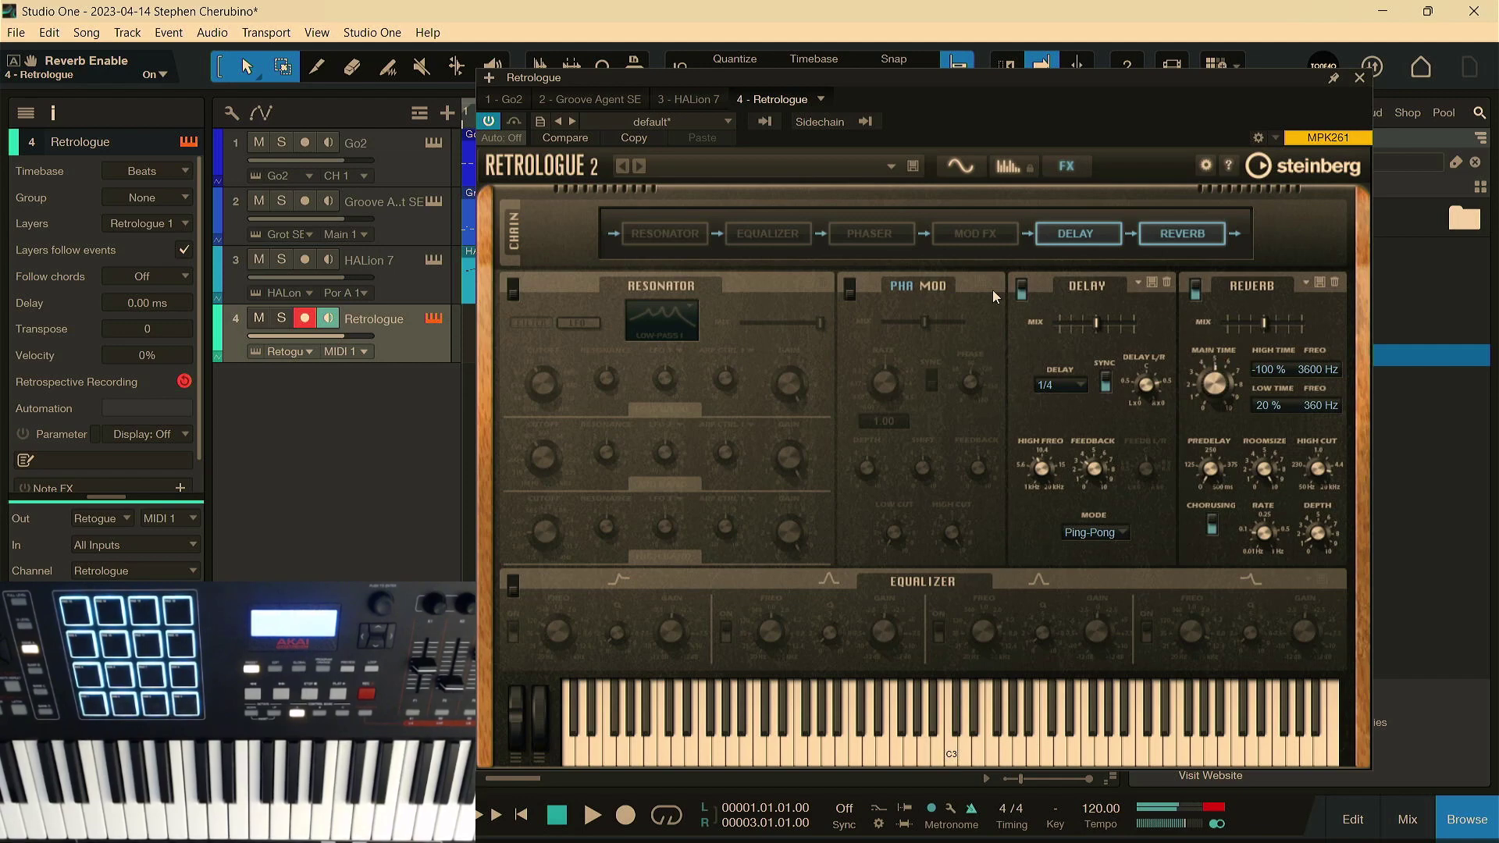
pyautogui.click(964, 168)
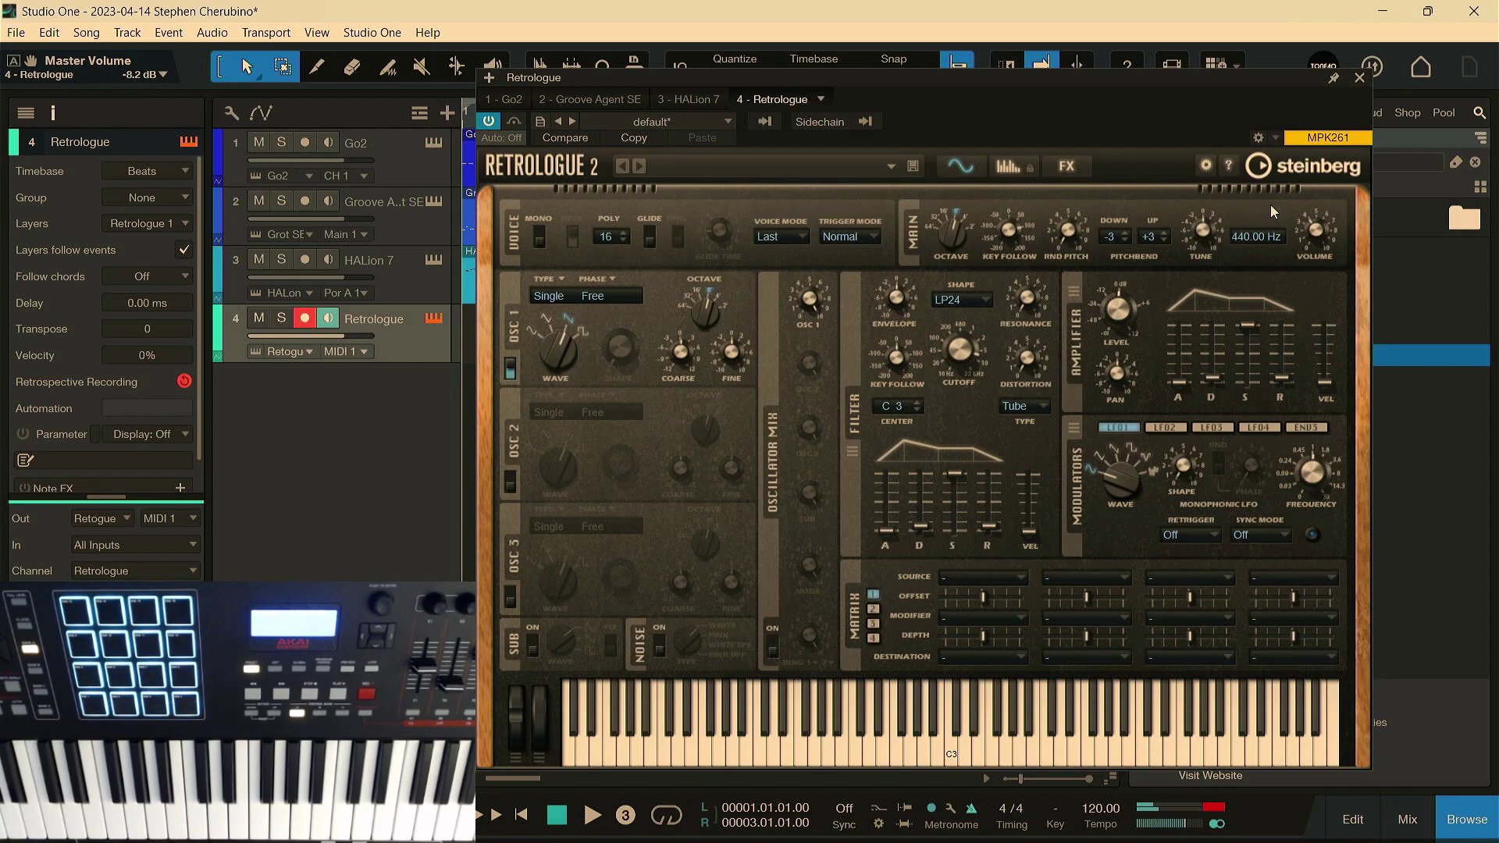
# Step: Record a short Retrologue chord take, play it back with the instrument window closed, delete it and return to the song start
pyautogui.press('KP_Multiply')
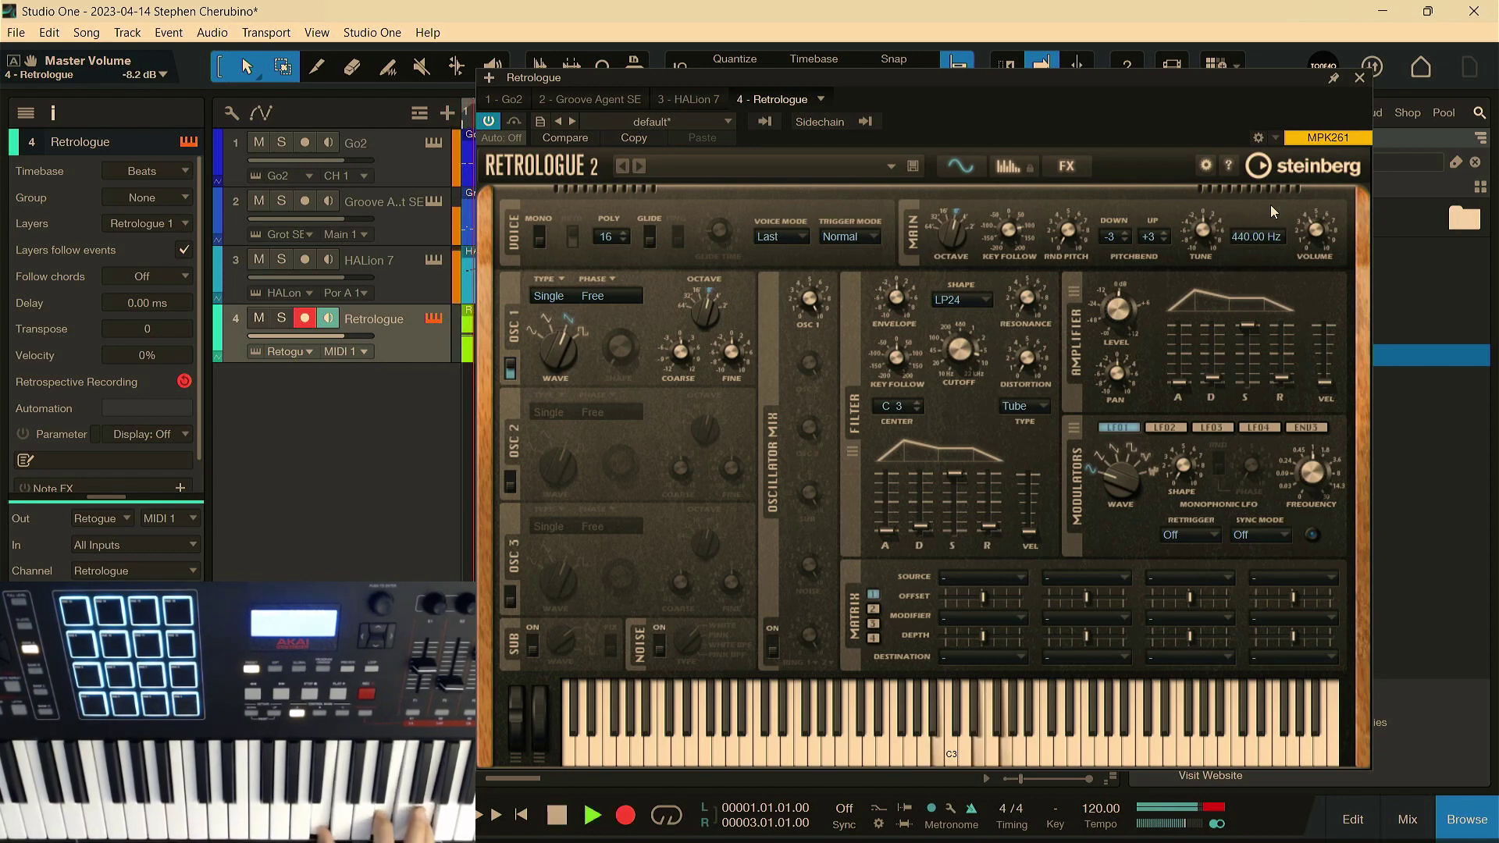
pyautogui.press('space')
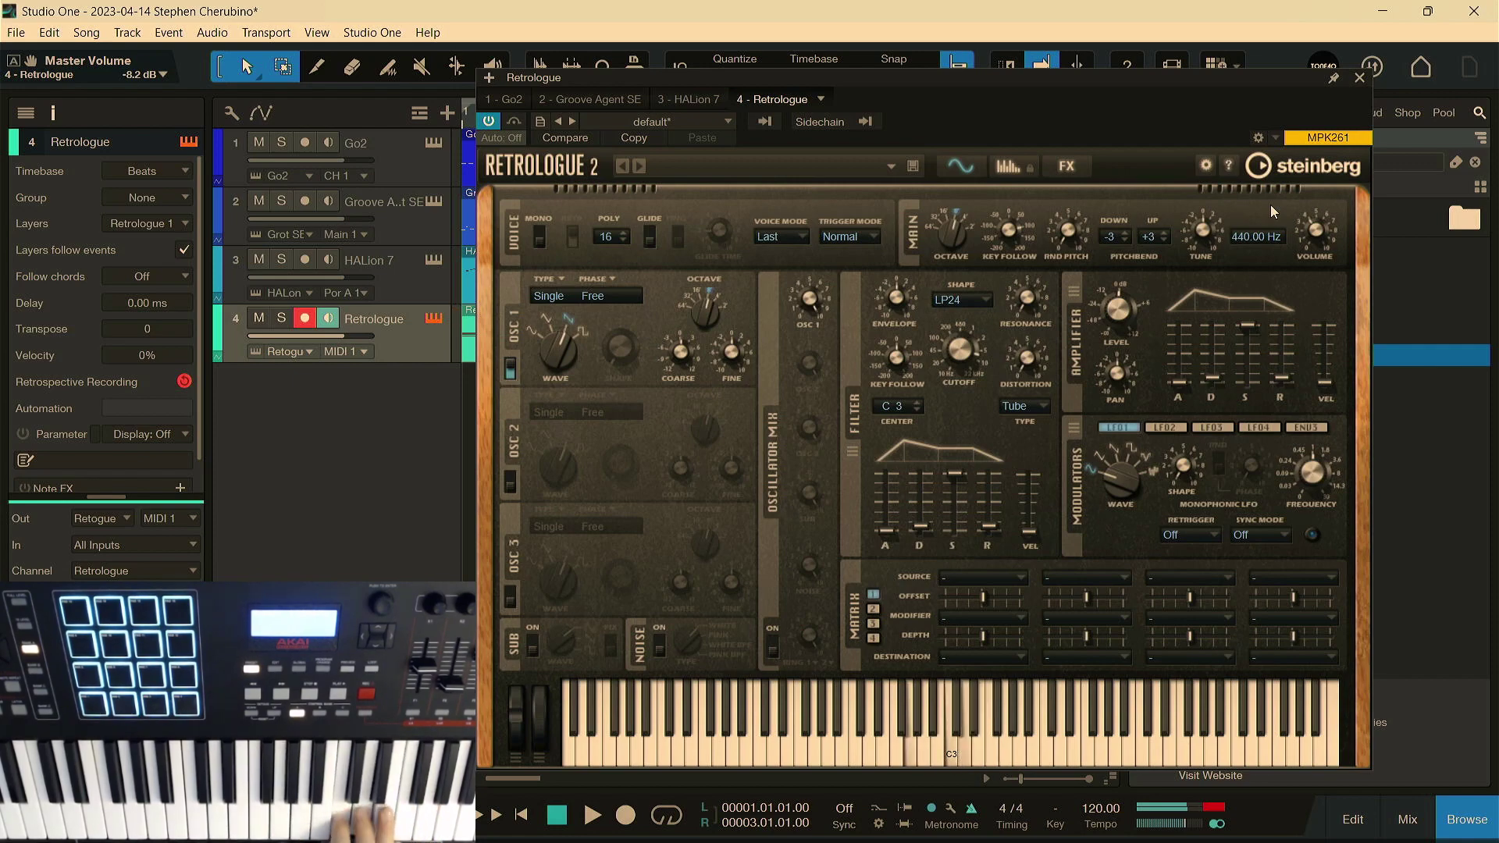
pyautogui.press('space')
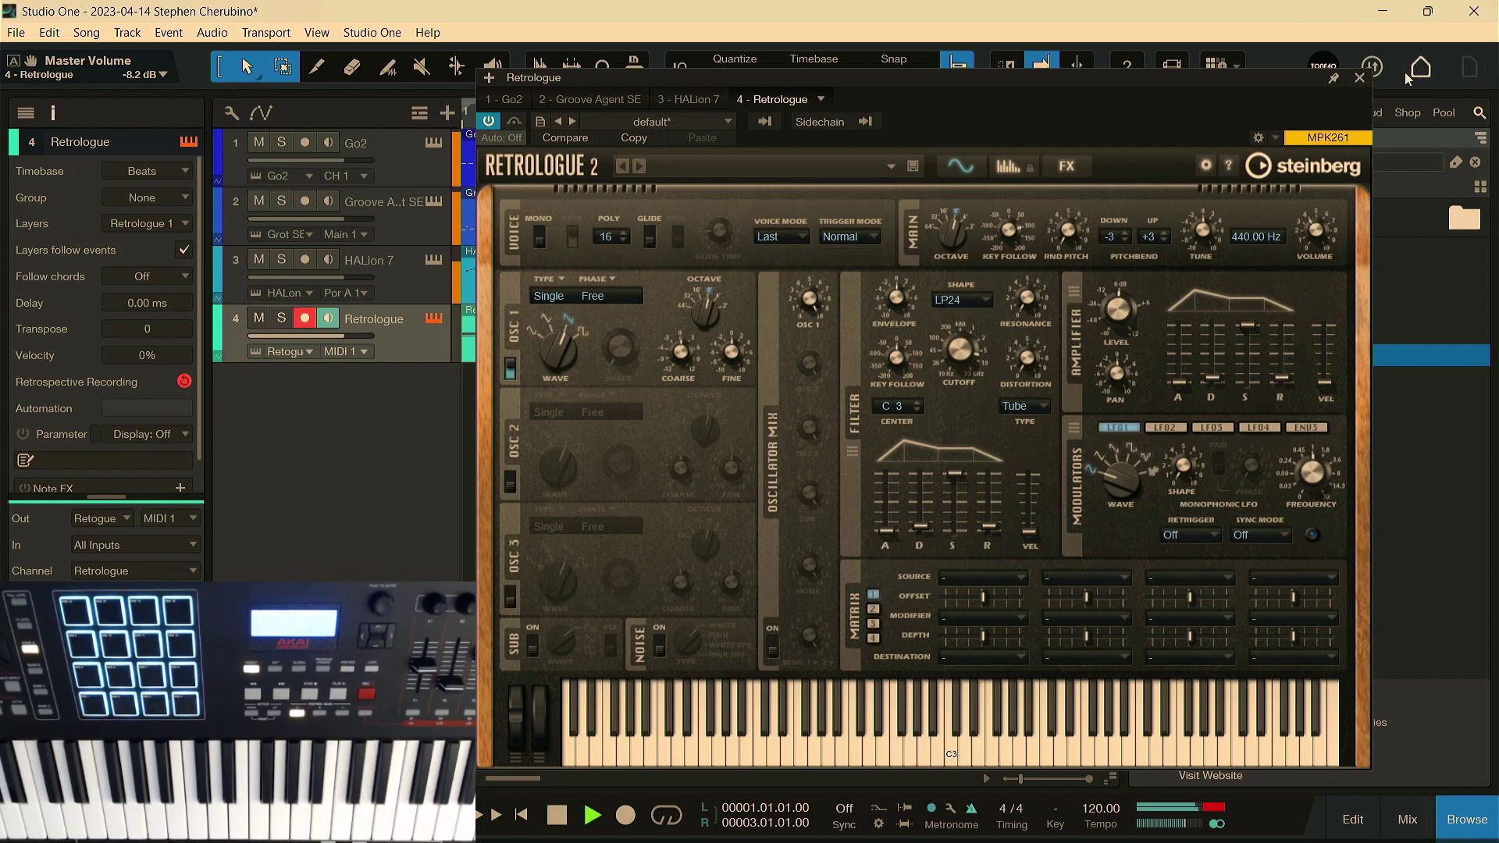
pyautogui.click(1359, 78)
pyautogui.press('space')
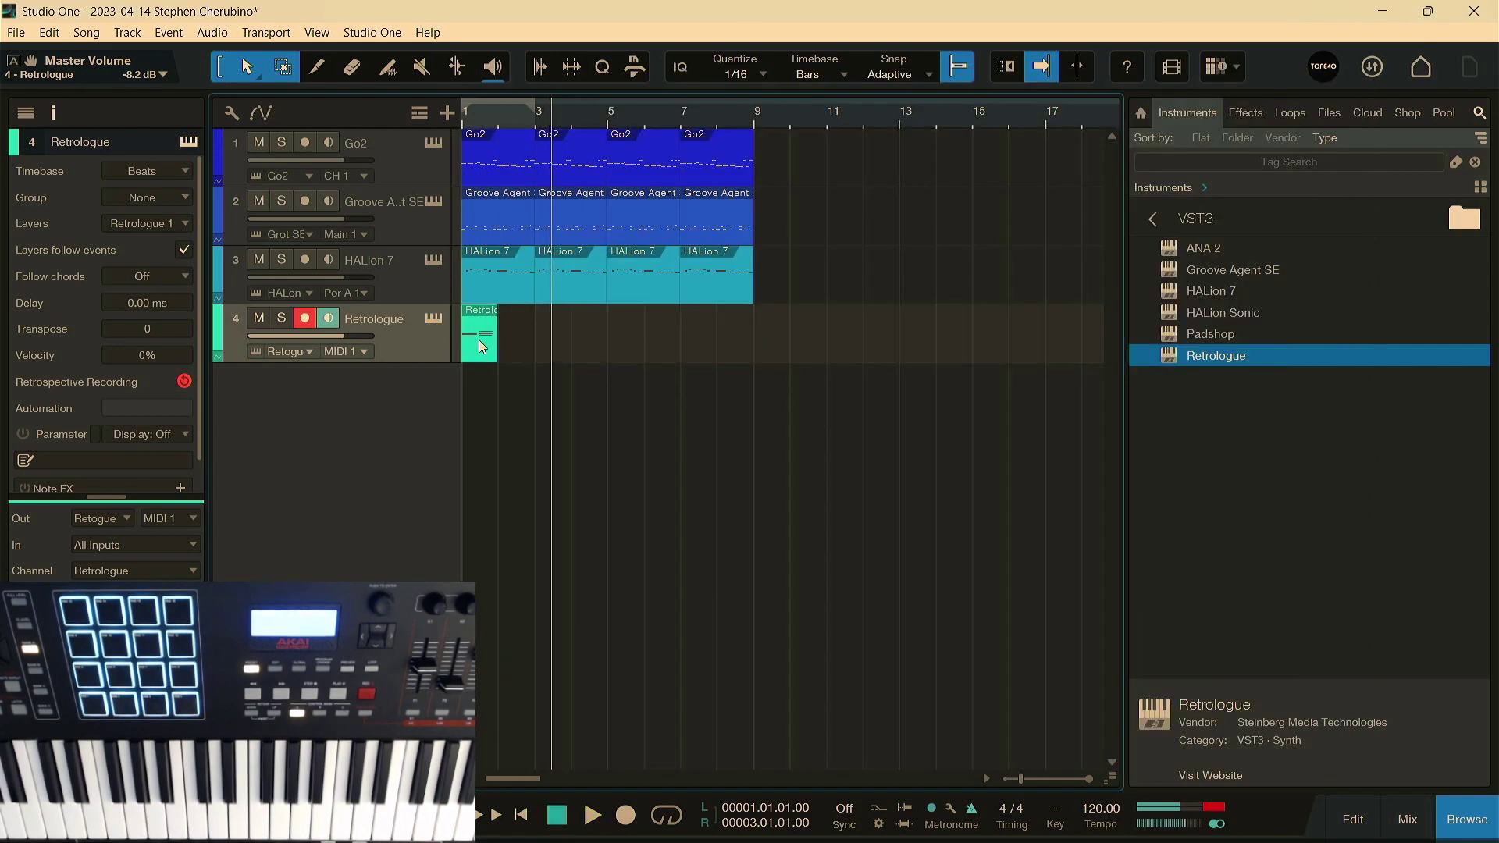
pyautogui.press('Delete')
pyautogui.press(',')
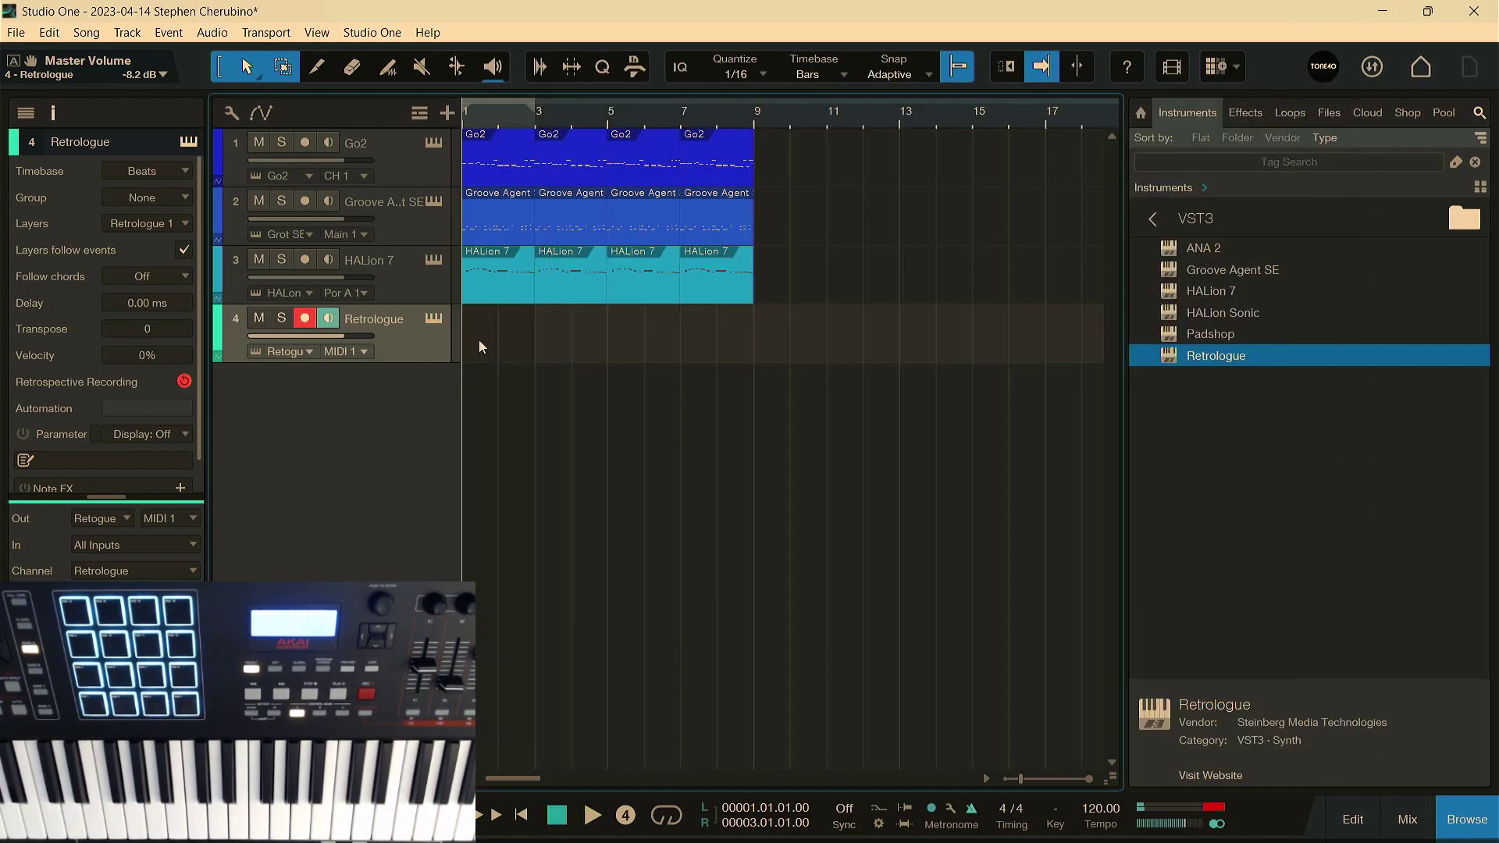
# Step: Record another Retrologue chord take over bars 1 to 3, play it back, and undo the recording
pyautogui.press('KP_Multiply')
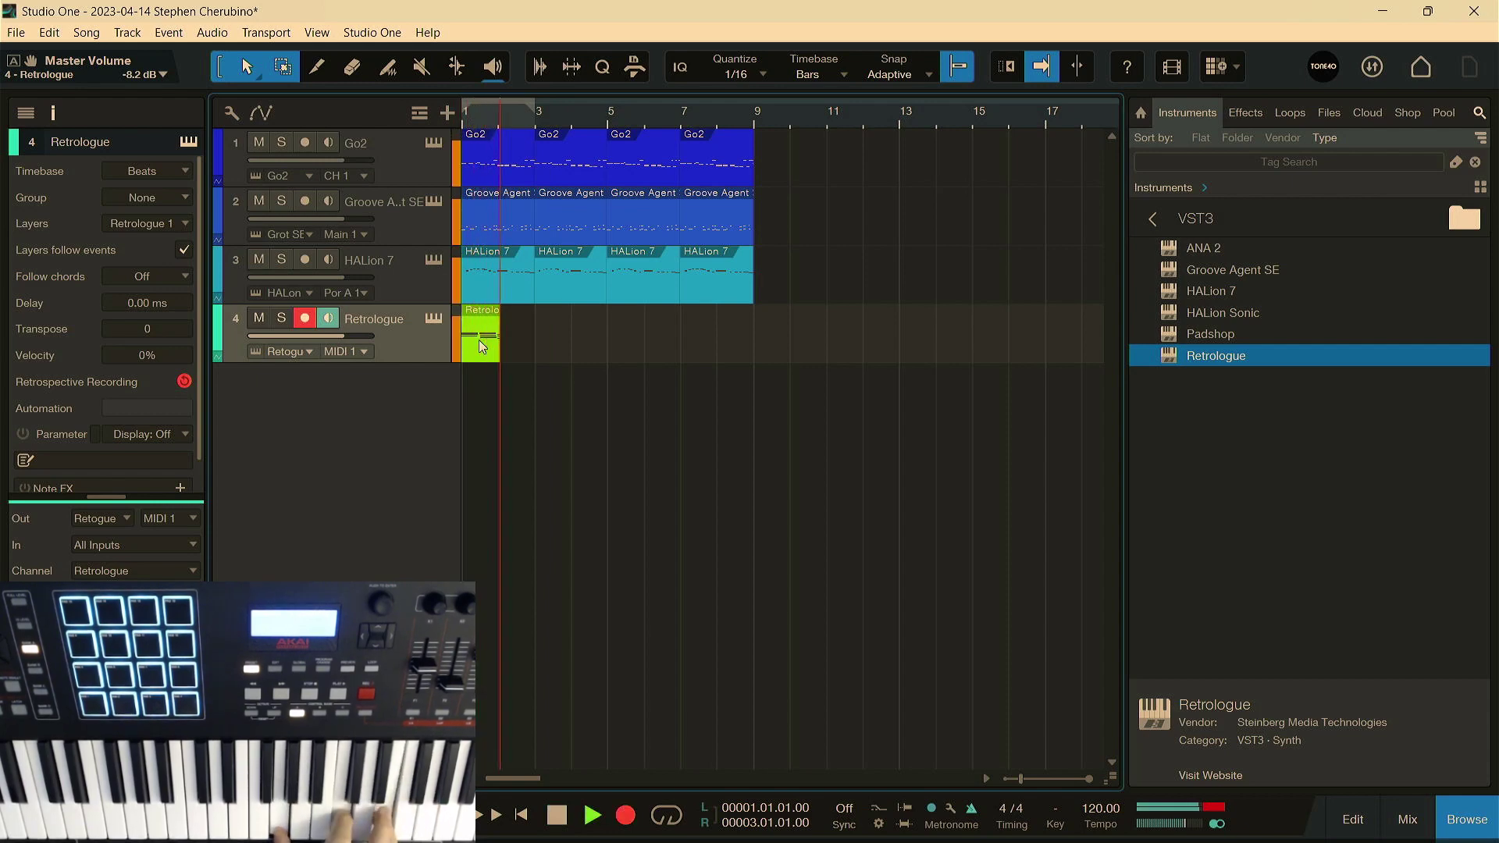
pyautogui.press('space')
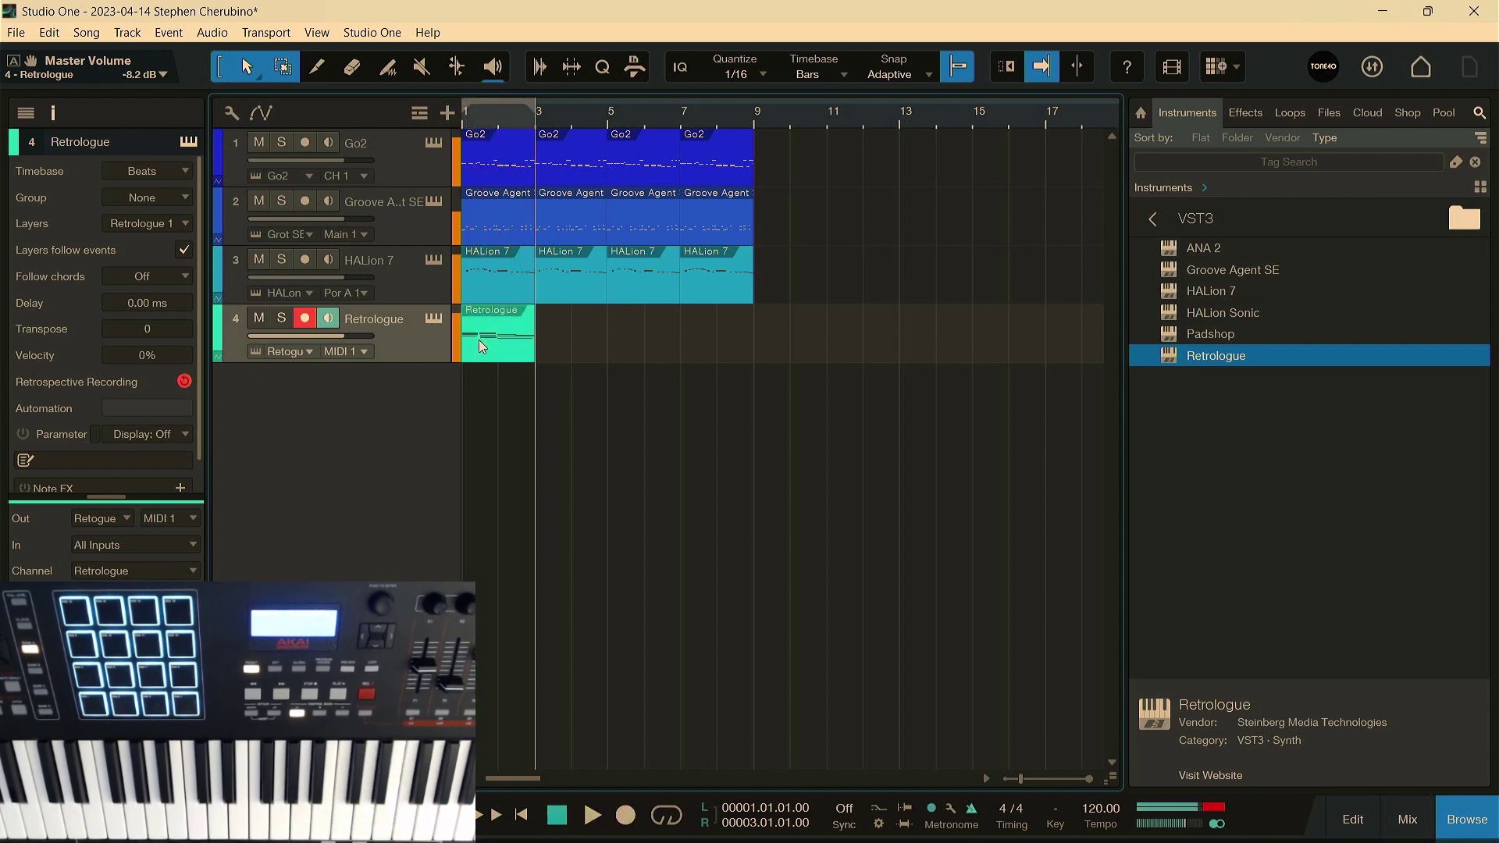
pyautogui.press(',')
pyautogui.press('space')
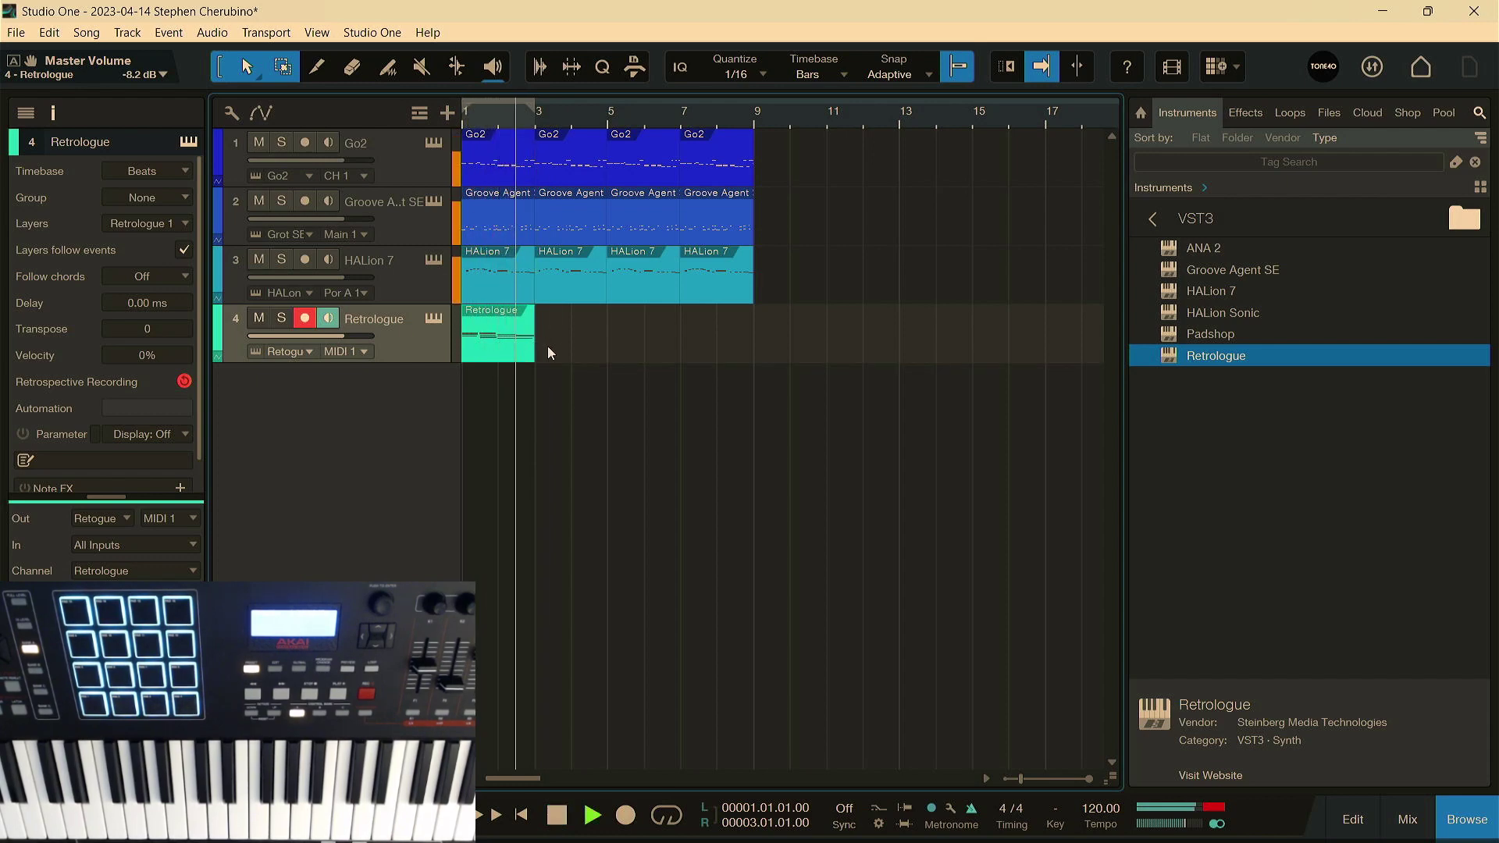
pyautogui.hotkey('ctrl', 'z')
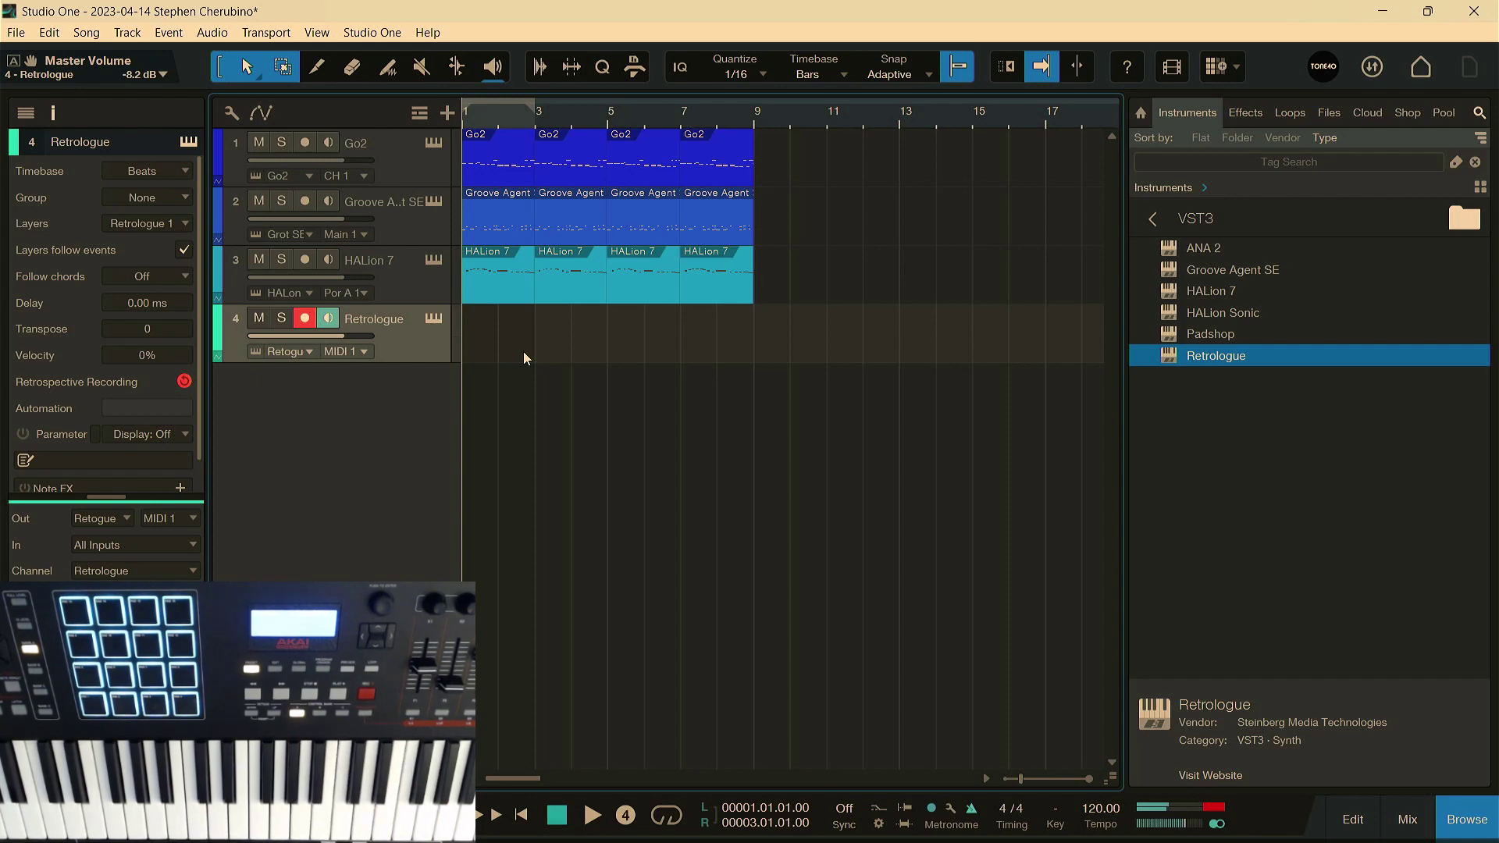
# Step: Record a two-bar Retrologue chord part from bar 1, loop its playback, and open the part for note editing
pyautogui.press('KP_Multiply')
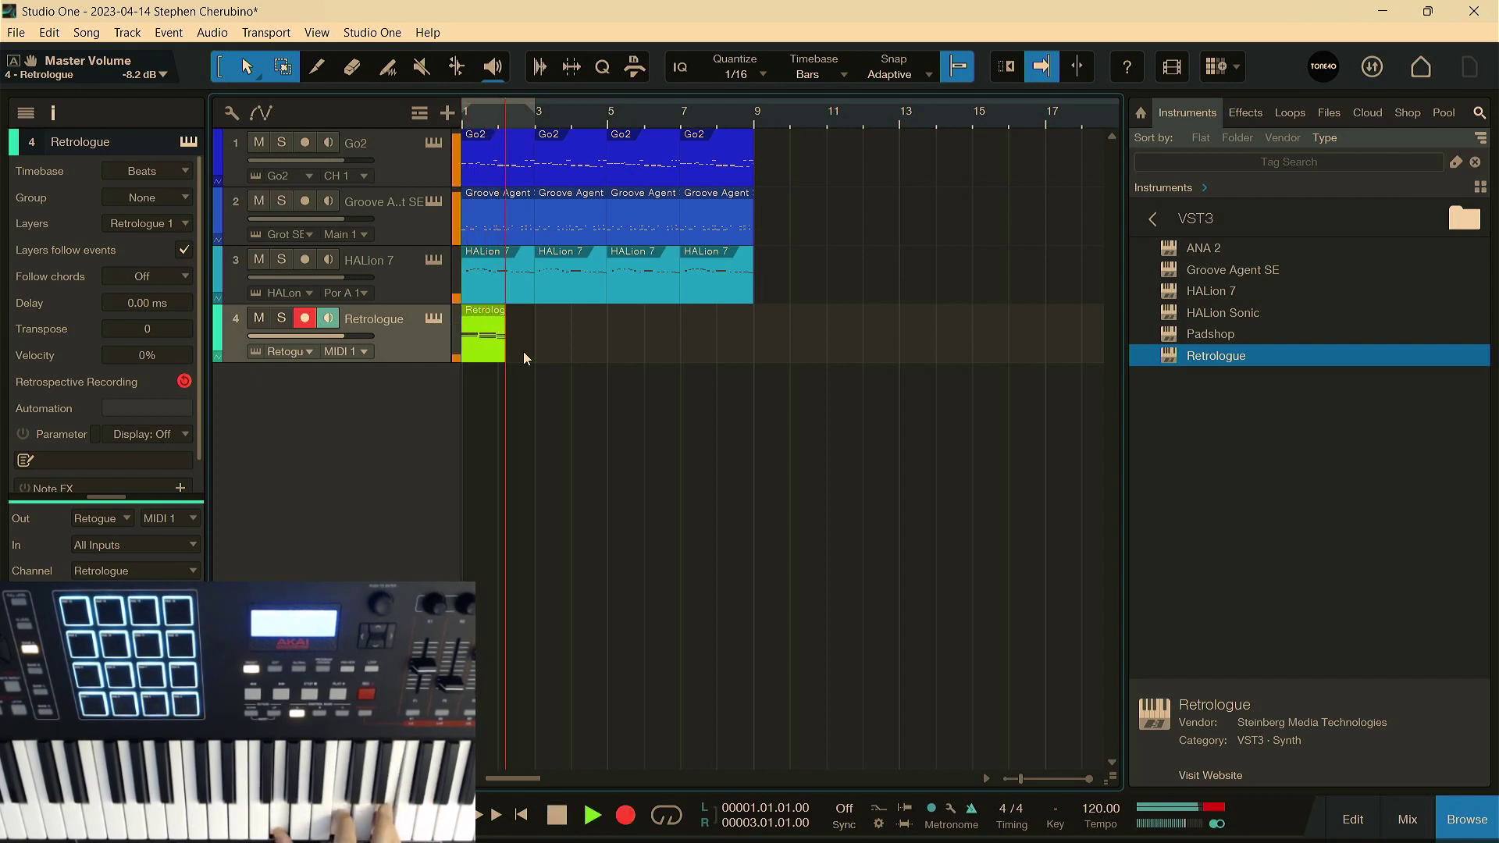
pyautogui.press('space')
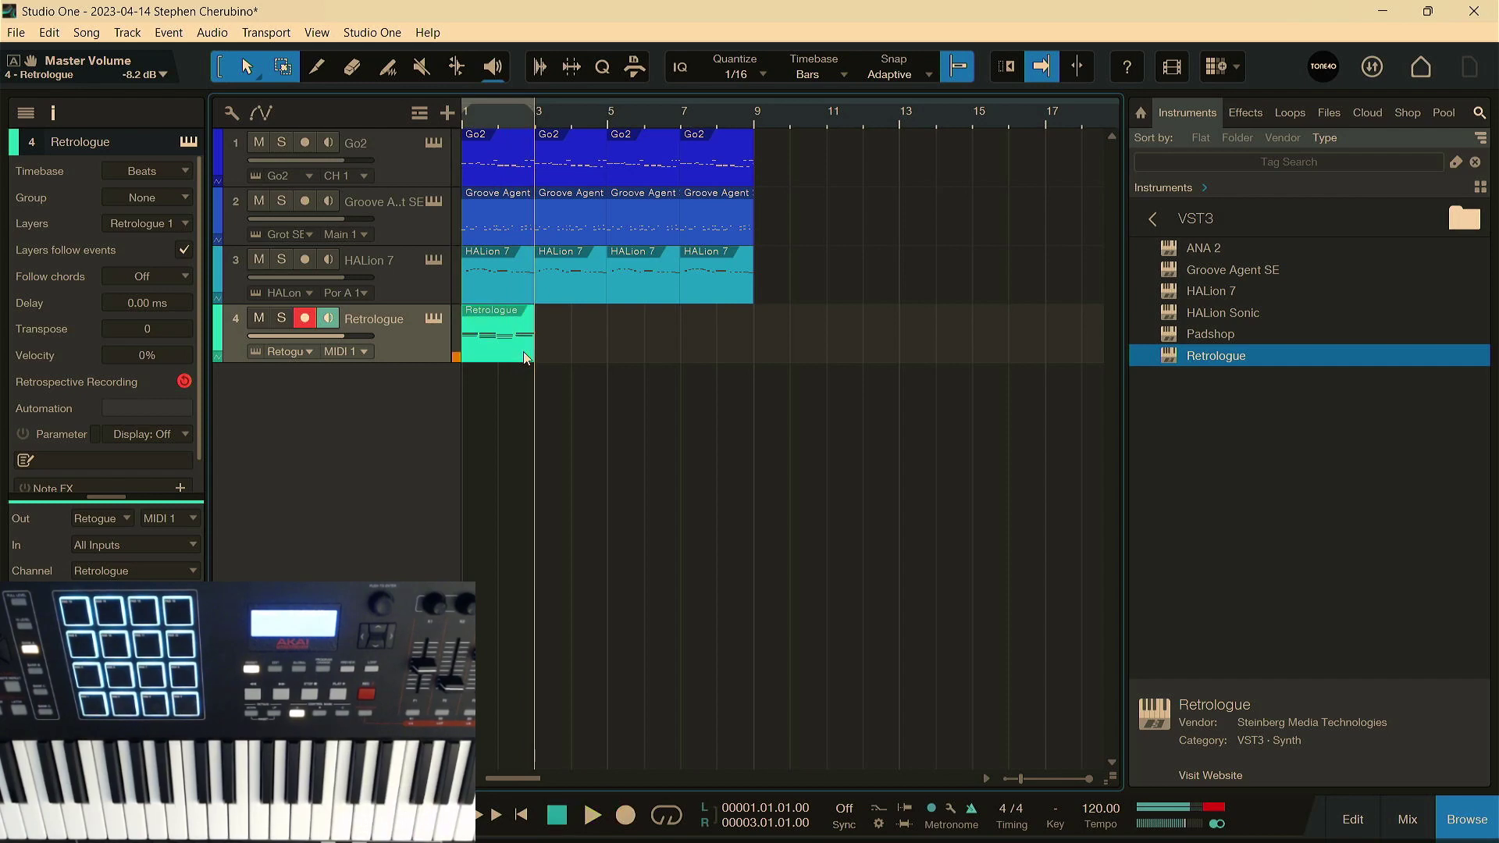
pyautogui.click(436, 320)
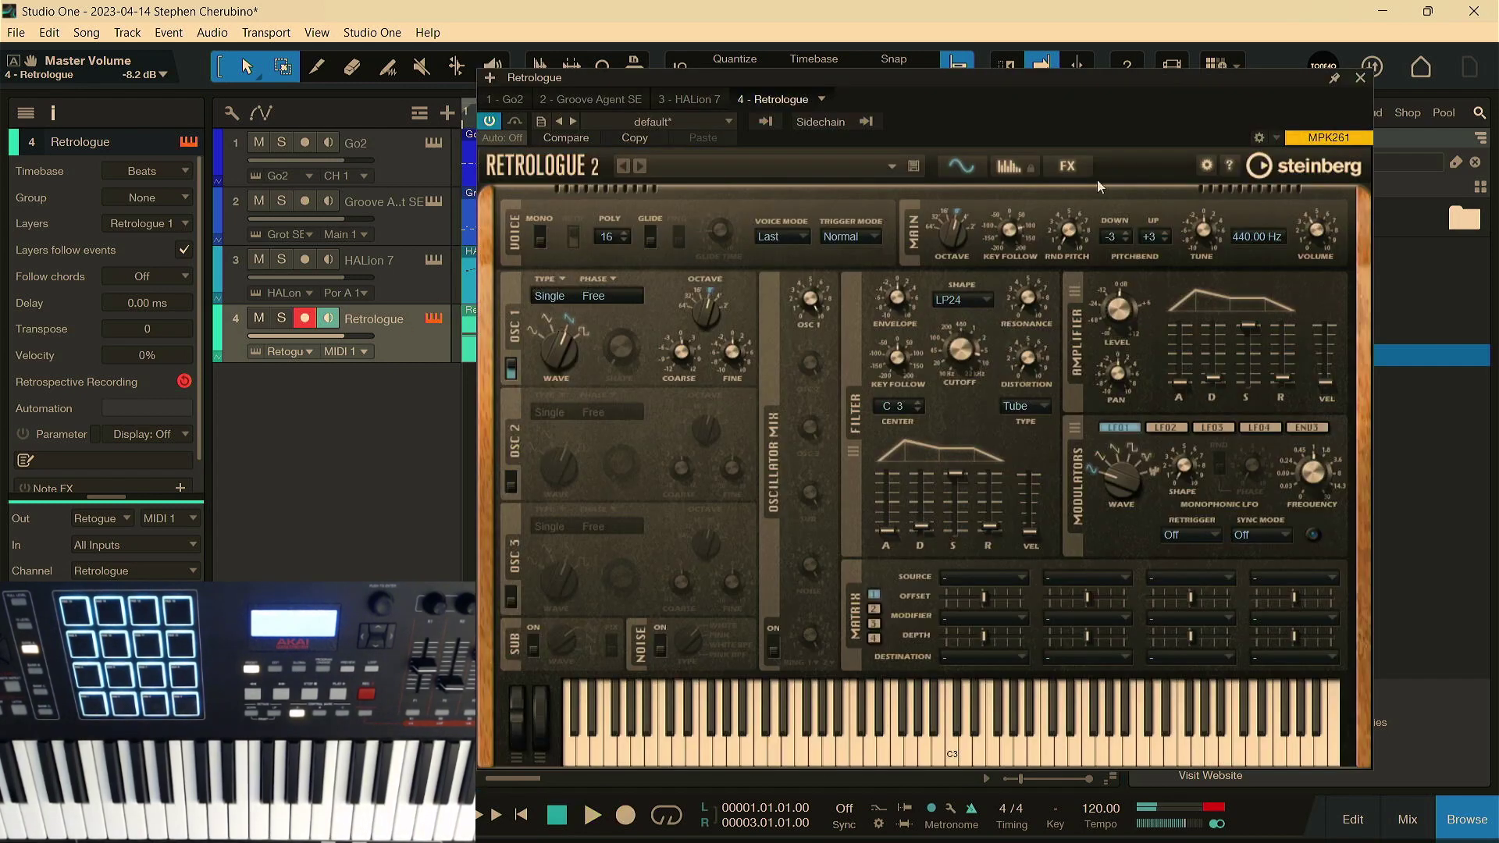
pyautogui.moveTo(1070, 78); pyautogui.dragTo(823, 101)
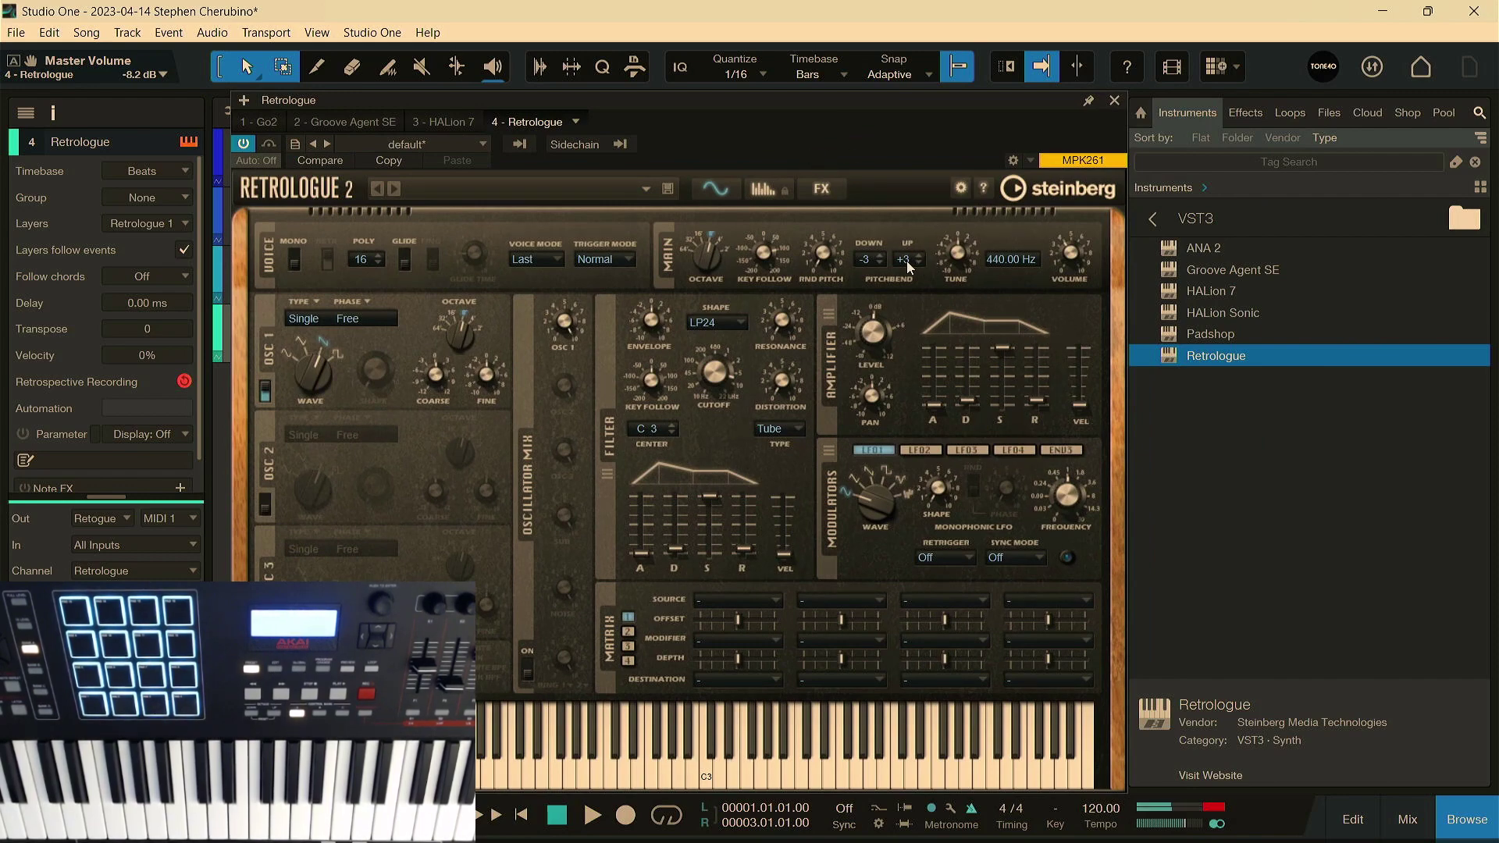
pyautogui.click(1114, 102)
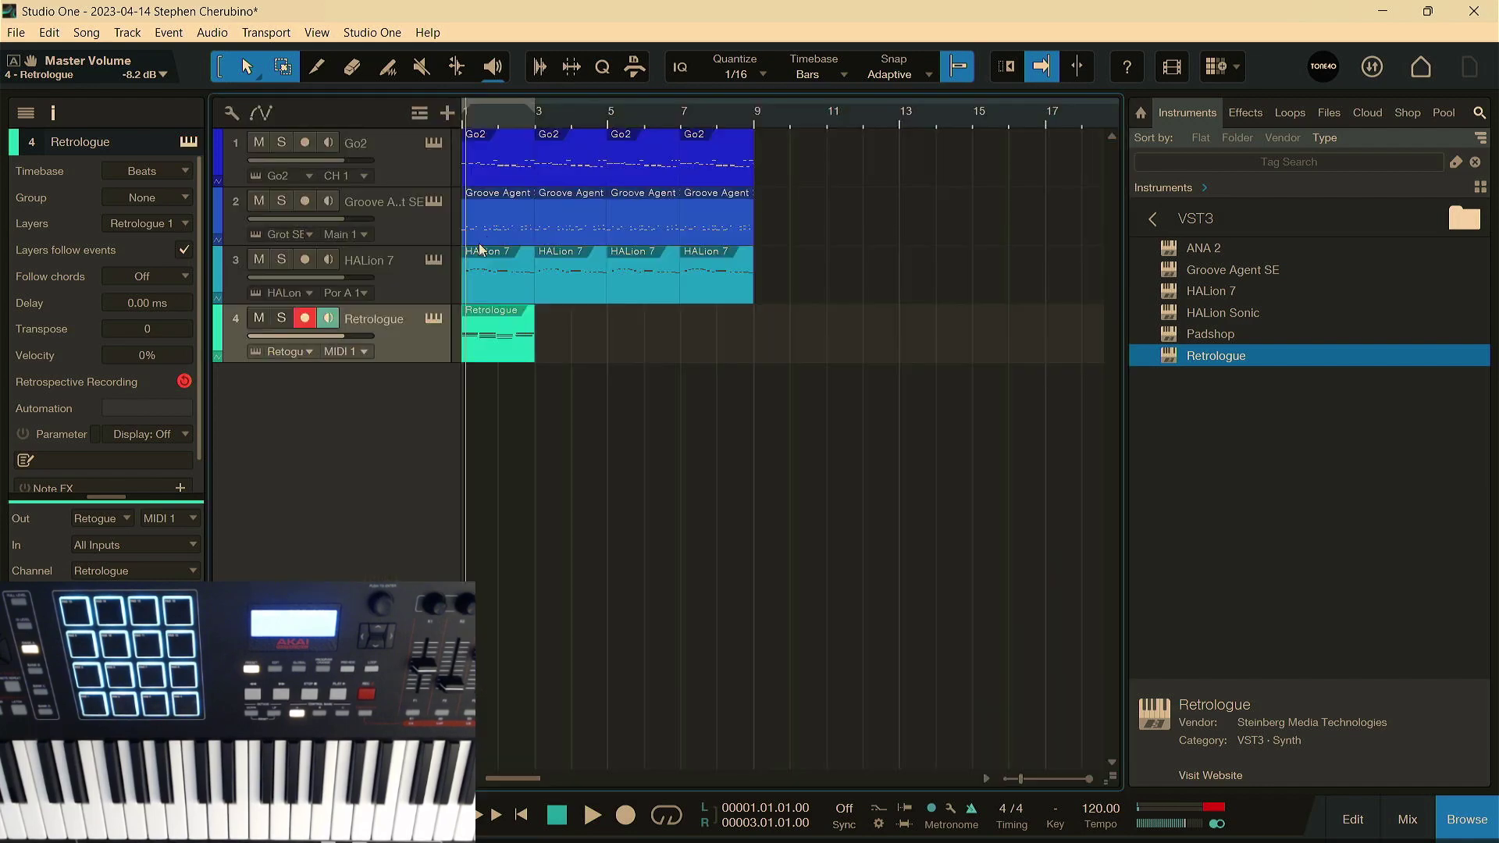
pyautogui.press('space')
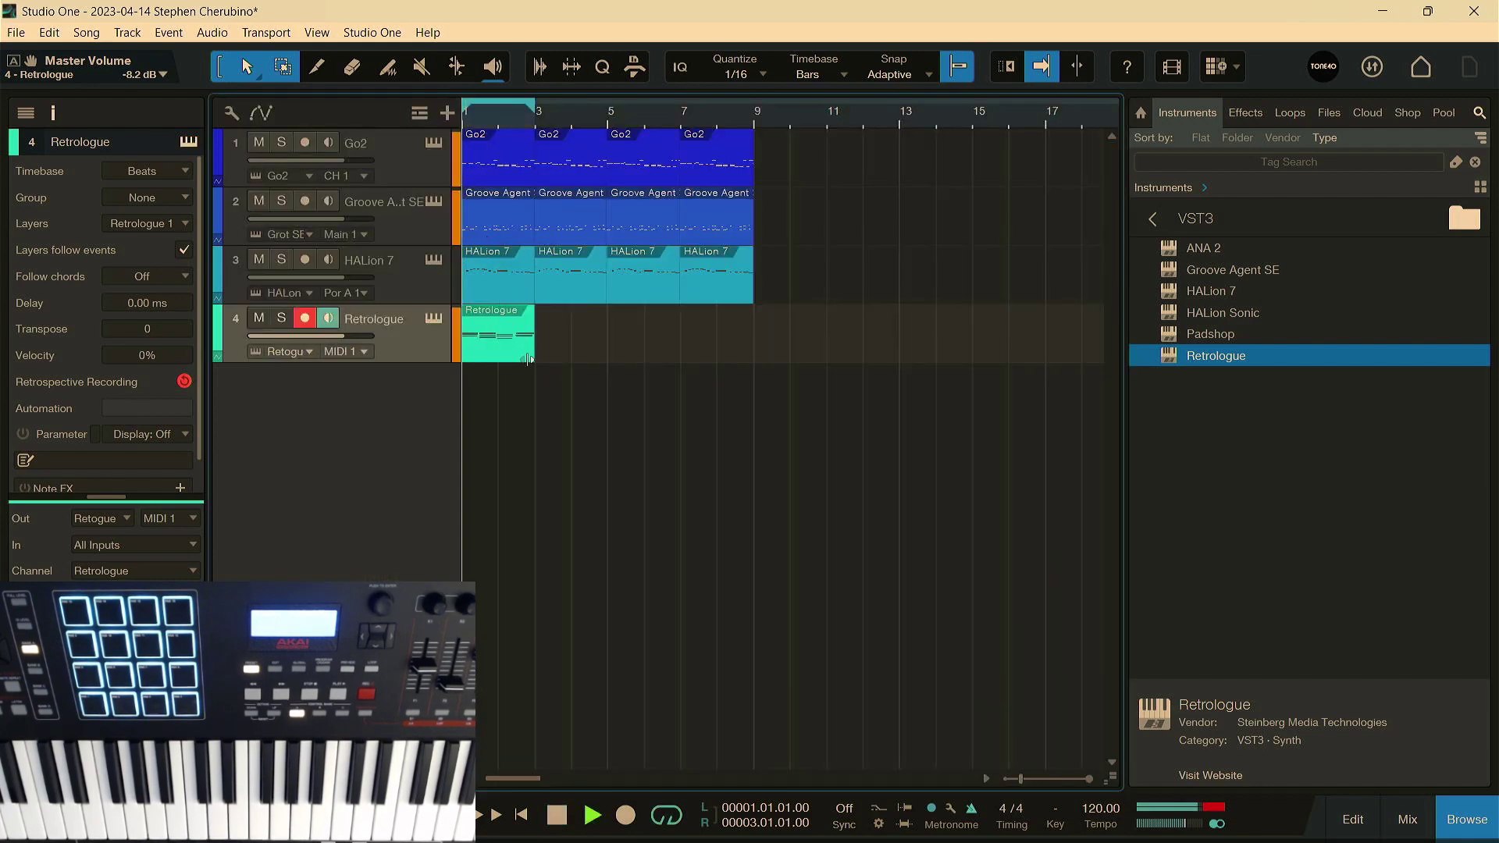
pyautogui.doubleClick(513, 351)
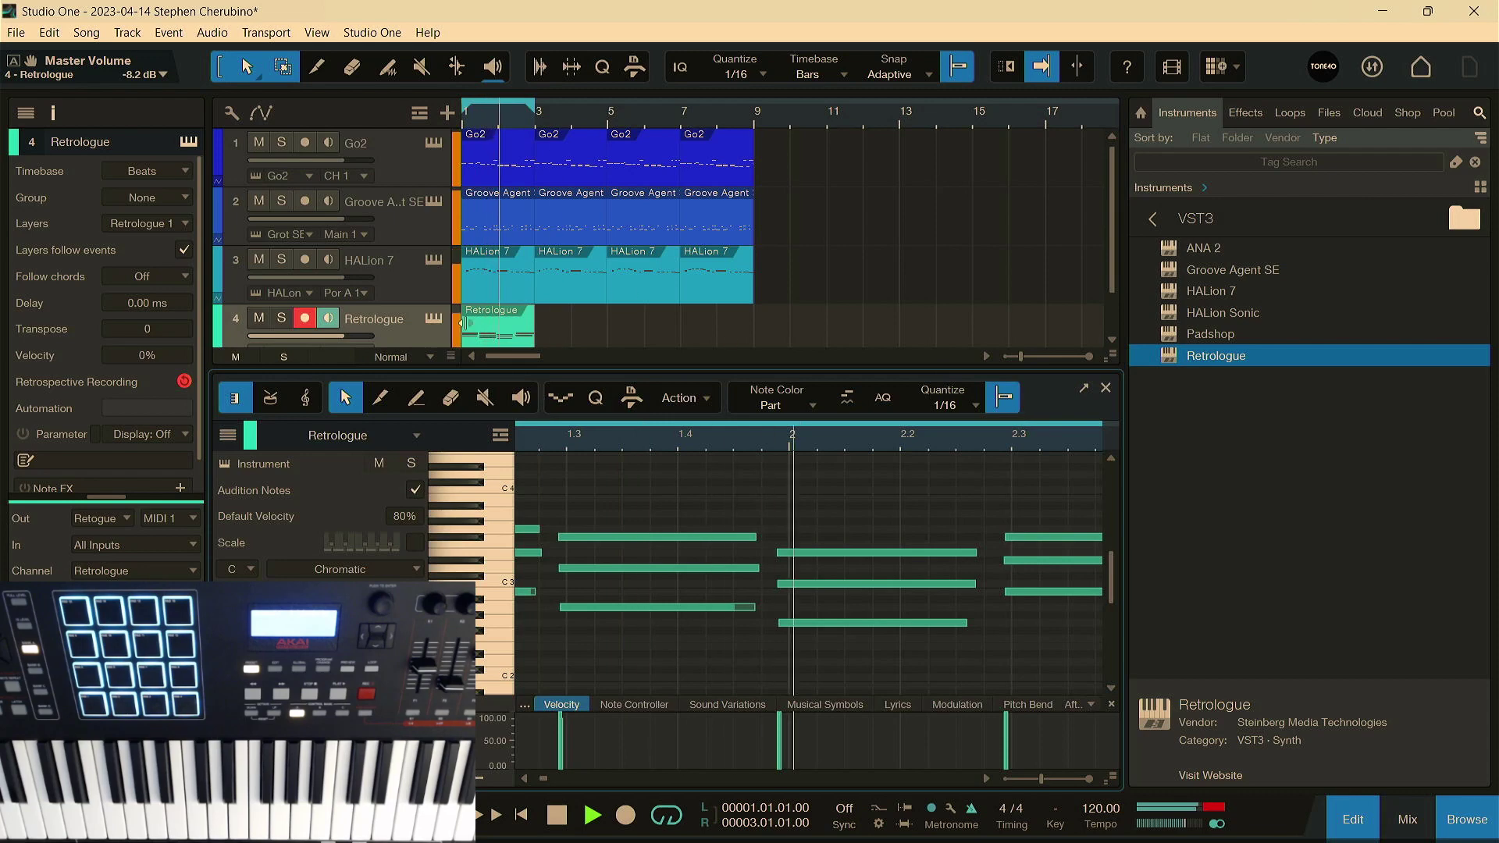
# Step: Turn off Retrologue's Delay, set its Reverb mix to 36 %, and close the instrument window
pyautogui.click(434, 318)
pyautogui.click(822, 189)
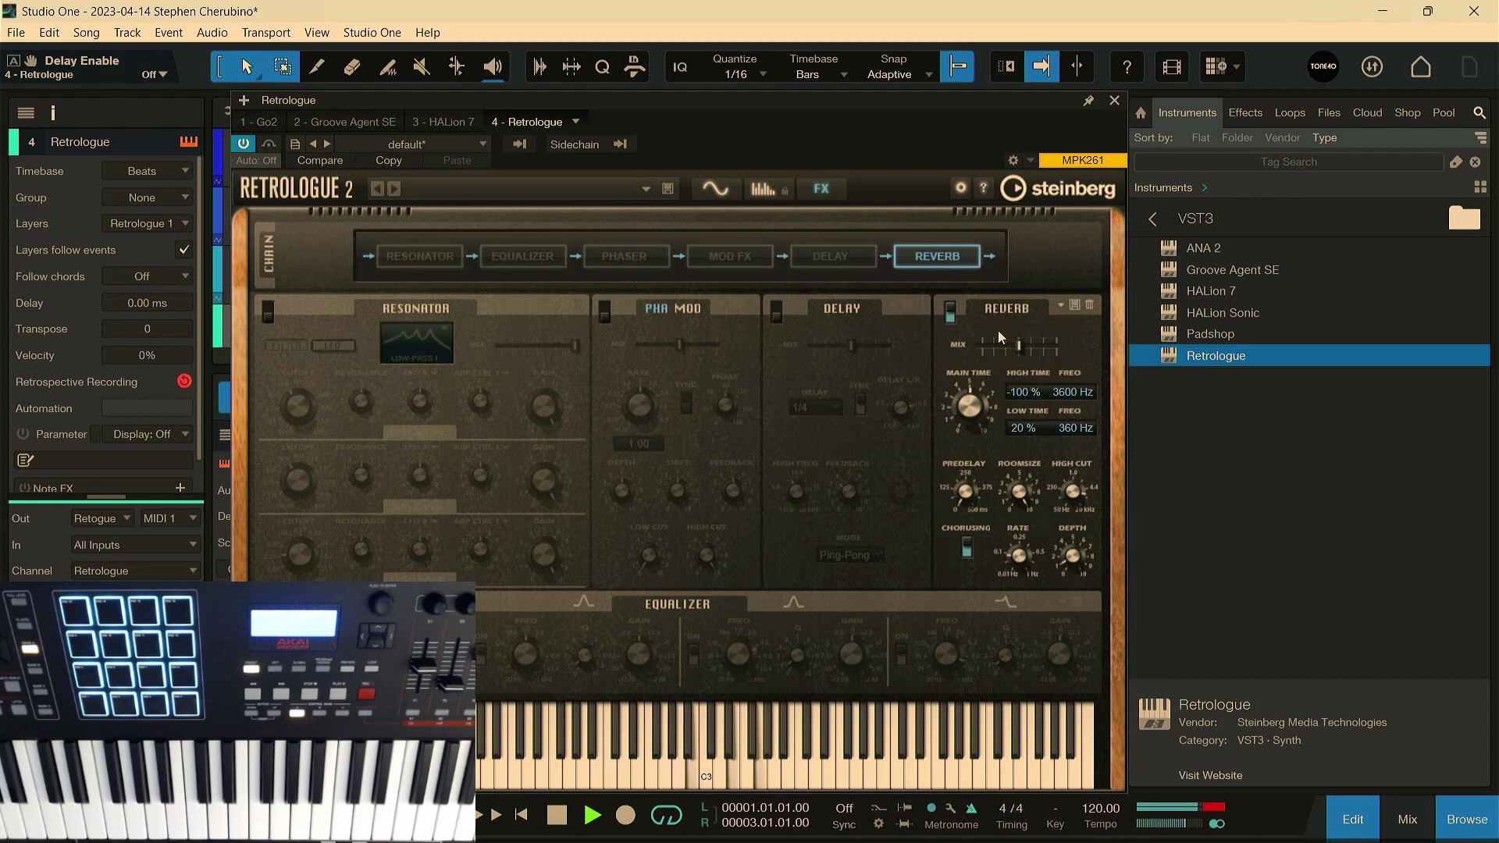
pyautogui.moveTo(974, 414)
pyautogui.moveTo(961, 389); pyautogui.dragTo(1008, 348)
pyautogui.click(1114, 100)
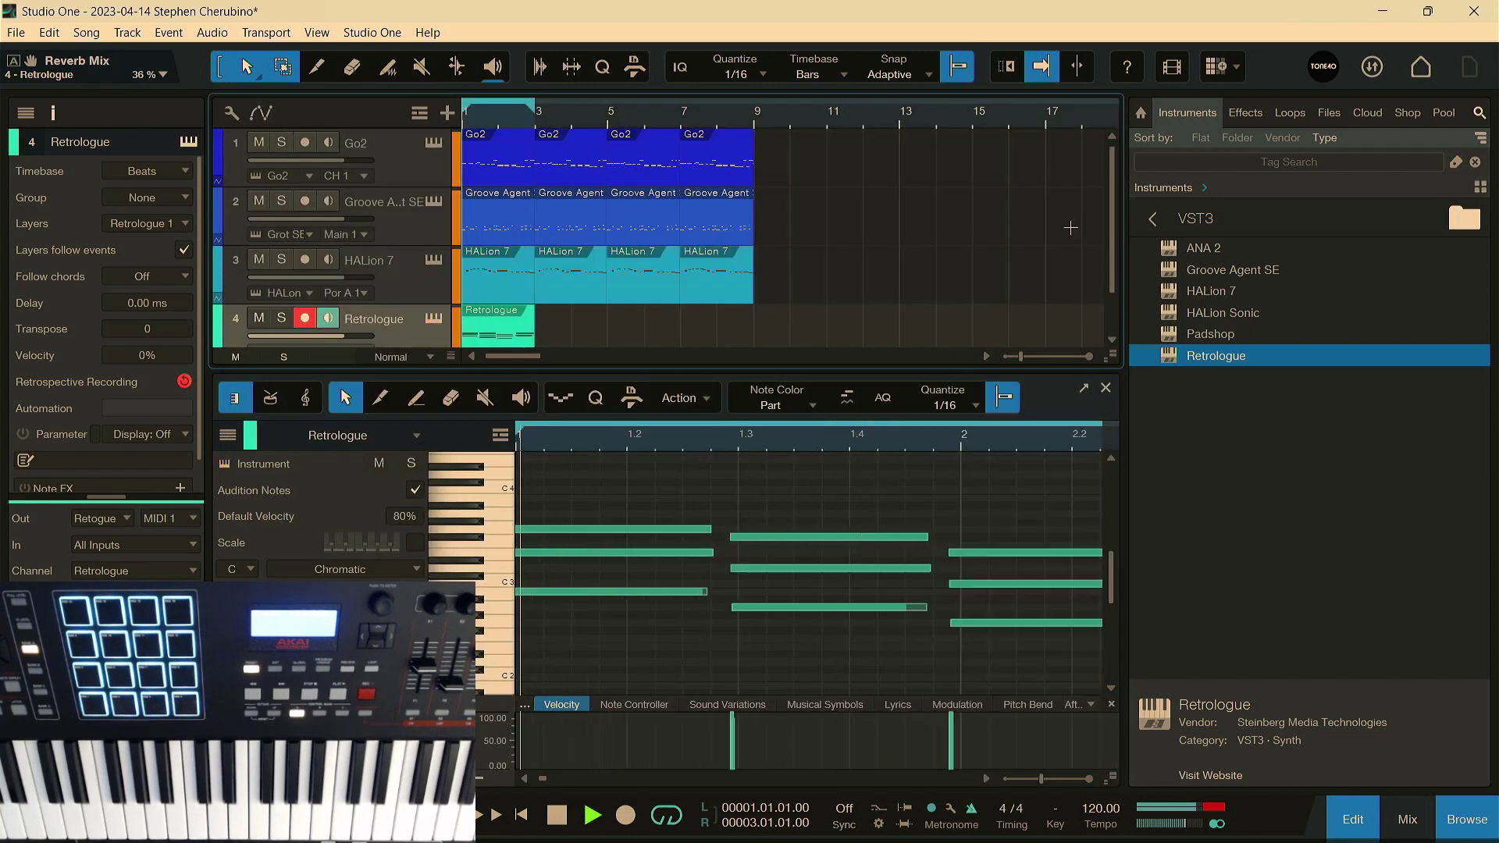
# Step: Set Retrologue's filter cutoff to 1432 Hz on the synth page and close the instrument window
pyautogui.click(436, 318)
pyautogui.click(717, 189)
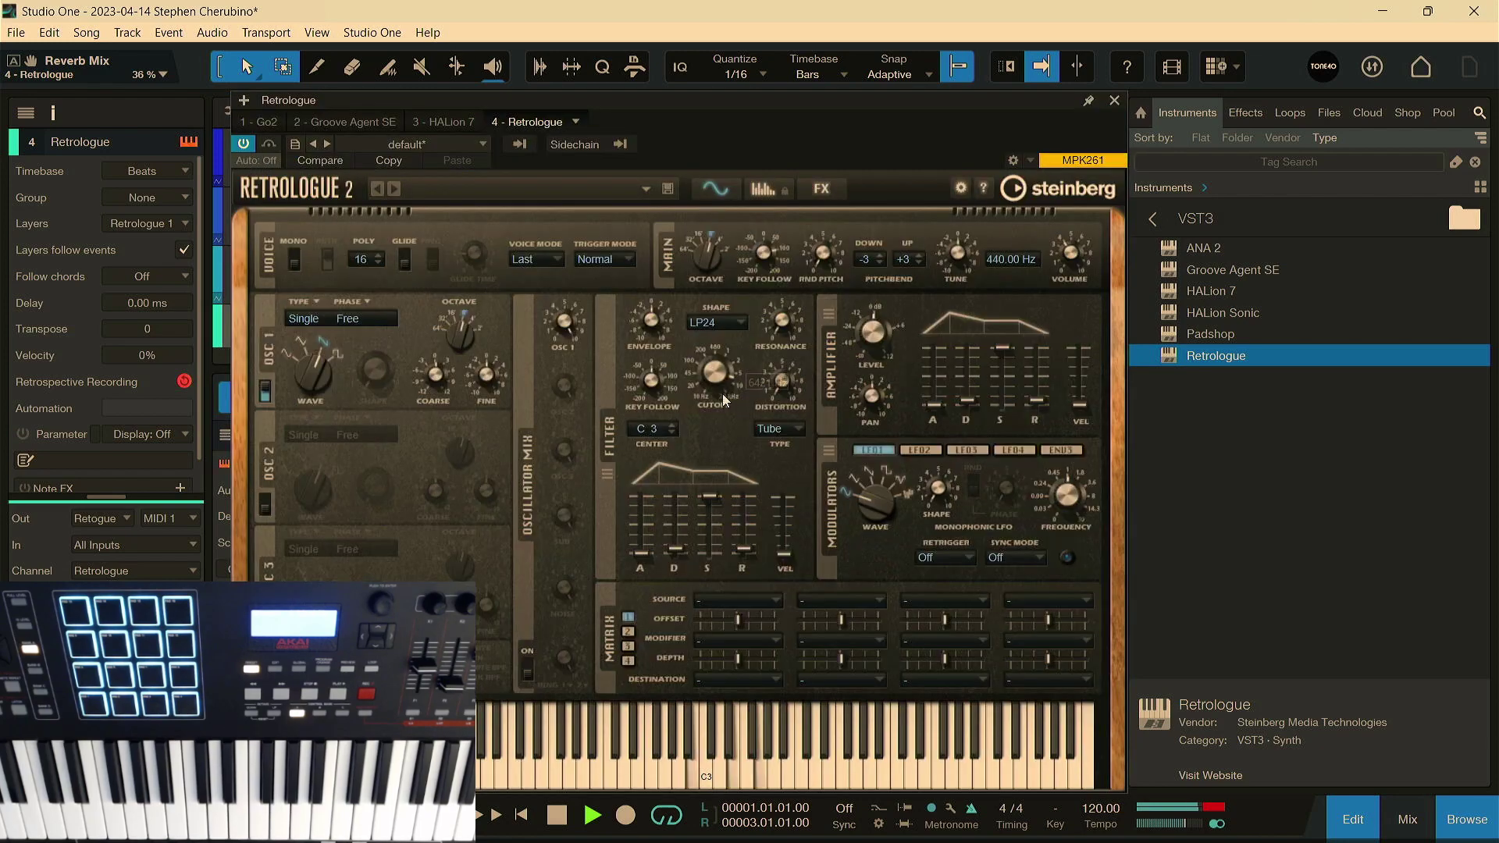
pyautogui.scroll(3, 726, 392)
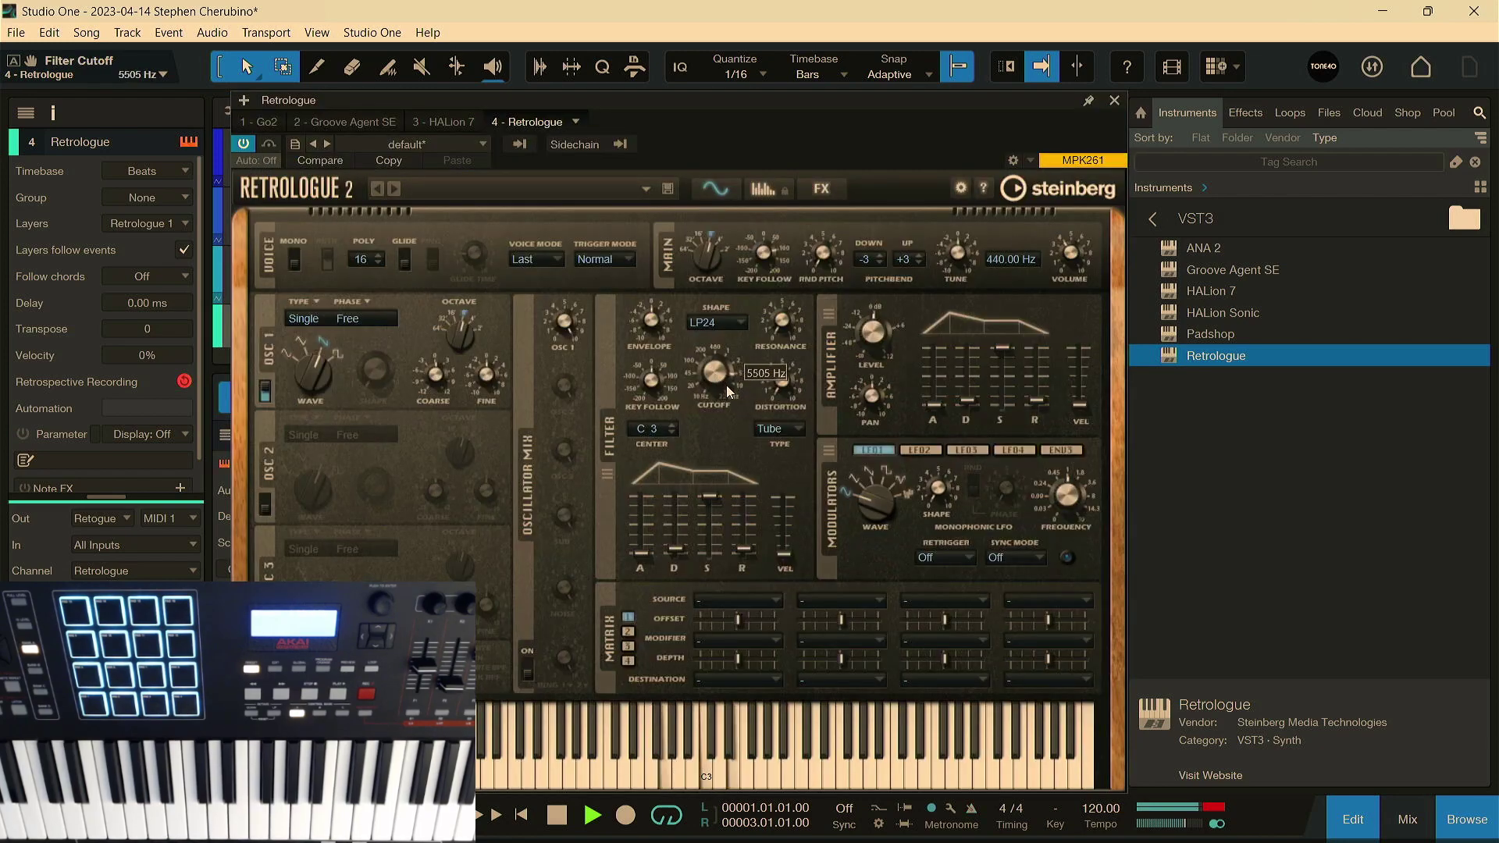
pyautogui.moveTo(726, 390); pyautogui.dragTo(747, 439)
pyautogui.click(1114, 100)
# Step: Stop playback, move the Retrologue event to bar 5, and duplicate it so it reaches bar 9
pyautogui.press('space')
pyautogui.moveTo(502, 341); pyautogui.dragTo(646, 345)
pyautogui.press('d')
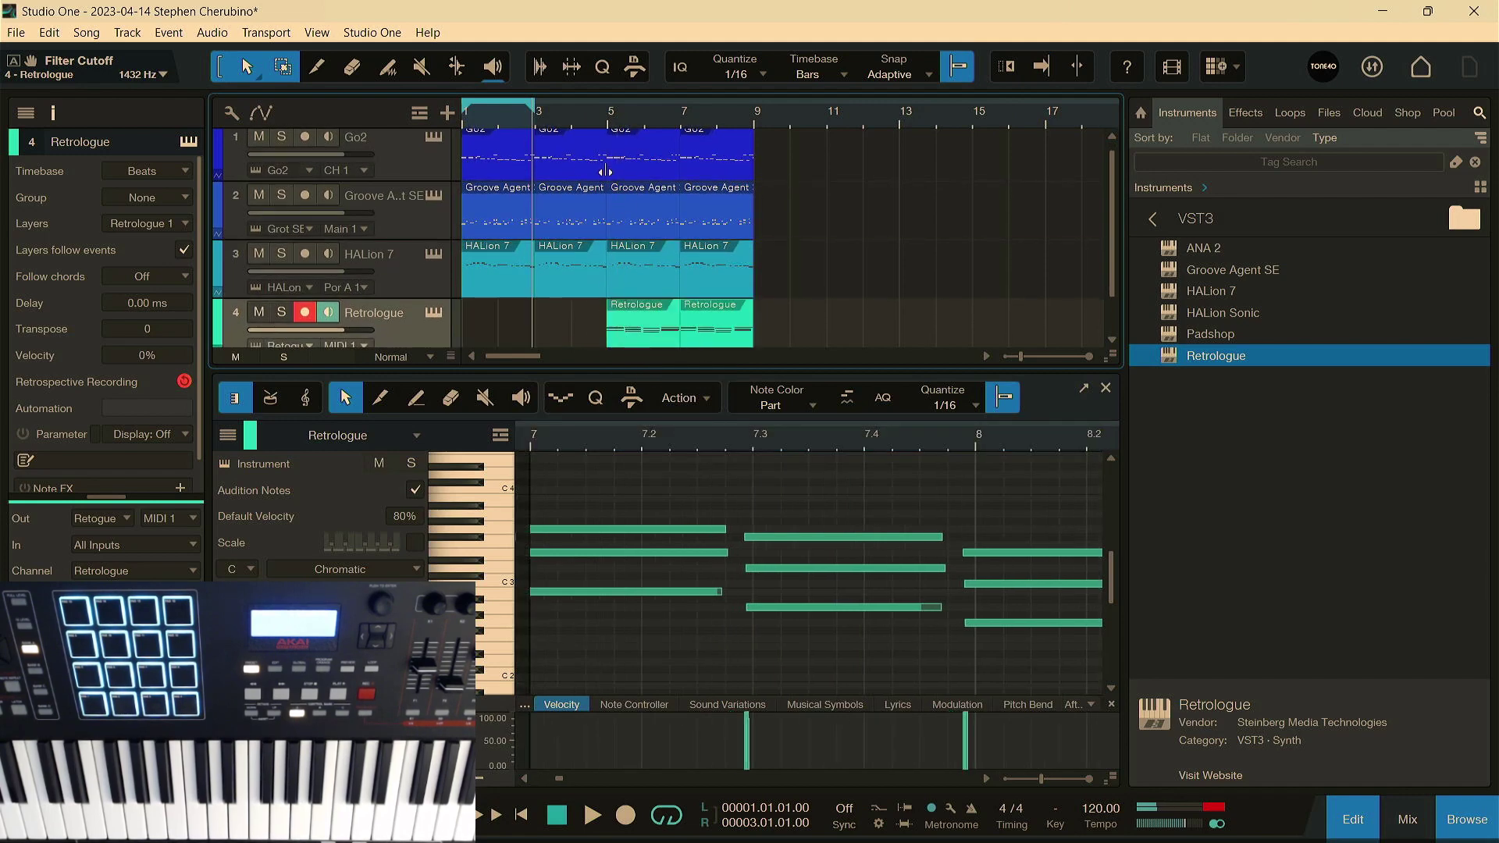
# Step: Delete the first Groove Agent SE event at bar 1 and play the song with the loop range extended to bar 9
pyautogui.click(502, 217)
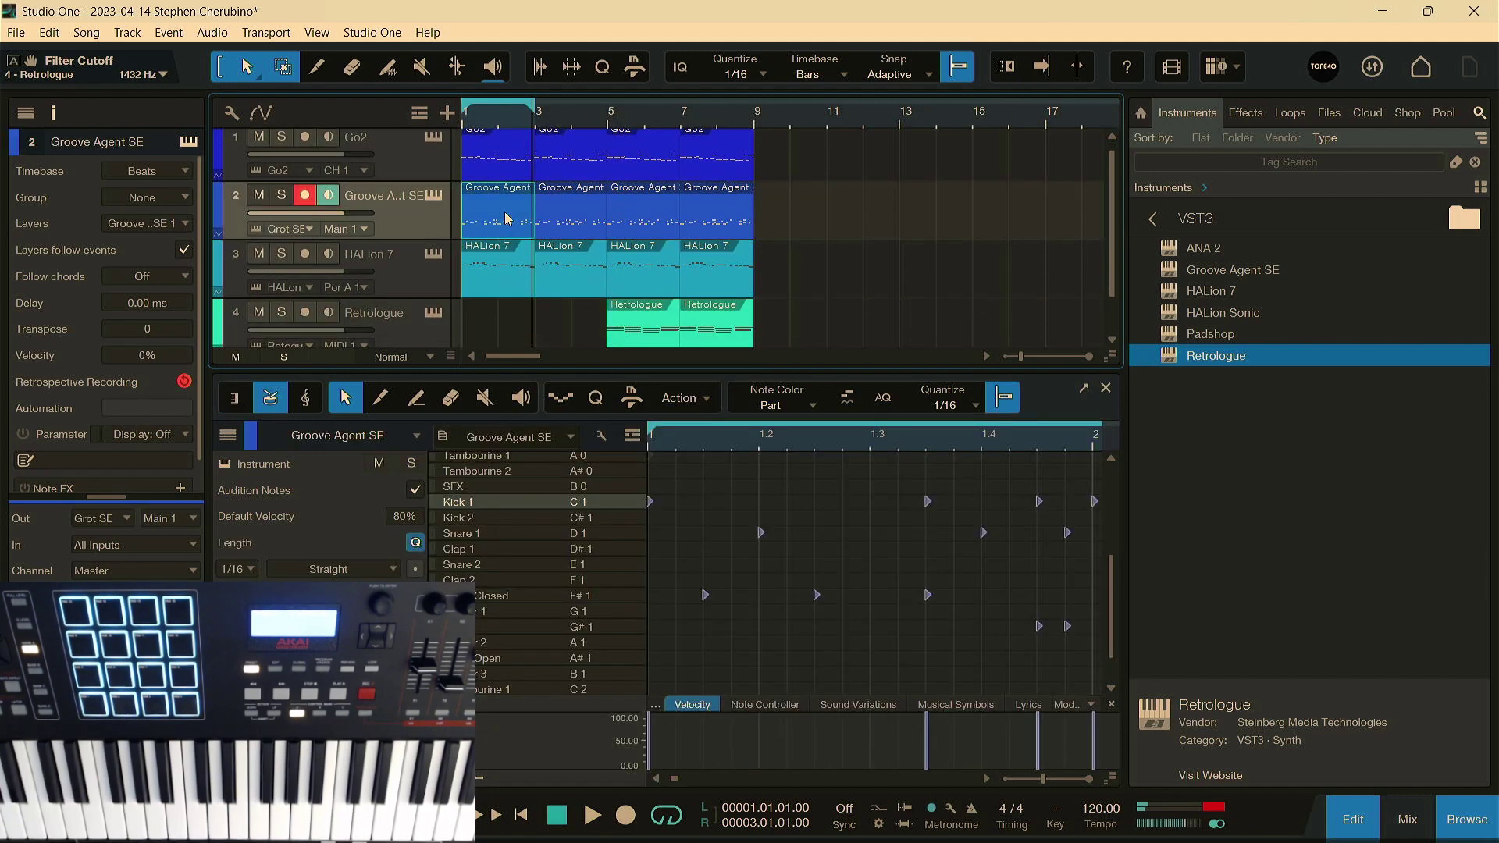
pyautogui.press('Delete')
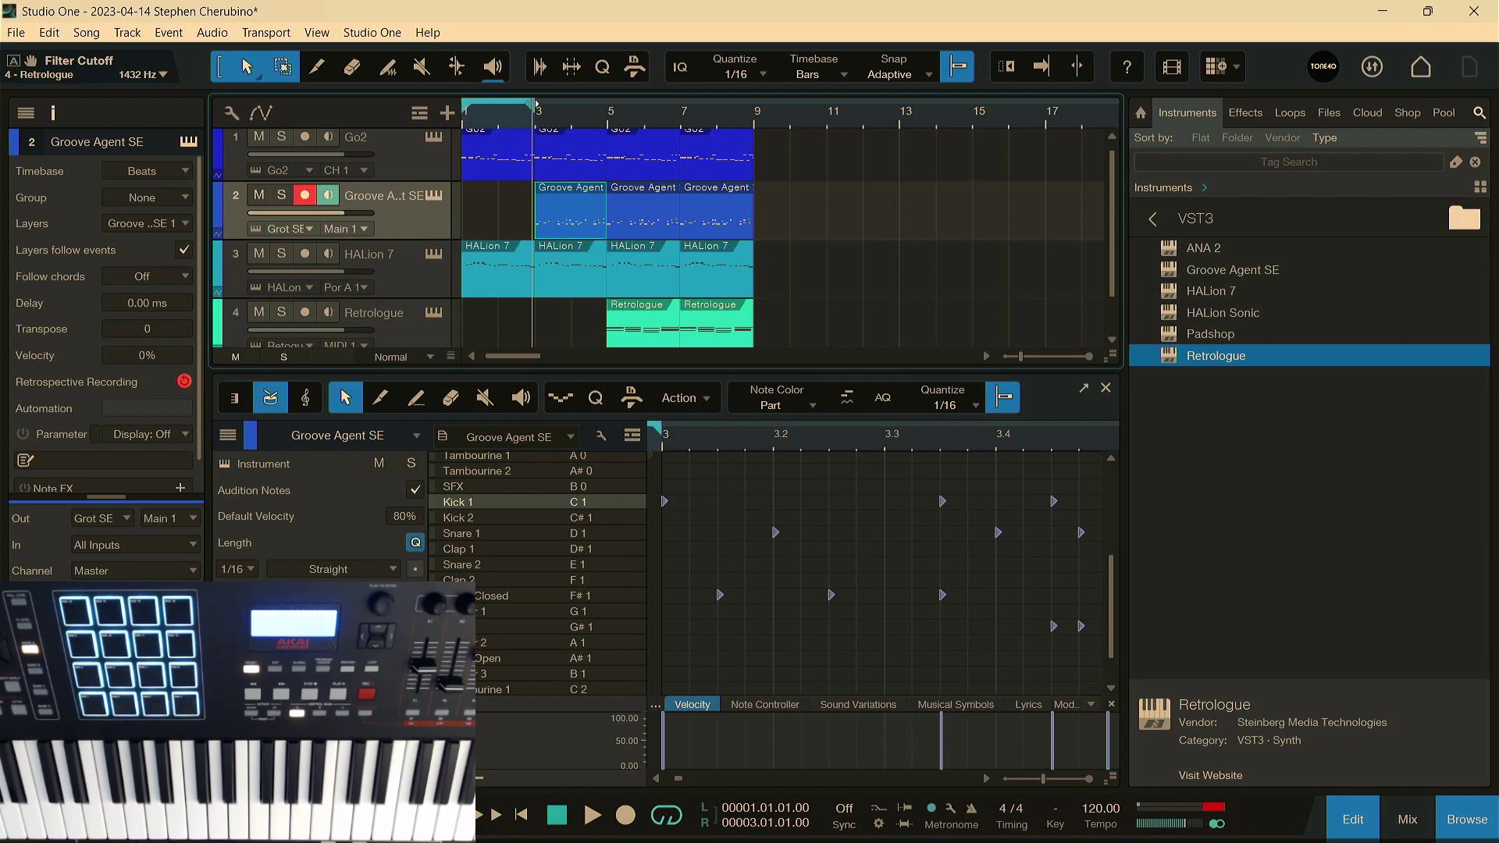
pyautogui.moveTo(536, 104); pyautogui.dragTo(758, 164)
pyautogui.press('space')
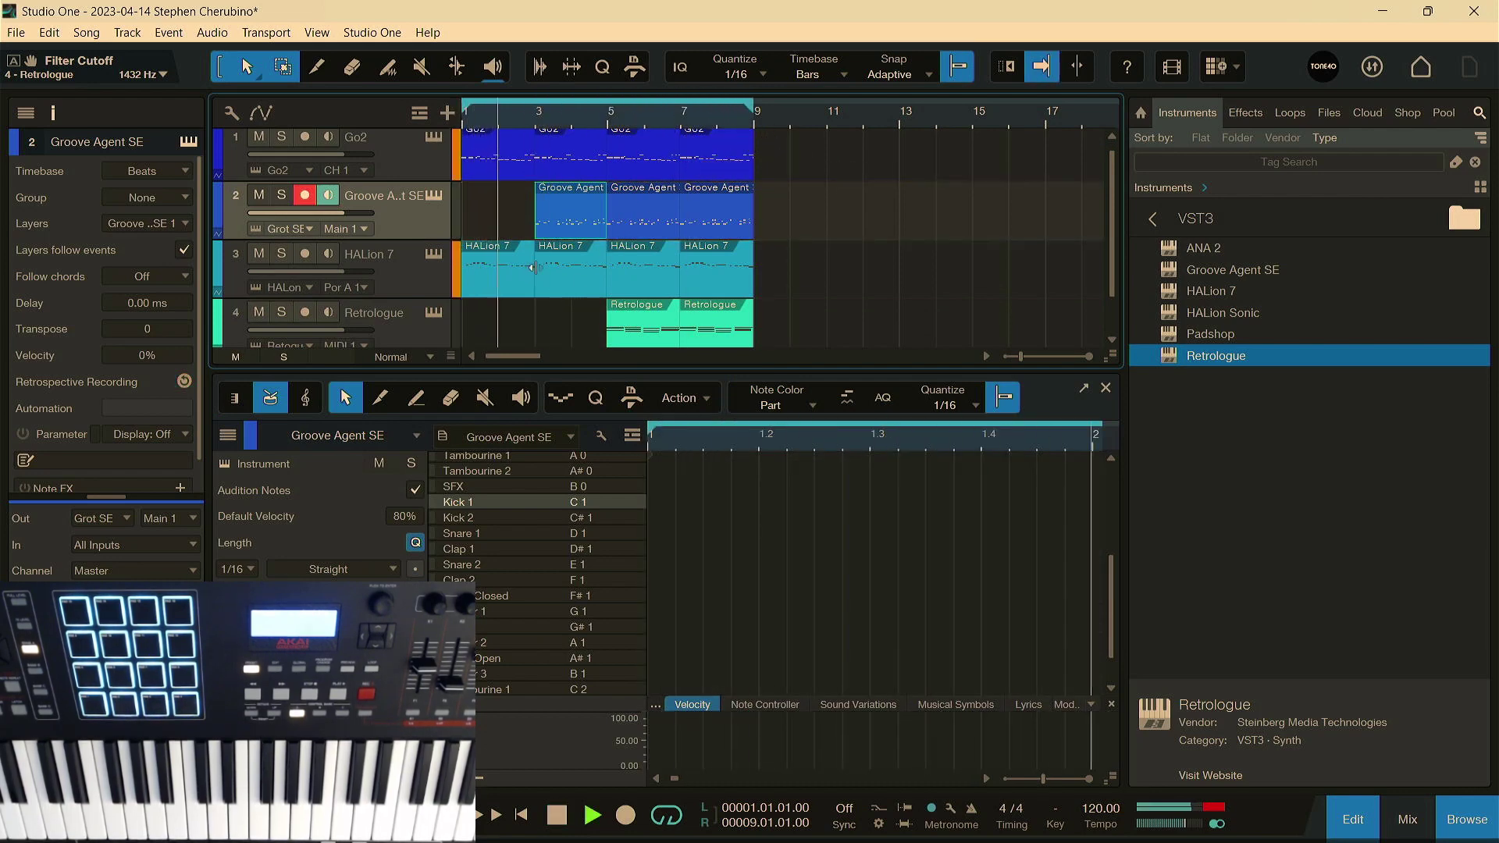
# Step: Stagger the entries by deleting the HALion 7 event at bar 1, Groove Agent SE at bar 3 and Retrologue at bar 5; close the editor
pyautogui.click(513, 288)
pyautogui.press('Delete')
pyautogui.click(575, 224)
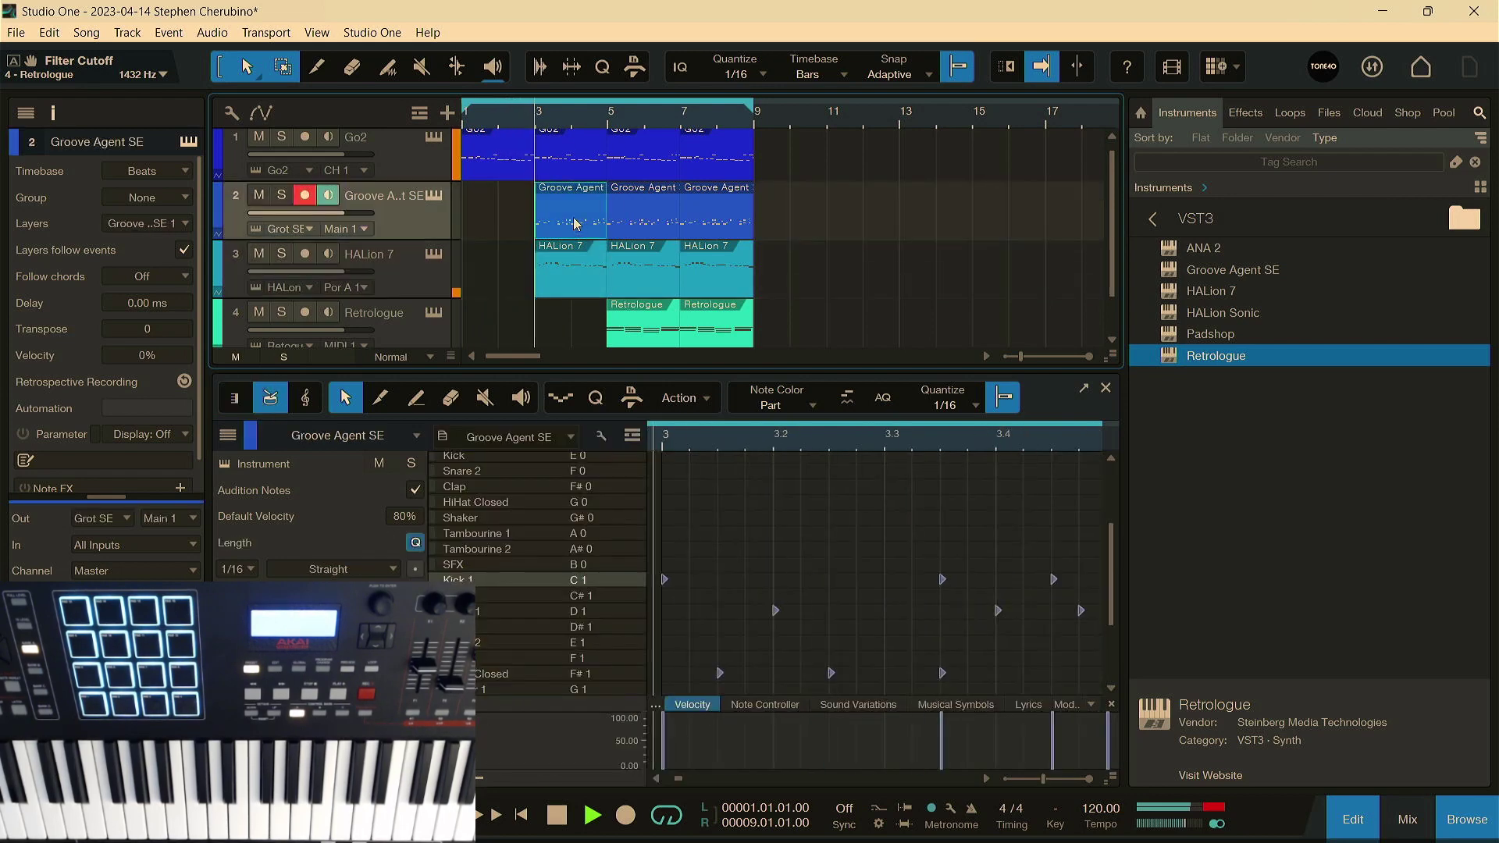
pyautogui.press('Delete')
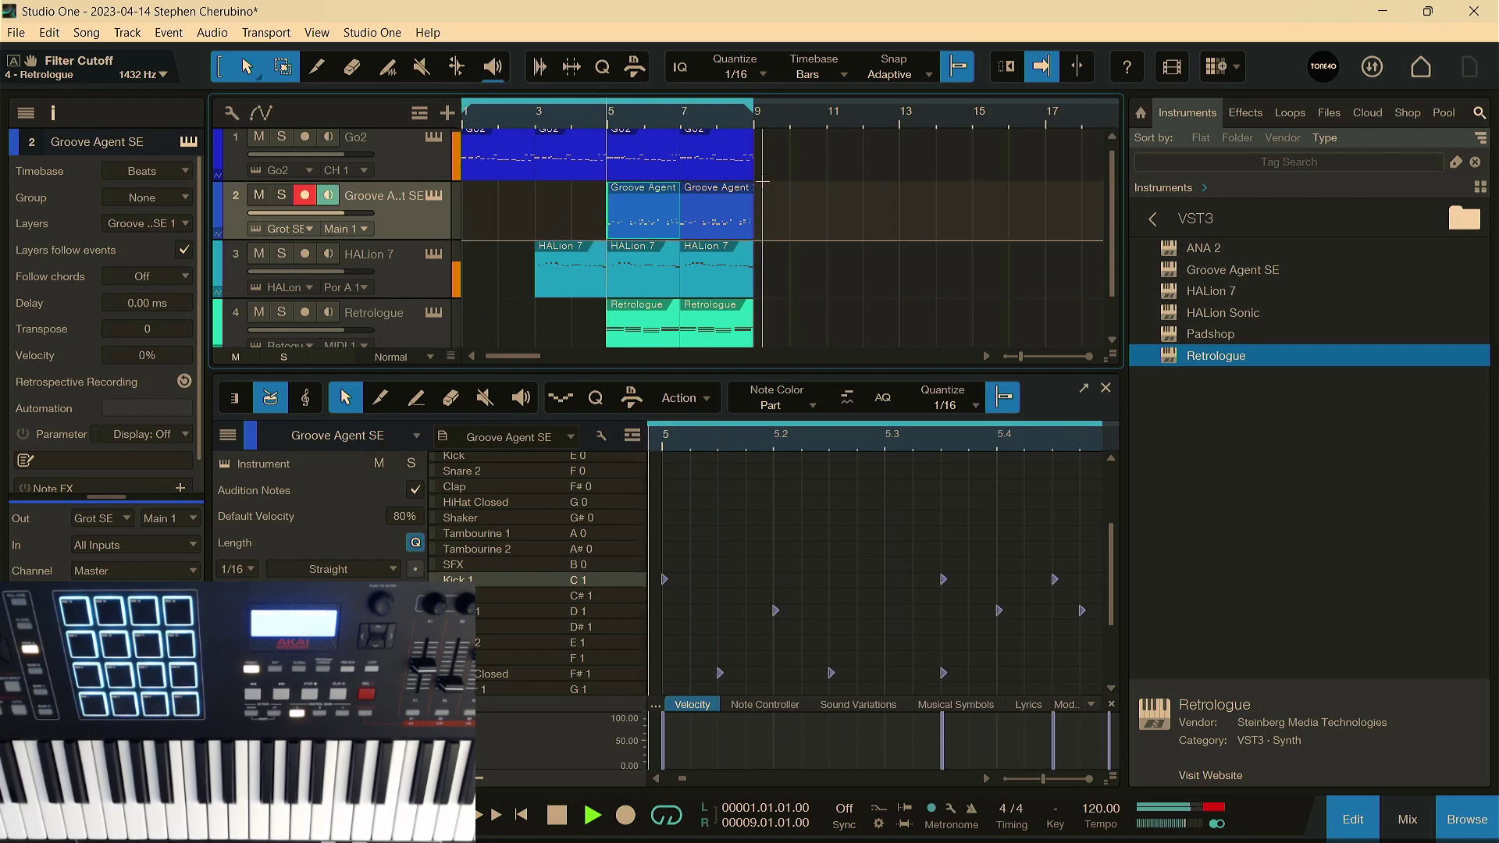
pyautogui.click(667, 335)
pyautogui.press('Delete')
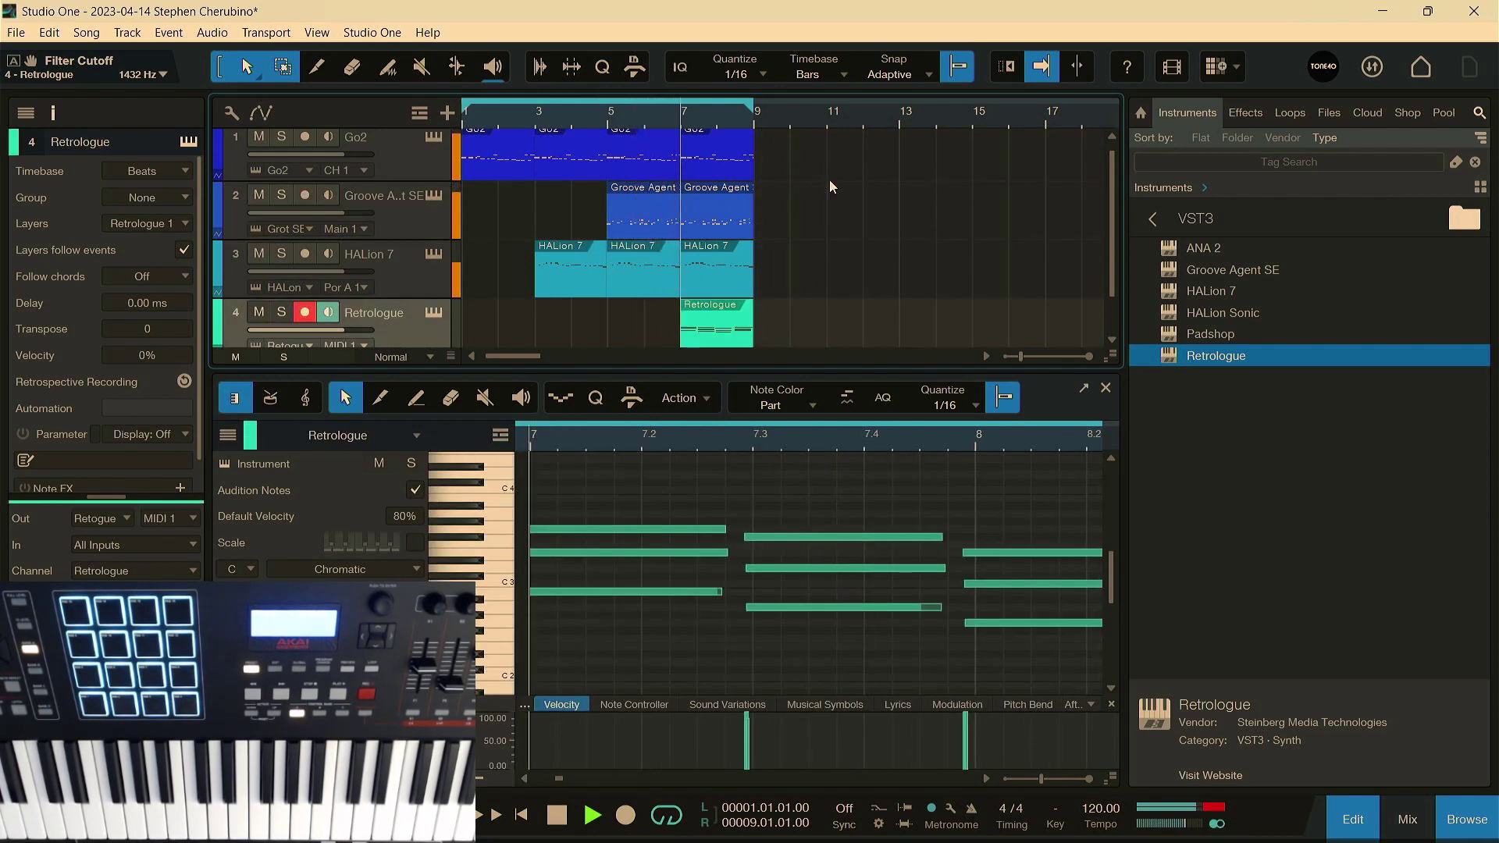
pyautogui.click(1105, 389)
pyautogui.press('space')
# Step: Select the events of all four tracks at bar 7 and duplicate them four times to reach bar 17
pyautogui.moveTo(787, 357); pyautogui.dragTo(689, 178)
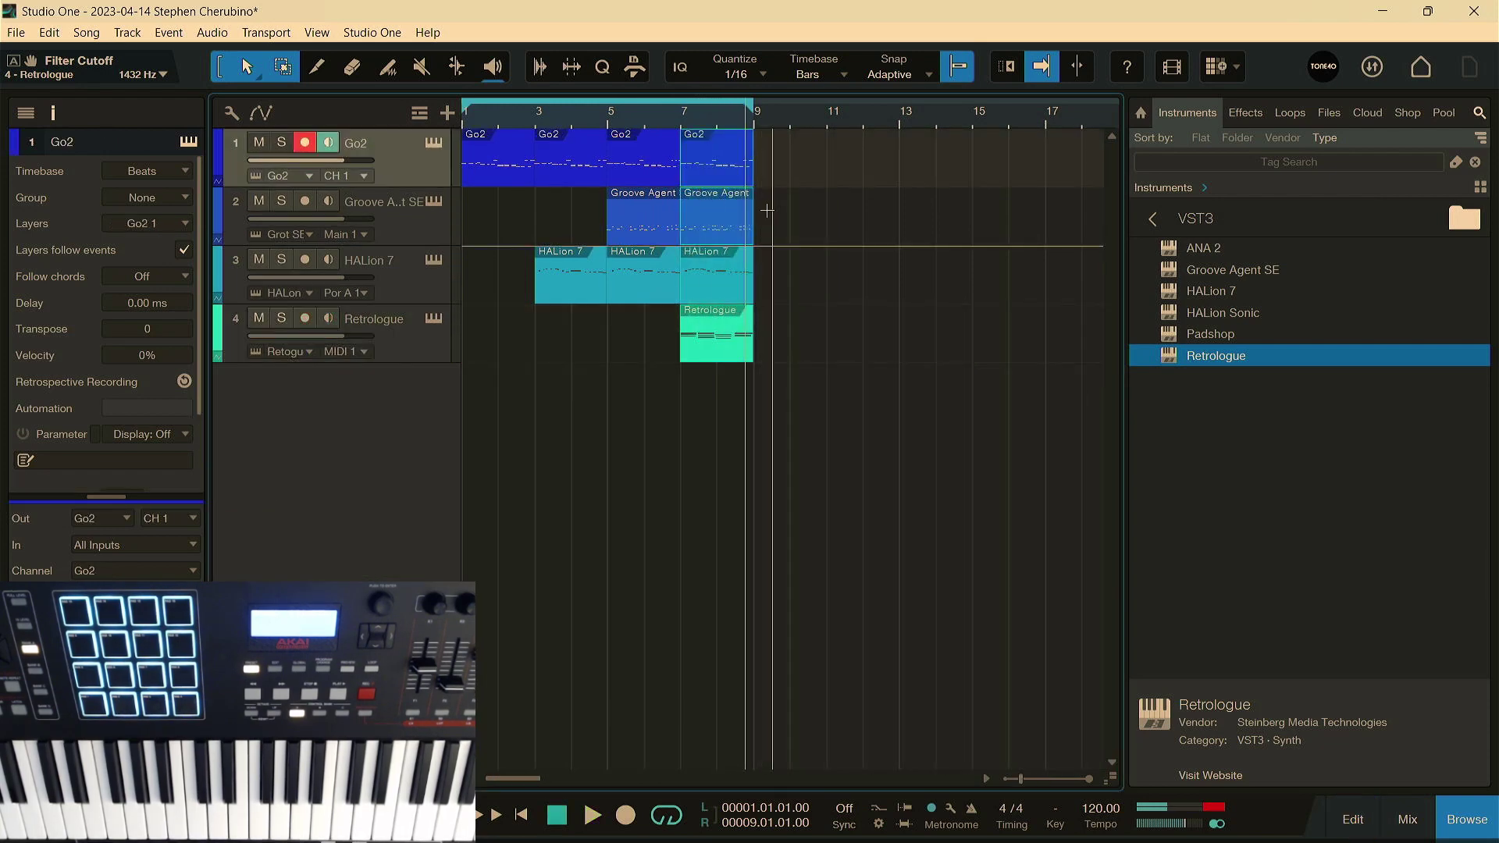
pyautogui.press('d')
pyautogui.press('d')
pyautogui.press('d')
pyautogui.press('d')
# Step: Show the Arranger track and add an Intro section over bars 1 to 9 and a Verse section over bars 9 to 17
pyautogui.click(425, 113)
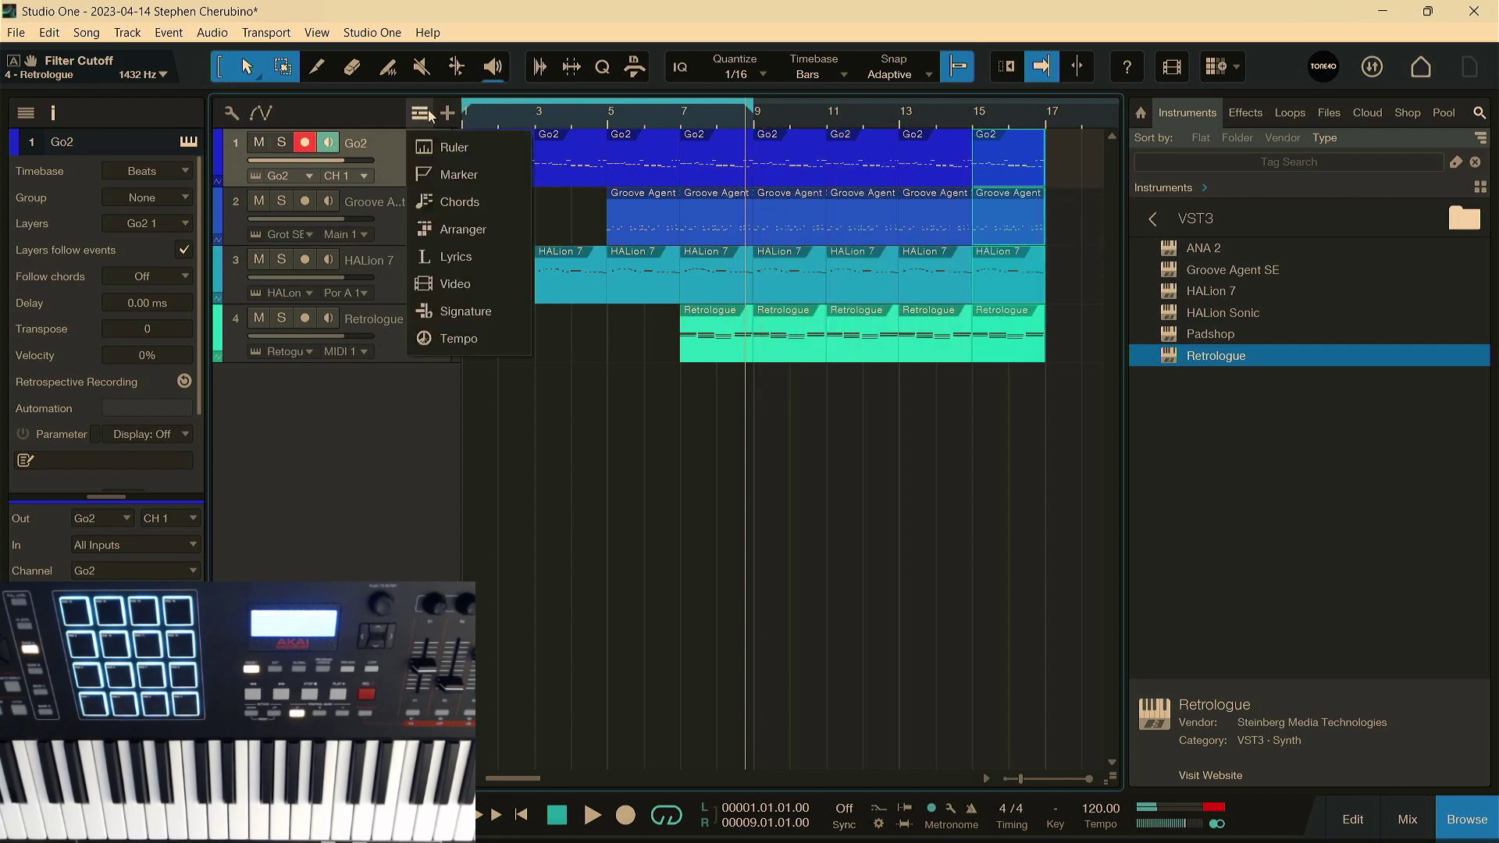
pyautogui.click(469, 229)
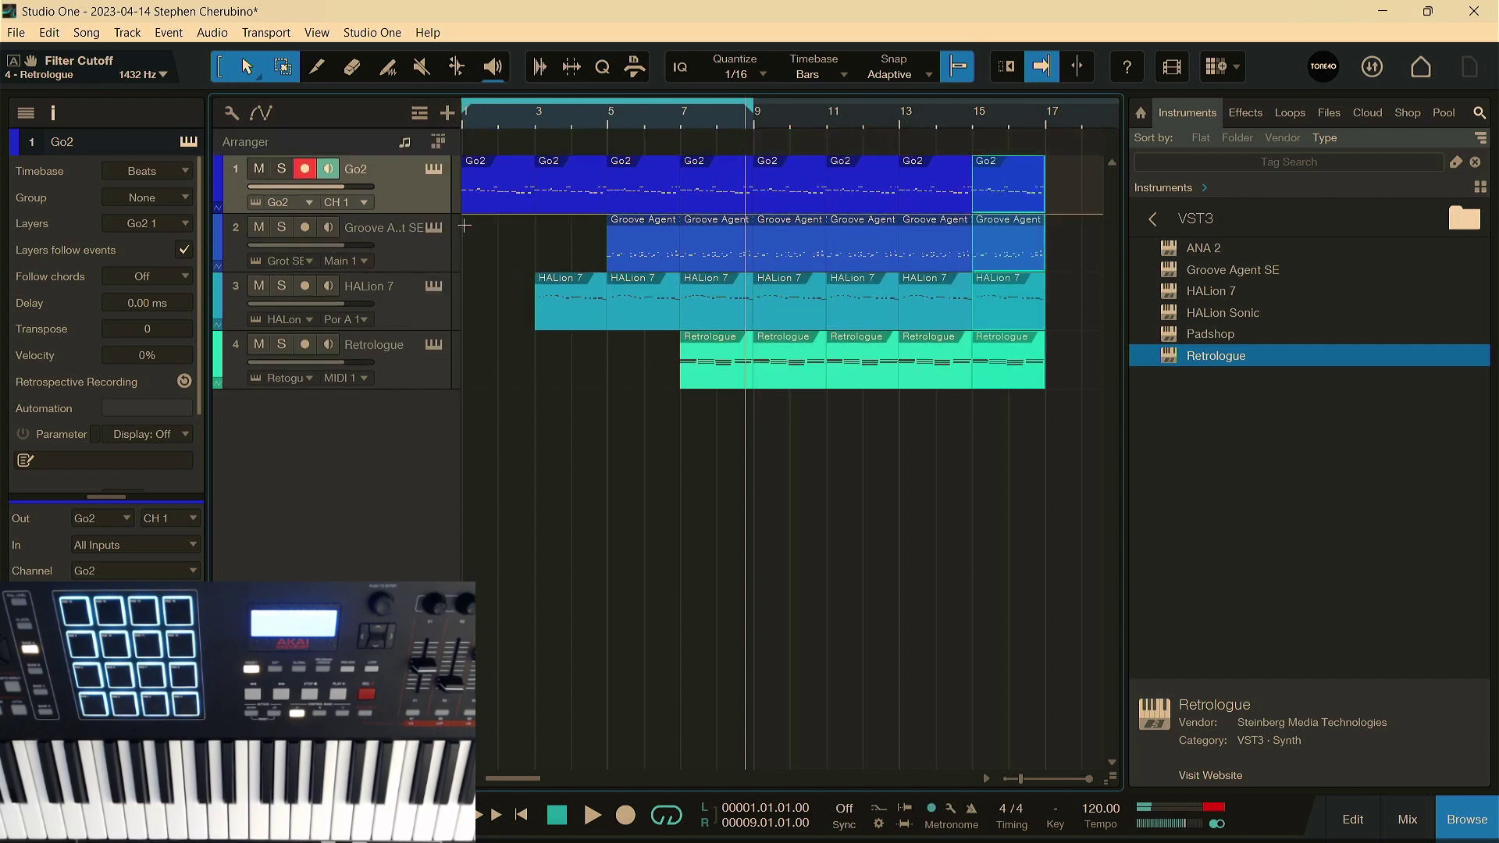
pyautogui.doubleClick(584, 142)
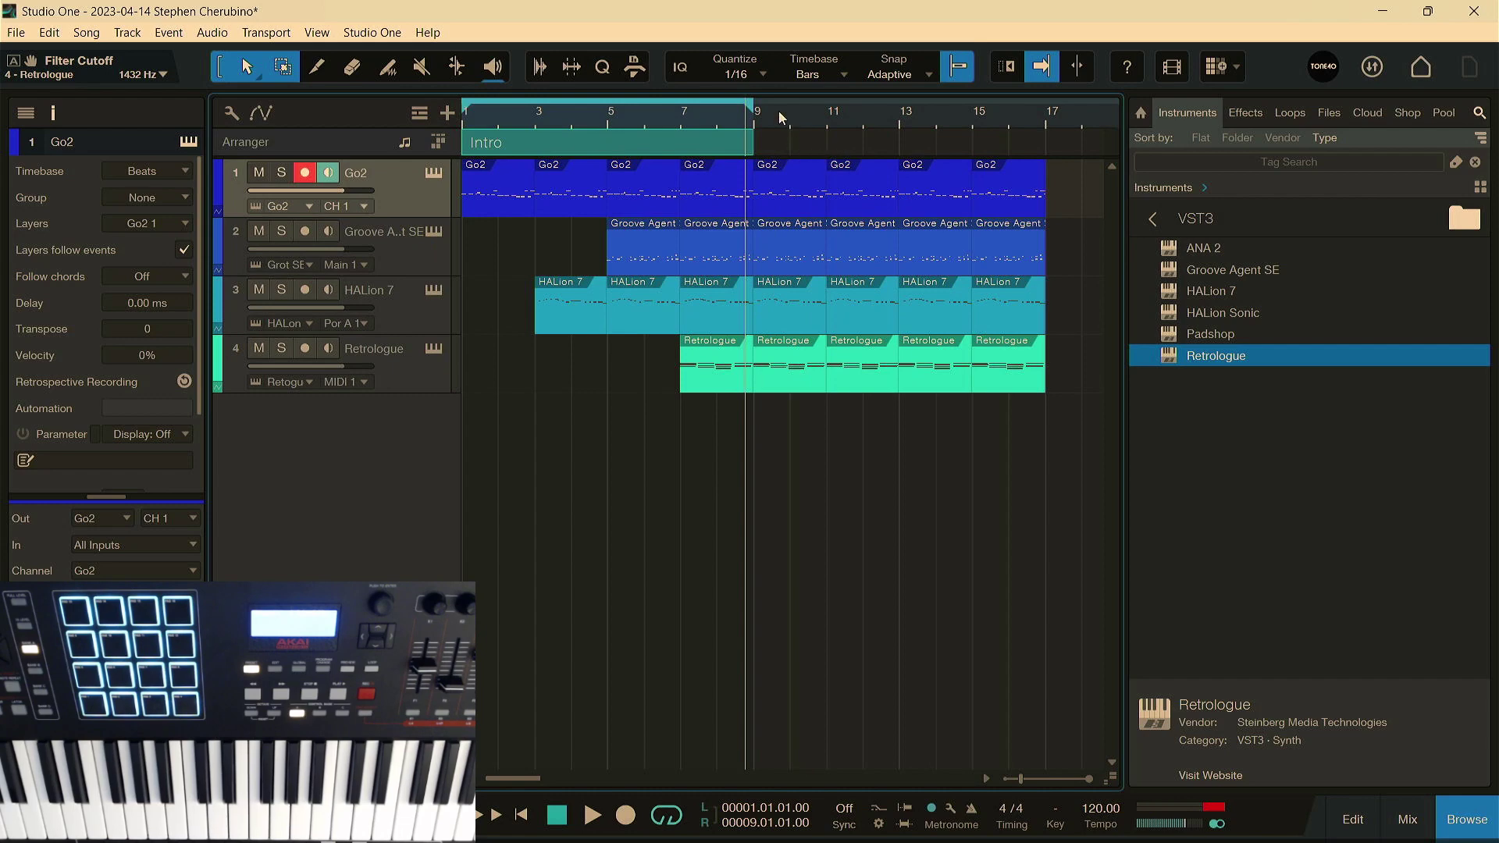
pyautogui.moveTo(763, 97); pyautogui.dragTo(1054, 117)
pyautogui.doubleClick(952, 135)
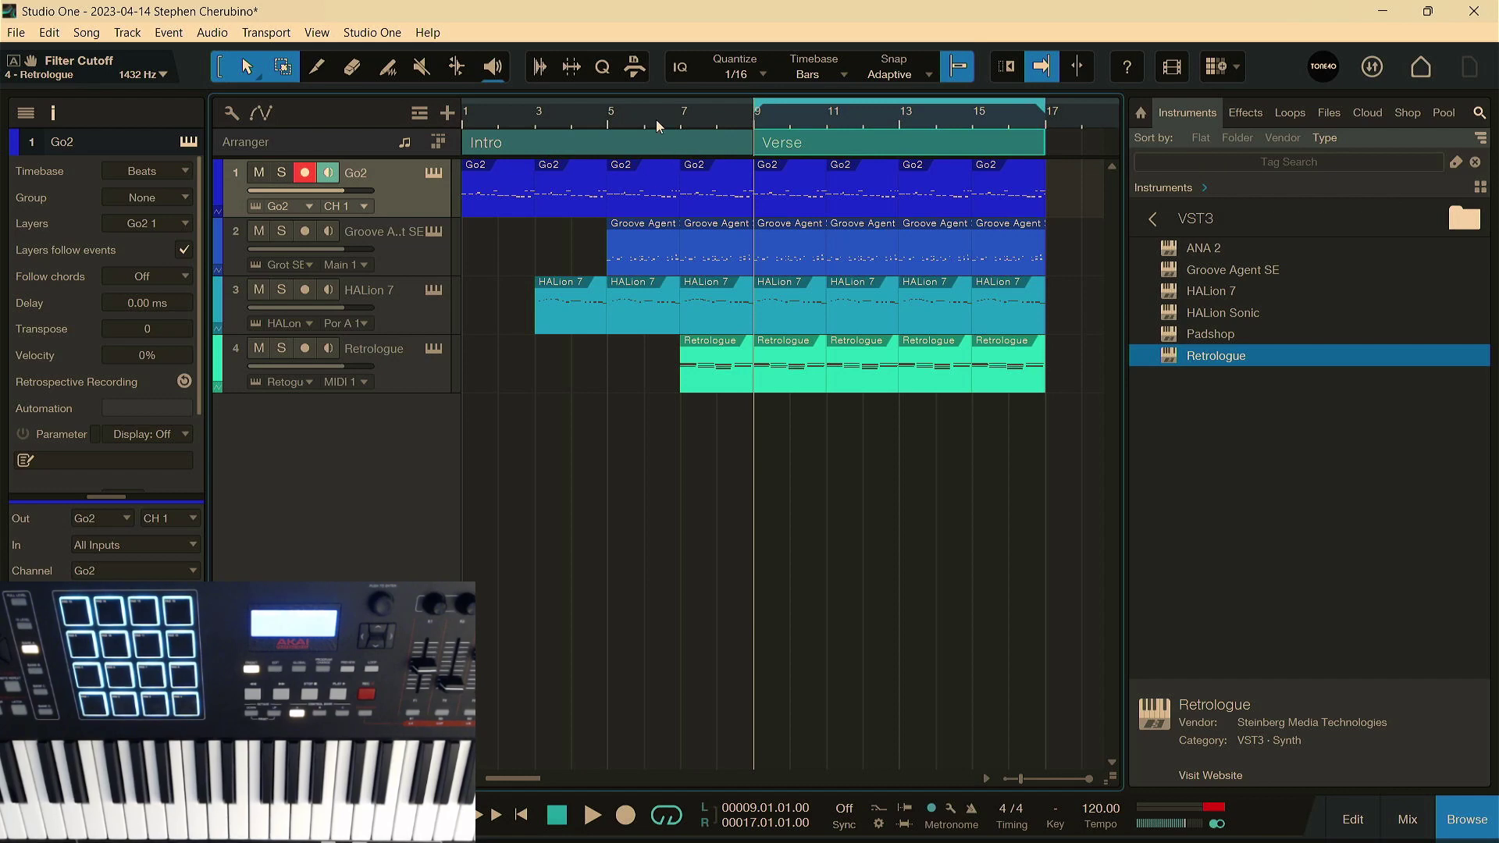
# Step: Move the HALion 7 event from bar 3 to bar 1, delete the Go2 event there, and duplicate the HALion 7 event to fill bars 3 to 5
pyautogui.press('space')
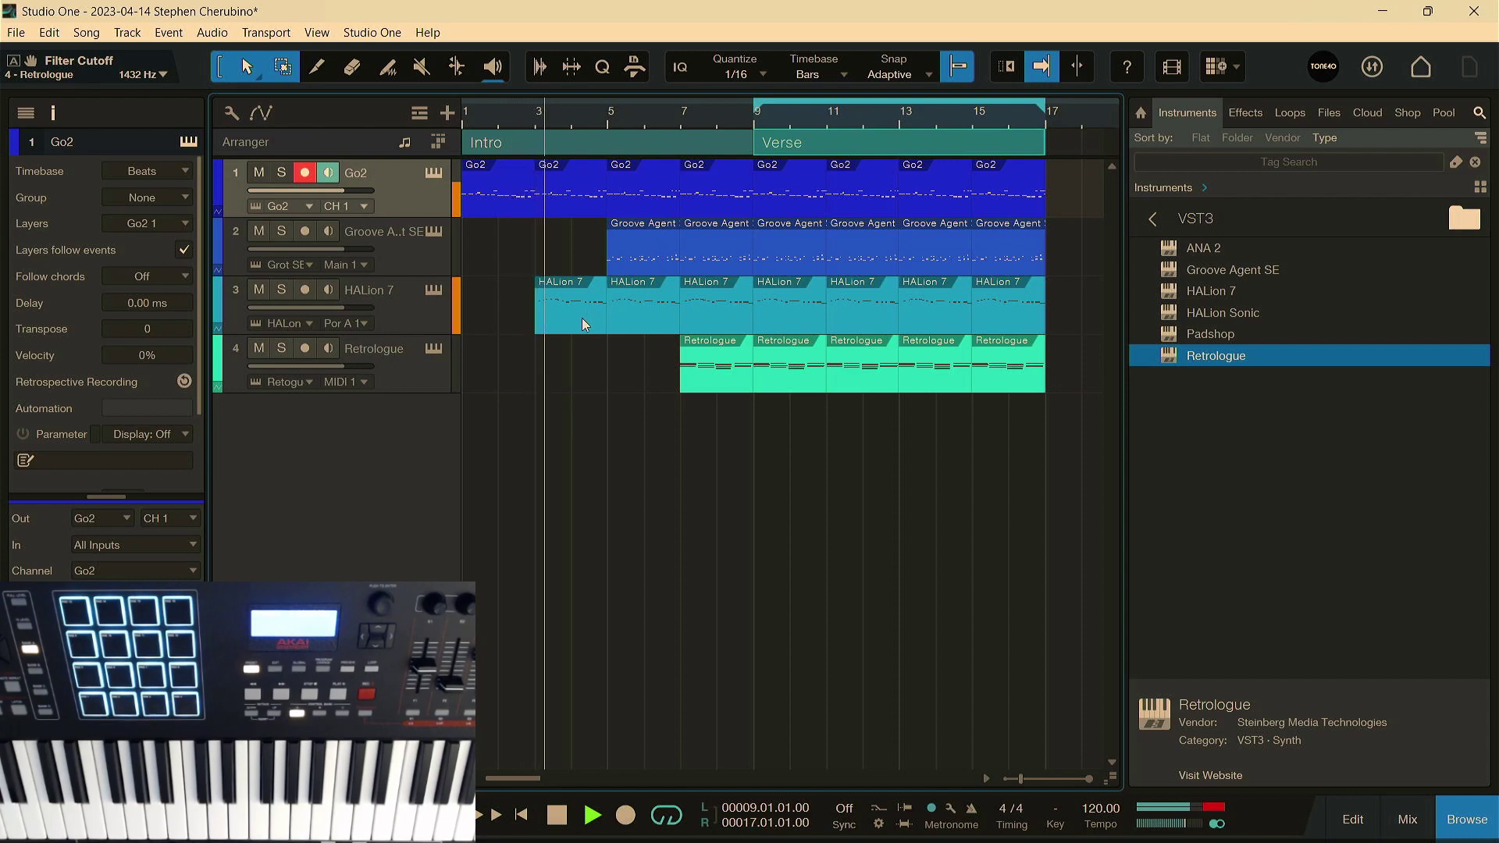
pyautogui.press('space')
pyautogui.moveTo(582, 317); pyautogui.dragTo(490, 315)
pyautogui.click(500, 207)
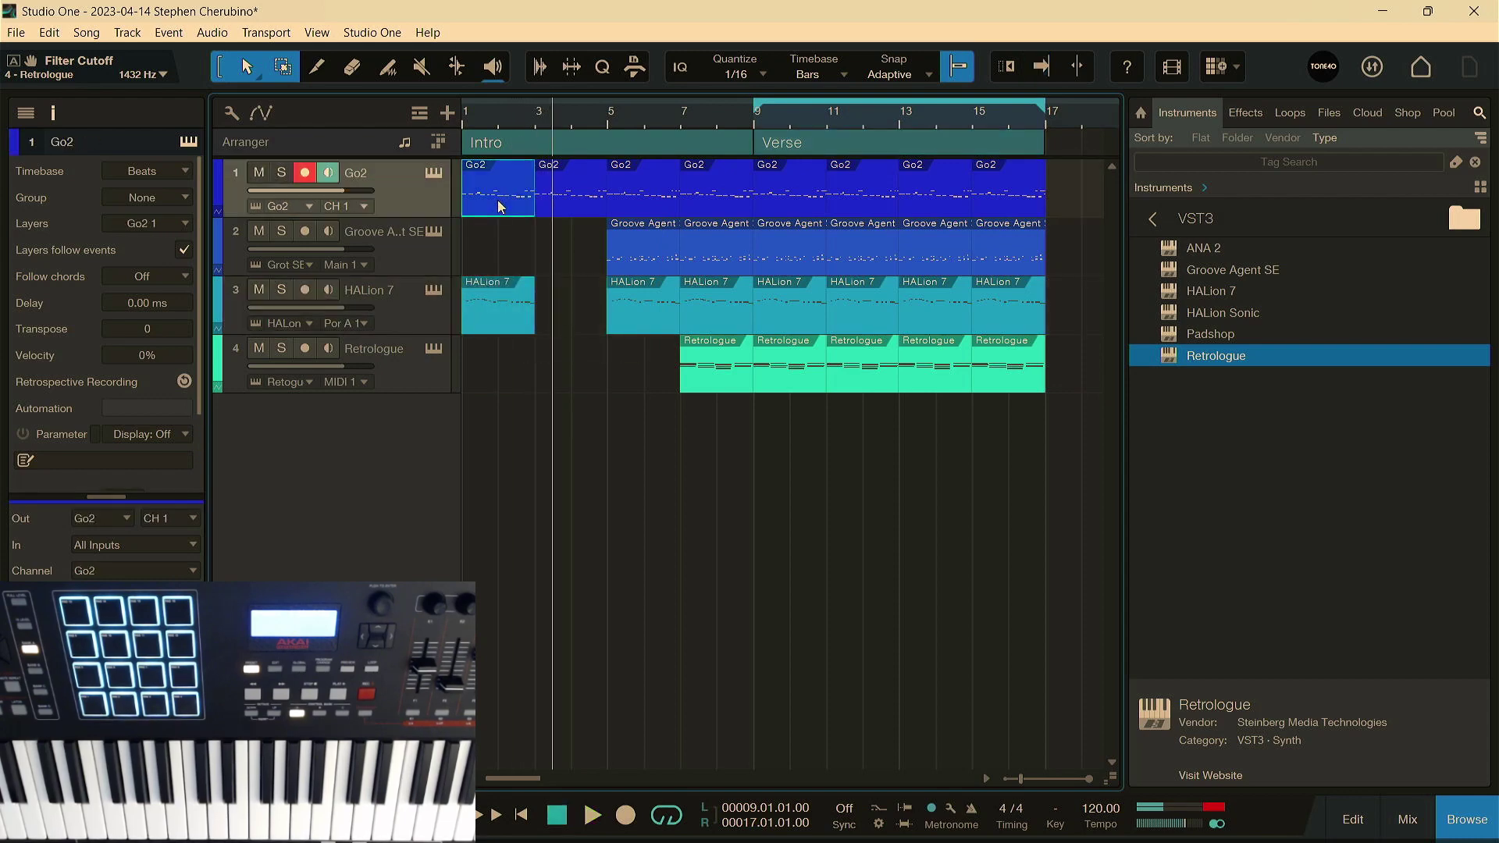
pyautogui.click(517, 320)
pyautogui.press('d')
pyautogui.press('space')
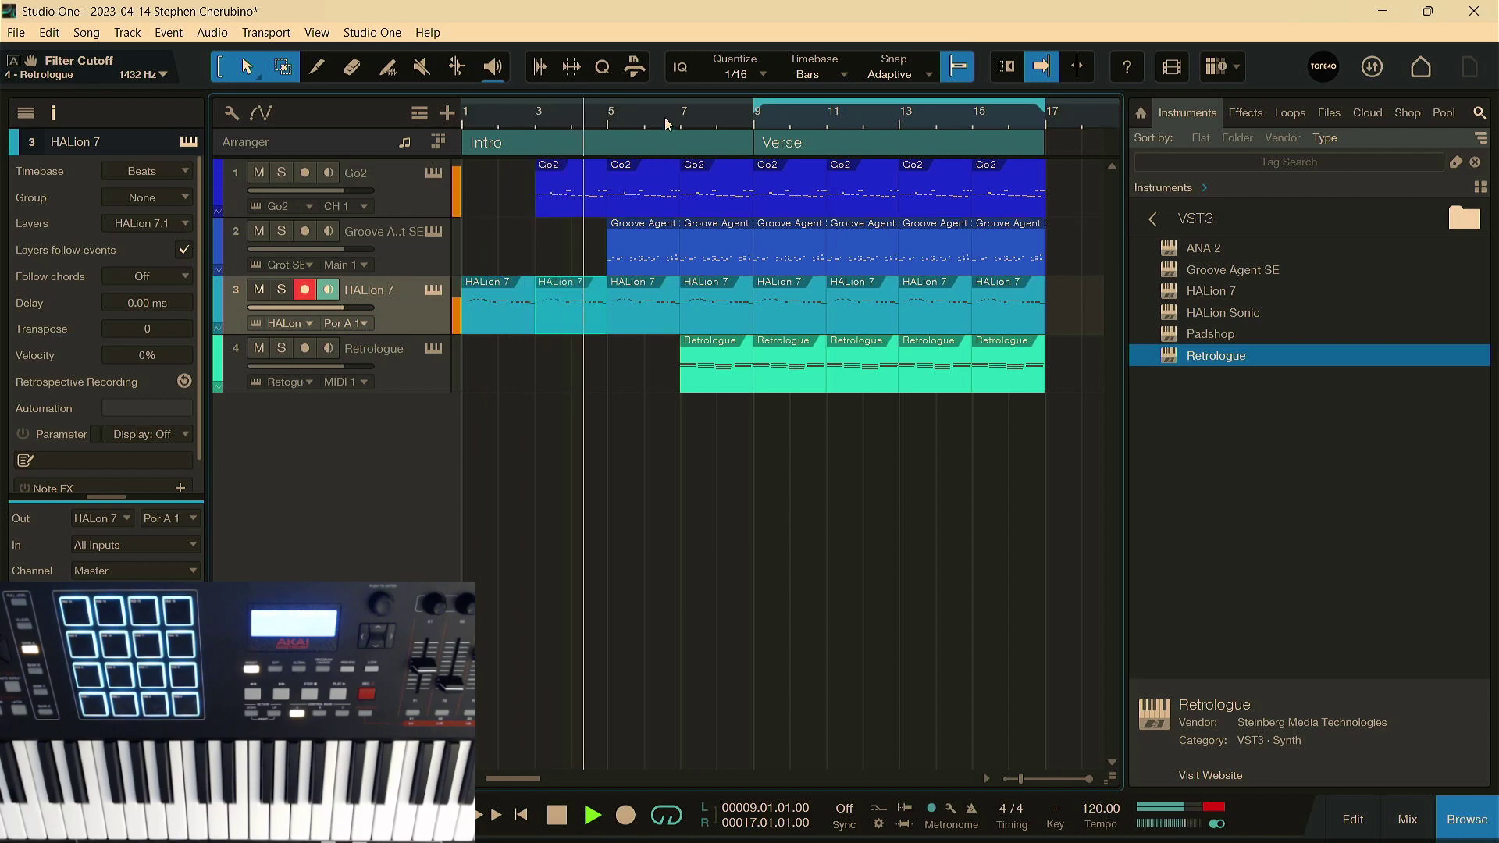
# Step: Delete the Groove Agent SE events at bars 5 and 7 so the drums enter with the Verse, then stop playback
pyautogui.moveTo(664, 115); pyautogui.dragTo(625, 114)
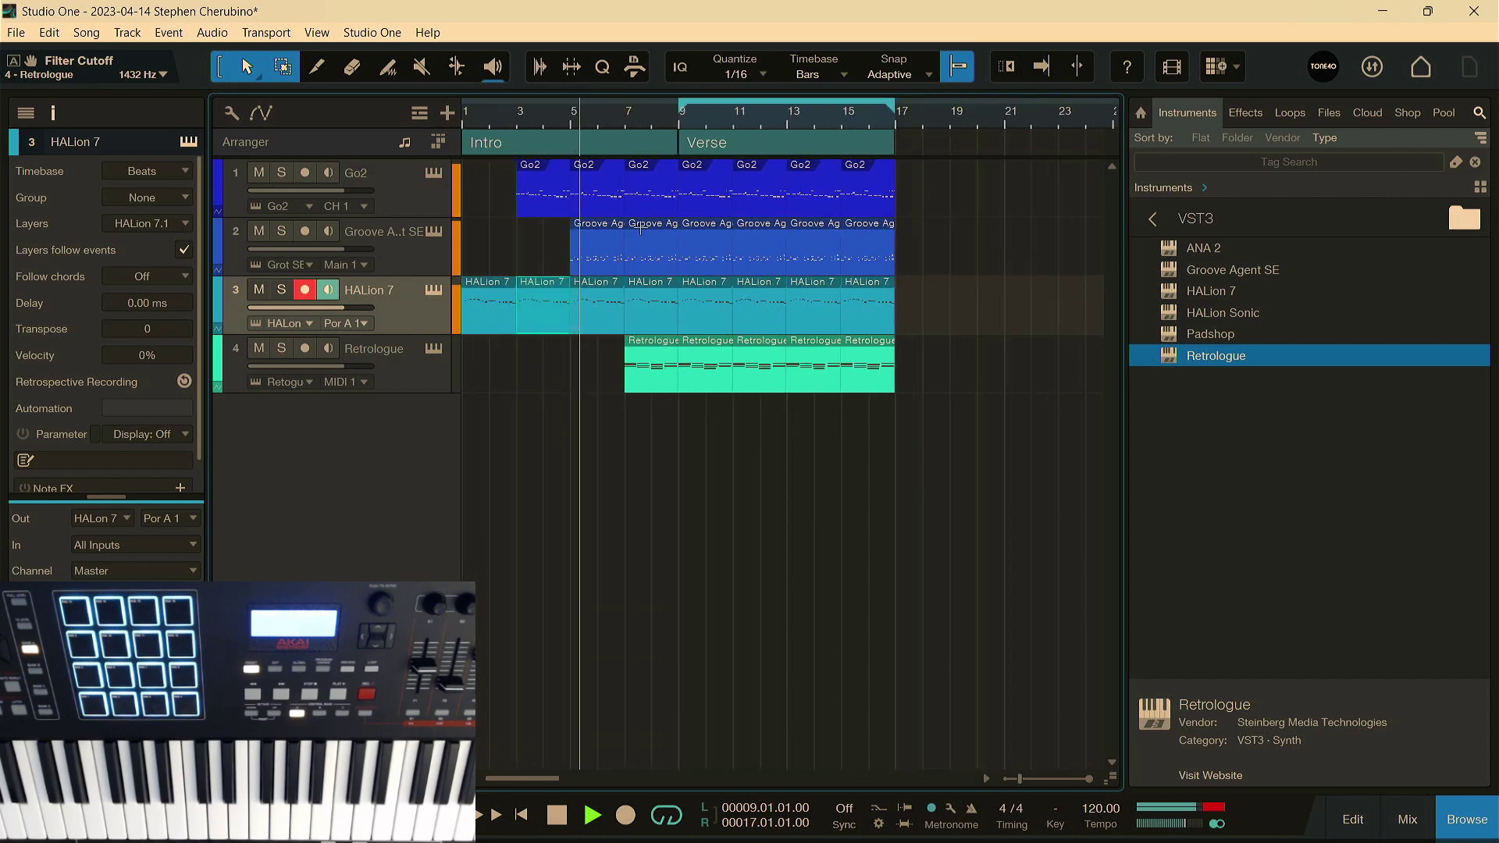
pyautogui.click(664, 261)
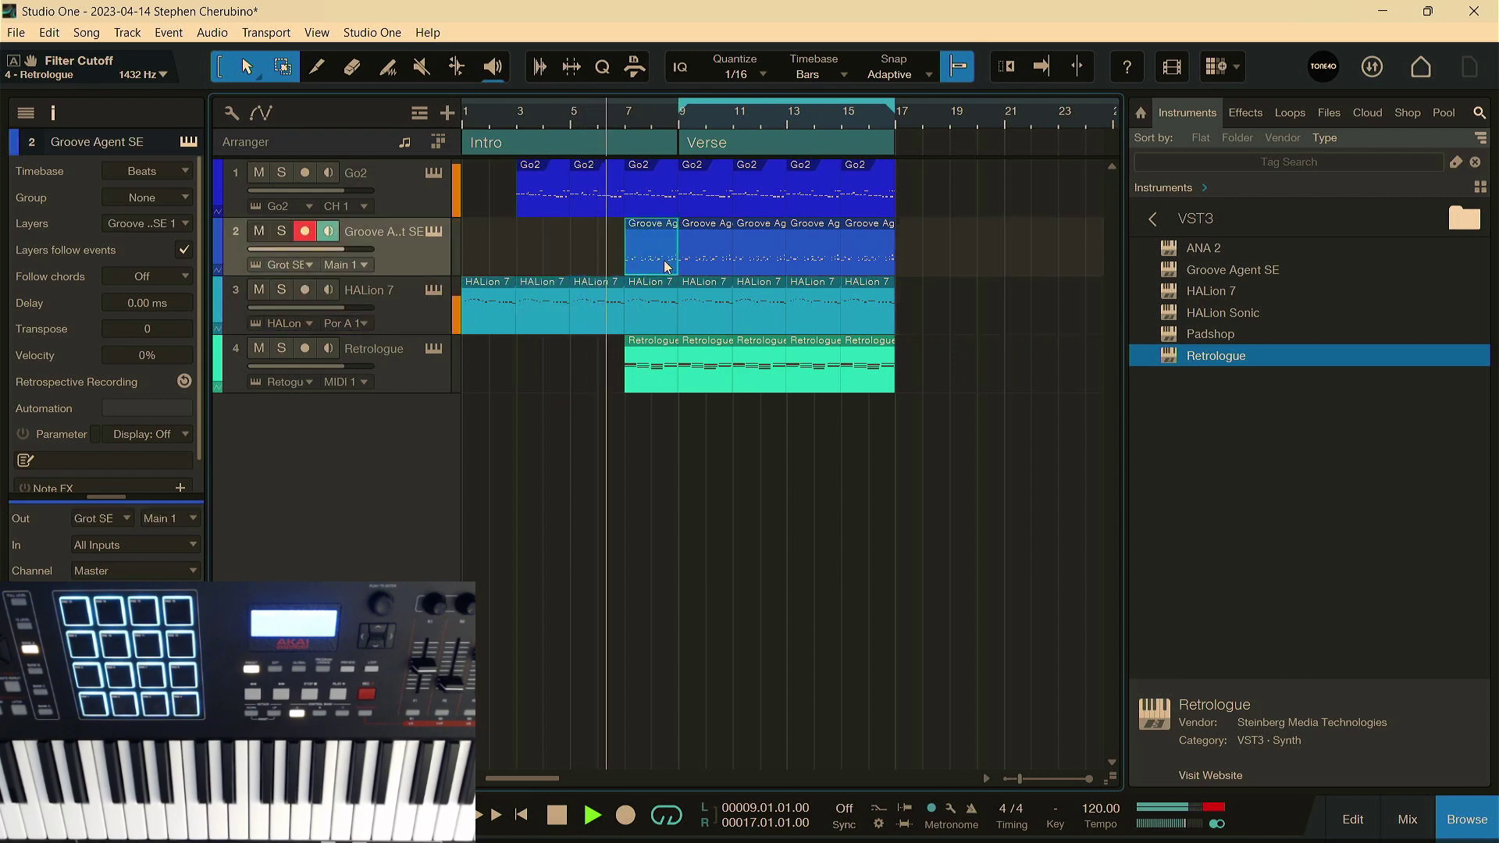
pyautogui.press('Delete')
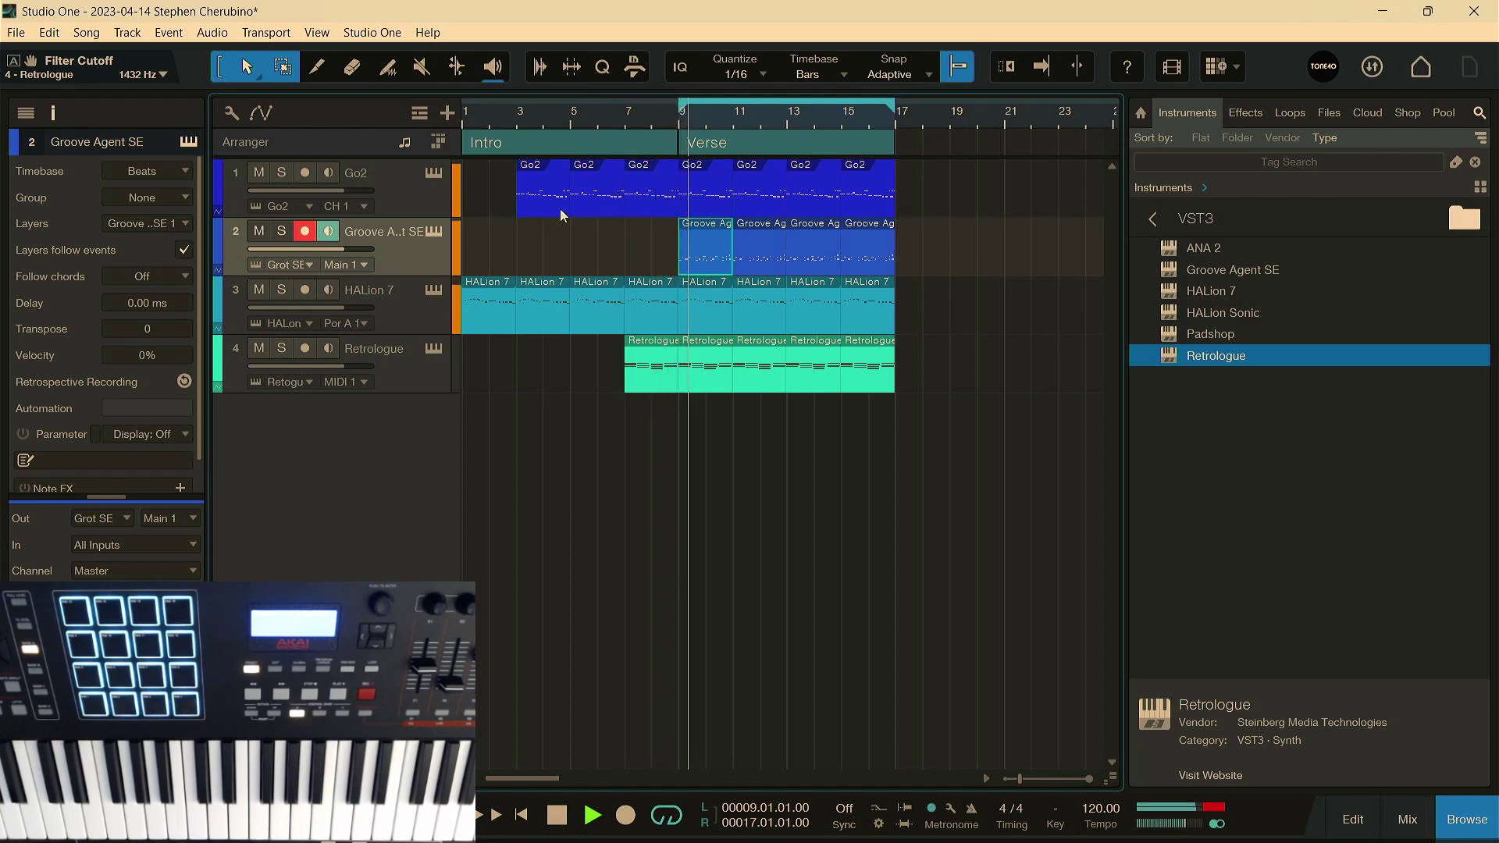
pyautogui.press('space')
pyautogui.press('f')
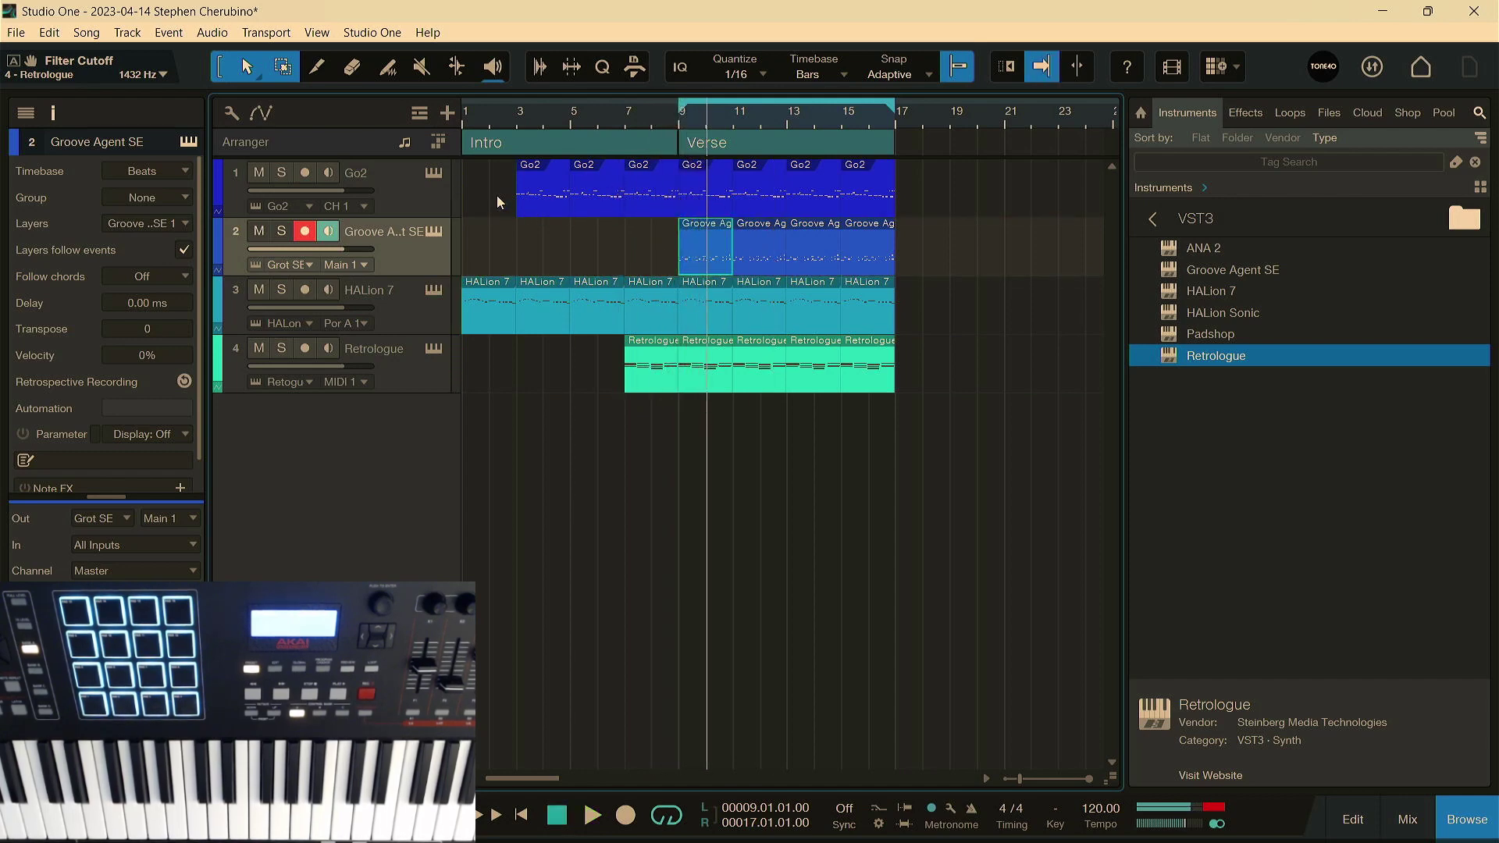
# Step: Merge the three Go2 events in the Intro from bar 3 and bounce the merged part to an audio track
pyautogui.moveTo(497, 195); pyautogui.dragTo(656, 220)
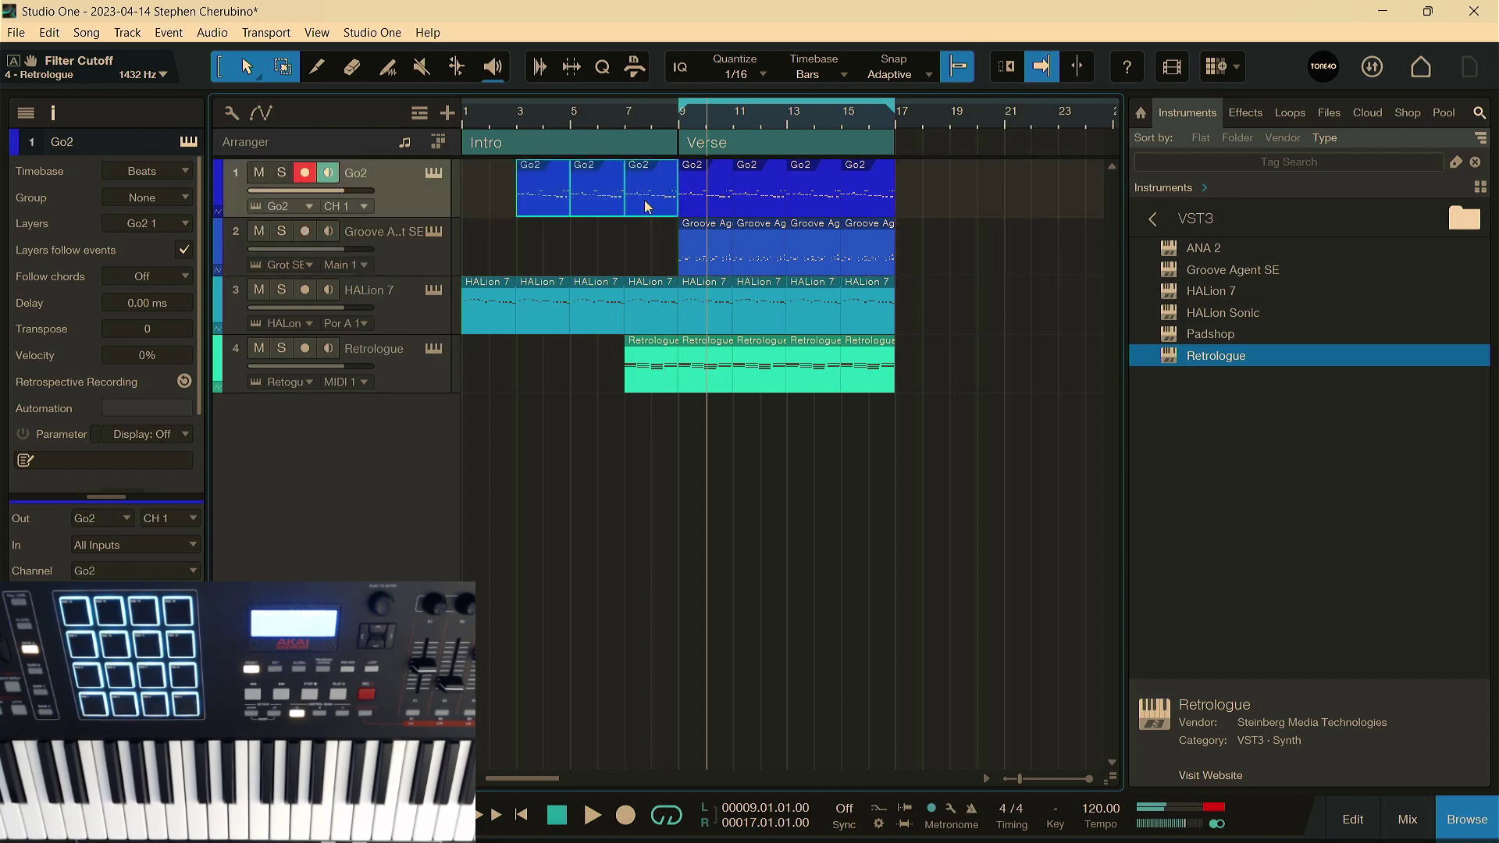
pyautogui.press('g')
pyautogui.rightClick(575, 195)
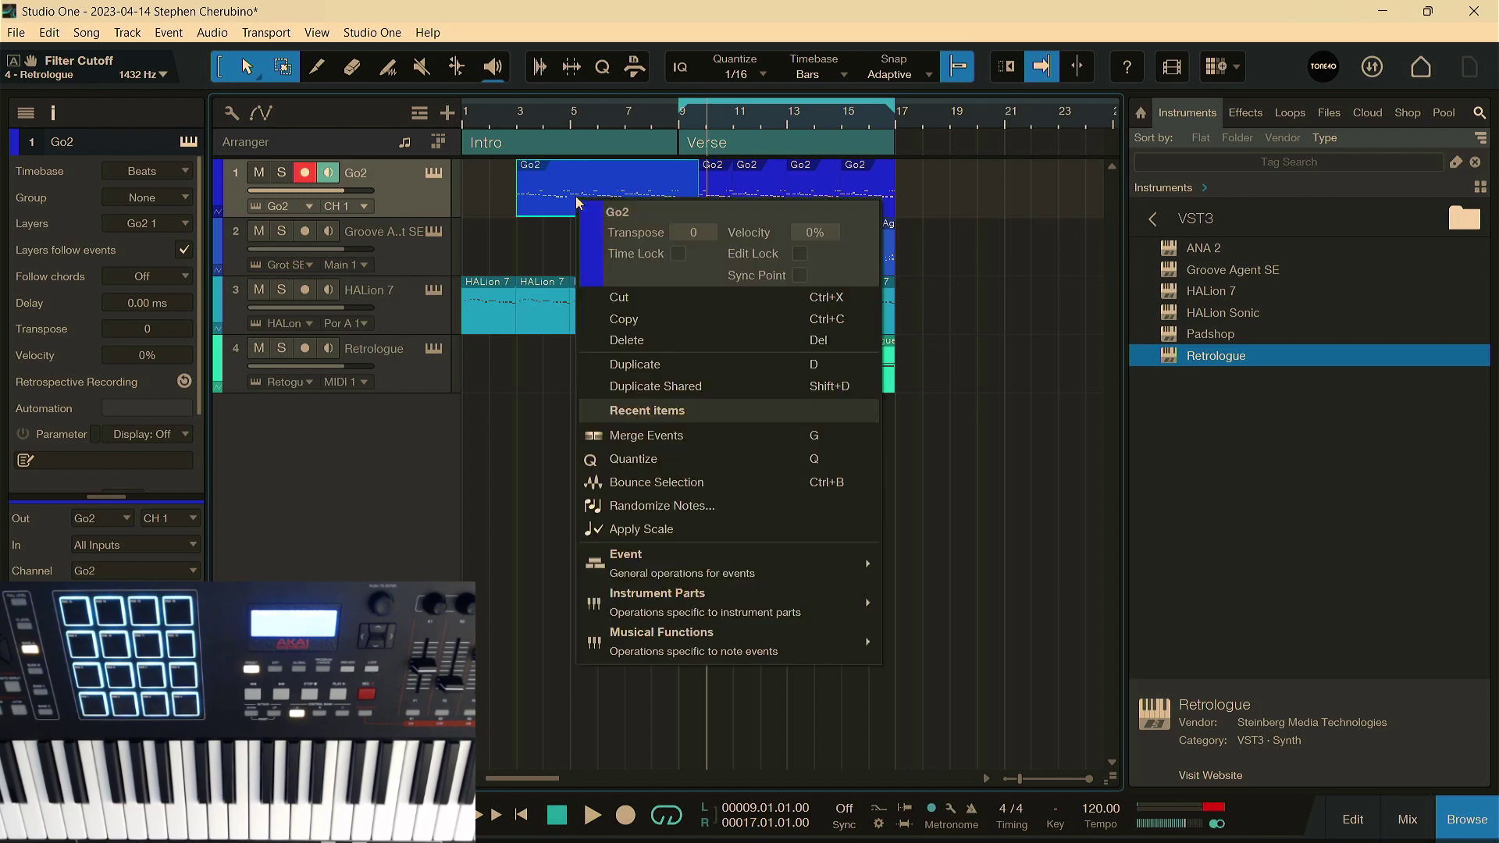
pyautogui.click(656, 482)
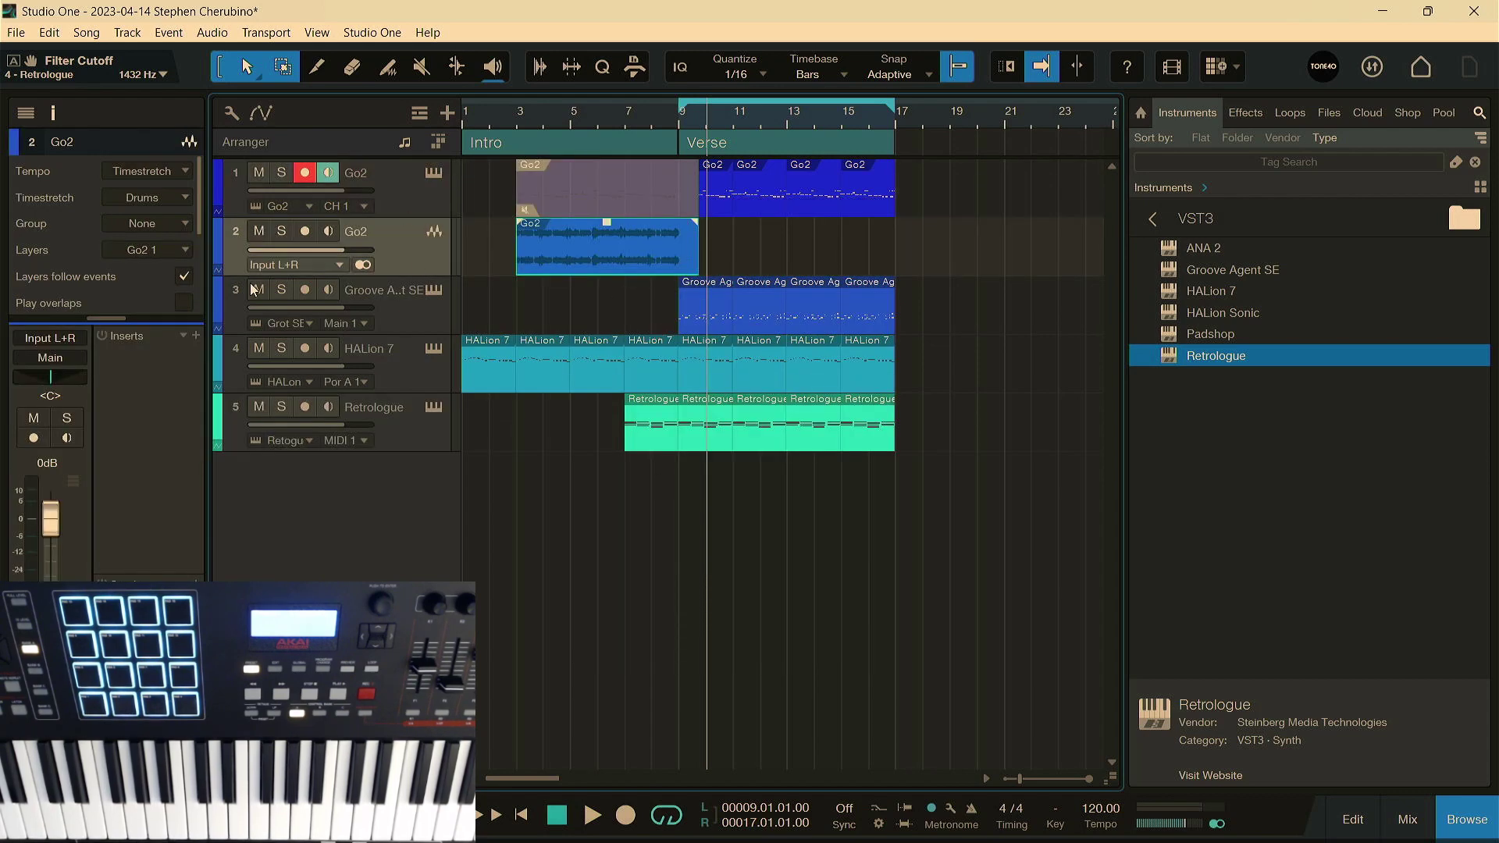
# Step: Insert Pro EQ on the bounced Go2 audio track, lower its high-cut frequency to 68.9 Hz, and listen to the result
pyautogui.click(197, 334)
pyautogui.write('eq')
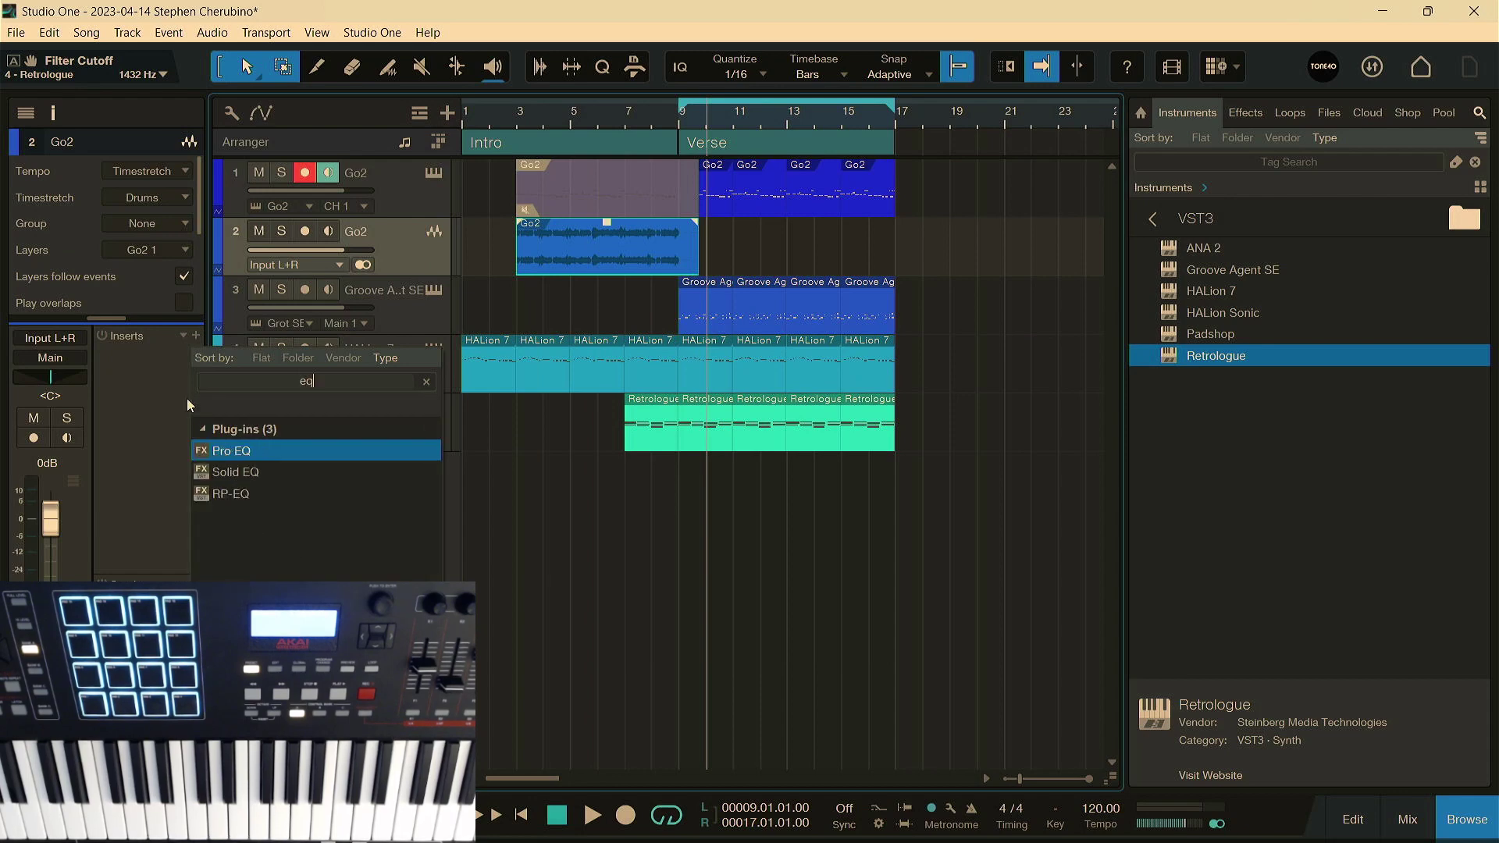
pyautogui.click(229, 451)
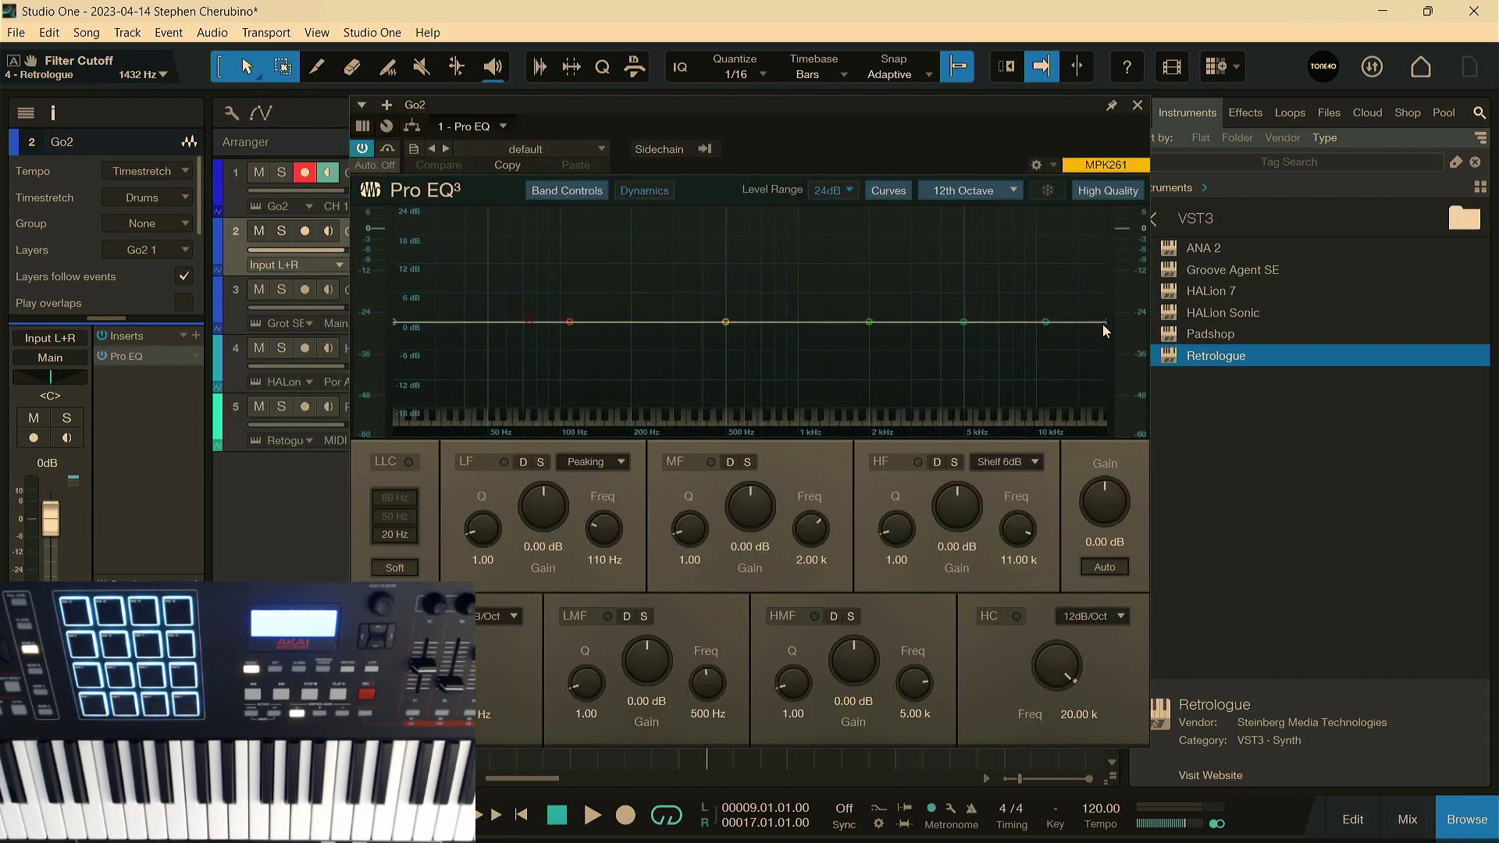
pyautogui.moveTo(1105, 330); pyautogui.dragTo(523, 330)
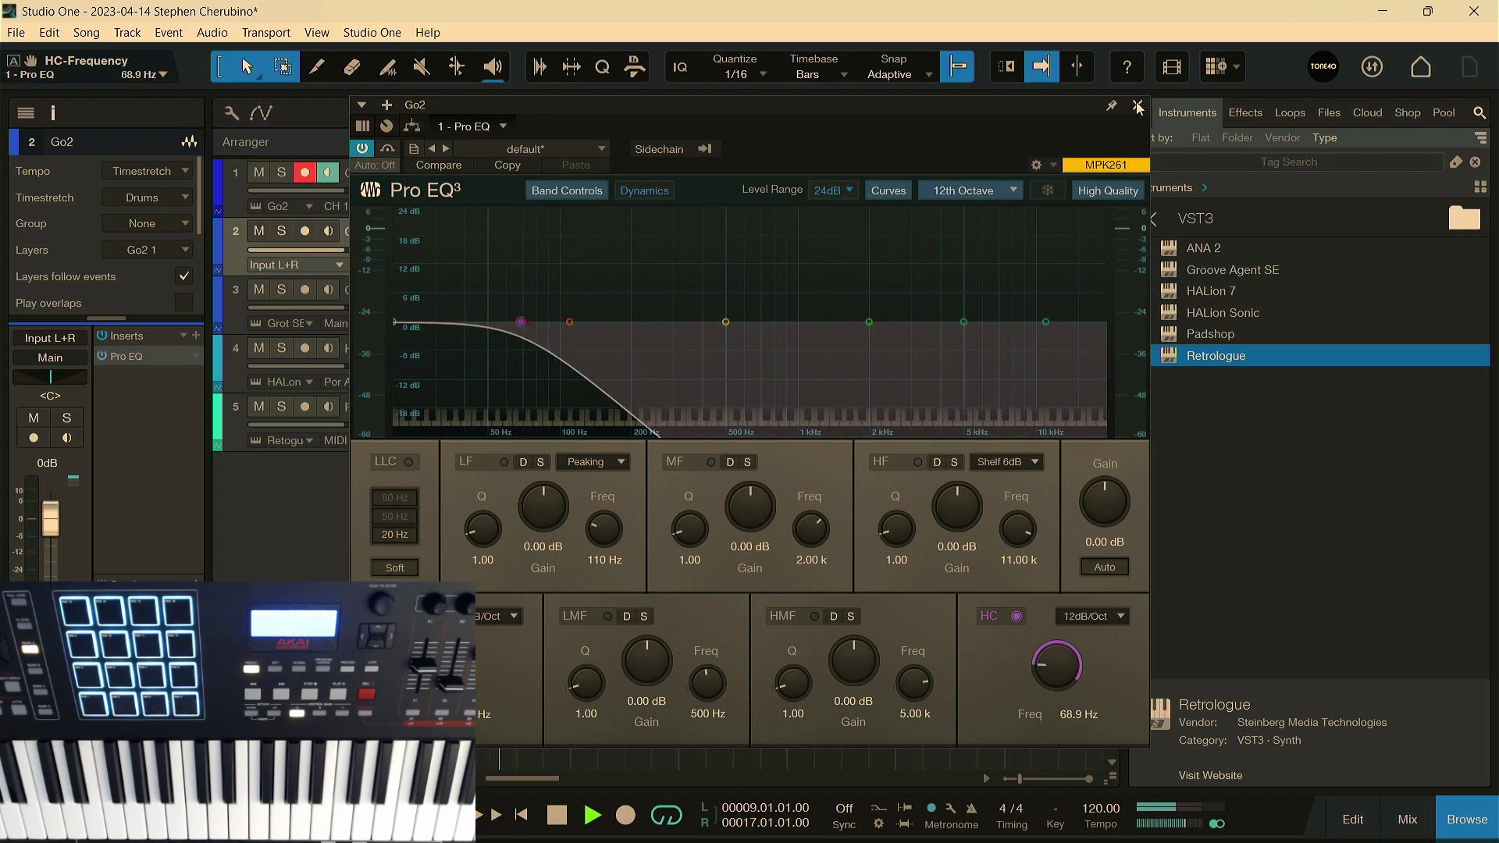
pyautogui.click(1138, 106)
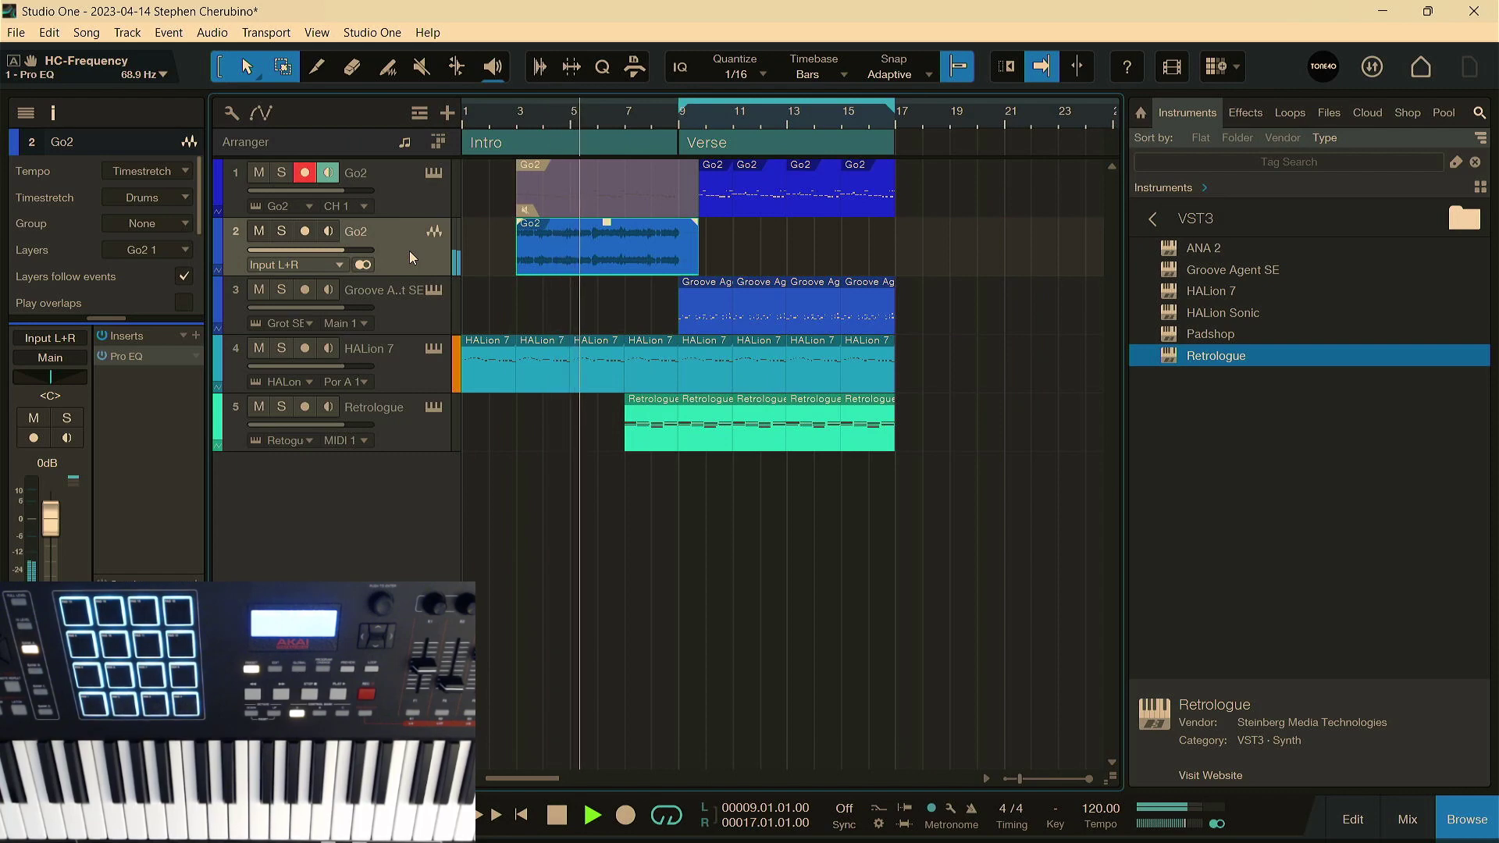
pyautogui.press('space')
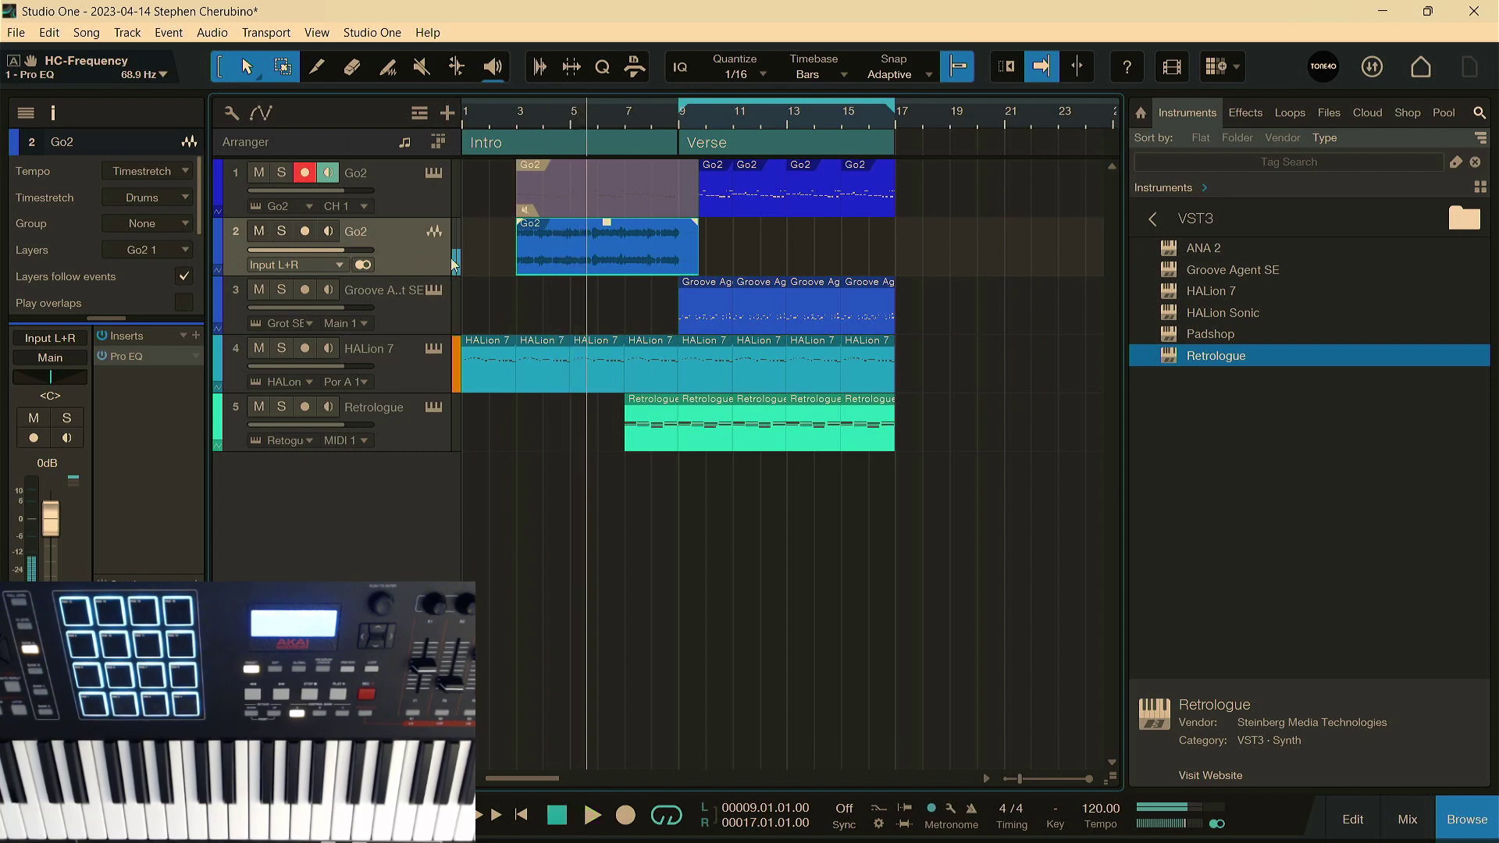
# Step: Create an automation lane for the Pro EQ high-cut frequency on the bounced Go2 track and close the plug-in
pyautogui.click(150, 354)
pyautogui.click(139, 356)
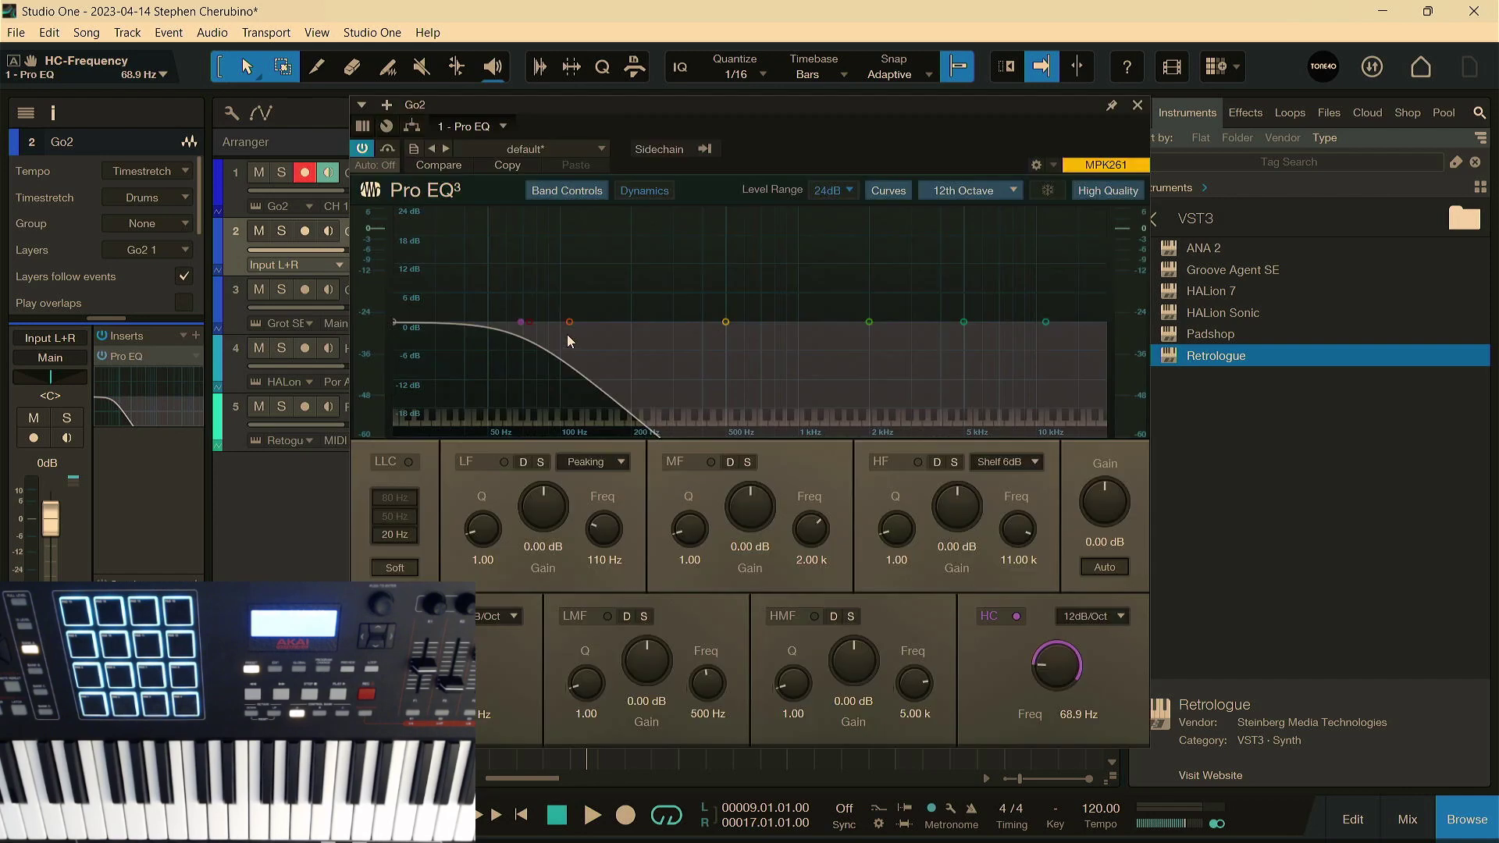
pyautogui.rightClick(1051, 666)
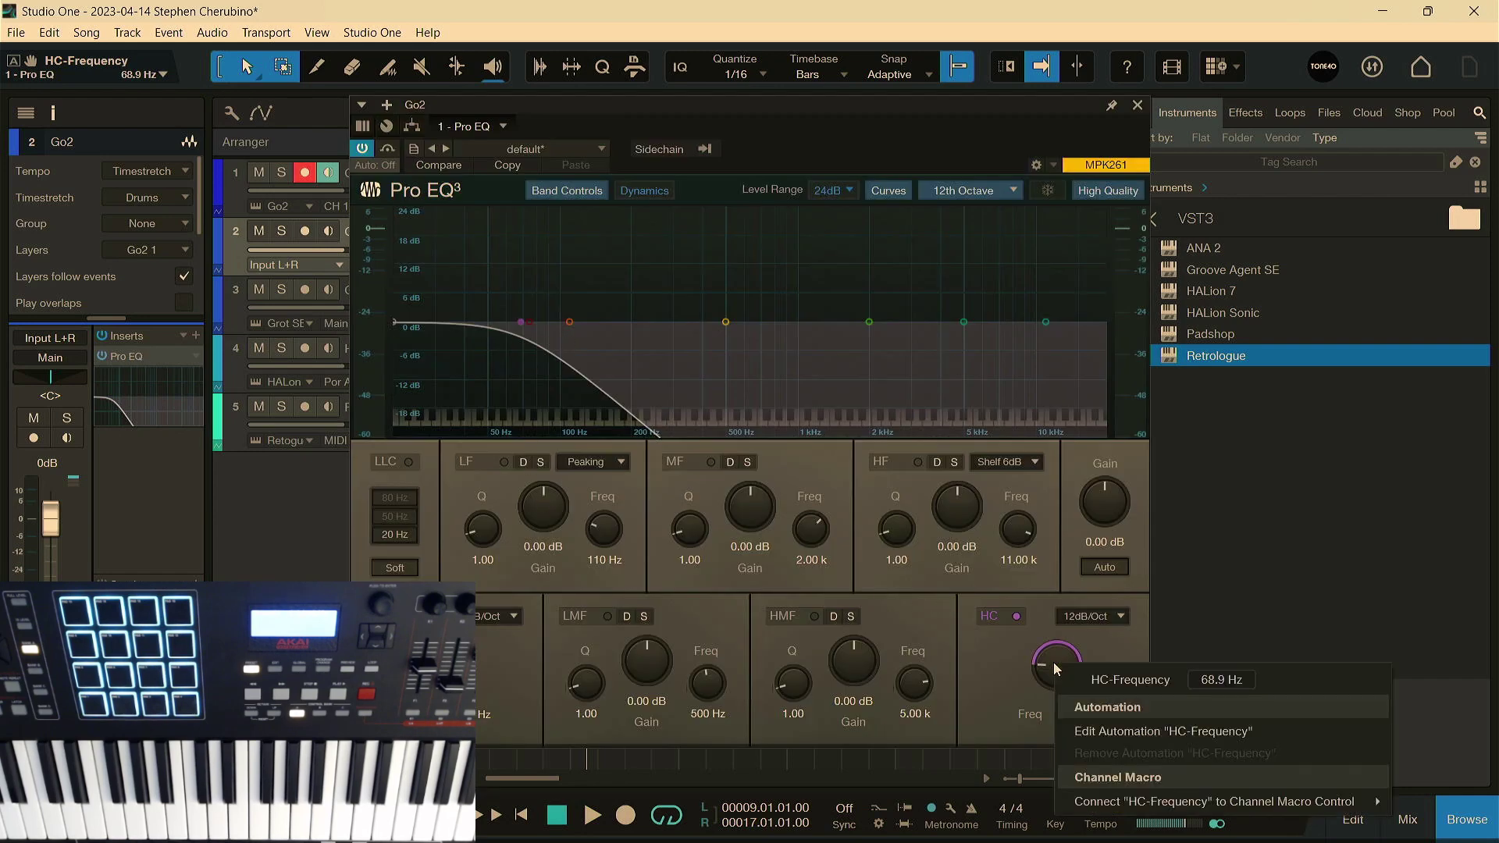
pyautogui.click(1103, 734)
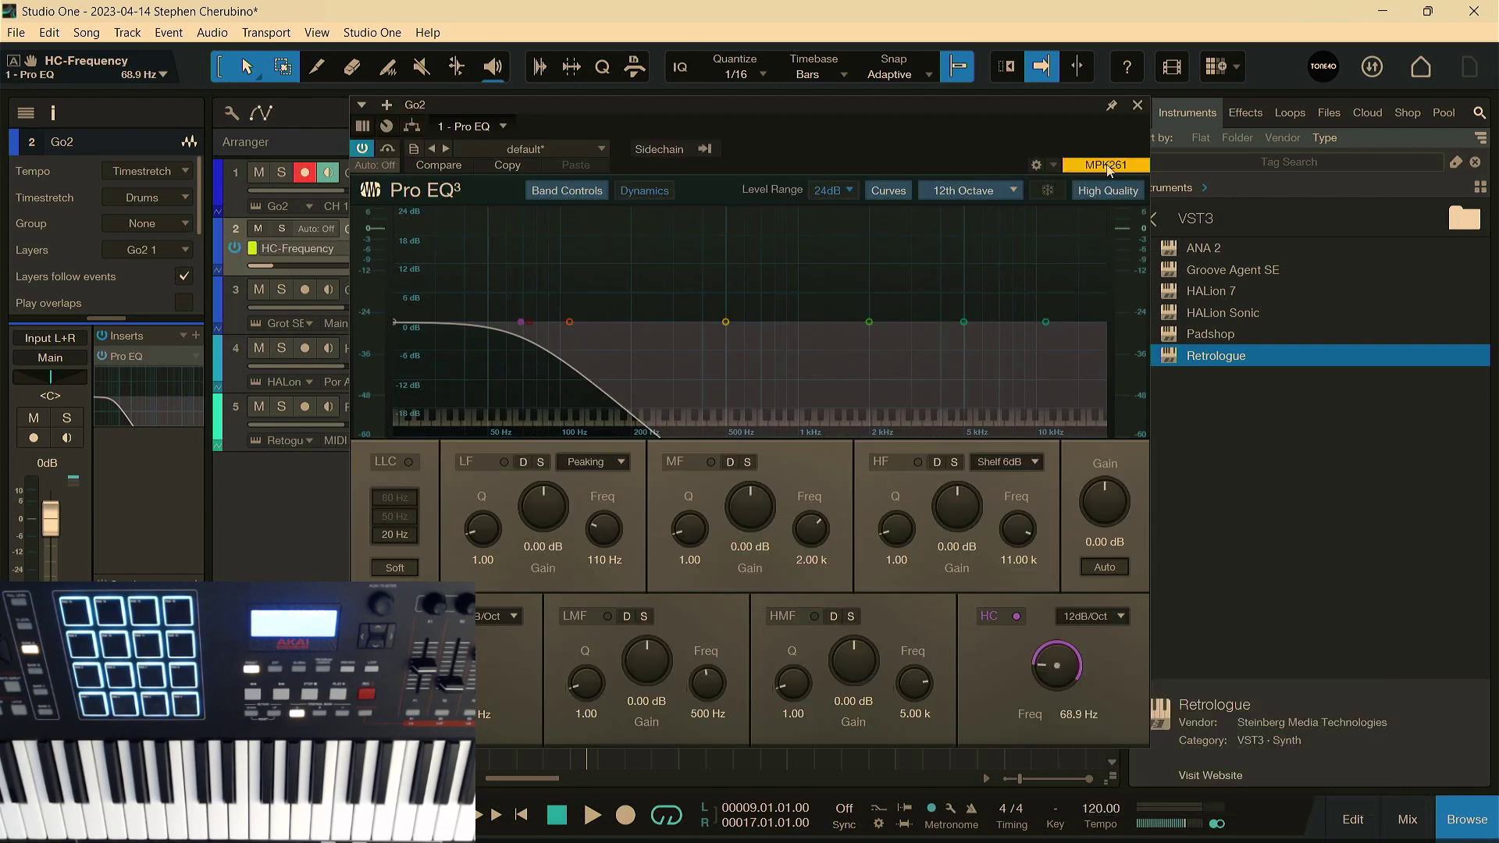
pyautogui.click(1138, 105)
# Step: Draw high-cut frequency automation rising from bar 3 to 264 Hz at bar 9, with a point about midway
pyautogui.click(553, 262)
pyautogui.click(605, 262)
pyautogui.moveTo(607, 264); pyautogui.dragTo(680, 242)
pyautogui.click(598, 251)
# Step: Hide the automation lanes, trim the end of the bounced Go2 audio event to bar 9, and play the song
pyautogui.click(261, 114)
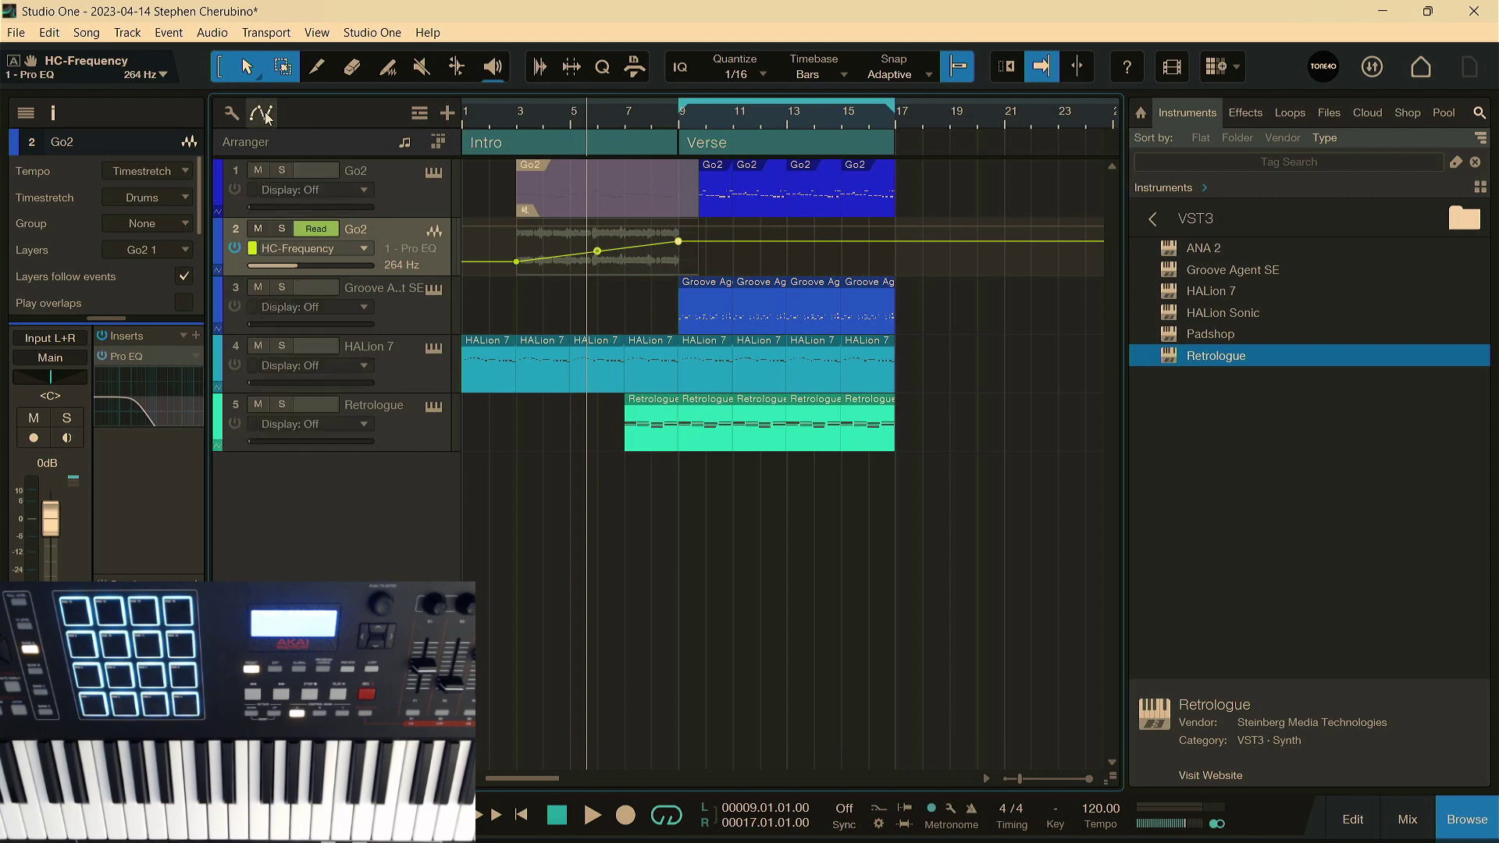
pyautogui.click(263, 115)
pyautogui.moveTo(700, 264); pyautogui.dragTo(679, 260)
pyautogui.press('space')
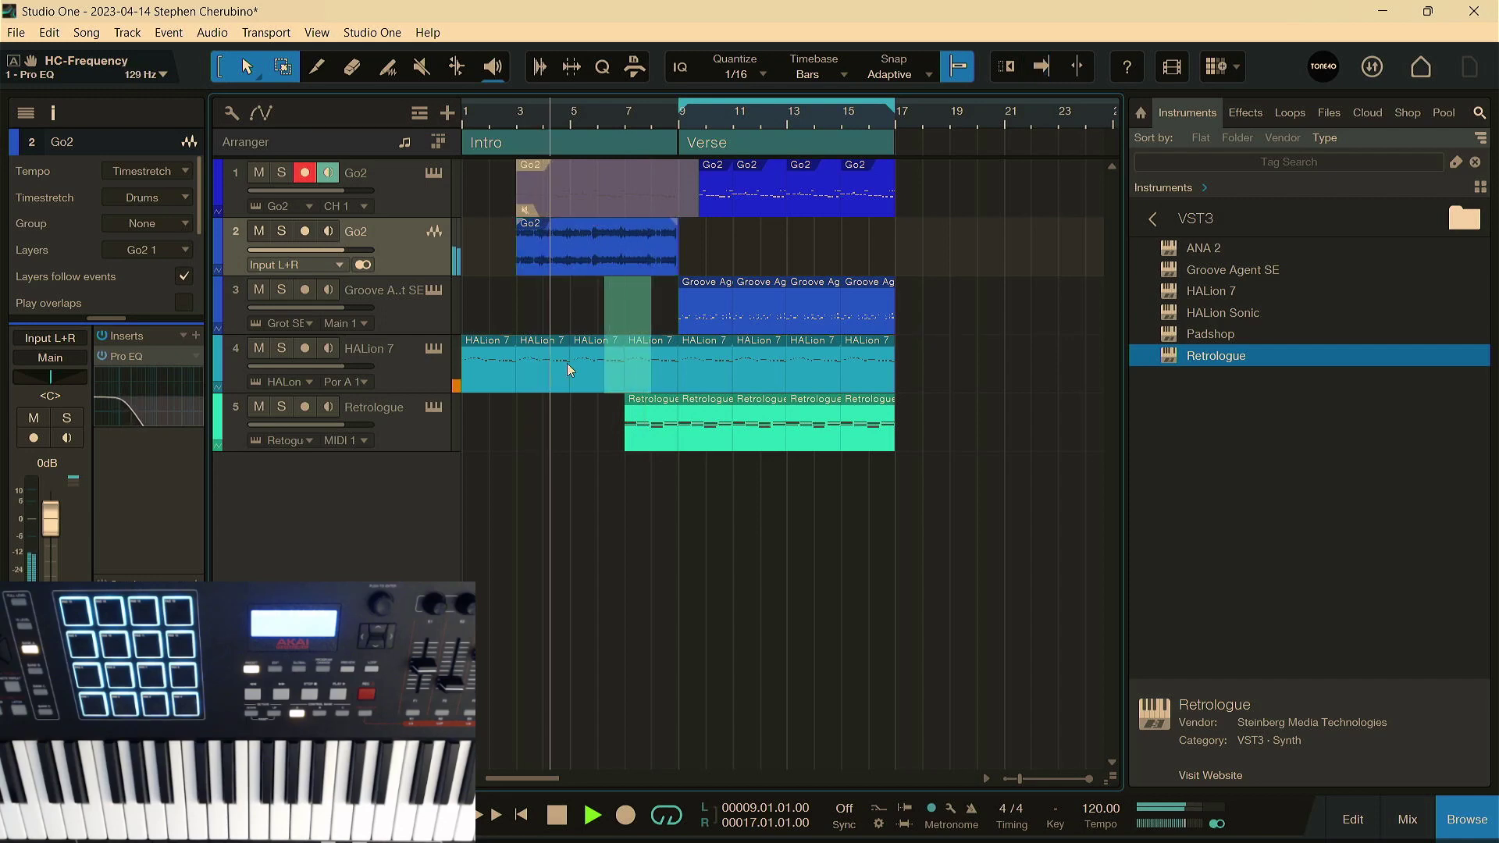
# Step: Stop playback, merge the HALion 7 events of the Intro, and bounce the merged part to an audio track
pyautogui.click(483, 358)
pyautogui.press('space')
pyautogui.press('g')
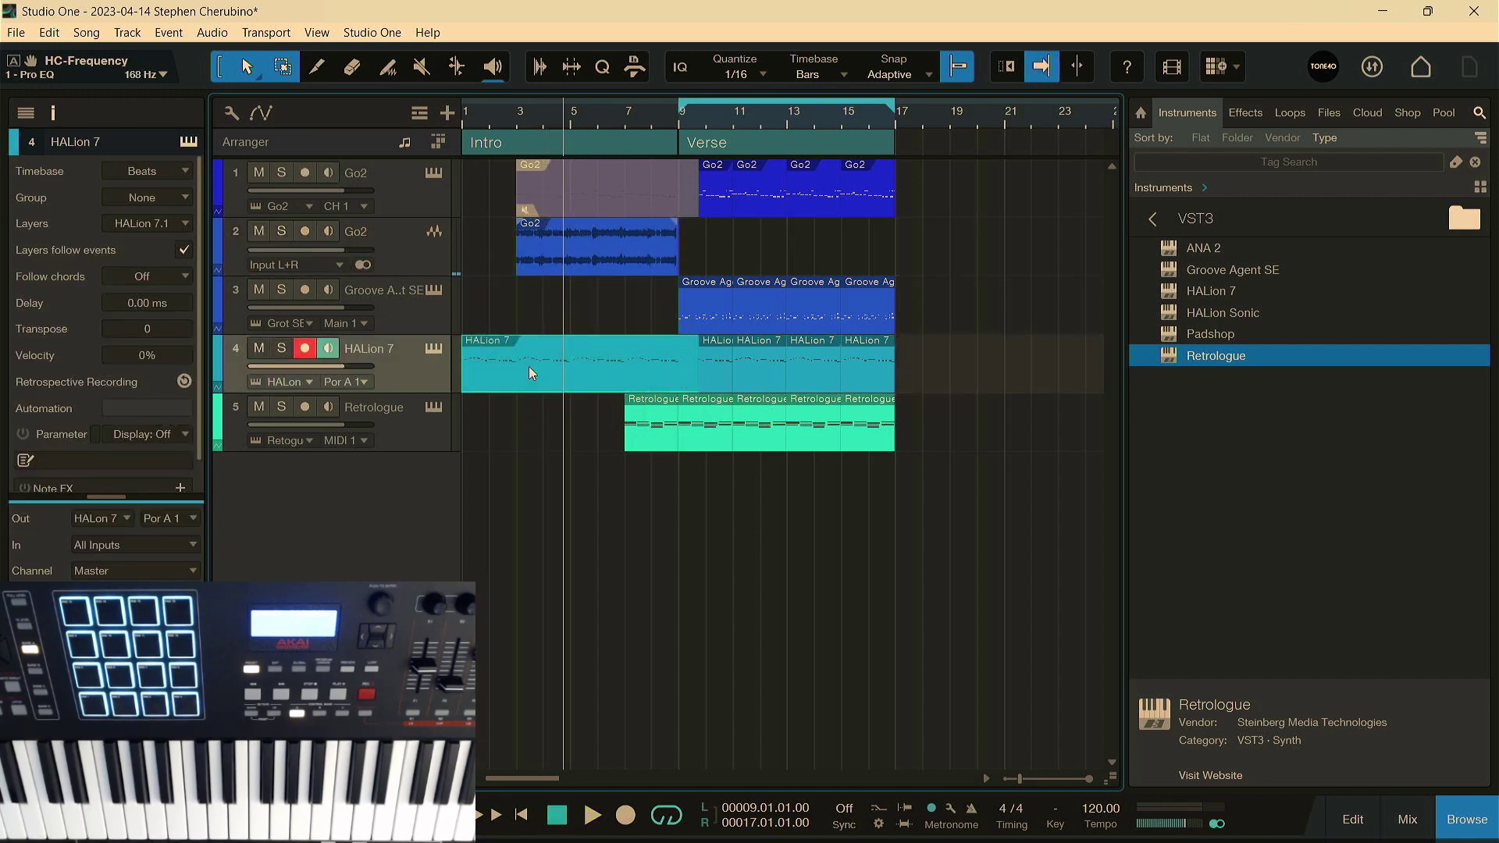
pyautogui.rightClick(496, 367)
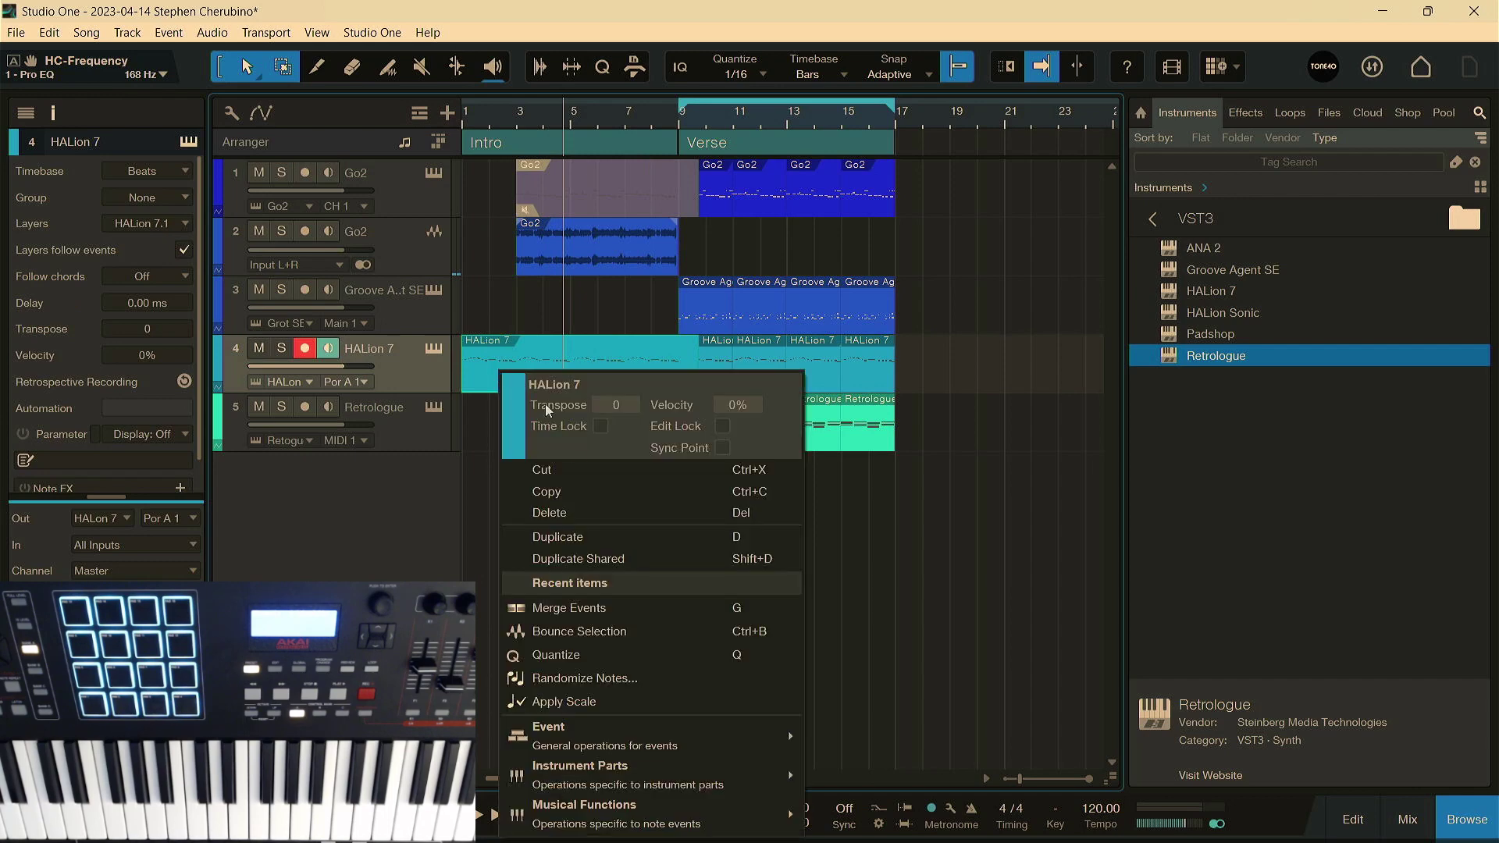
pyautogui.click(574, 634)
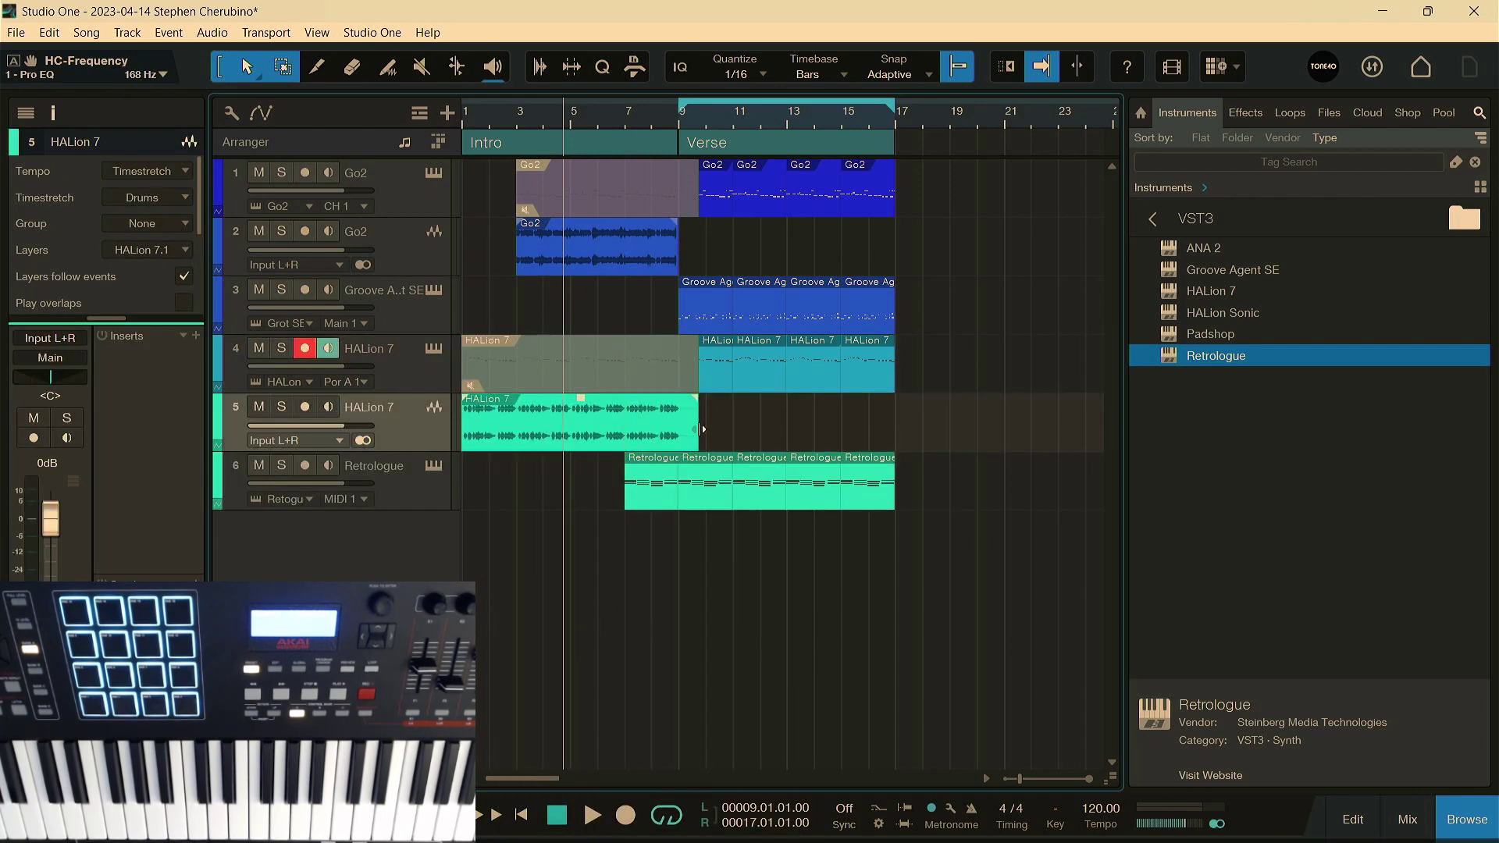
# Step: Trim the ends of the bounced HALion 7 audio and the muted HALion 7 and Go2 parts back to bar 9
pyautogui.moveTo(685, 428); pyautogui.dragTo(678, 428)
pyautogui.click(677, 363)
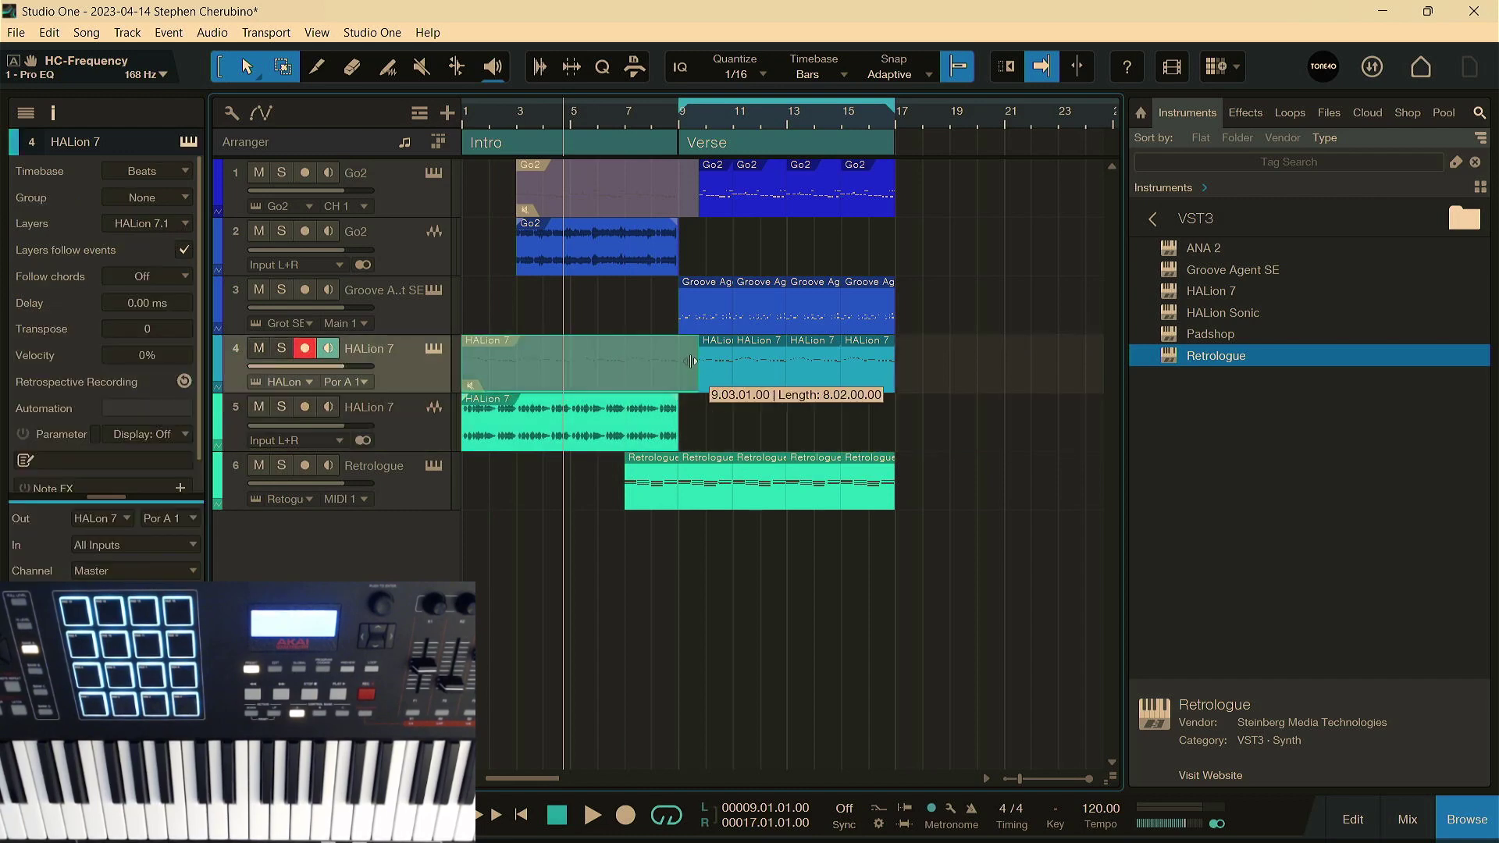
pyautogui.moveTo(694, 209); pyautogui.dragTo(676, 207)
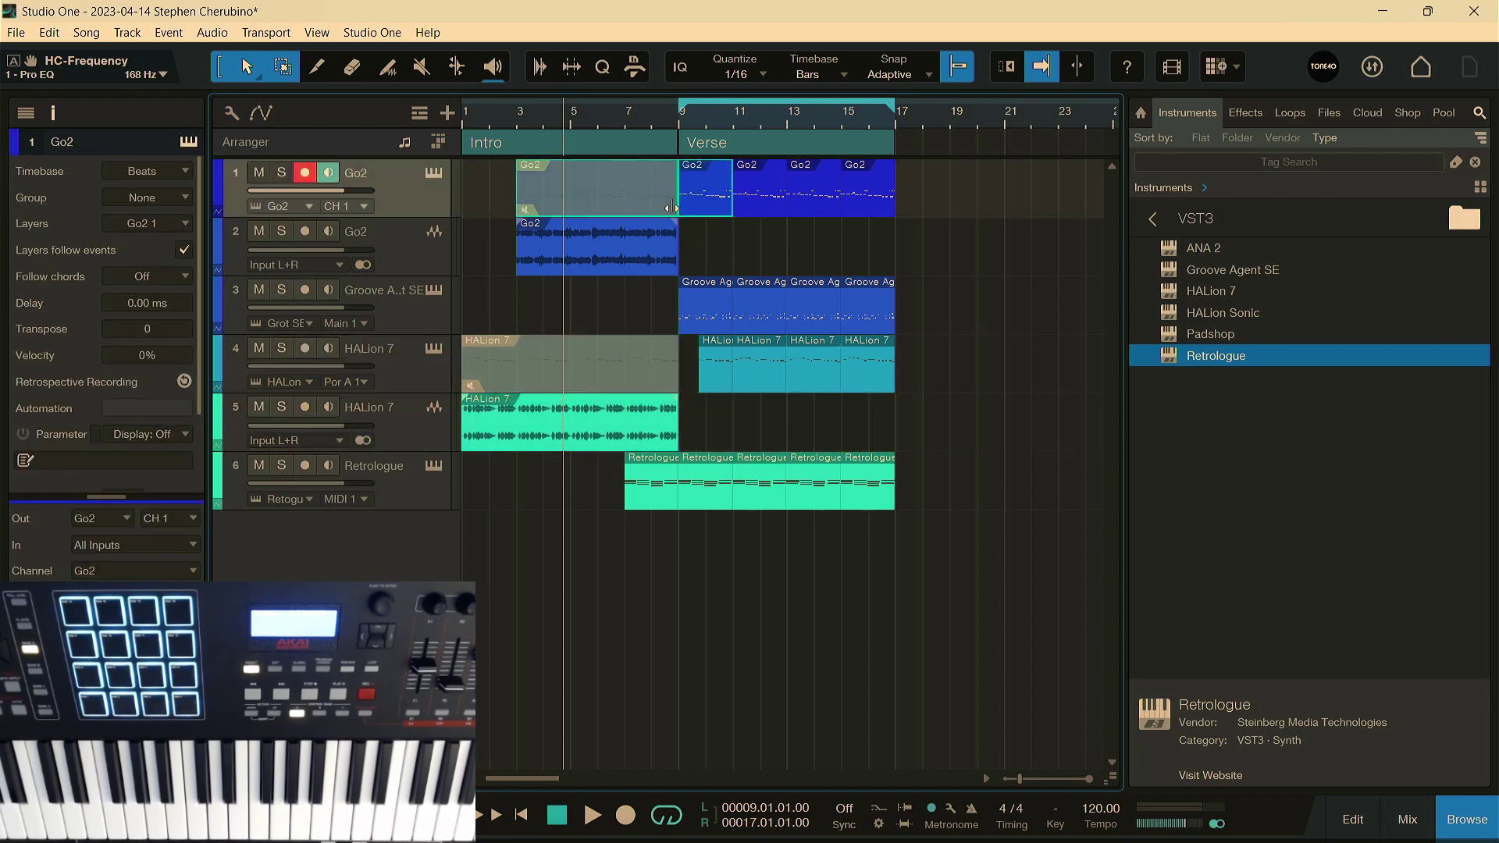
# Step: Insert the Autofilter effect on the bounced HALion 7 audio track
pyautogui.click(531, 429)
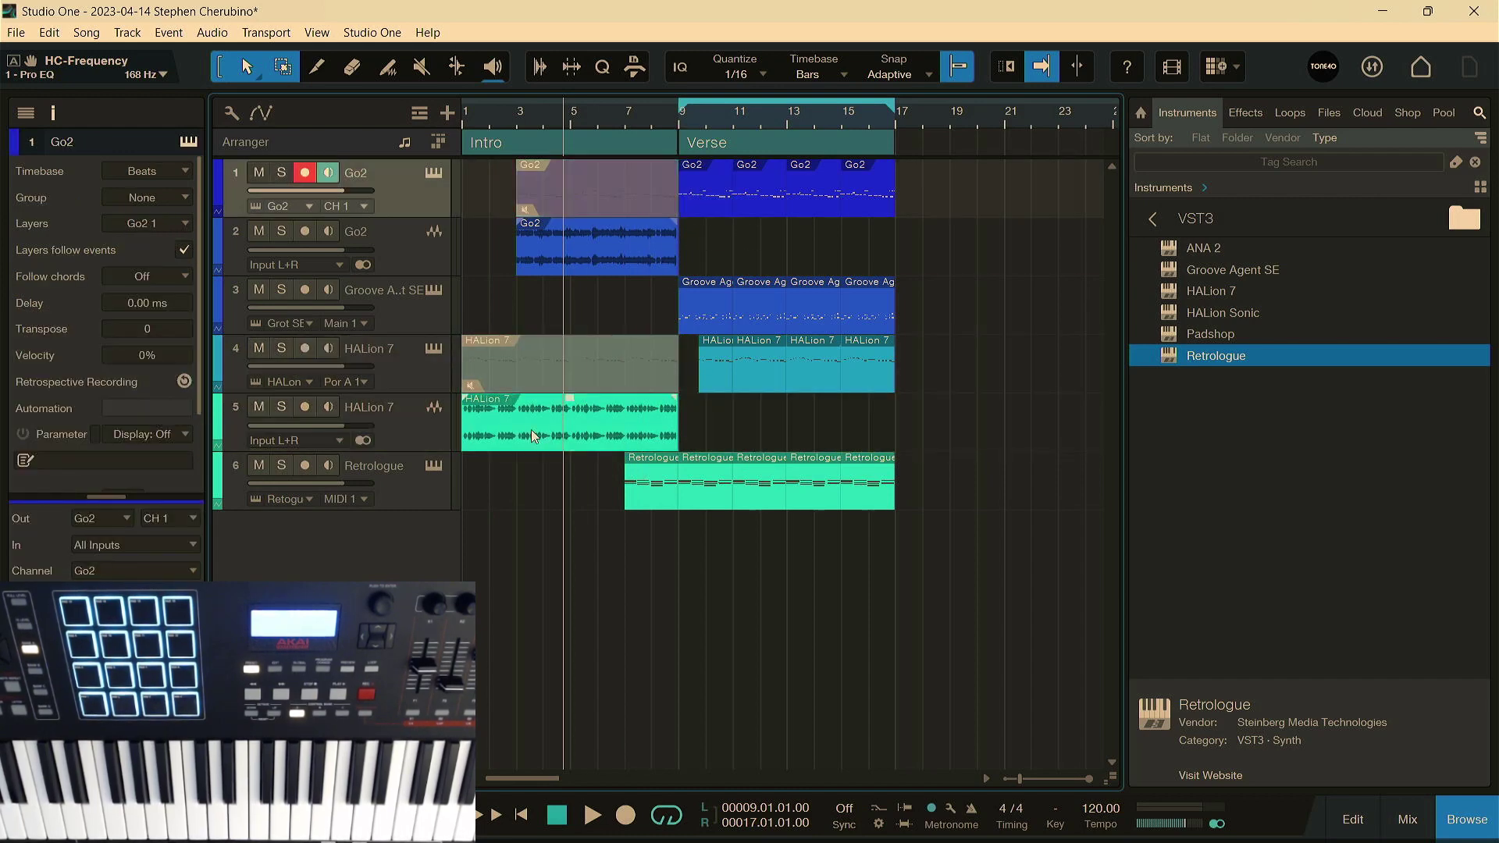
pyautogui.click(195, 336)
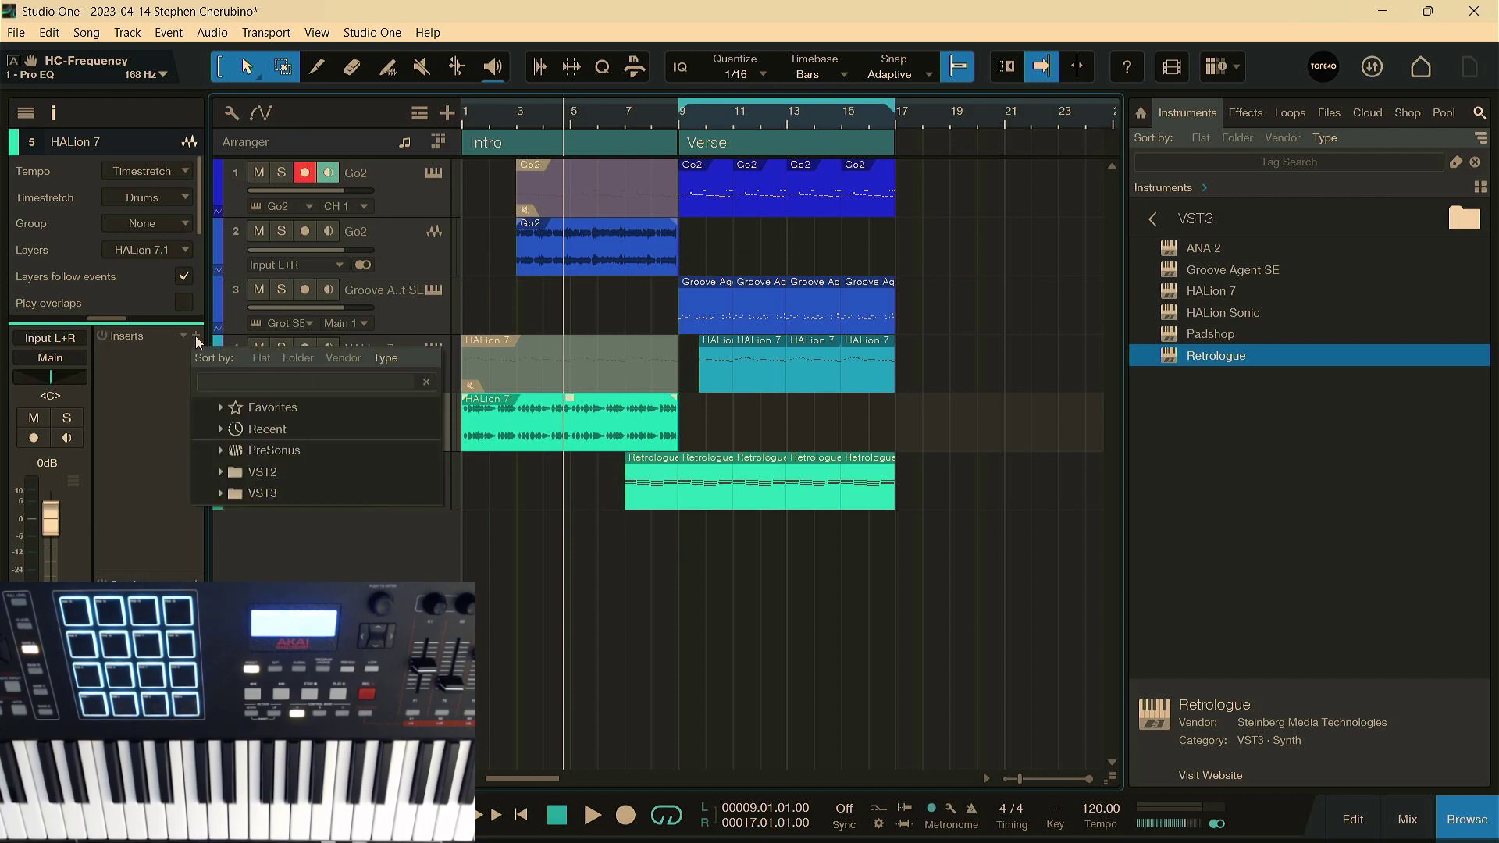
pyautogui.write('auo')
pyautogui.press('BackSpace')
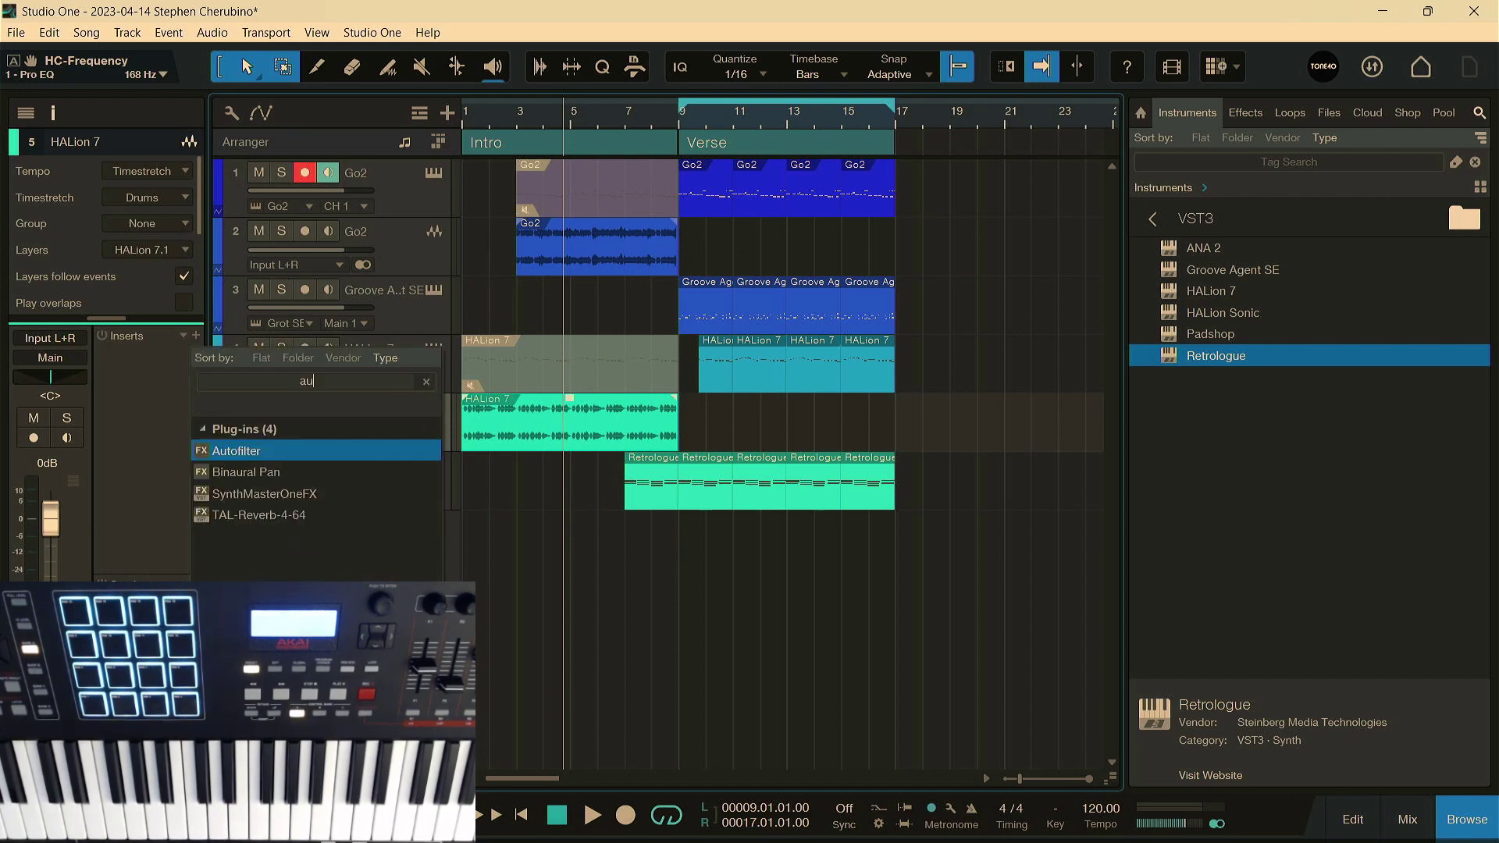
pyautogui.click(229, 450)
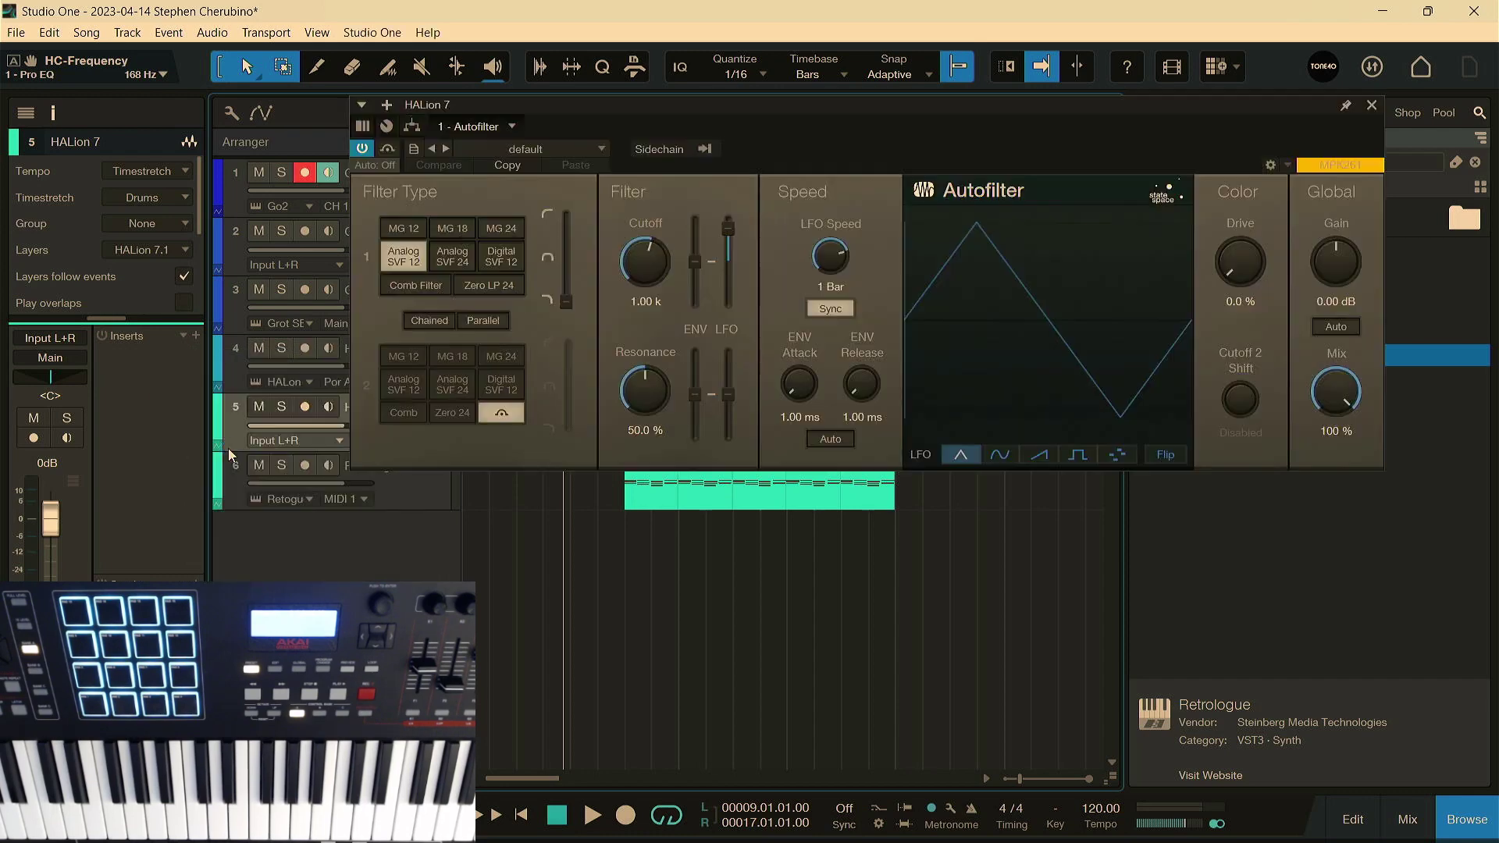
# Step: Move the Autofilter window clear of the ruler, audition its Coffee Filter preset during playback, and switch to the Combromiss preset
pyautogui.moveTo(837, 114); pyautogui.dragTo(792, 292)
pyautogui.click(480, 325)
pyautogui.click(504, 648)
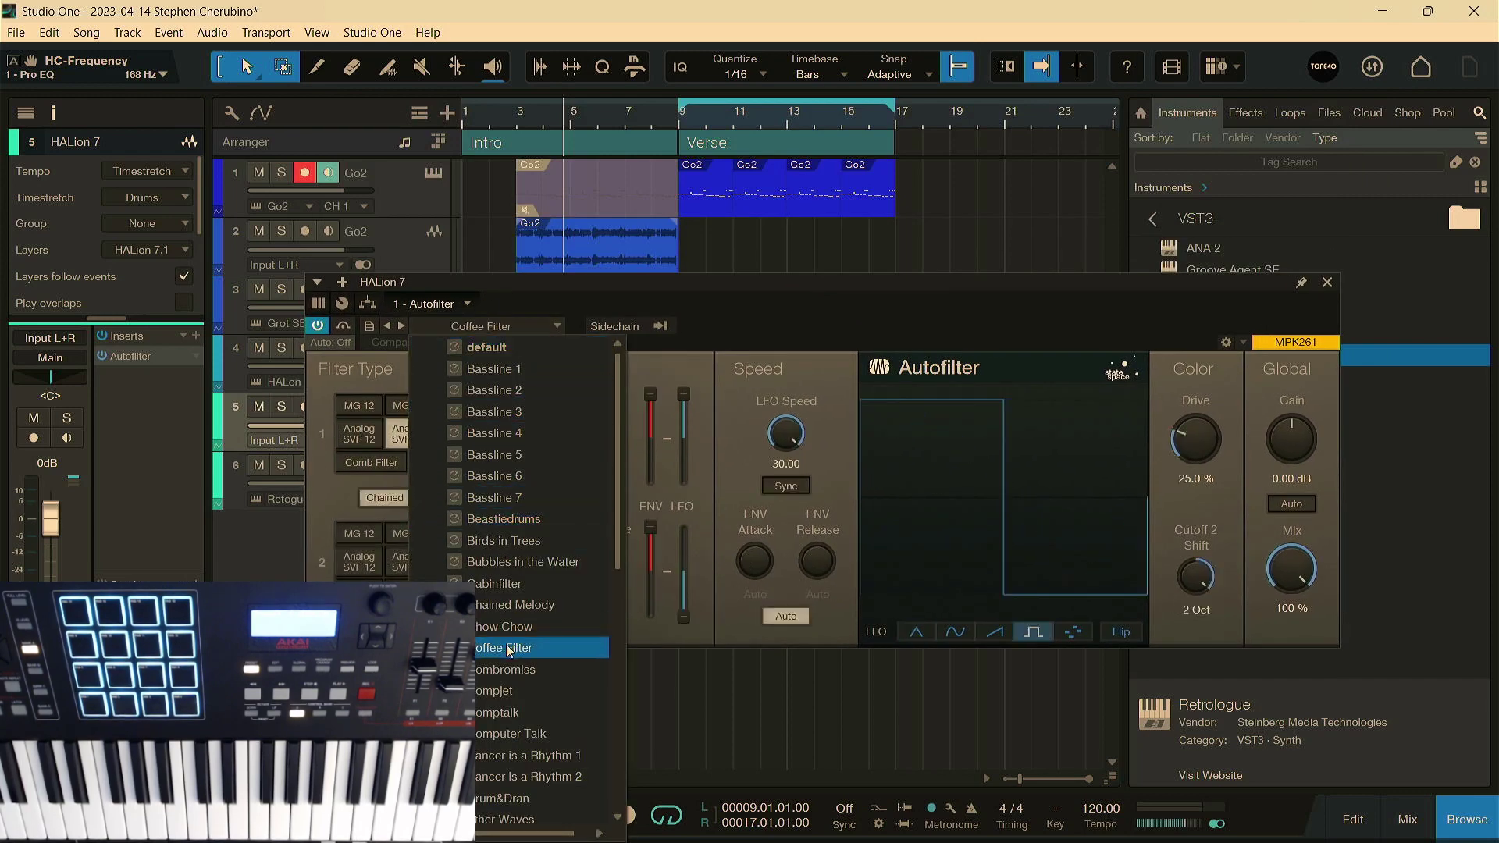
pyautogui.press('space')
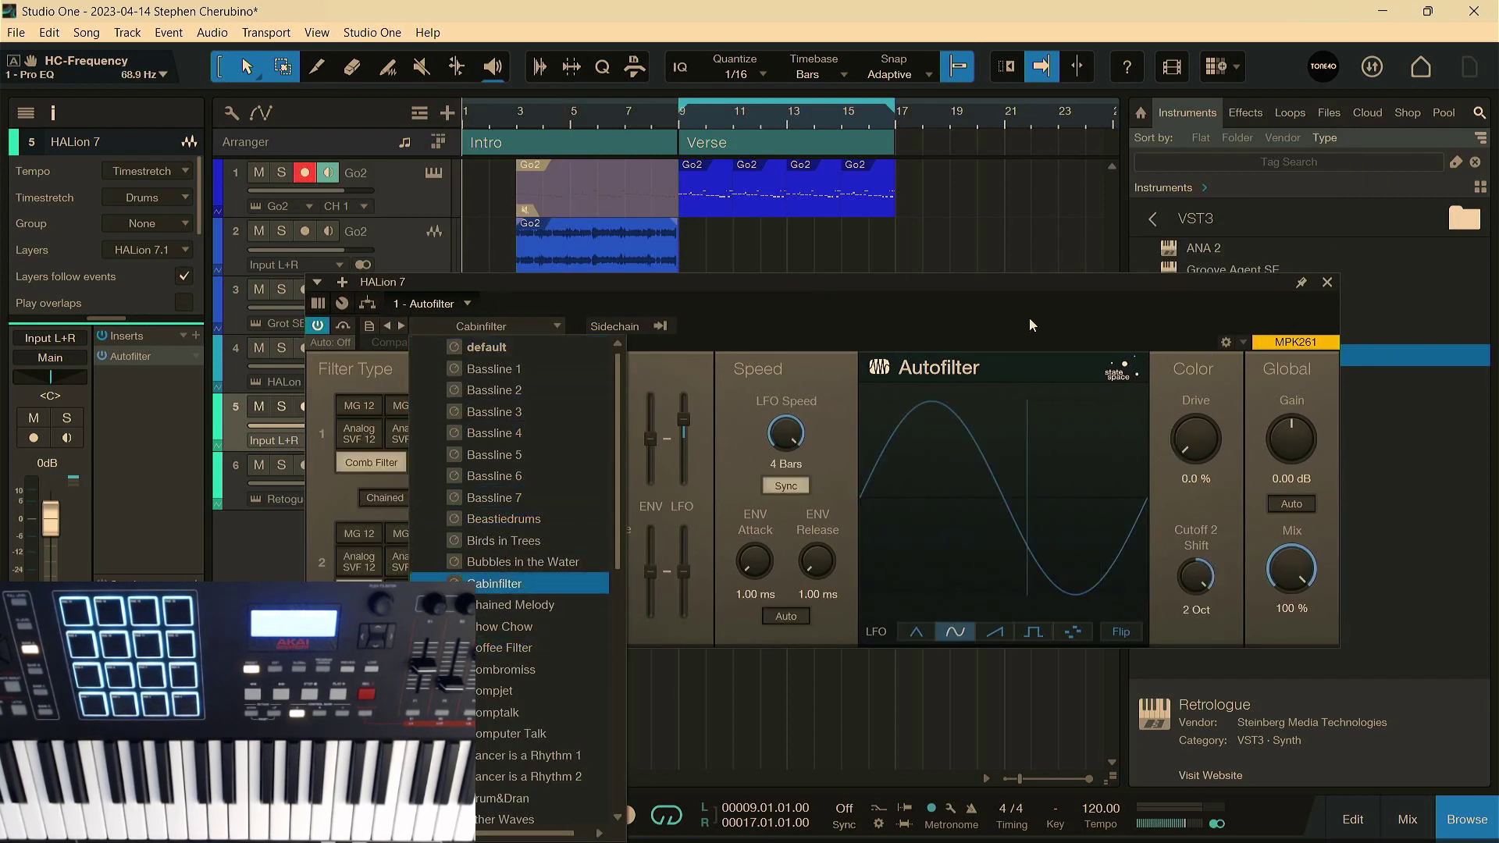
pyautogui.click(506, 647)
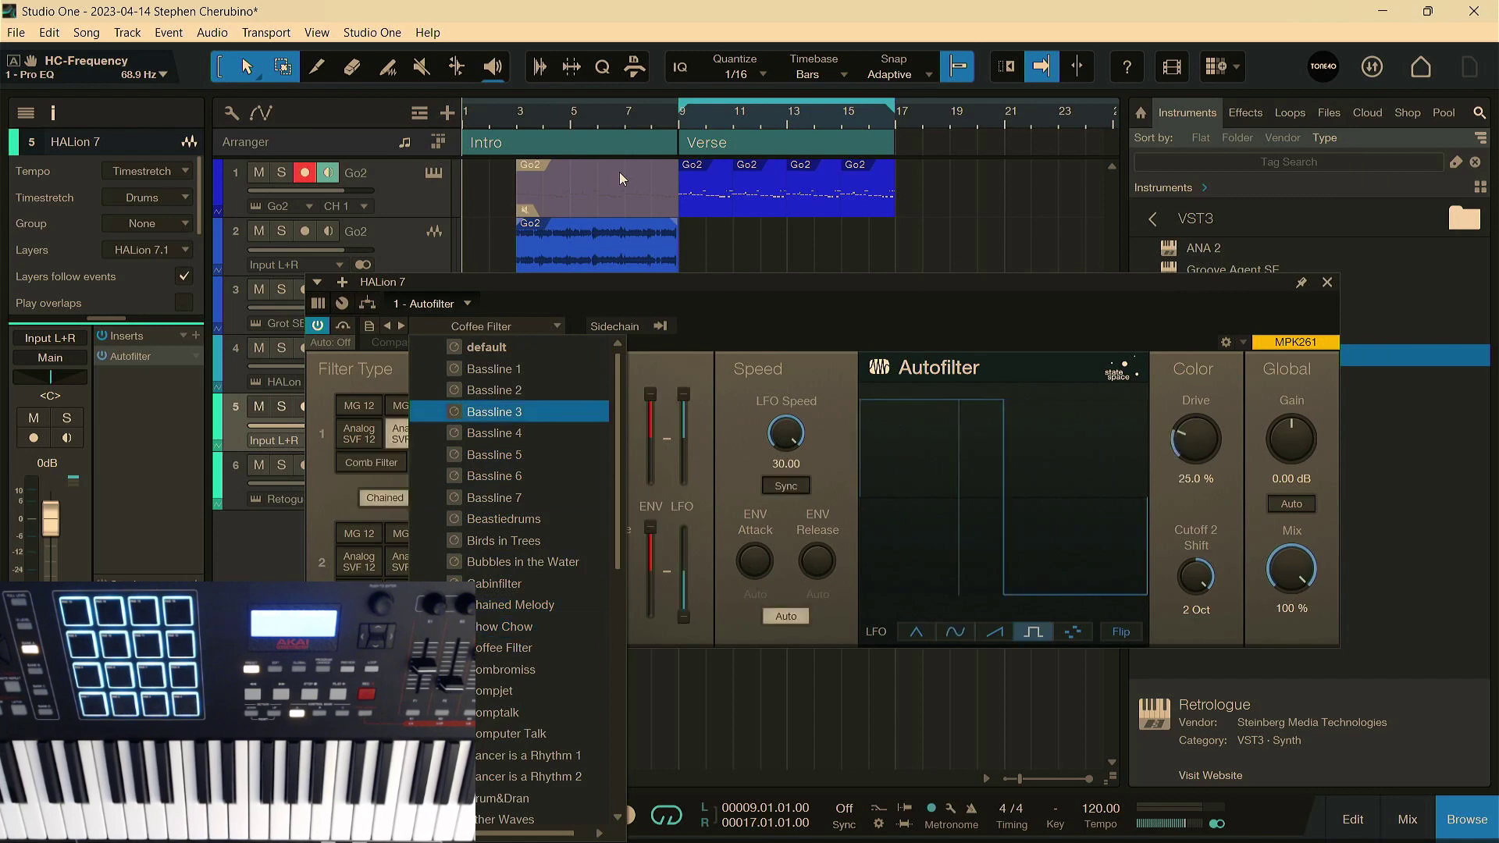
pyautogui.click(568, 116)
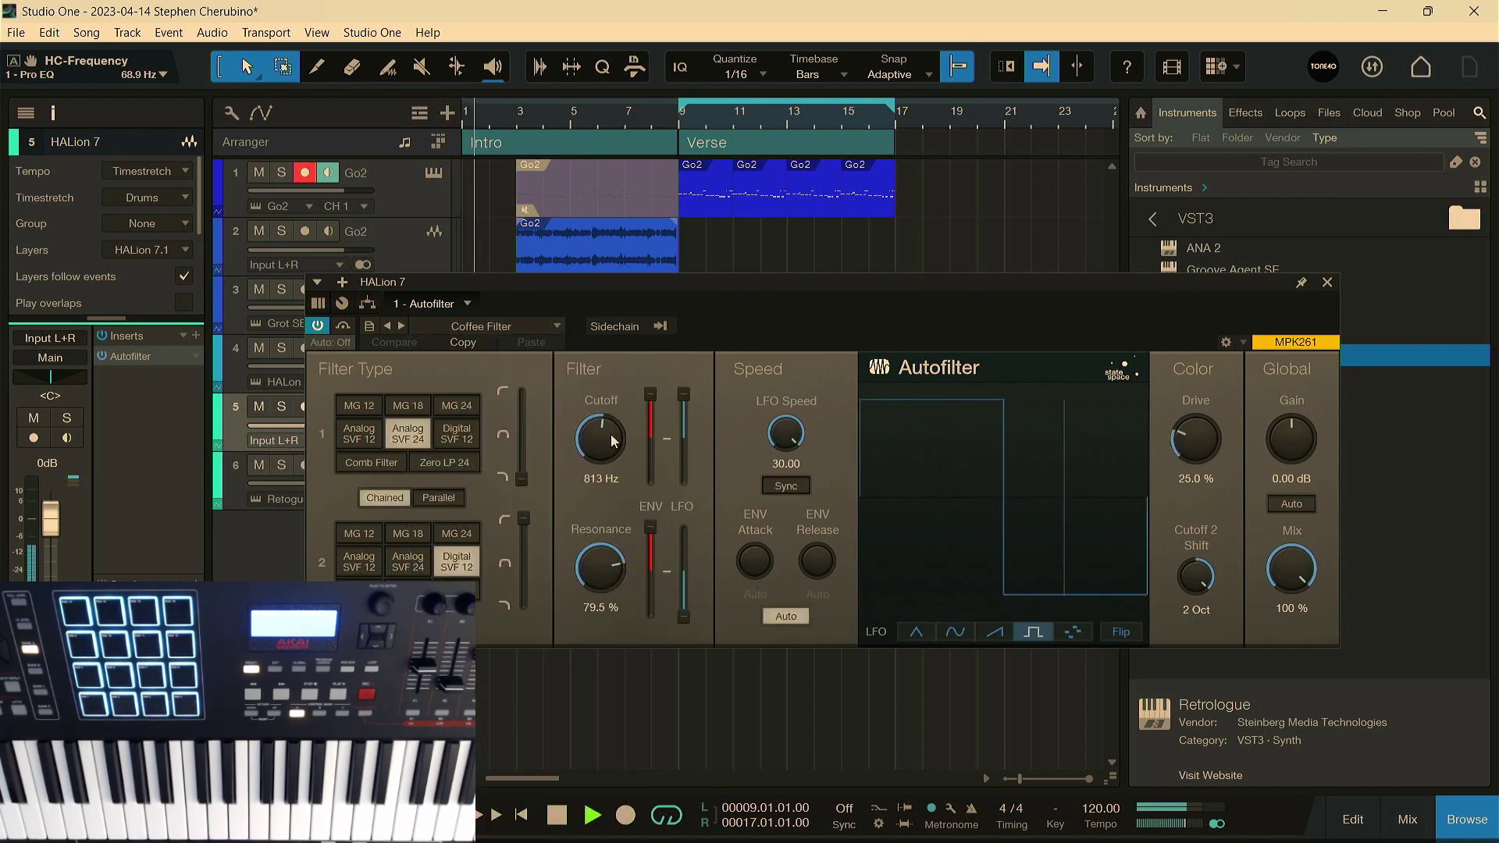
pyautogui.click(402, 325)
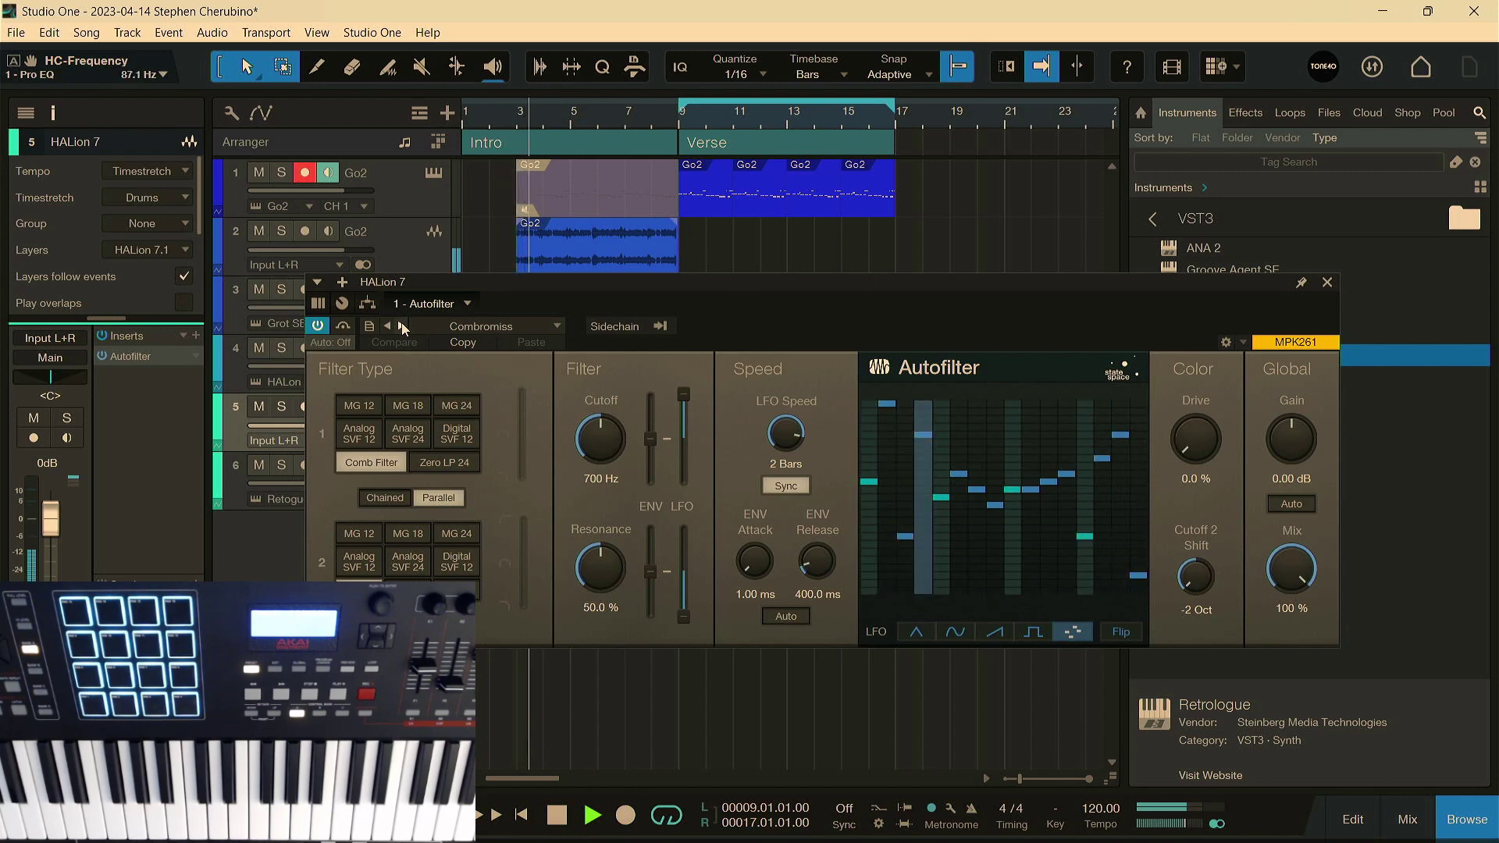
# Step: Audition the Comptalk and Computer Talk presets of the Autofilter, trying Computer Talk with a 46% mix and 24 dB gain
pyautogui.click(402, 324)
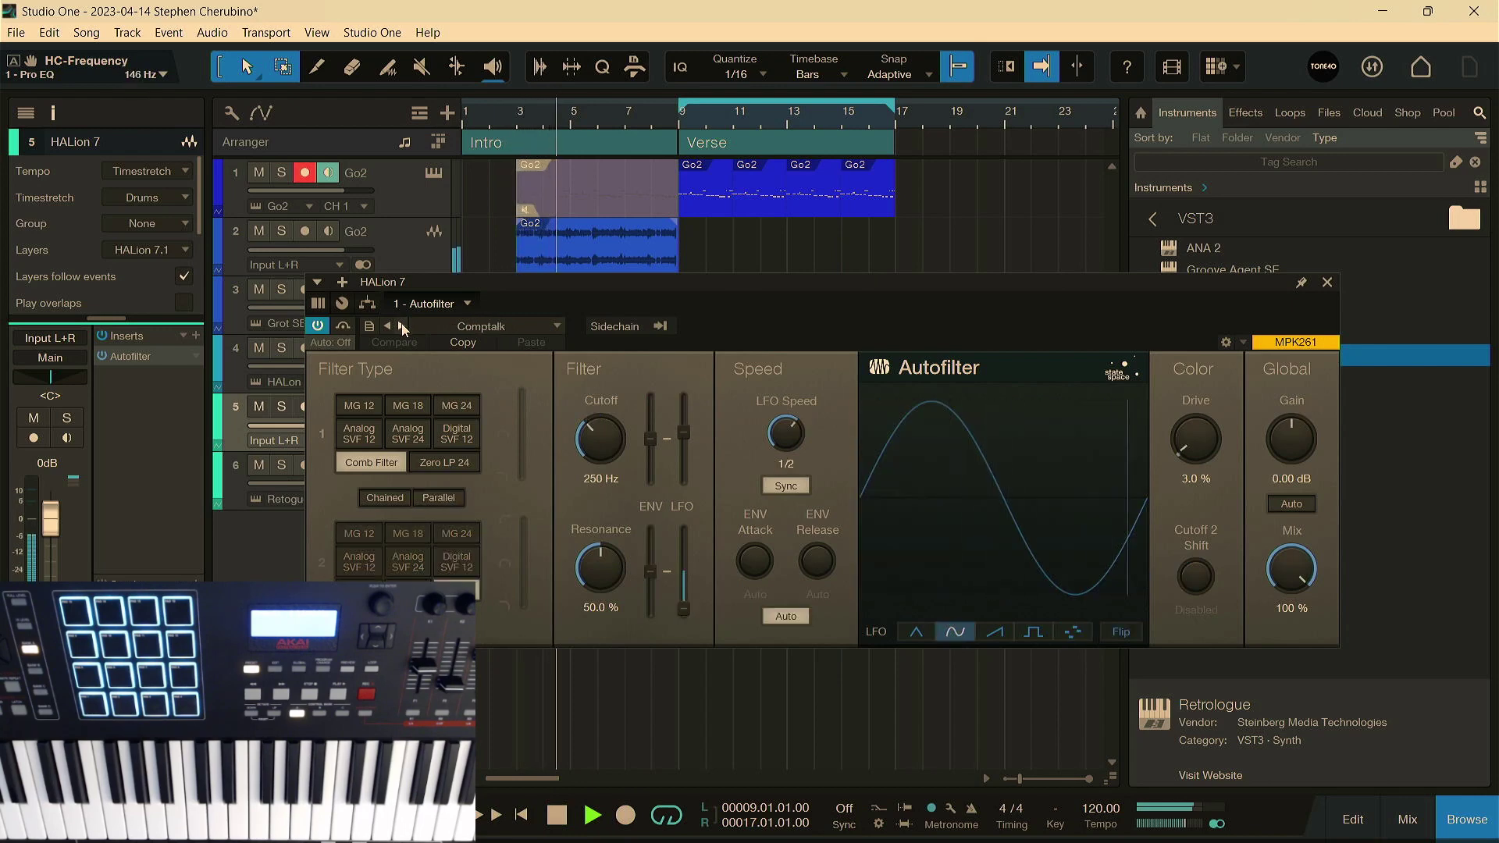
pyautogui.click(402, 325)
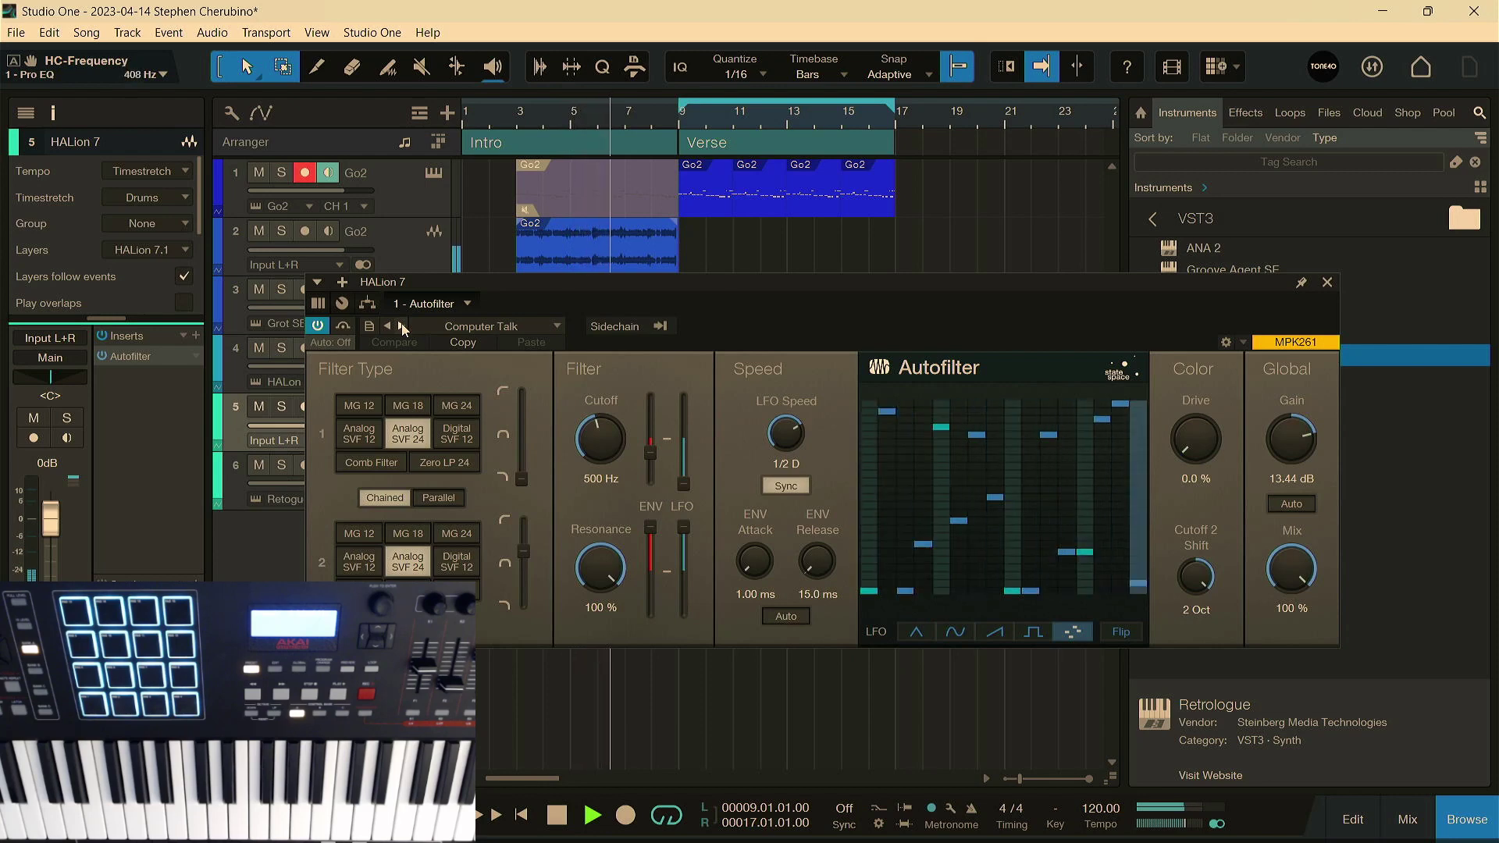
pyautogui.moveTo(1292, 568); pyautogui.dragTo(1304, 681)
pyautogui.moveTo(1285, 461); pyautogui.dragTo(1289, 394)
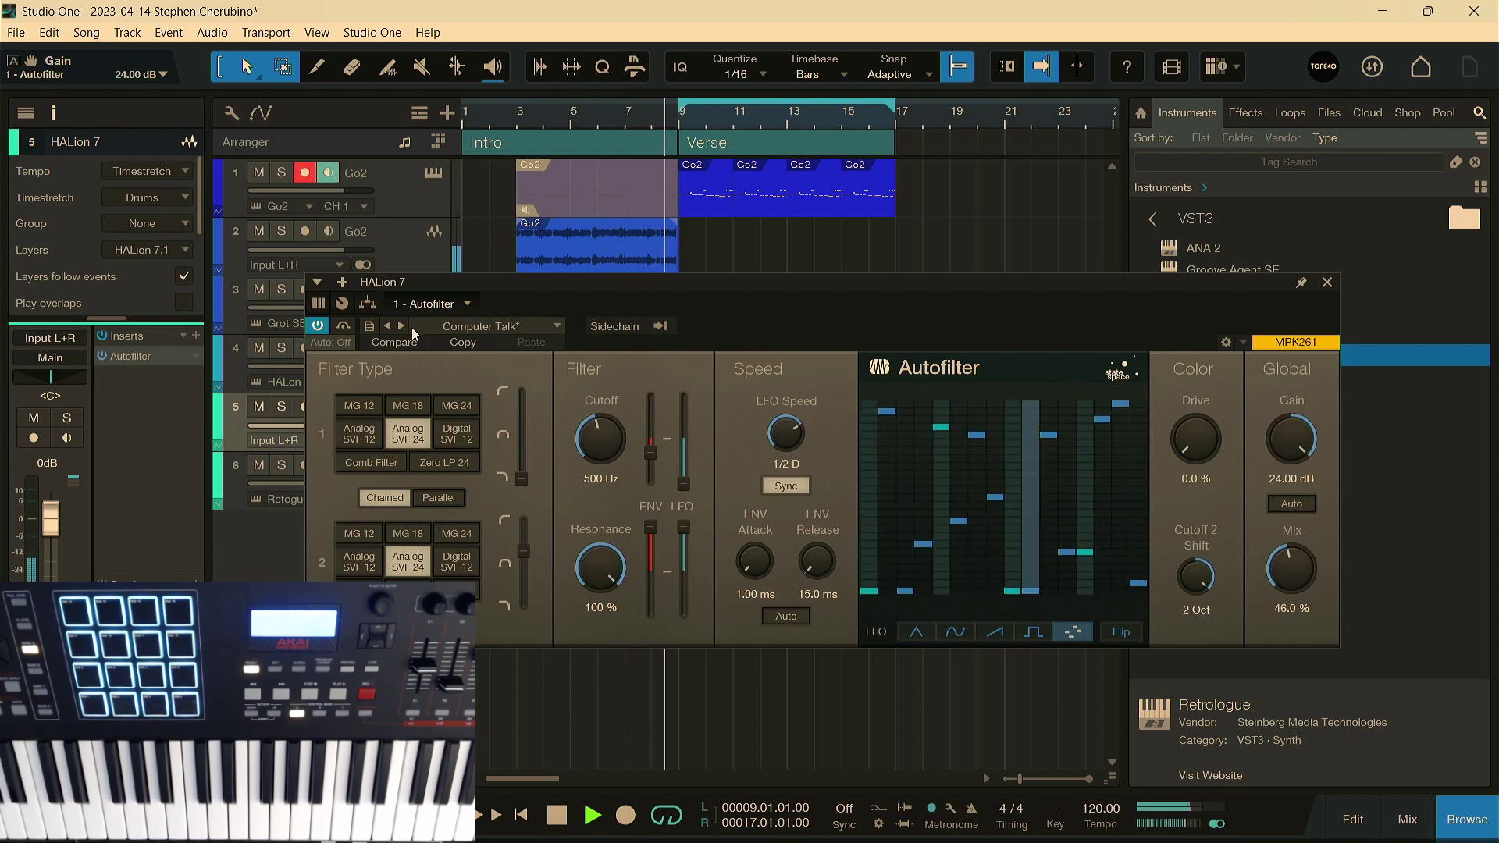
# Step: Load the Autofilter preset Dancer is a Rhythm 1, set its mix to 63.5%, and close the effect with playback stopped
pyautogui.click(400, 326)
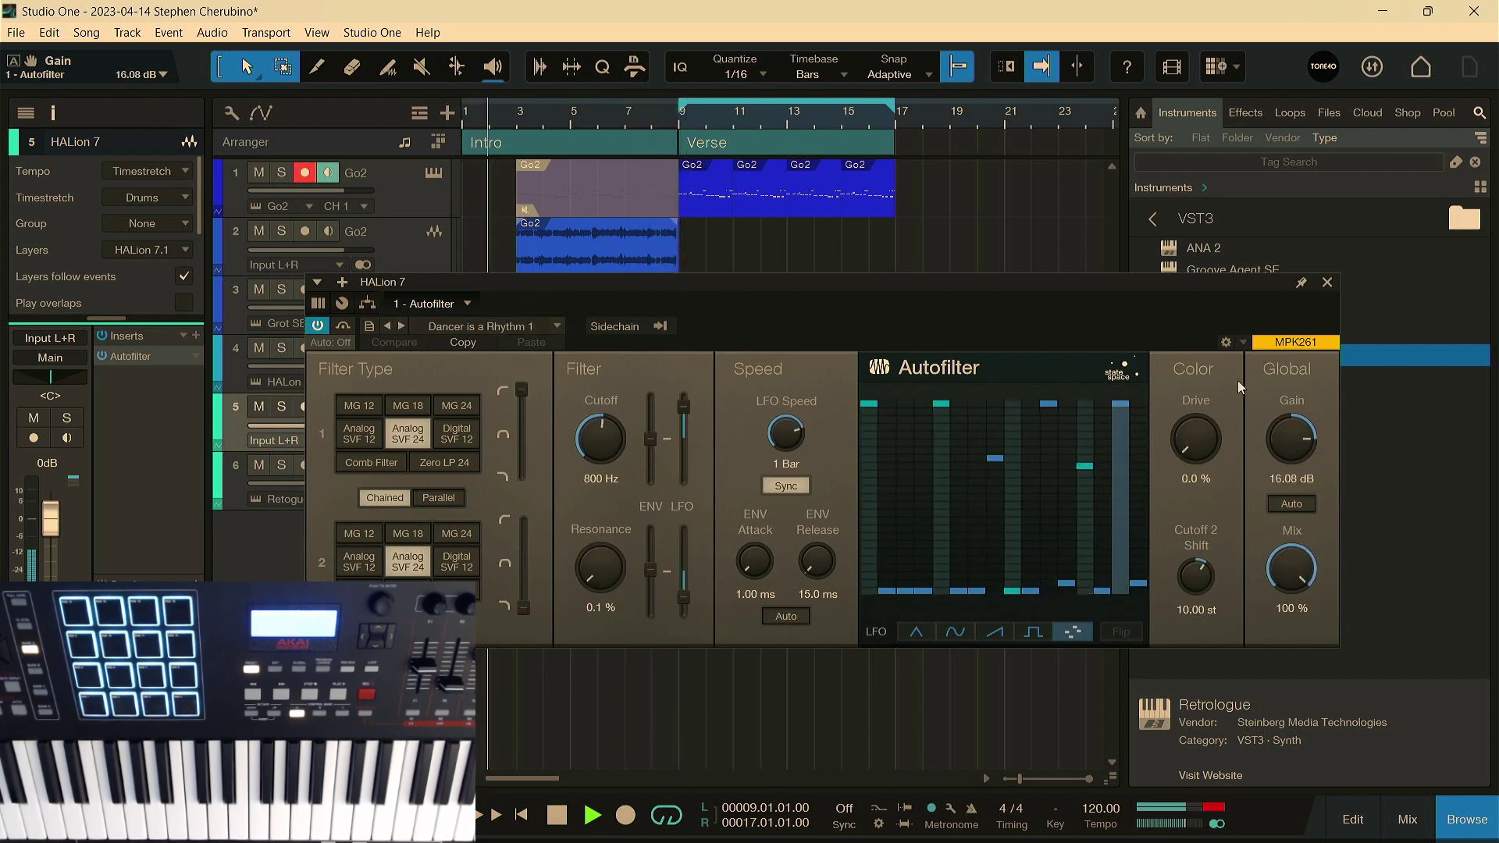
pyautogui.moveTo(1292, 570); pyautogui.dragTo(1281, 624)
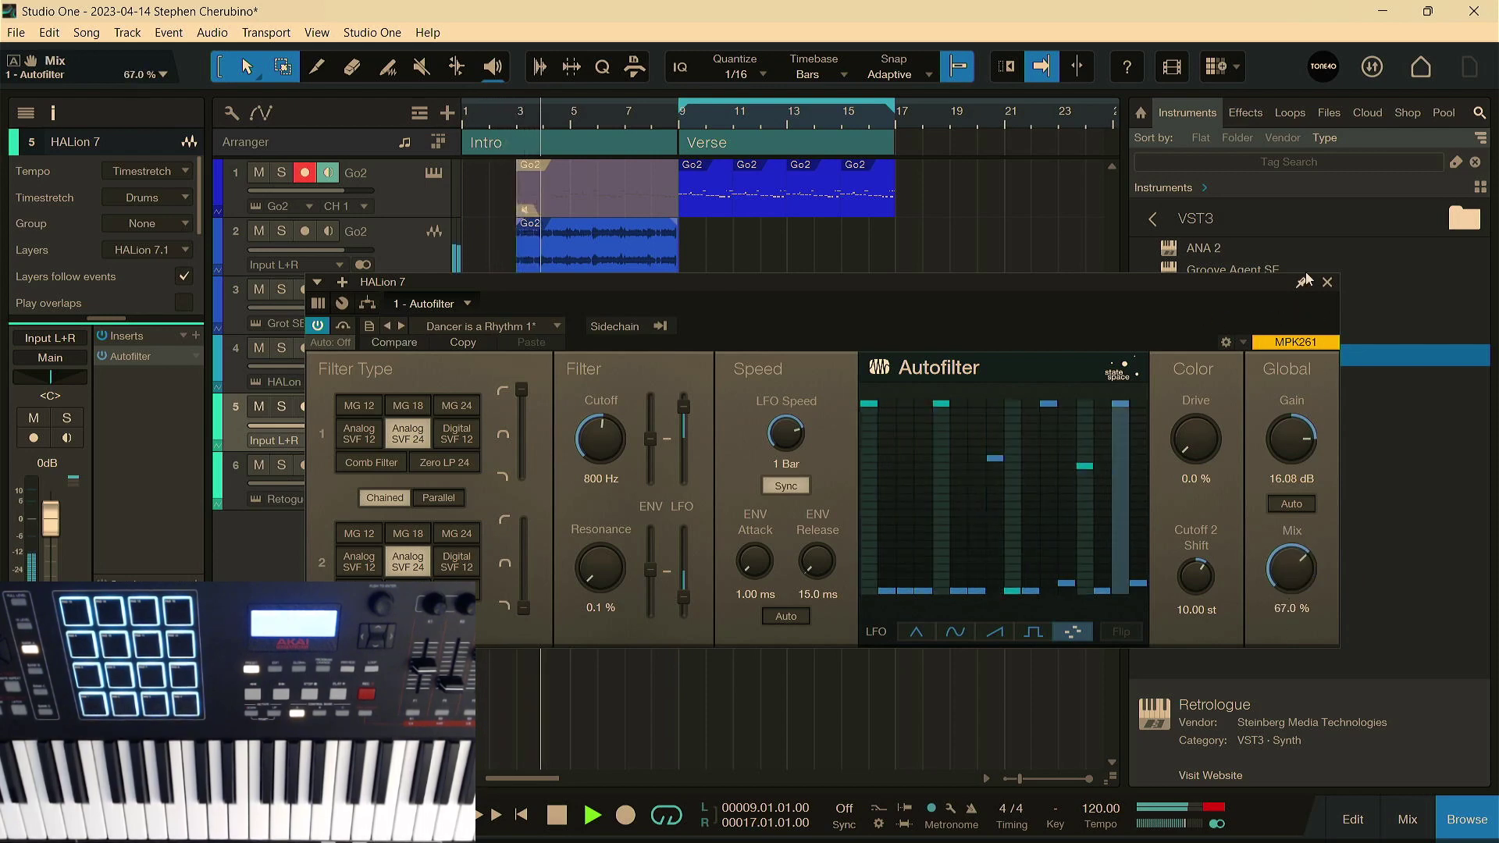
pyautogui.moveTo(1292, 554); pyautogui.dragTo(1291, 559)
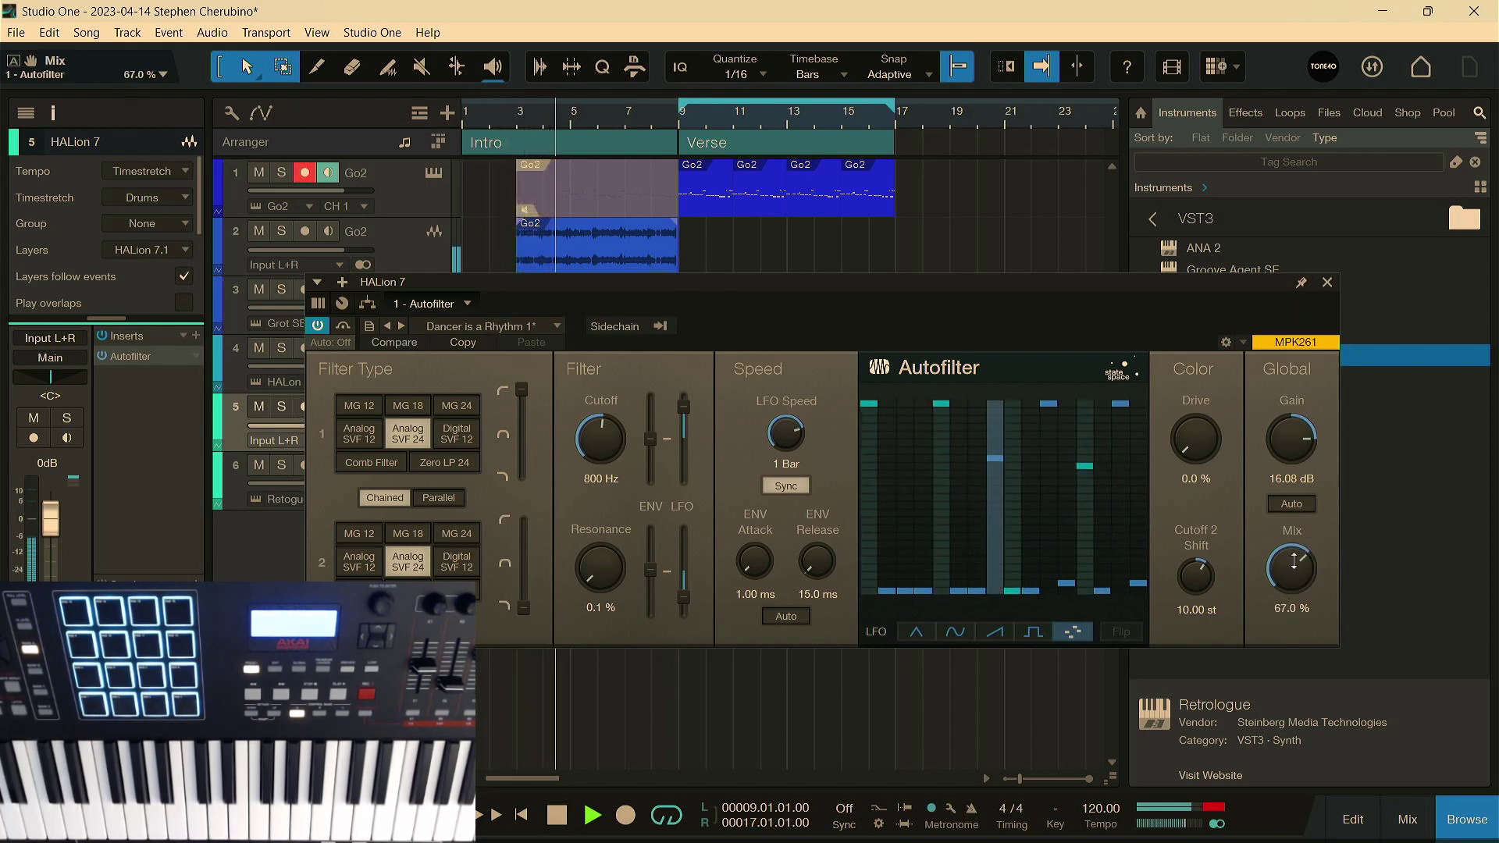
pyautogui.click(1327, 283)
pyautogui.press('space')
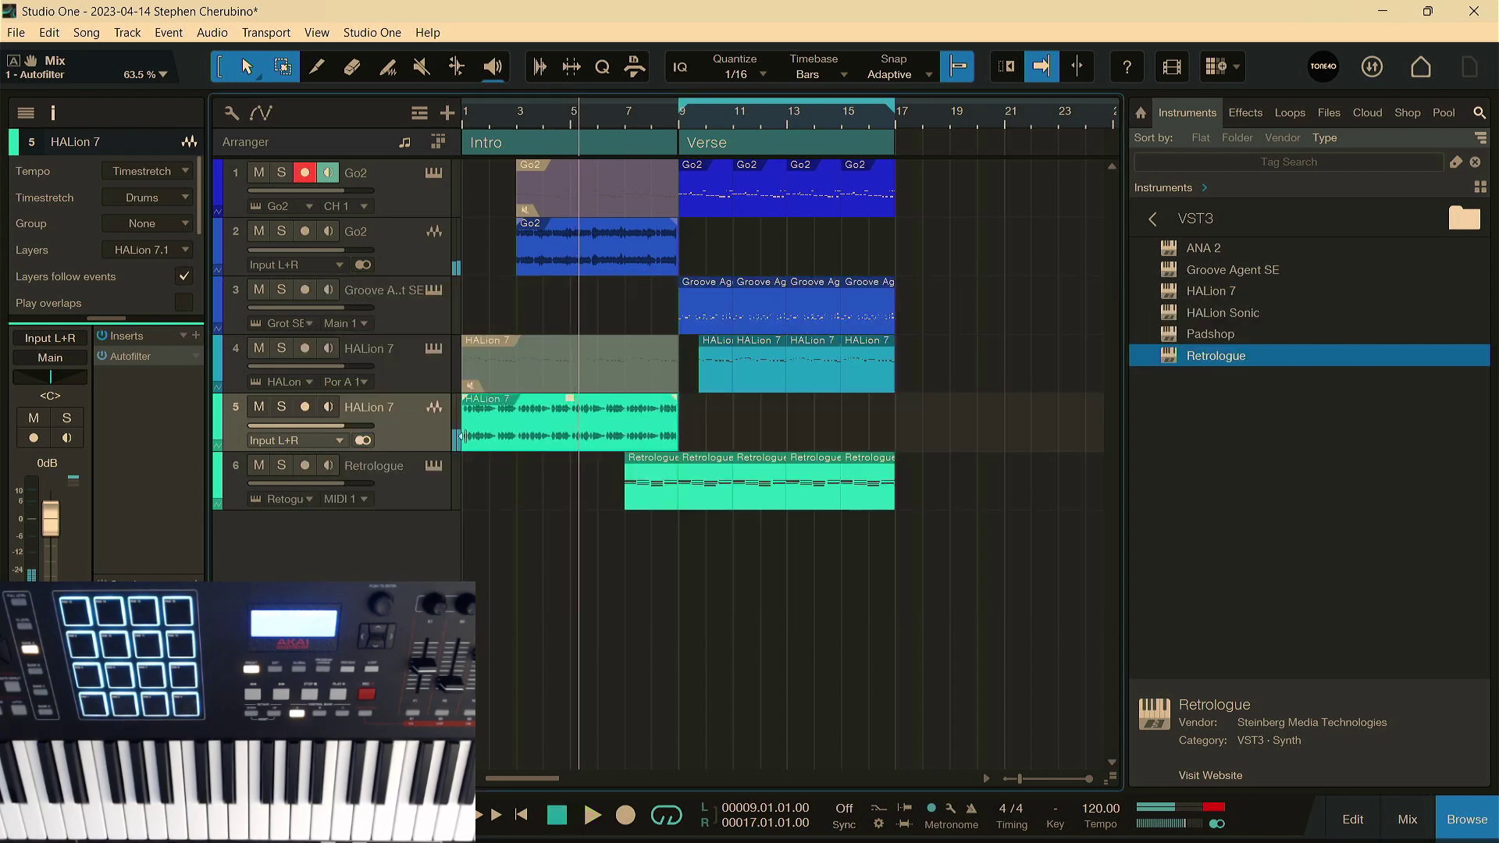
# Step: Add Analog Delay as a send effect on the bounced HALion 7 track with the send level at -23.7 dB
pyautogui.click(1245, 112)
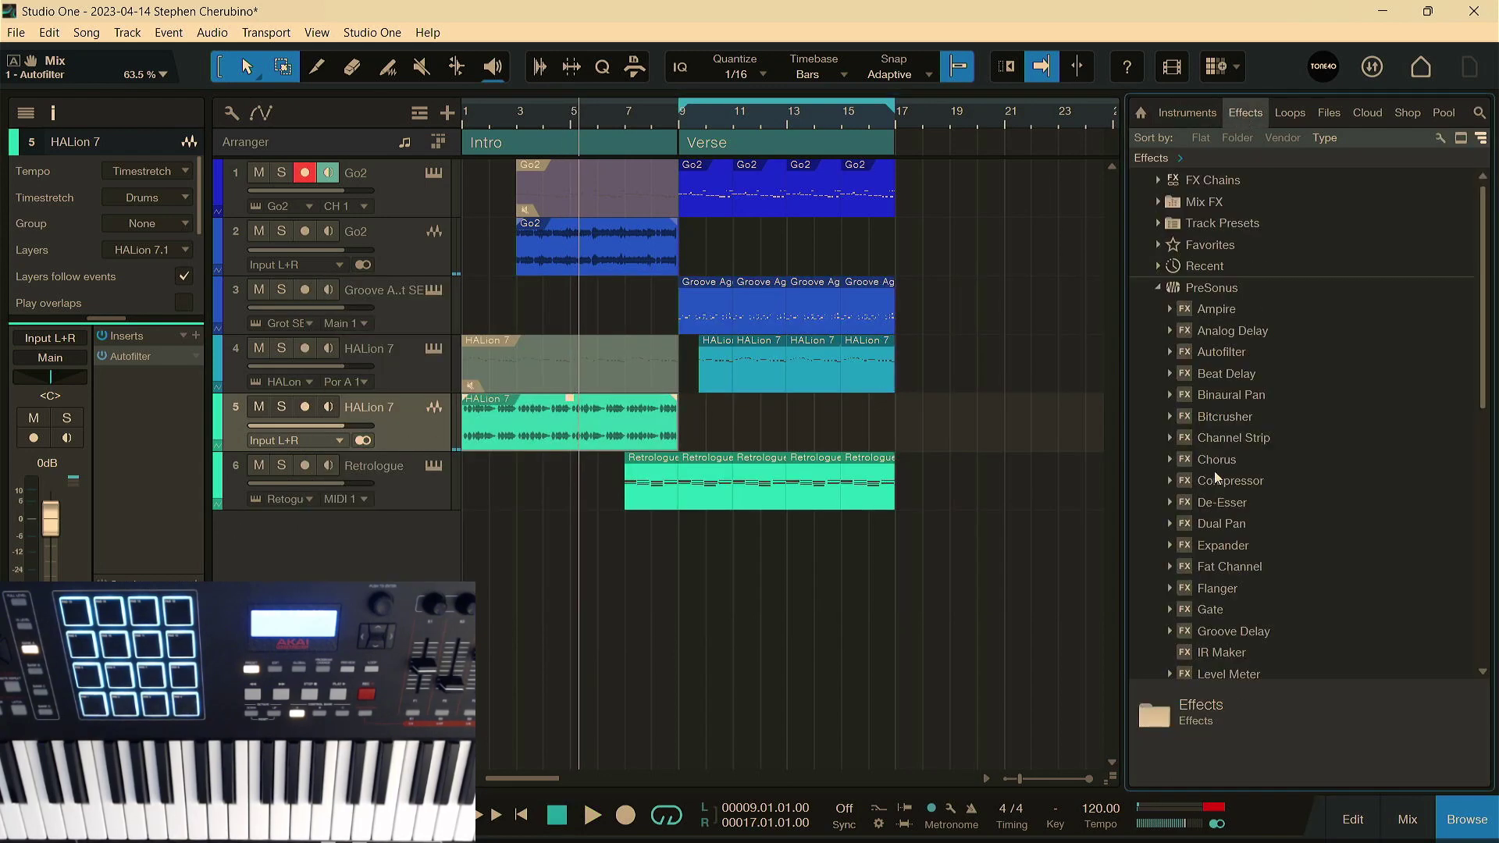
pyautogui.moveTo(1226, 331); pyautogui.dragTo(435, 532)
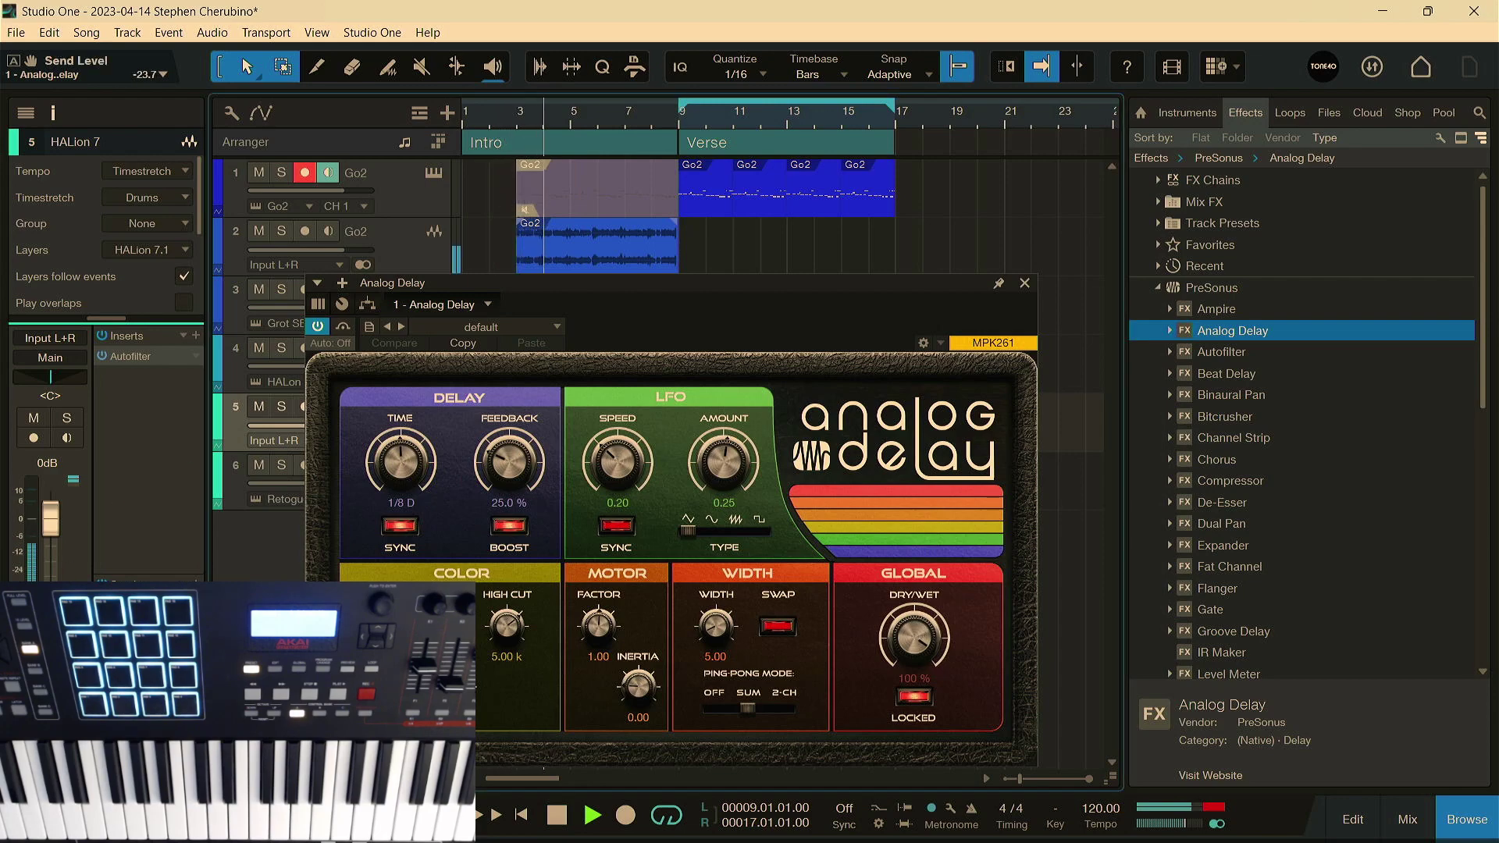
pyautogui.click(1024, 283)
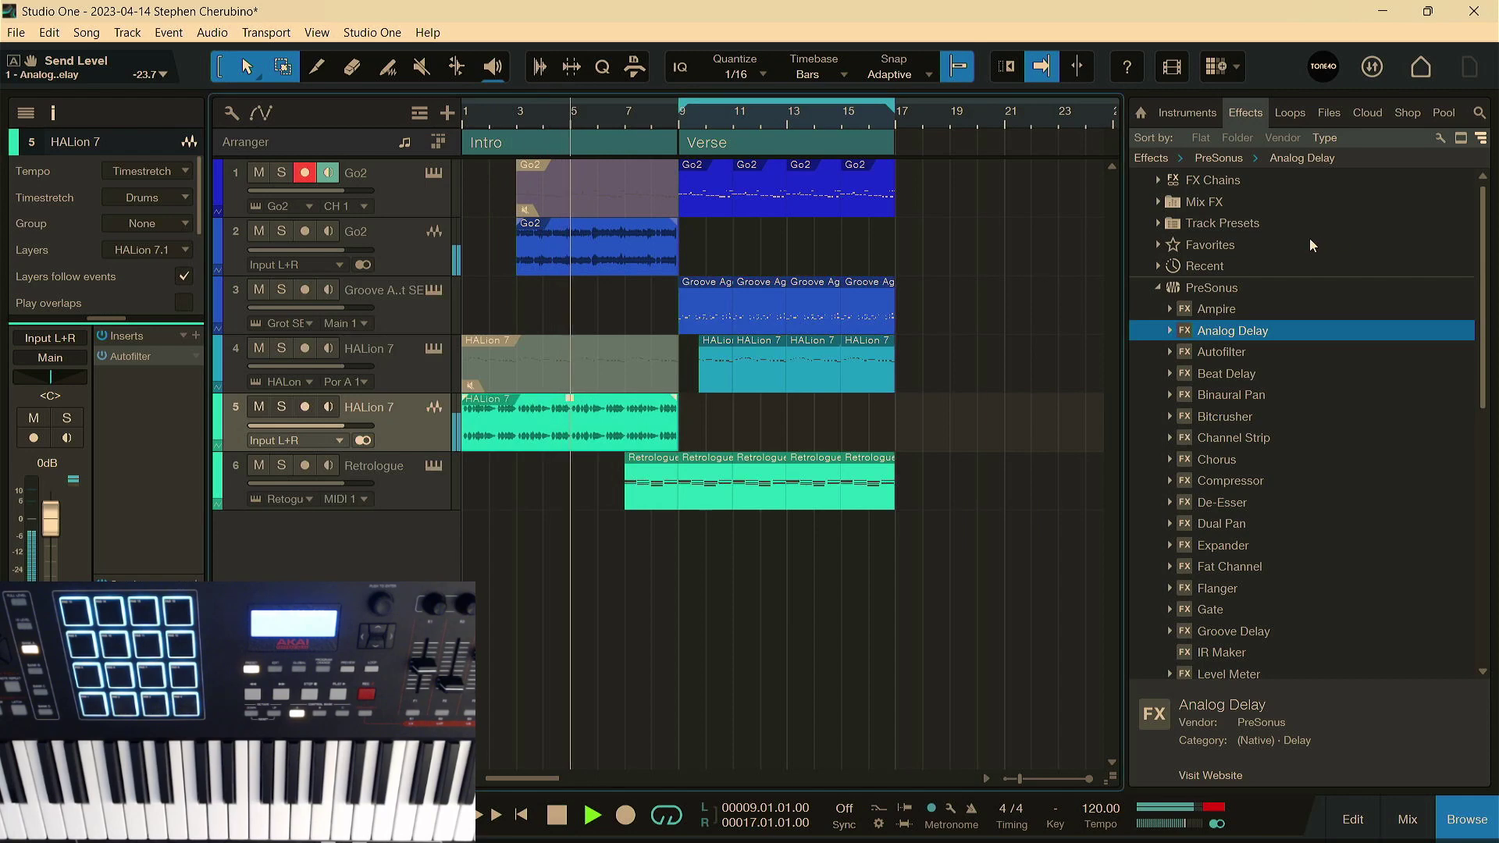
# Step: Add Room Reverb as a second send effect on the bounced HALion 7 track at -29.0 dB, and stop playback
pyautogui.scroll(-10, 1211, 523)
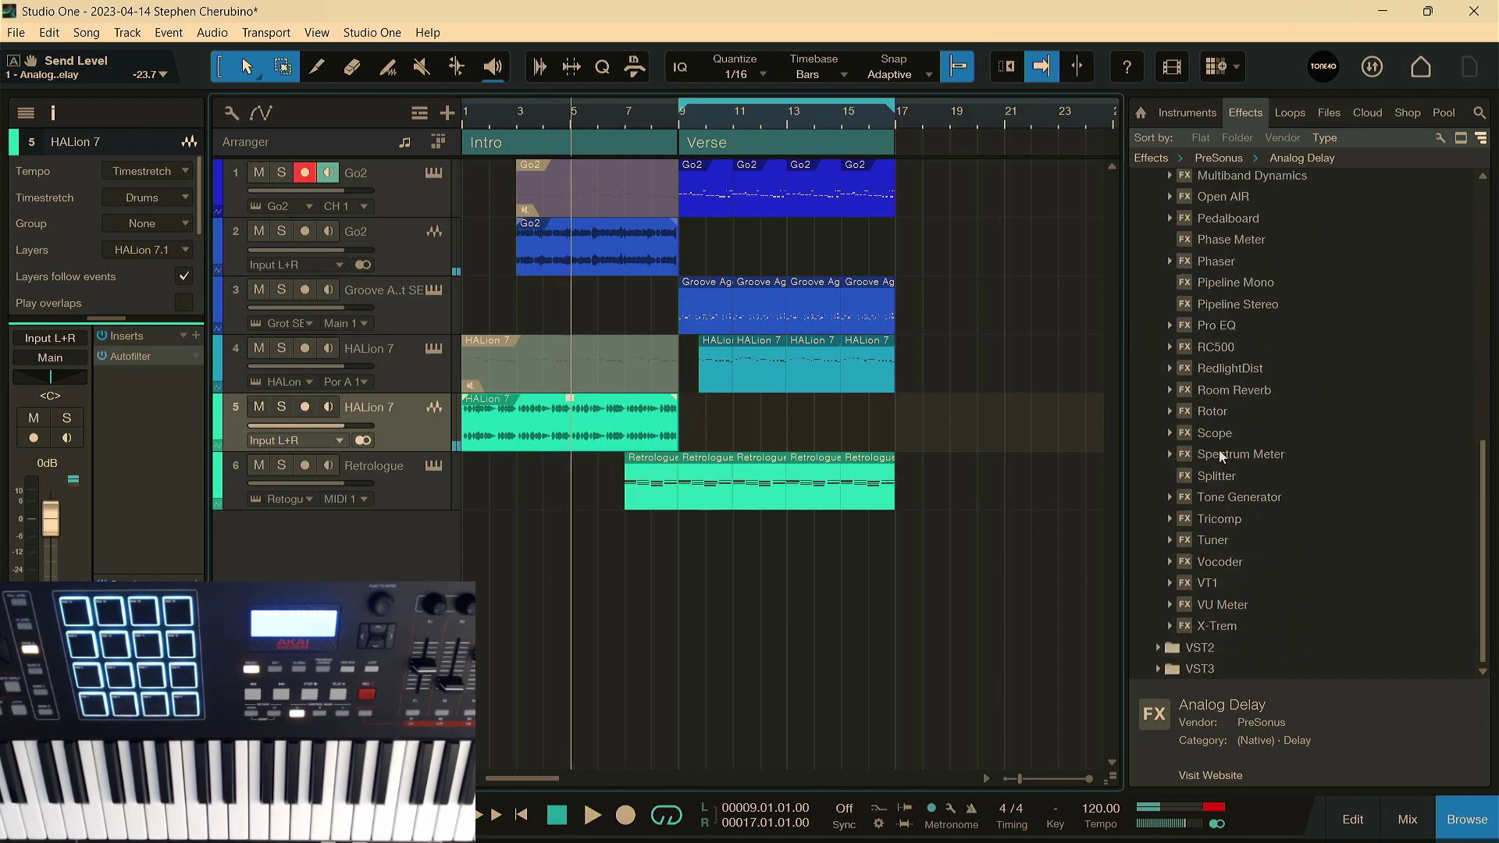
pyautogui.moveTo(1195, 390); pyautogui.dragTo(133, 580)
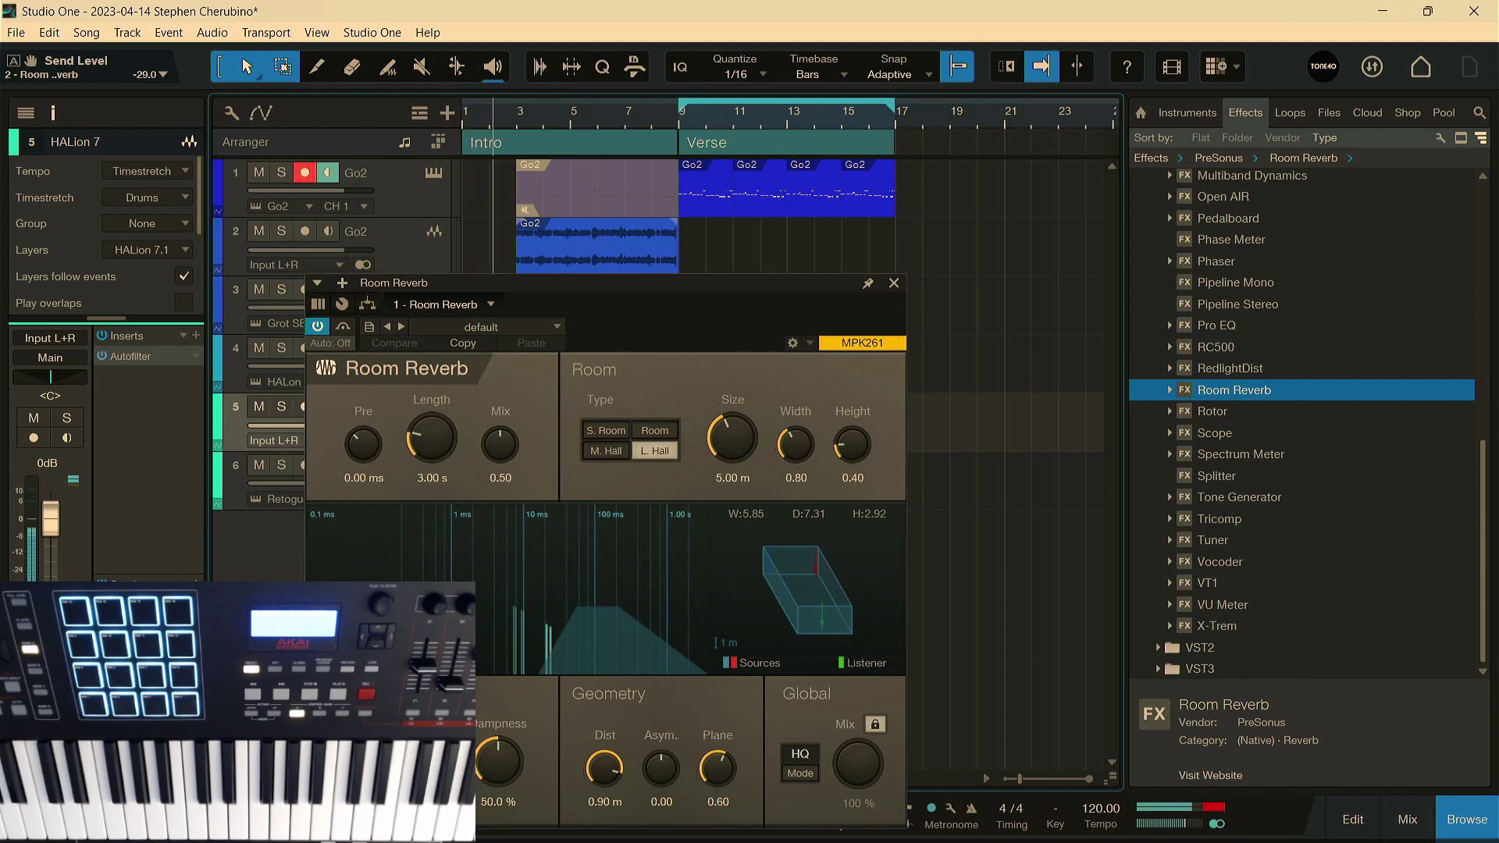
pyautogui.click(893, 283)
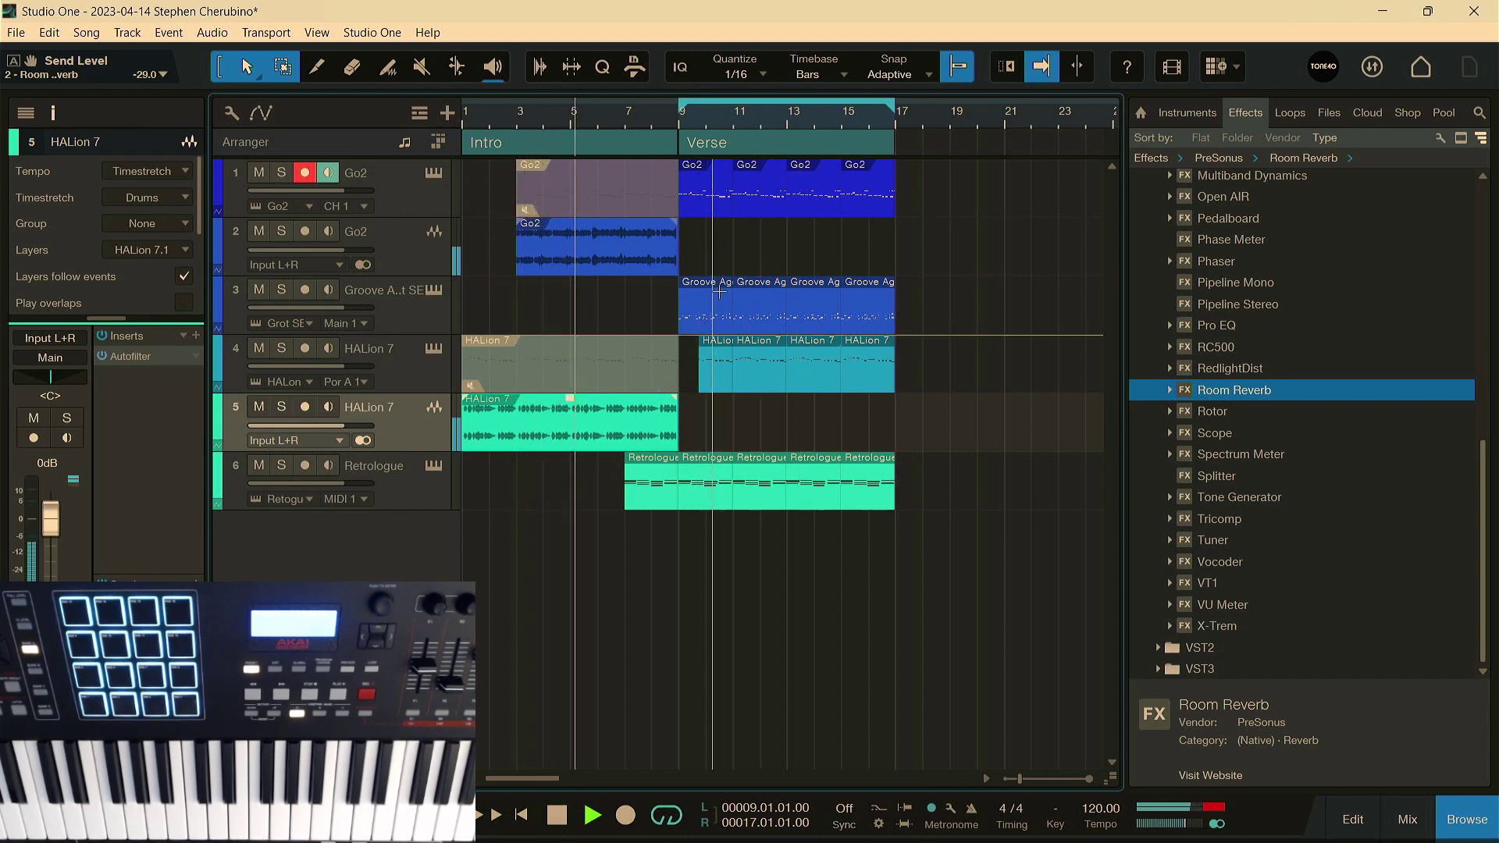
pyautogui.press('space')
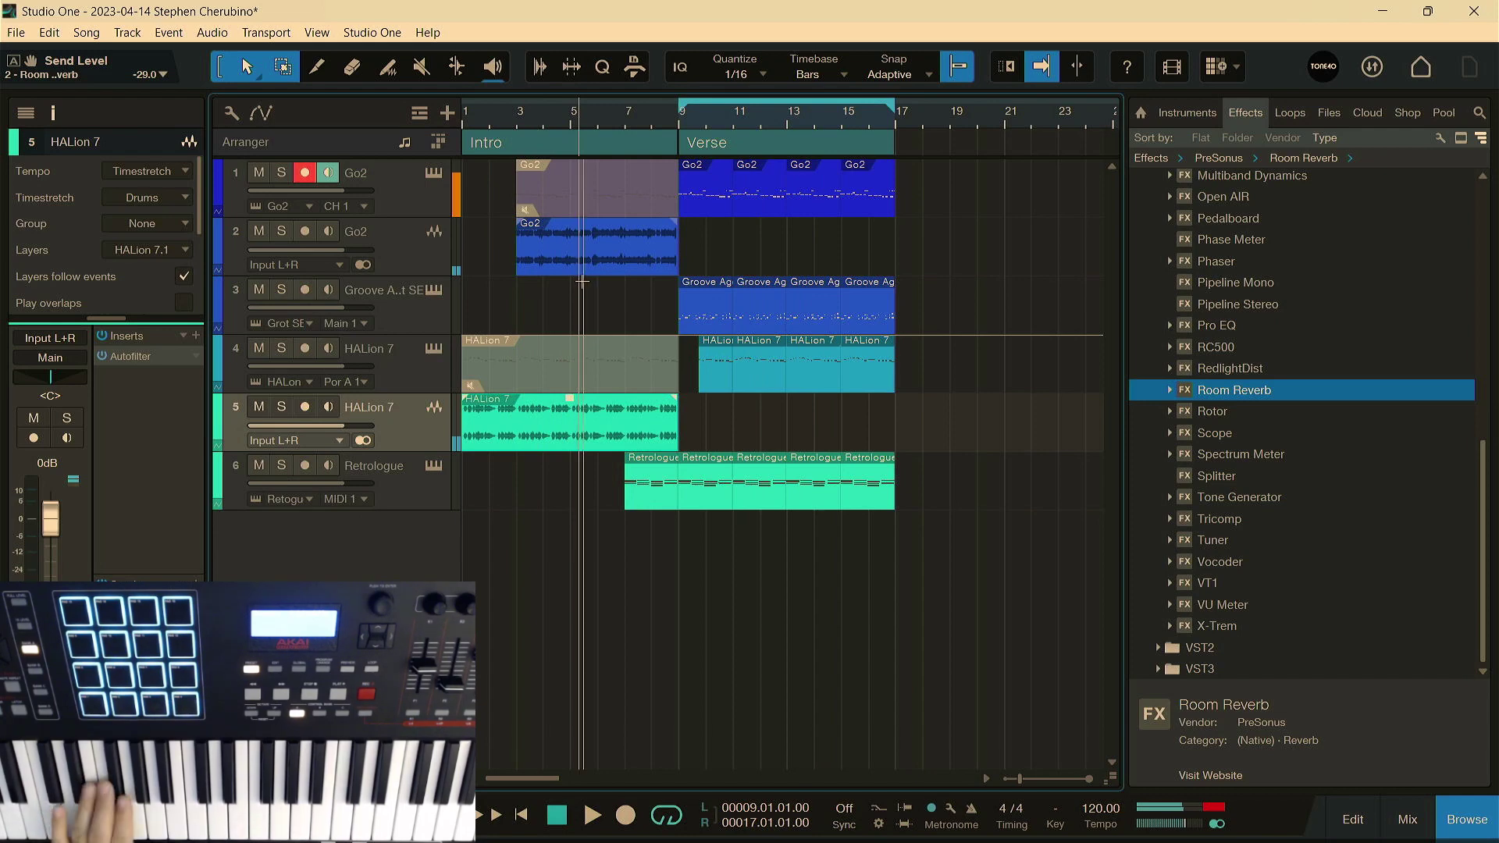
# Step: Create an empty Groove Agent SE part in the Intro spanning bars 5 to 9
pyautogui.click(574, 316)
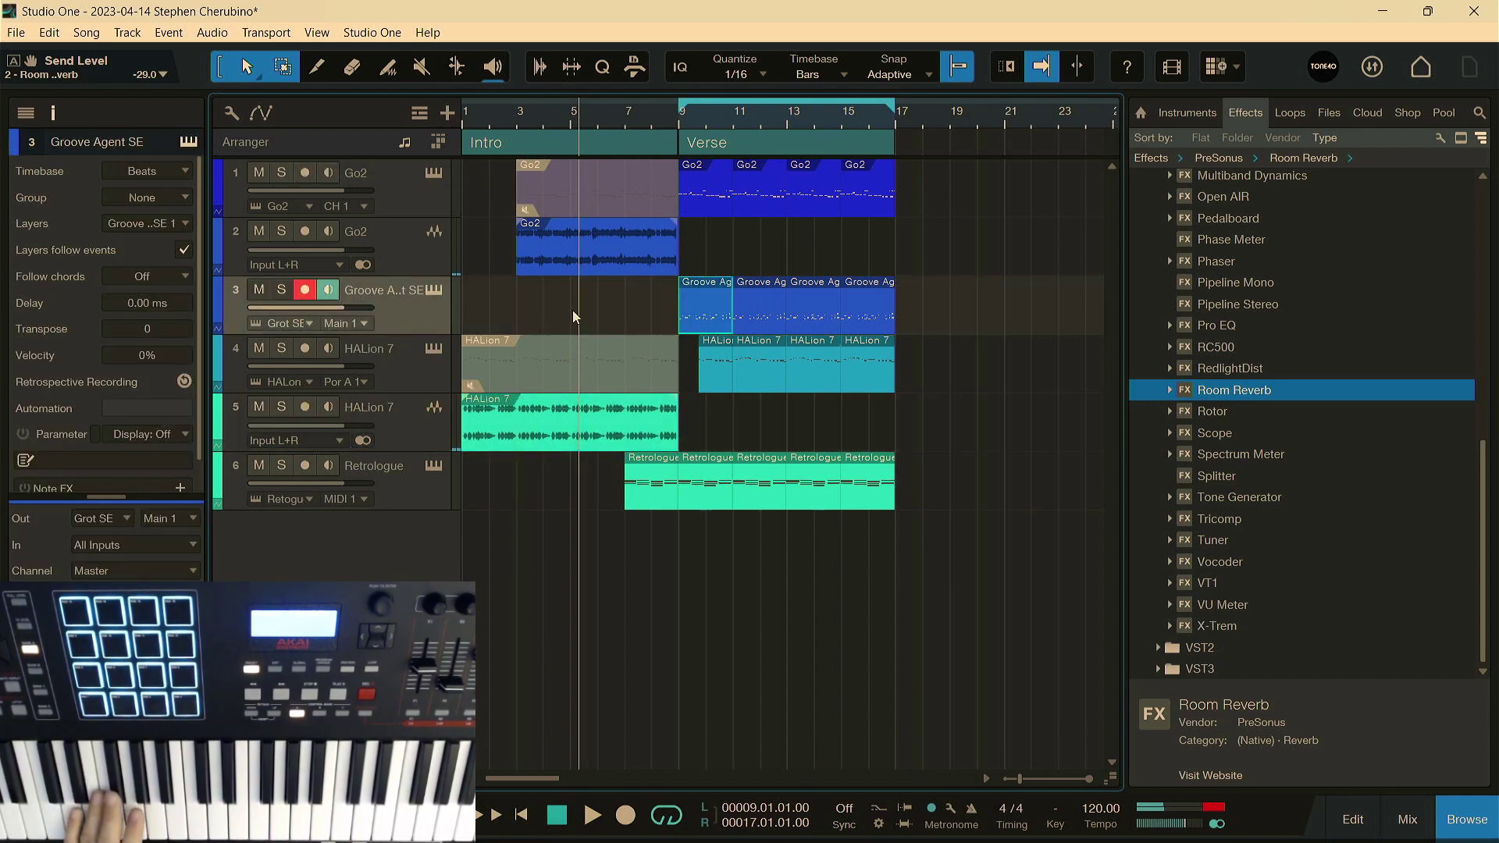
pyautogui.doubleClick(570, 312)
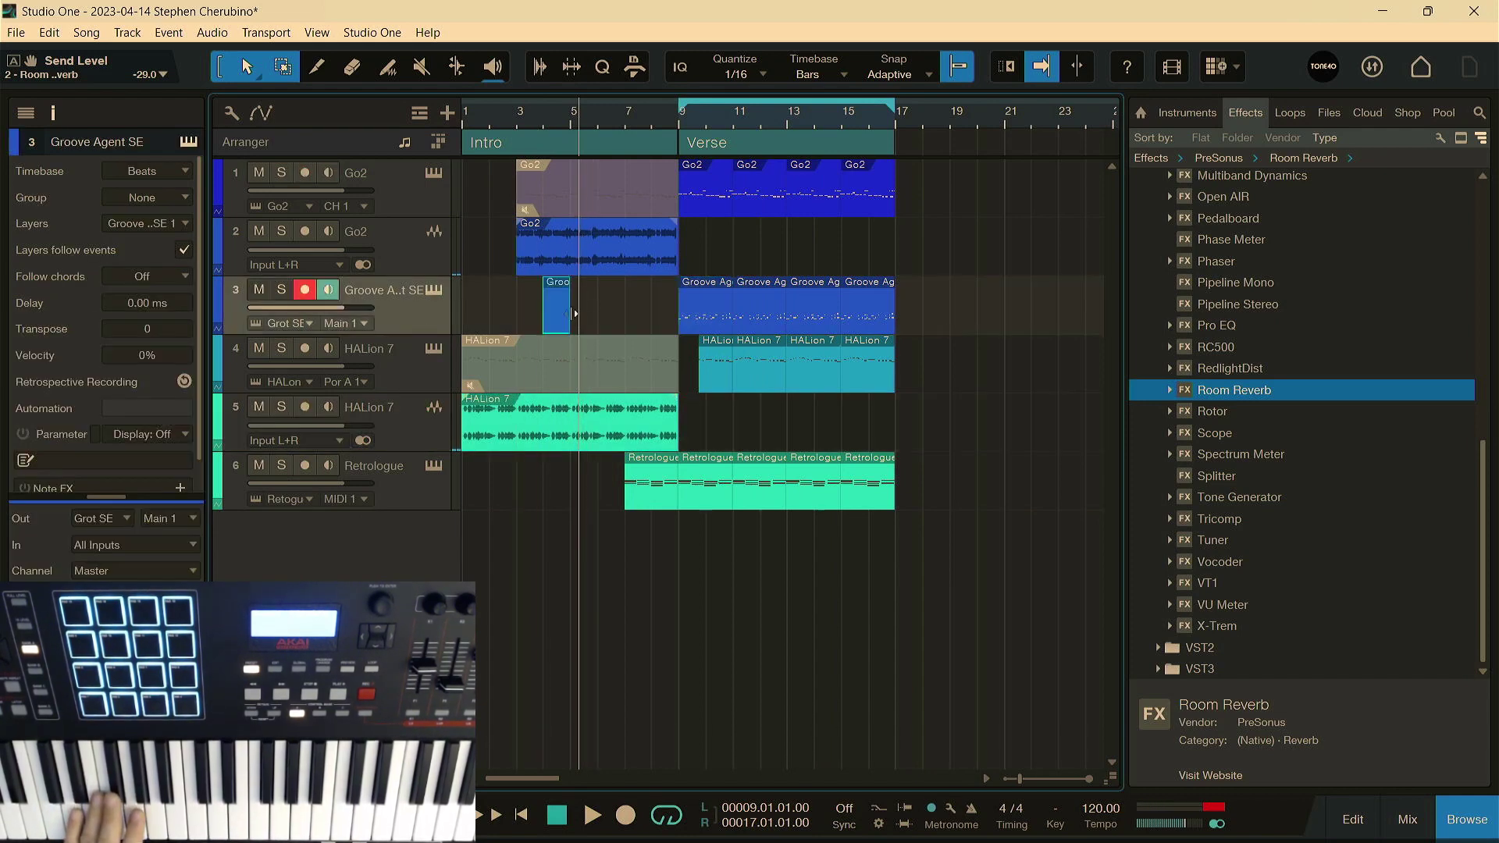
pyautogui.moveTo(591, 317); pyautogui.dragTo(672, 319)
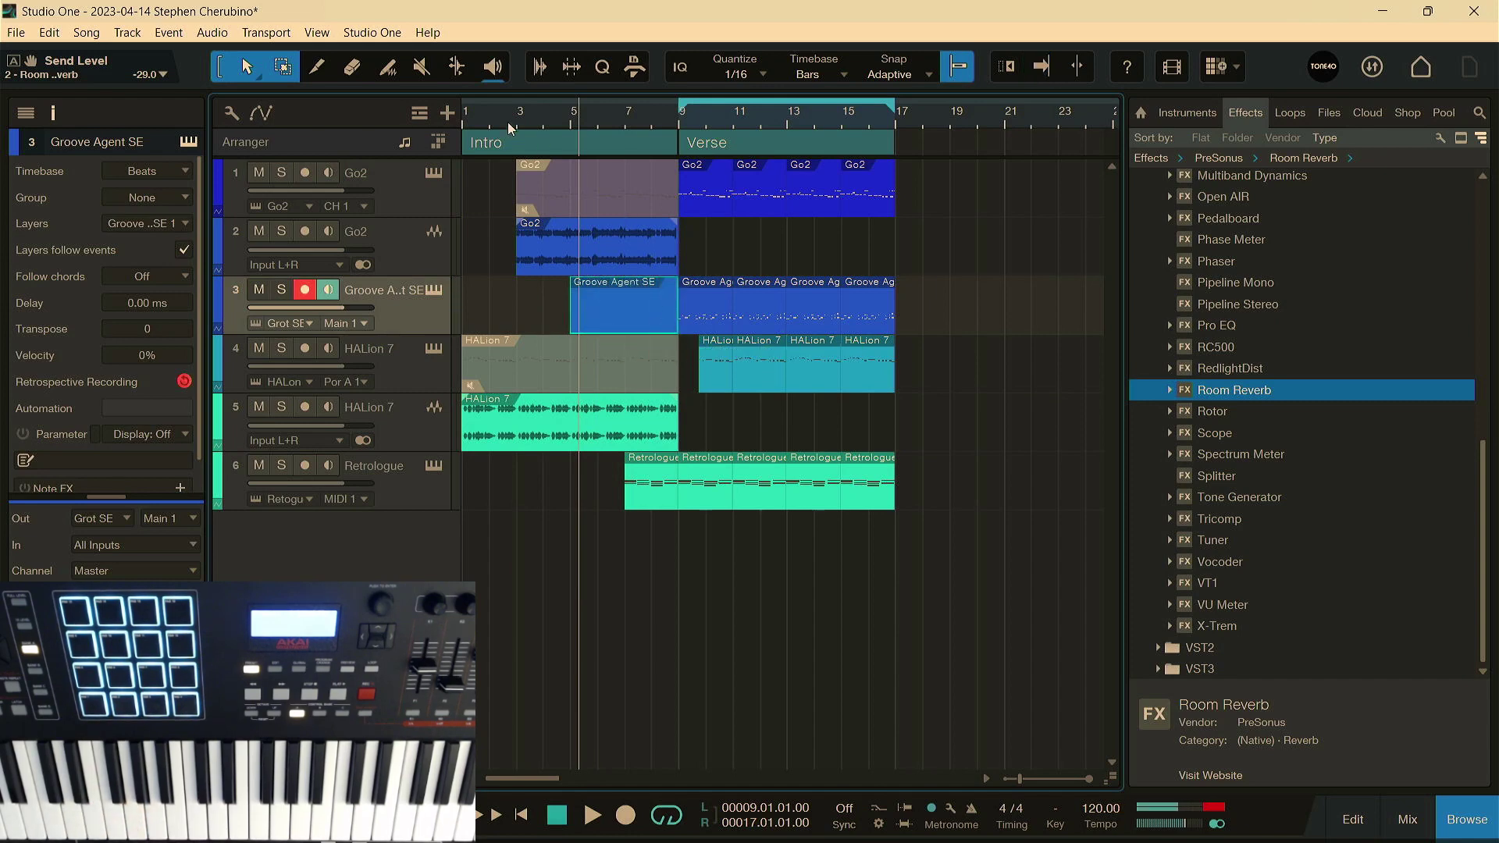
# Step: Record a Groove Agent SE performance over the Intro from the start of the song, and stop just past bar 9
pyautogui.press(',')
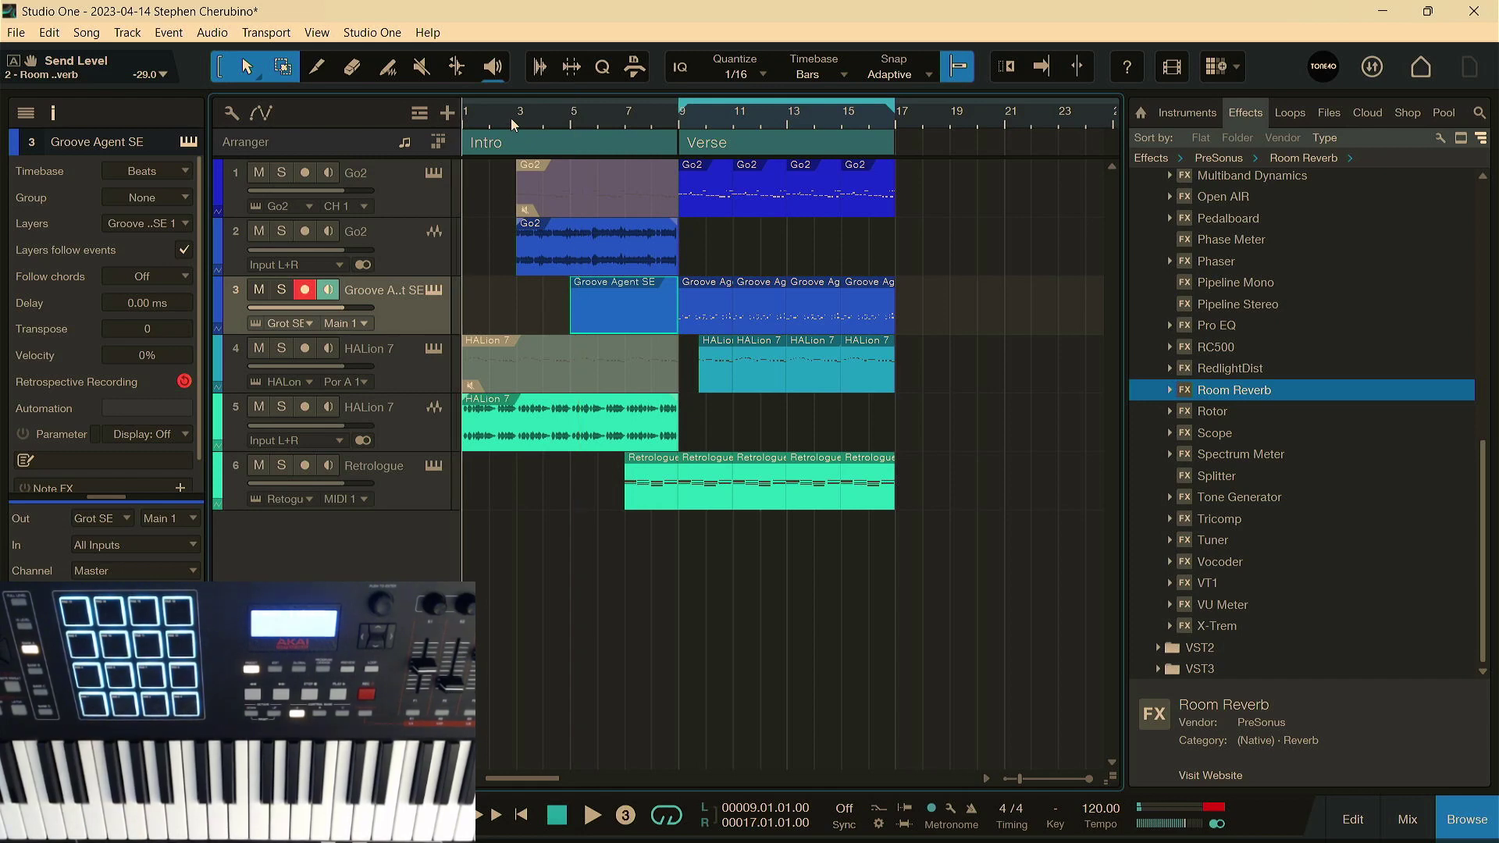
pyautogui.press('KP_Multiply')
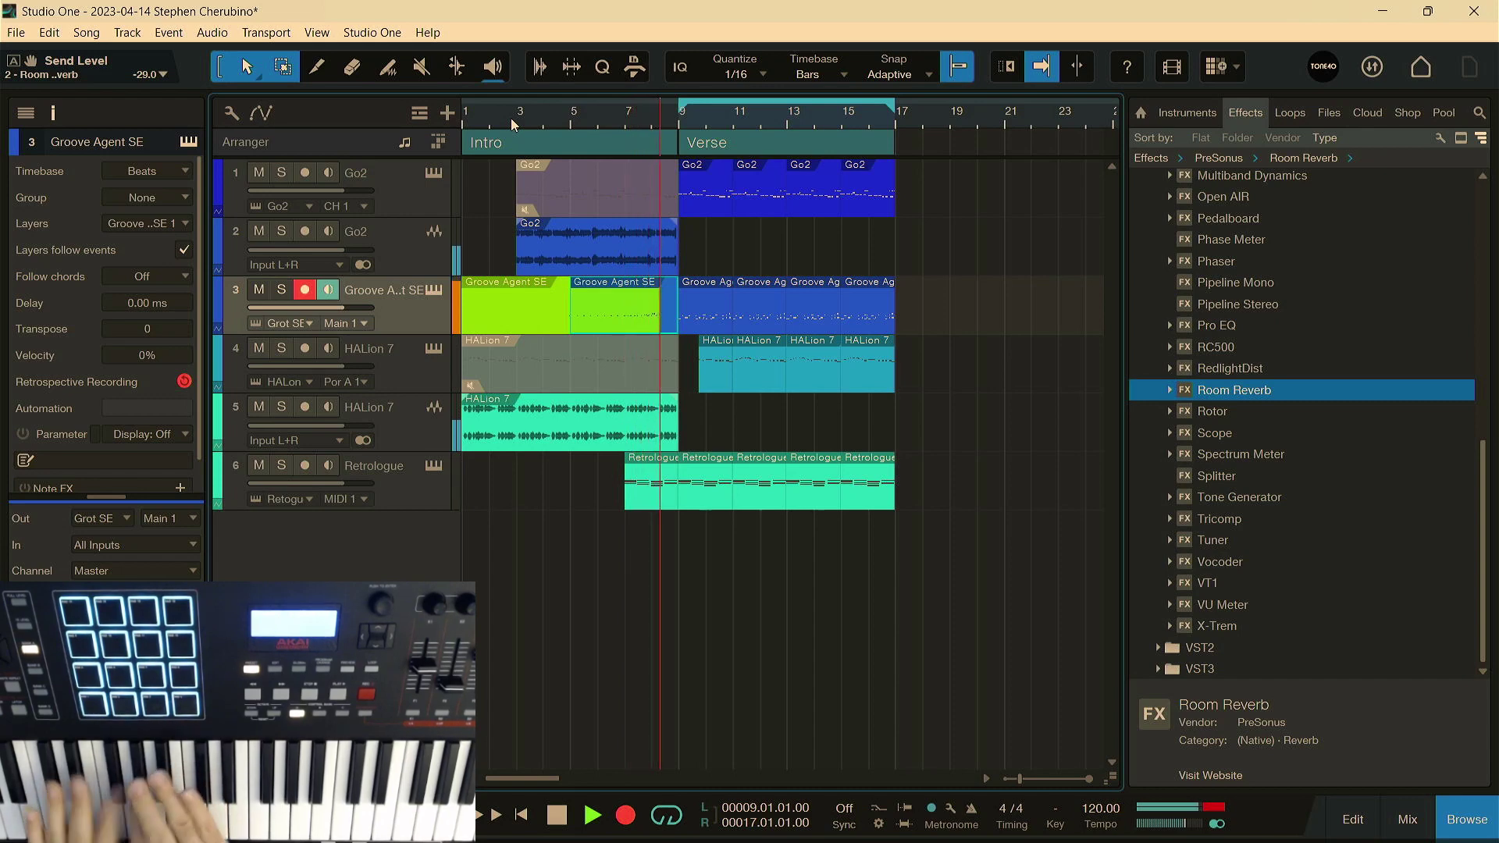
pyautogui.press('space')
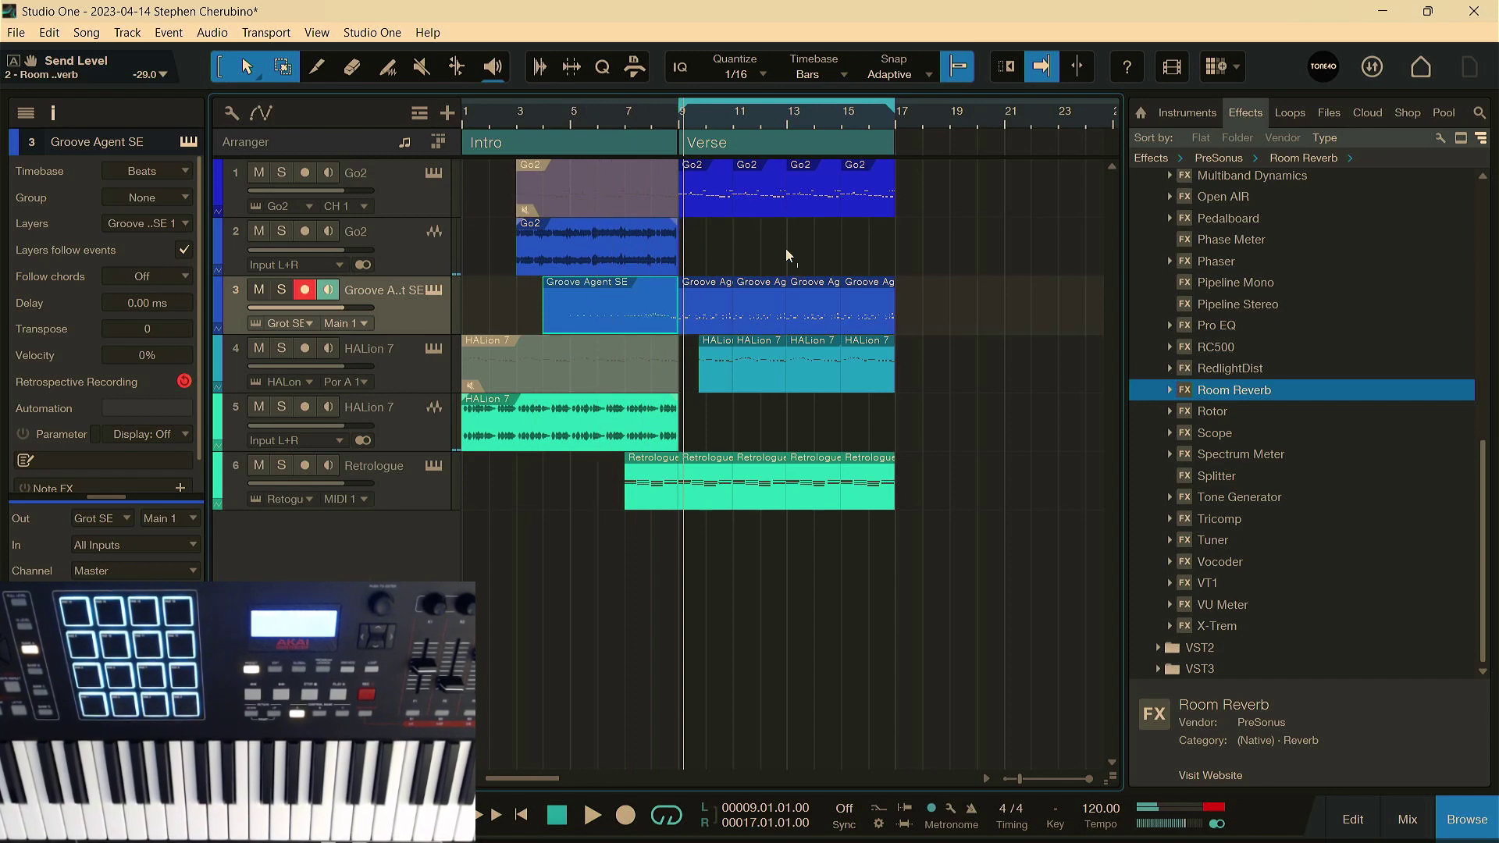
# Step: Extend the loop range back to bar 1 so it covers Intro and Verse, and play the song from the start
pyautogui.moveTo(679, 108); pyautogui.dragTo(446, 143)
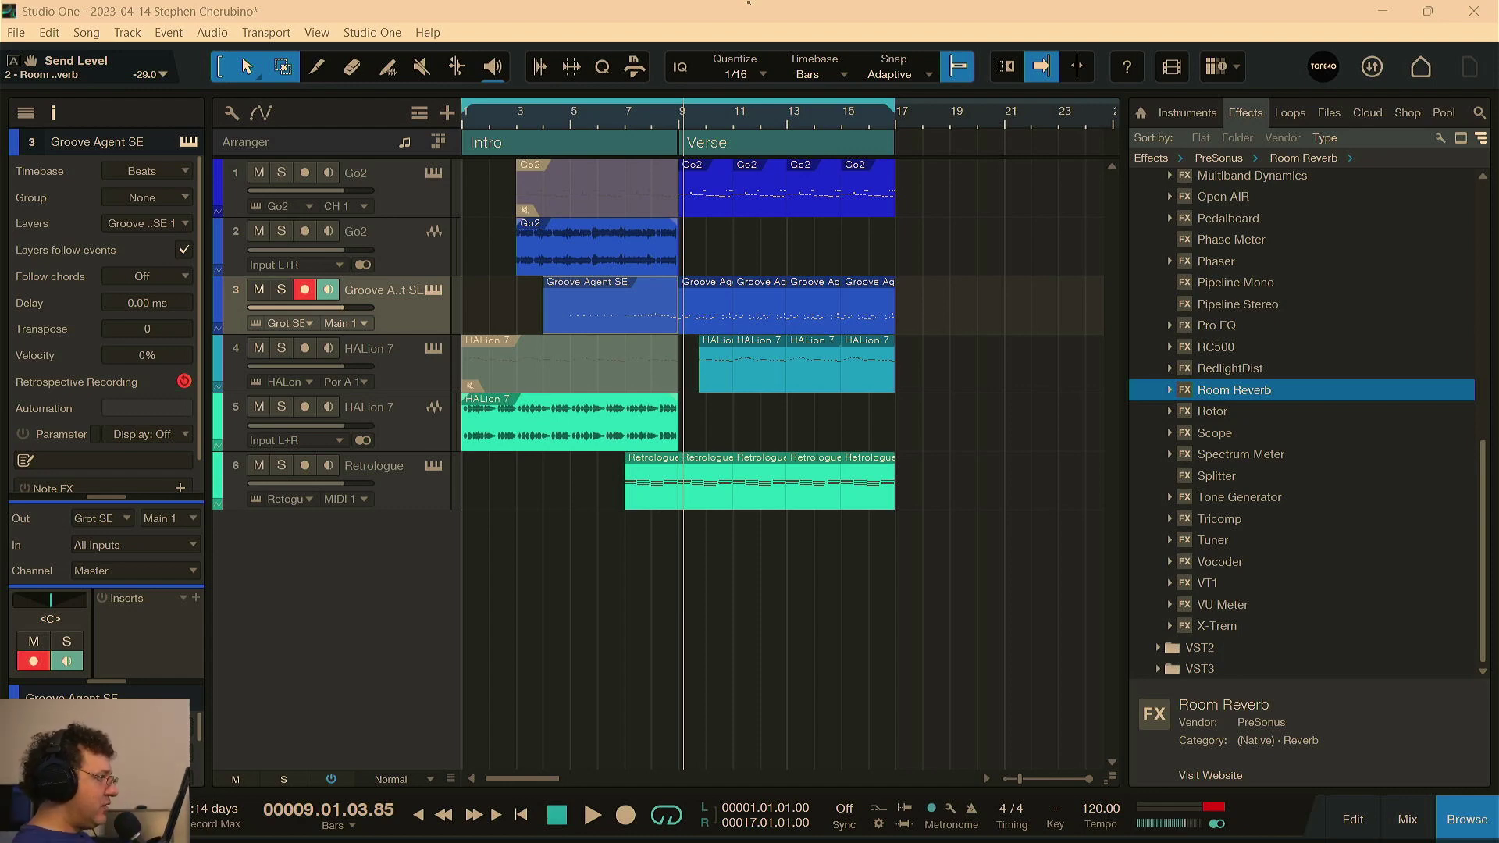
pyautogui.click(610, 645)
pyautogui.press(',')
pyautogui.press('space')
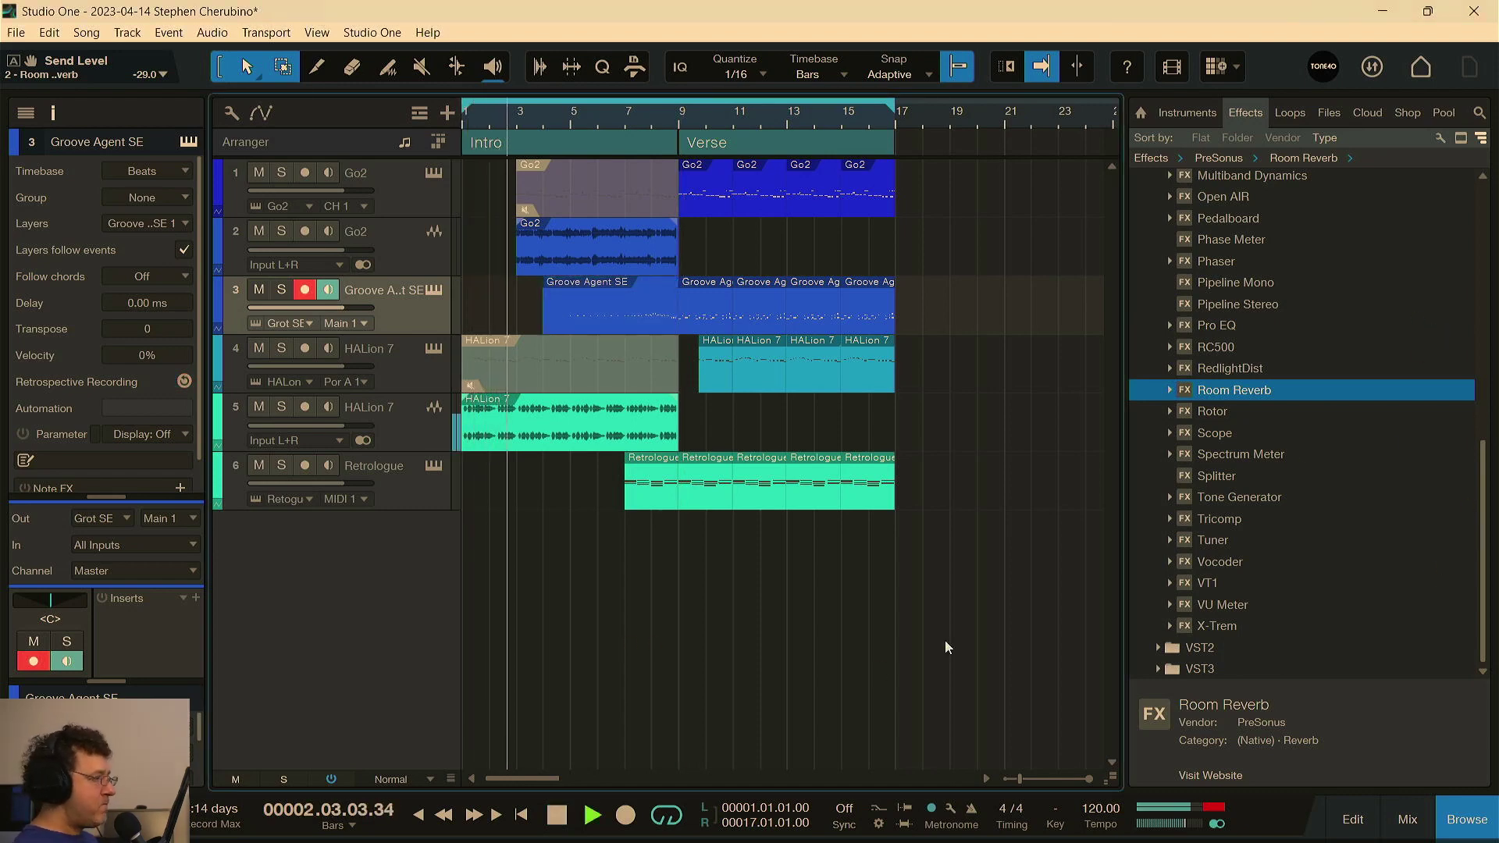
# Step: Copy the Retrologue part from bar 7 to bar 1 and duplicate it three times to fill the Intro
pyautogui.click(646, 493)
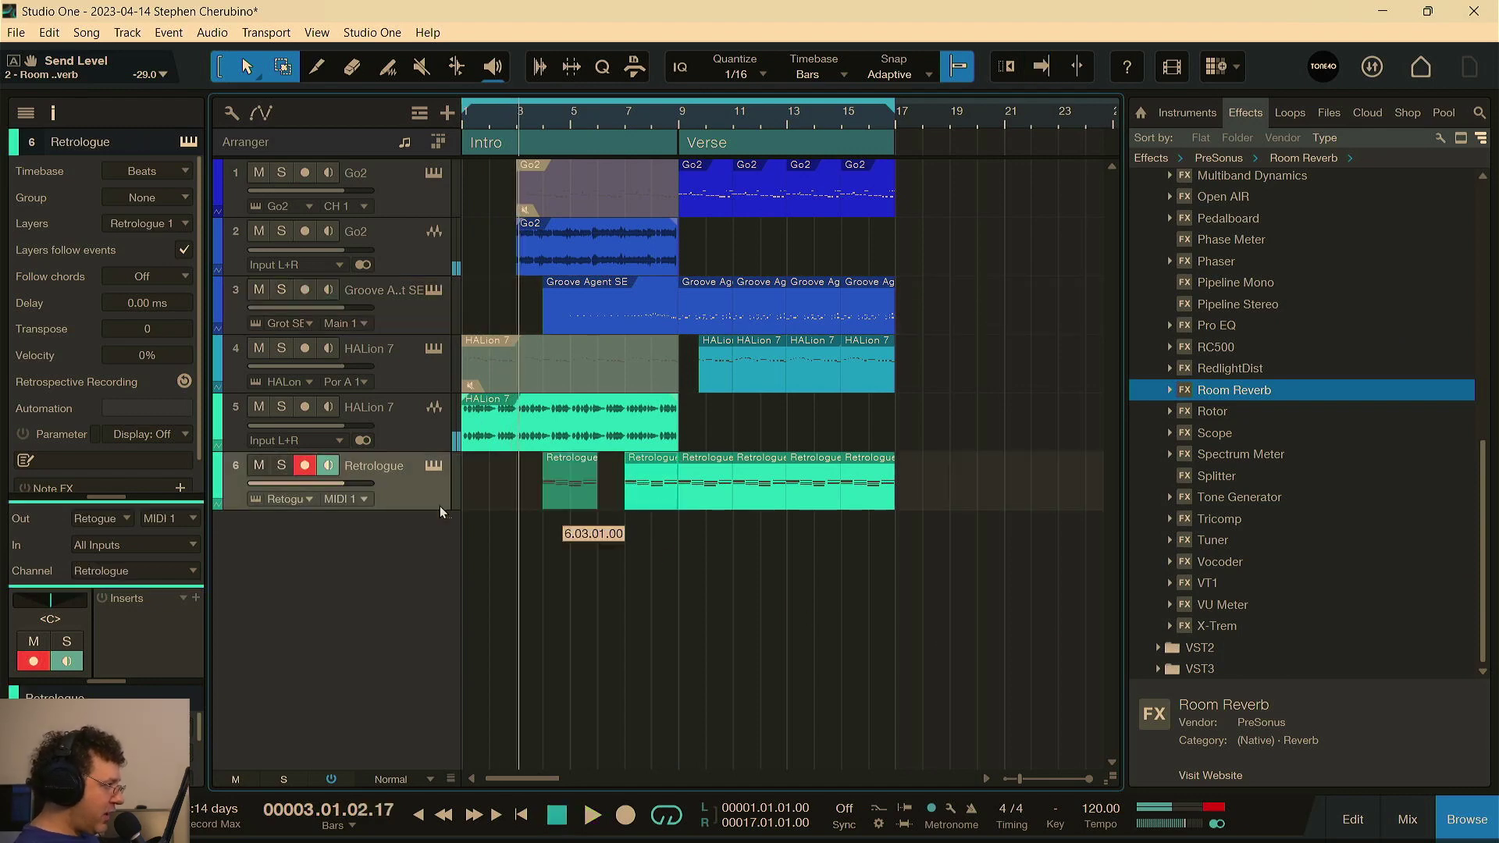
pyautogui.moveTo(394, 507); pyautogui.dragTo(482, 494)
pyautogui.press('d')
pyautogui.press('d')
pyautogui.press('d')
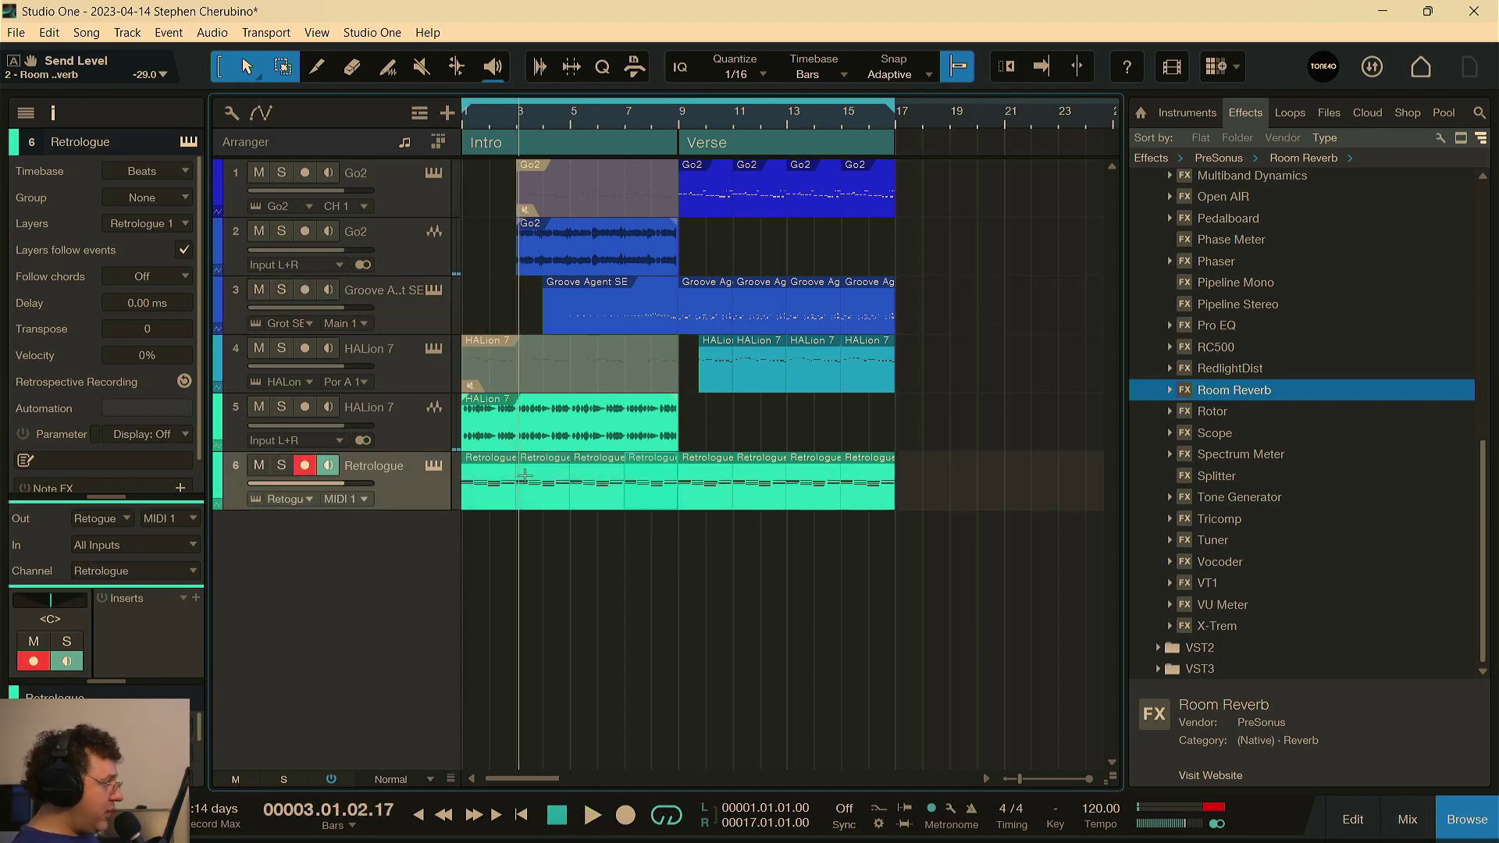
# Step: Merge the Retrologue parts of the Intro, bounce the merged part to an audio track, and trim the source part back to bar 9
pyautogui.moveTo(661, 534); pyautogui.dragTo(453, 491)
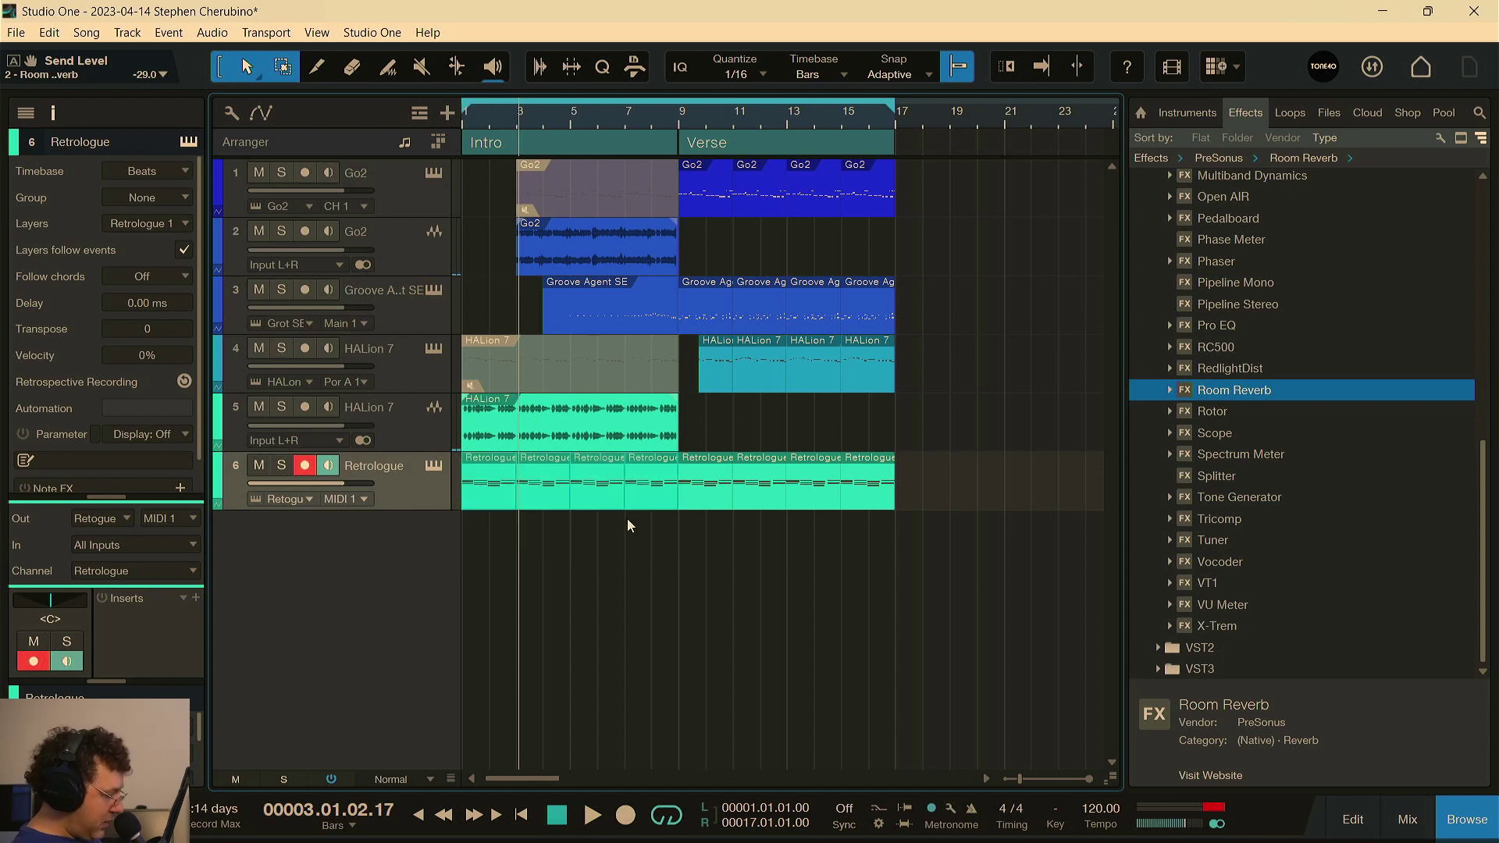
pyautogui.press('g')
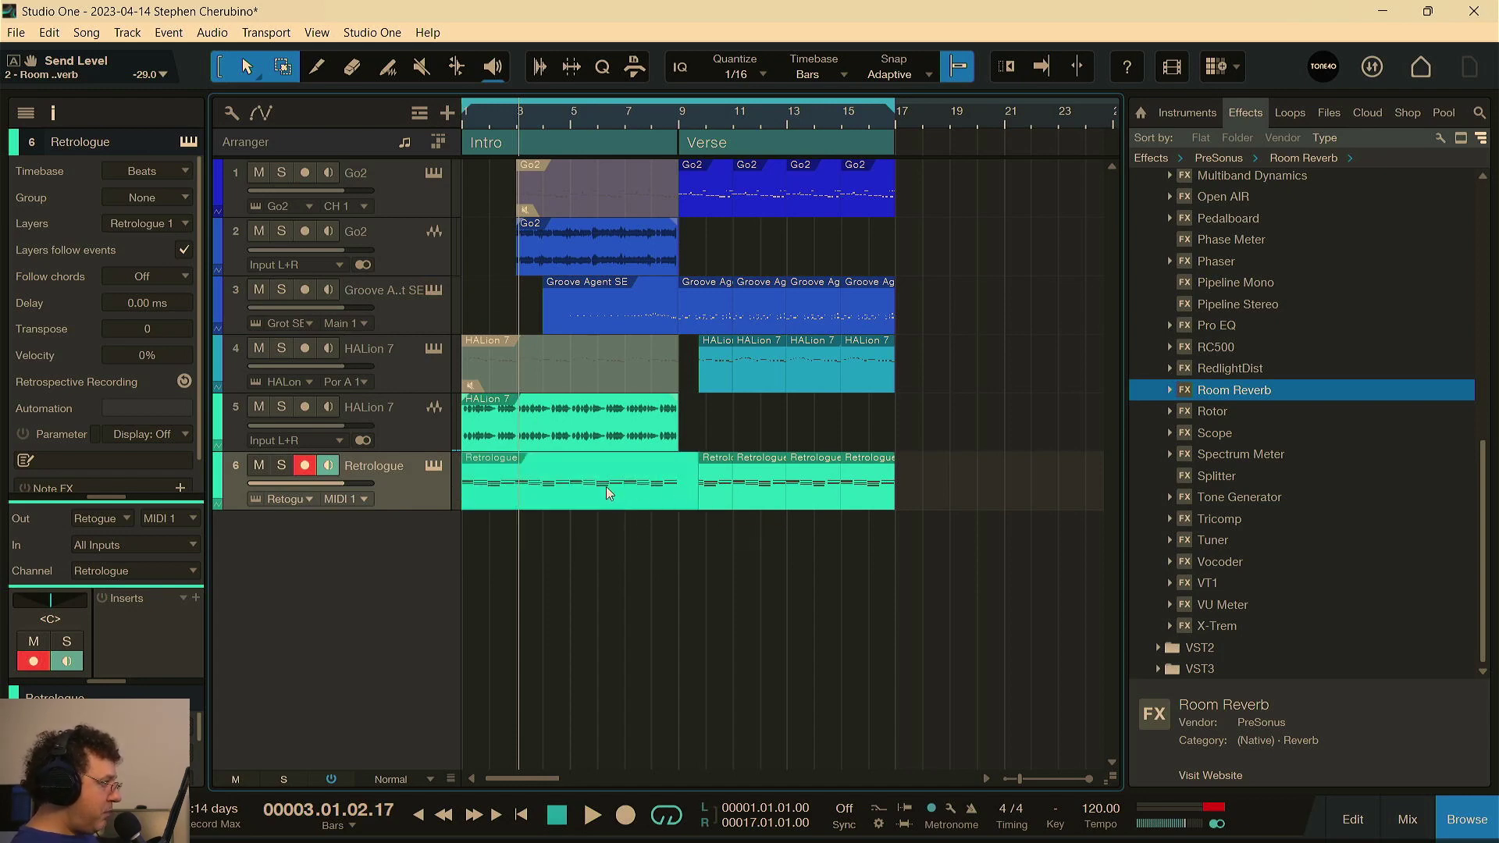
pyautogui.rightClick(602, 491)
pyautogui.click(638, 326)
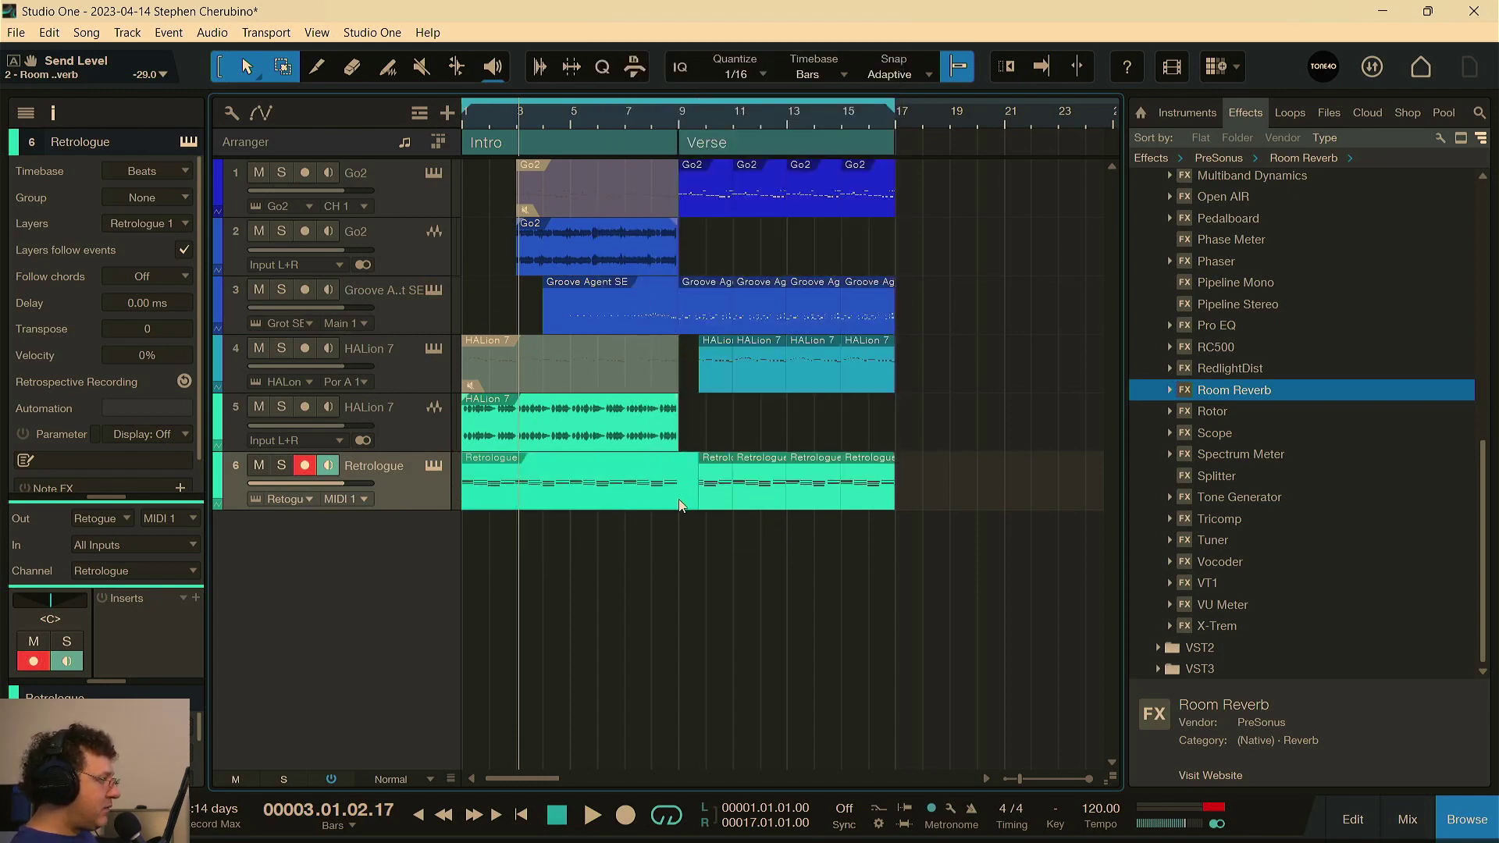
pyautogui.moveTo(697, 497); pyautogui.dragTo(677, 490)
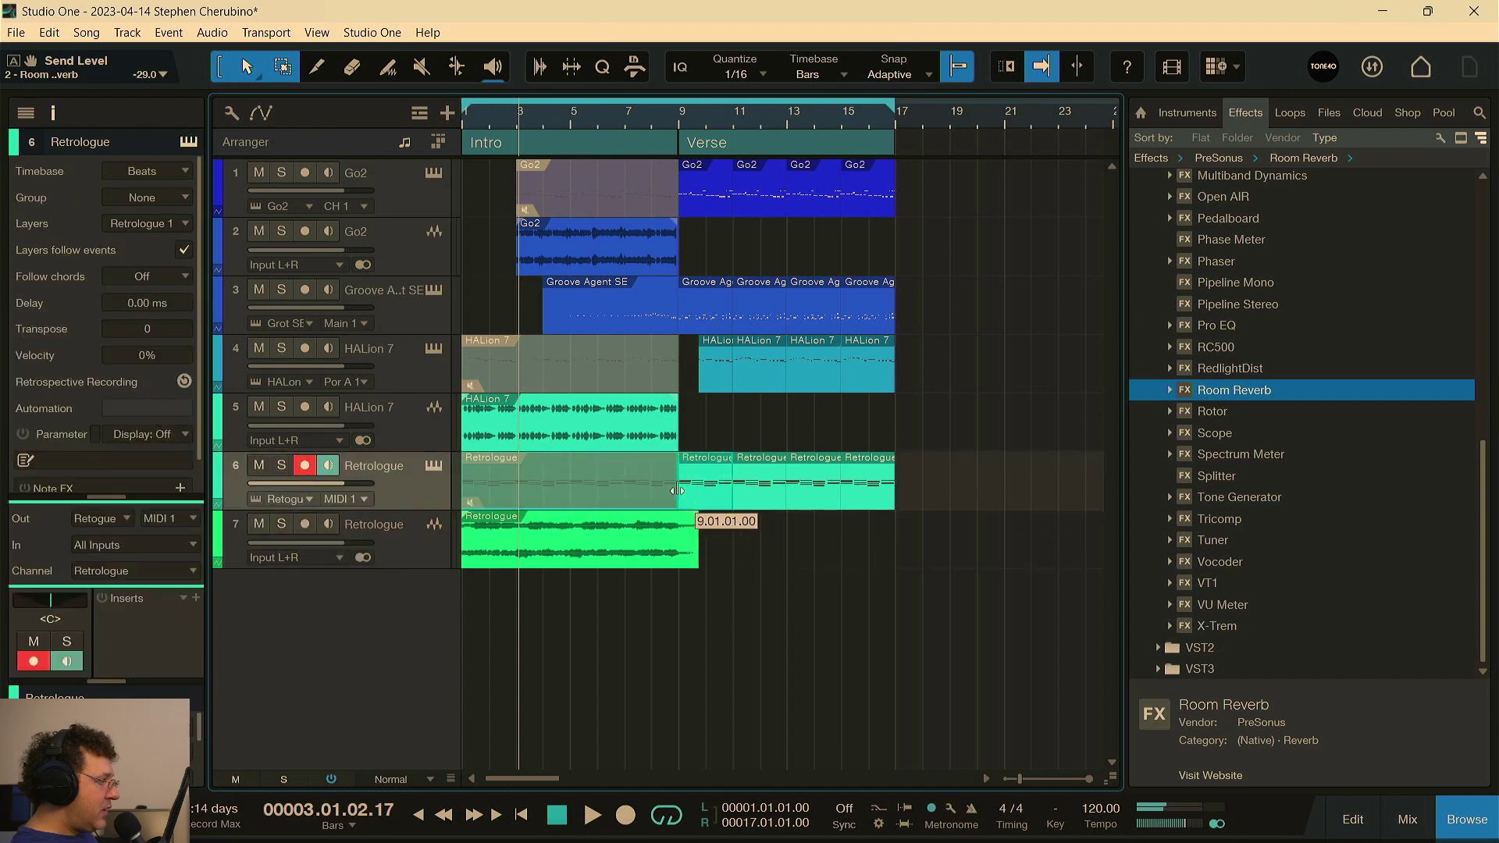
# Step: Insert Pro EQ on the bounced Retrologue audio track and pull its high cut down to about 897 Hz
pyautogui.click(577, 553)
pyautogui.click(197, 336)
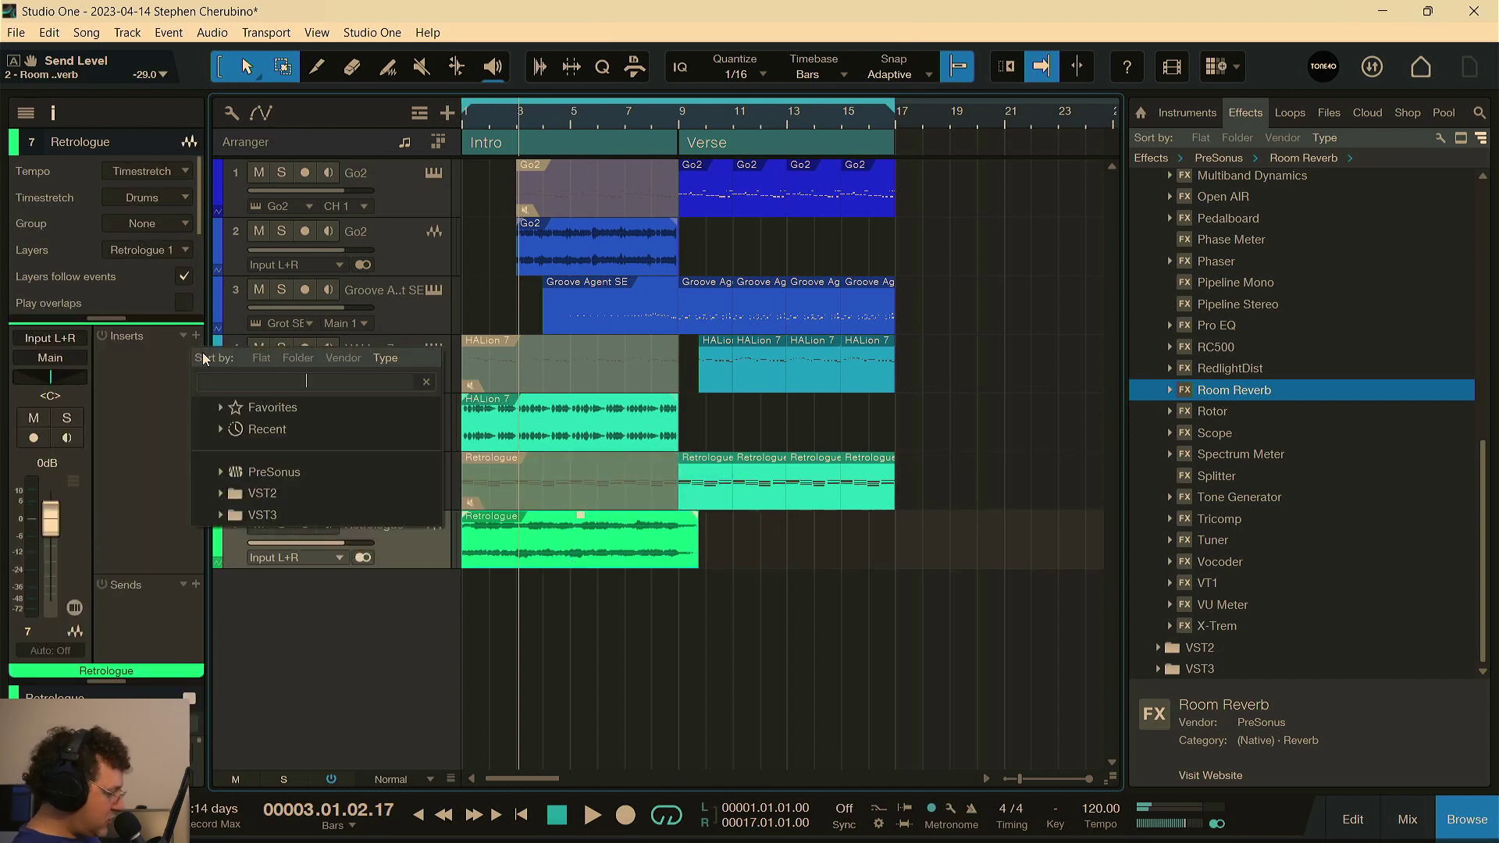
pyautogui.write('eq')
pyautogui.click(237, 449)
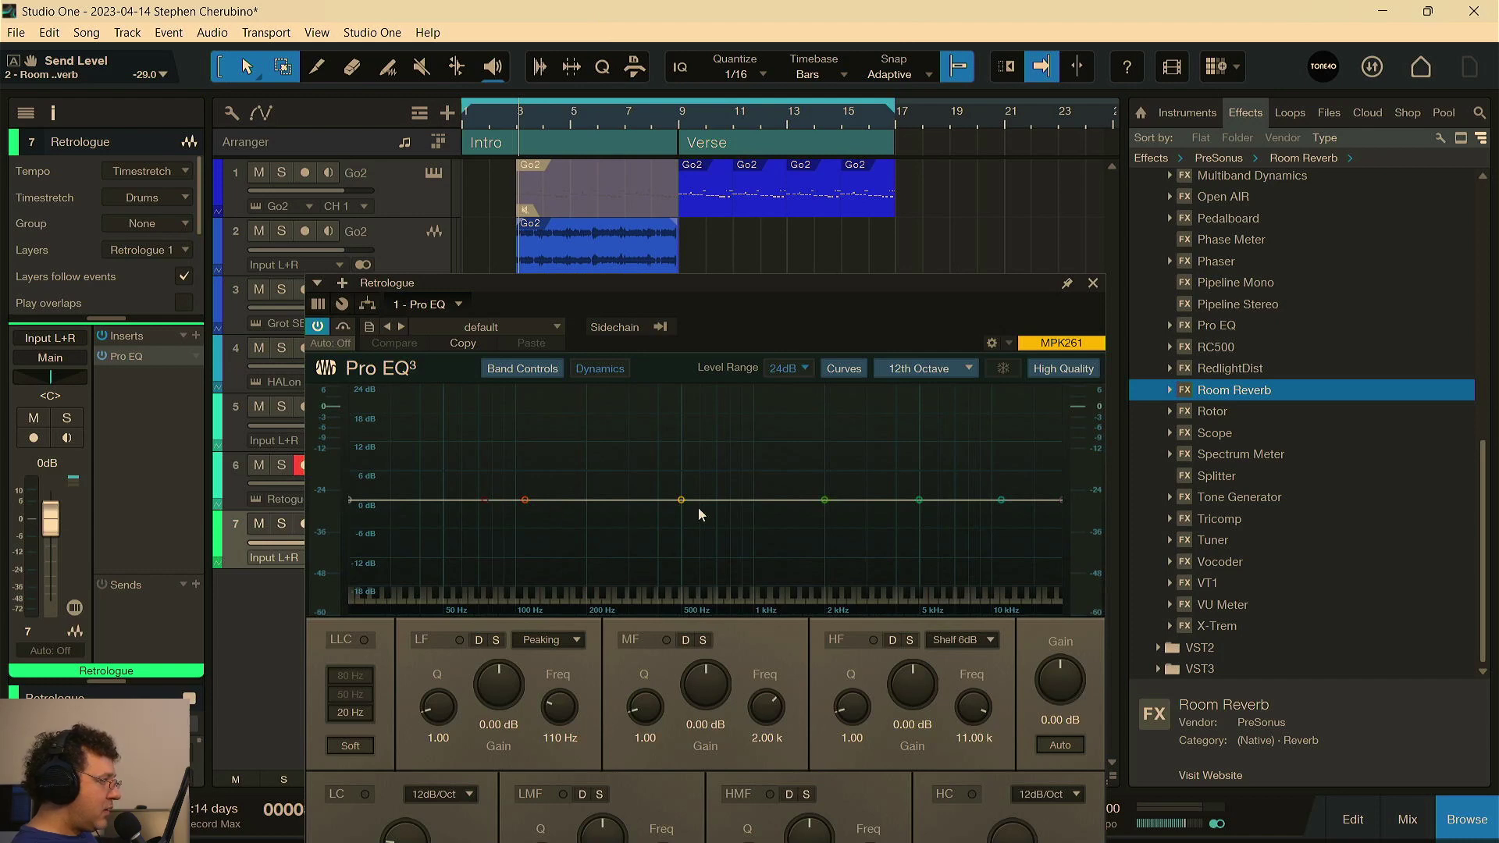
pyautogui.moveTo(1055, 506); pyautogui.dragTo(741, 499)
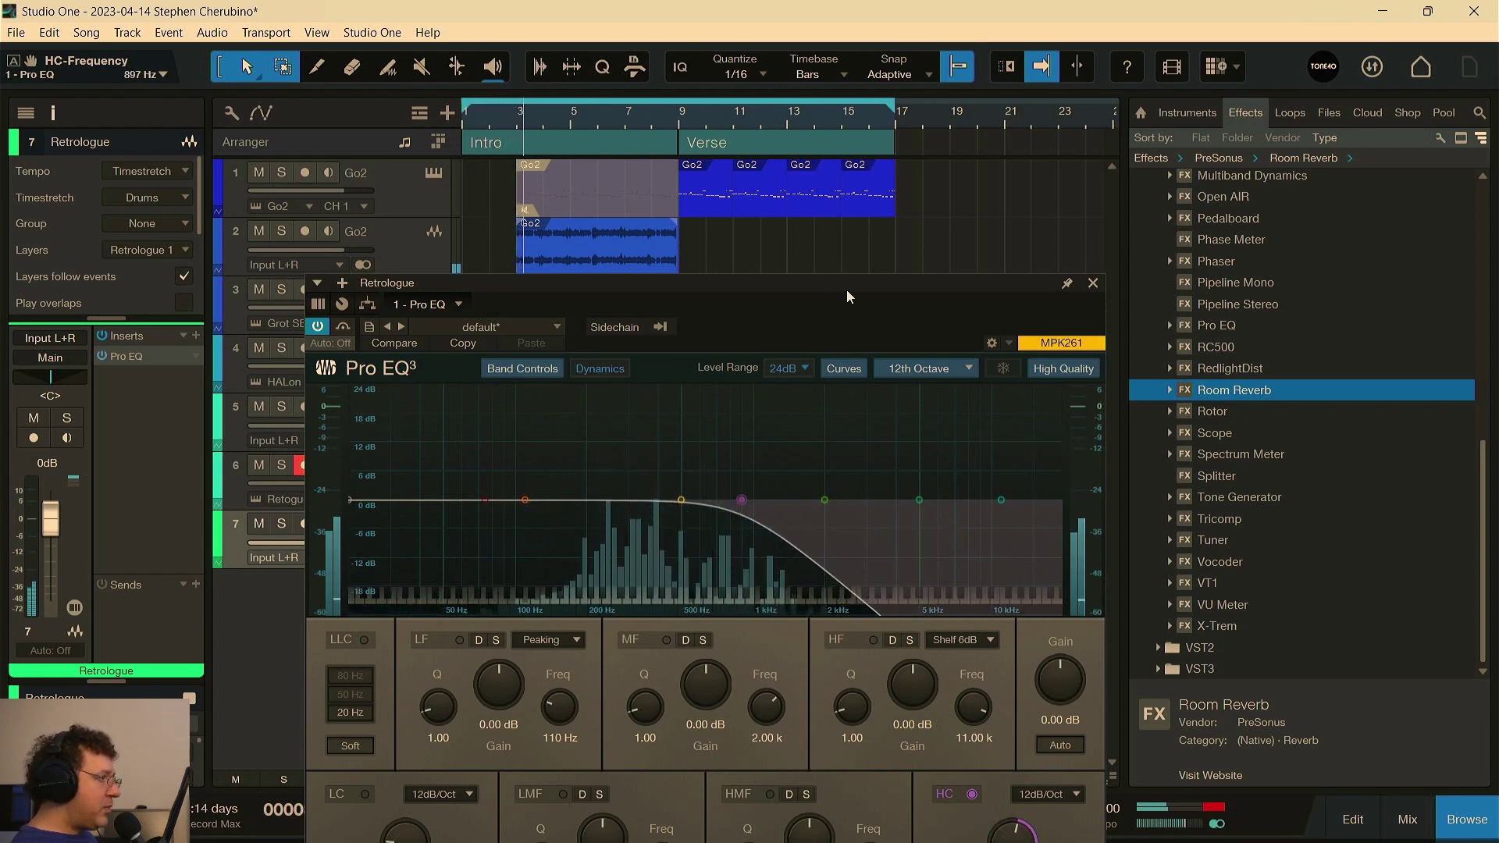
# Step: Show the EQ's HC-Frequency automation on the bounced Retrologue track, draw a rising ramp from bar 1 to bar 9, and play it back
pyautogui.moveTo(845, 286); pyautogui.dragTo(771, 125)
pyautogui.rightClick(947, 670)
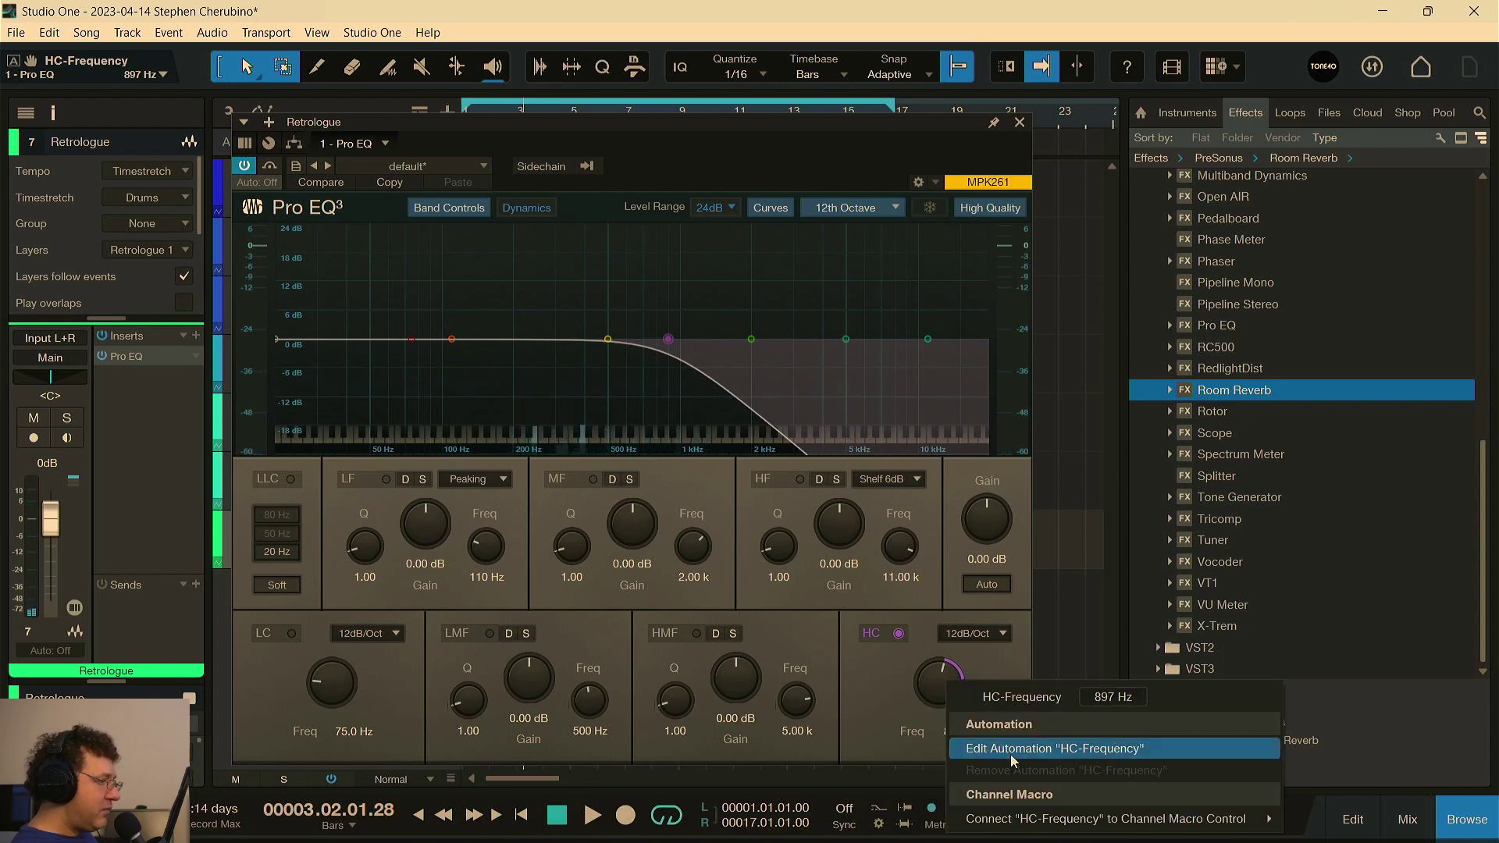
pyautogui.click(1010, 749)
pyautogui.click(1019, 123)
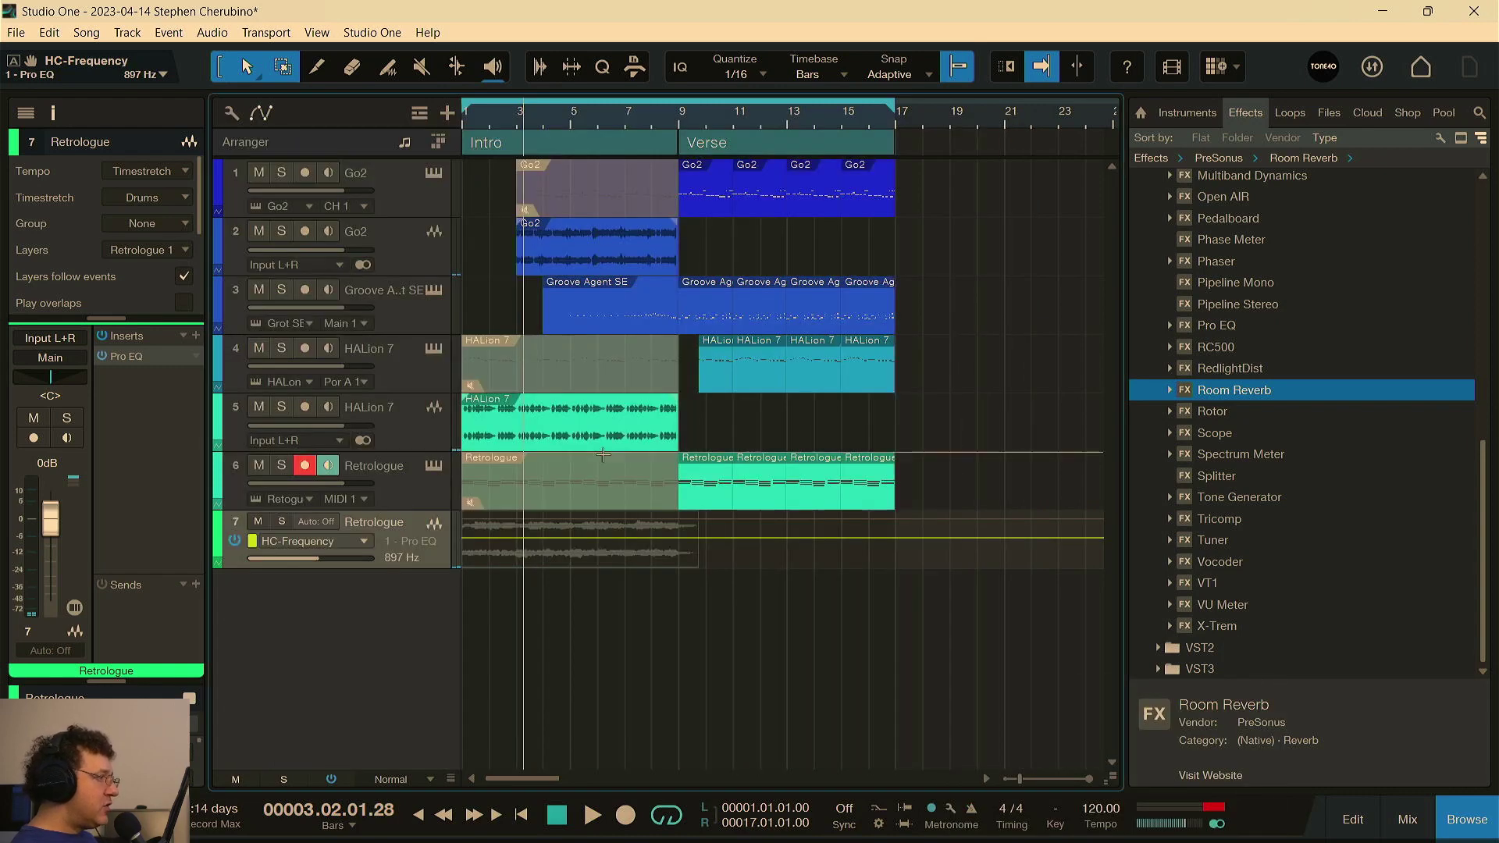
pyautogui.moveTo(474, 542); pyautogui.dragTo(678, 537)
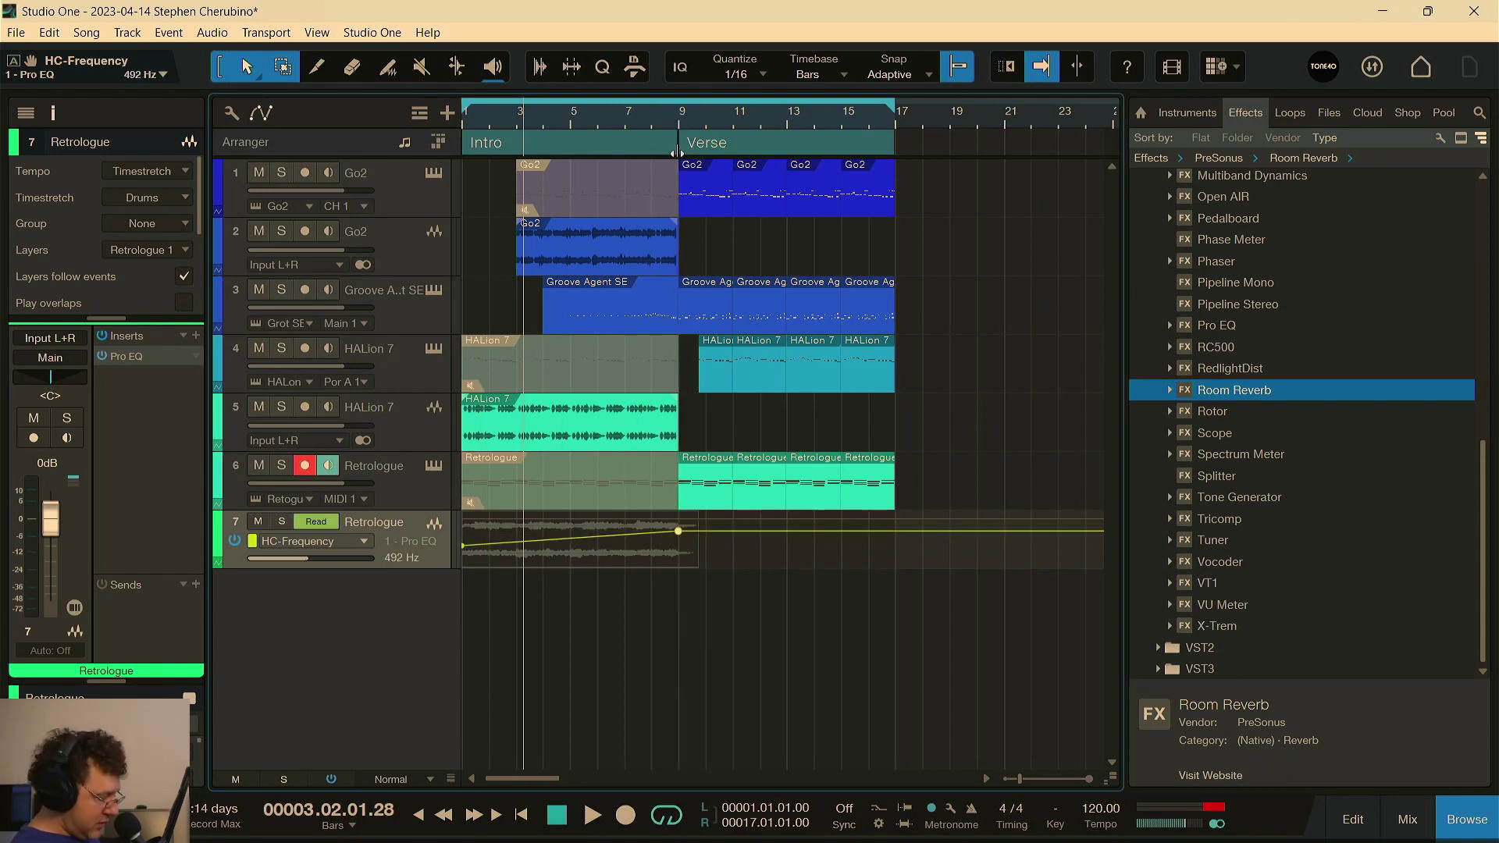
pyautogui.press('space')
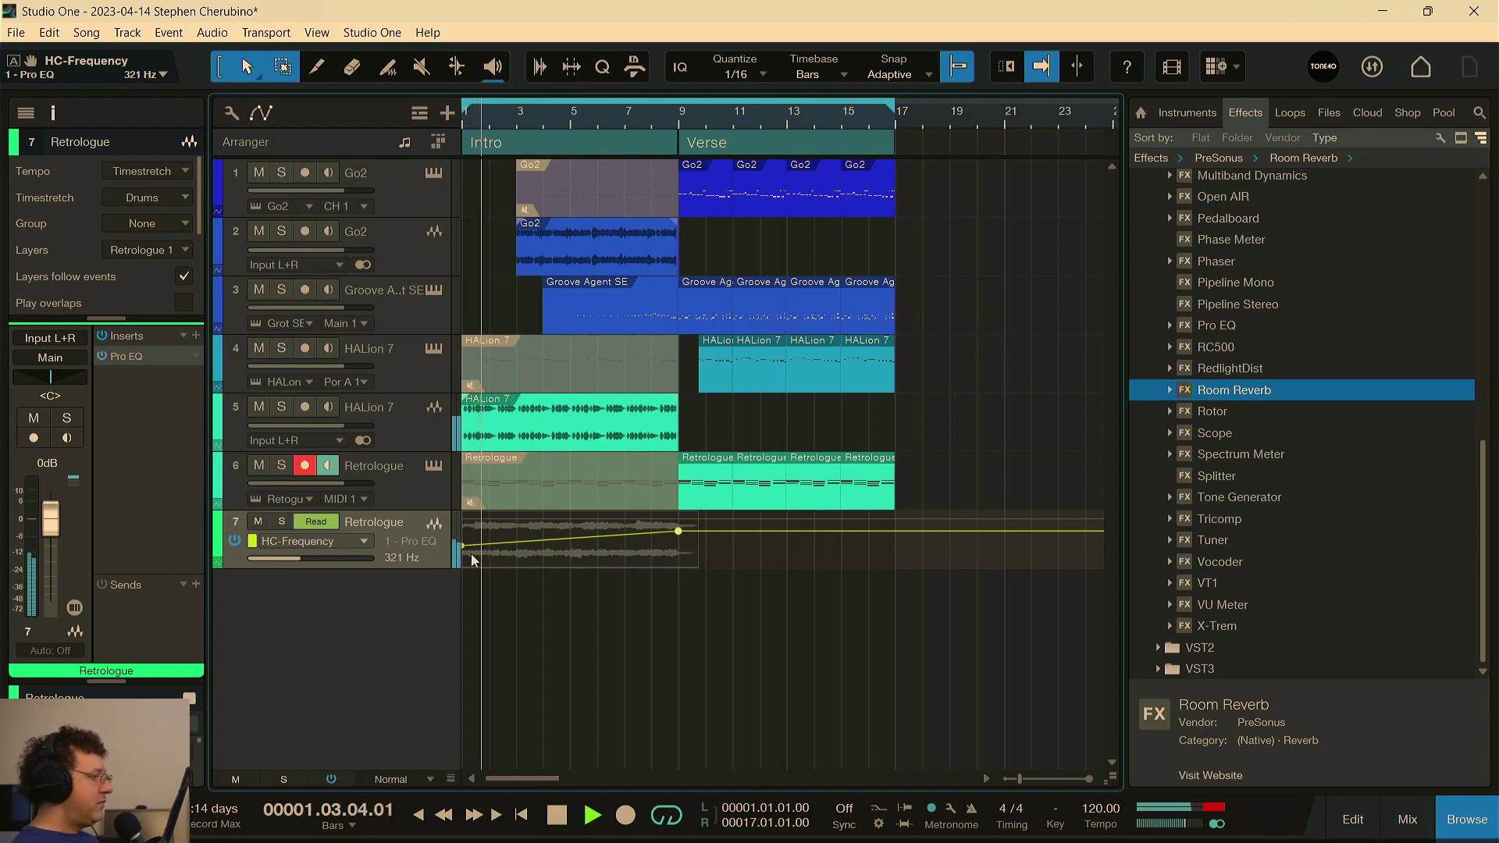
# Step: Lower the starting point of the HC-Frequency automation at bar 1 on the bounced Retrologue track and play through to the Verse
pyautogui.moveTo(465, 553); pyautogui.dragTo(464, 557)
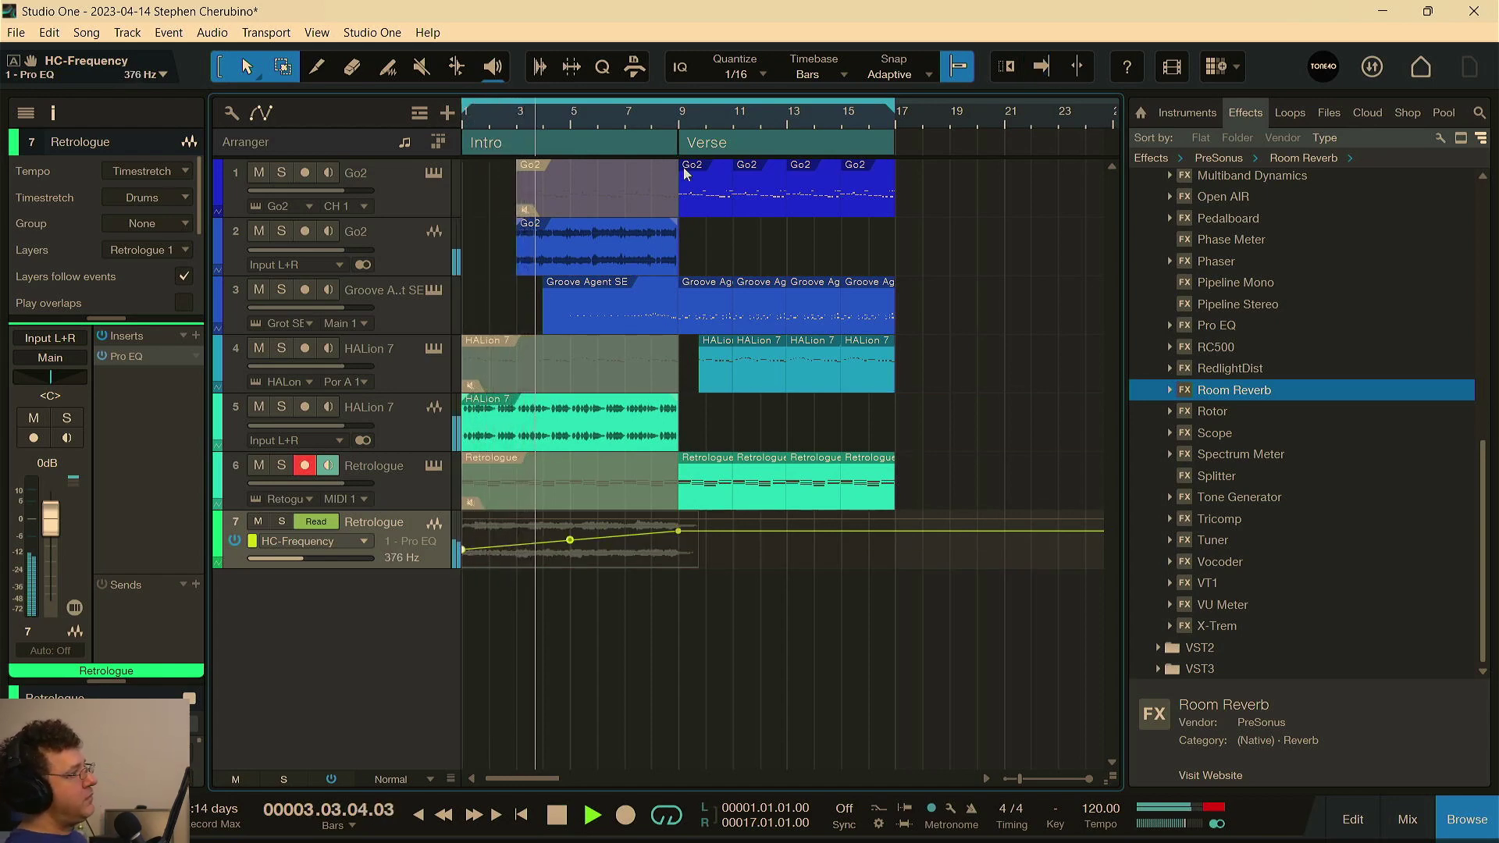
pyautogui.moveTo(702, 121); pyautogui.dragTo(700, 112)
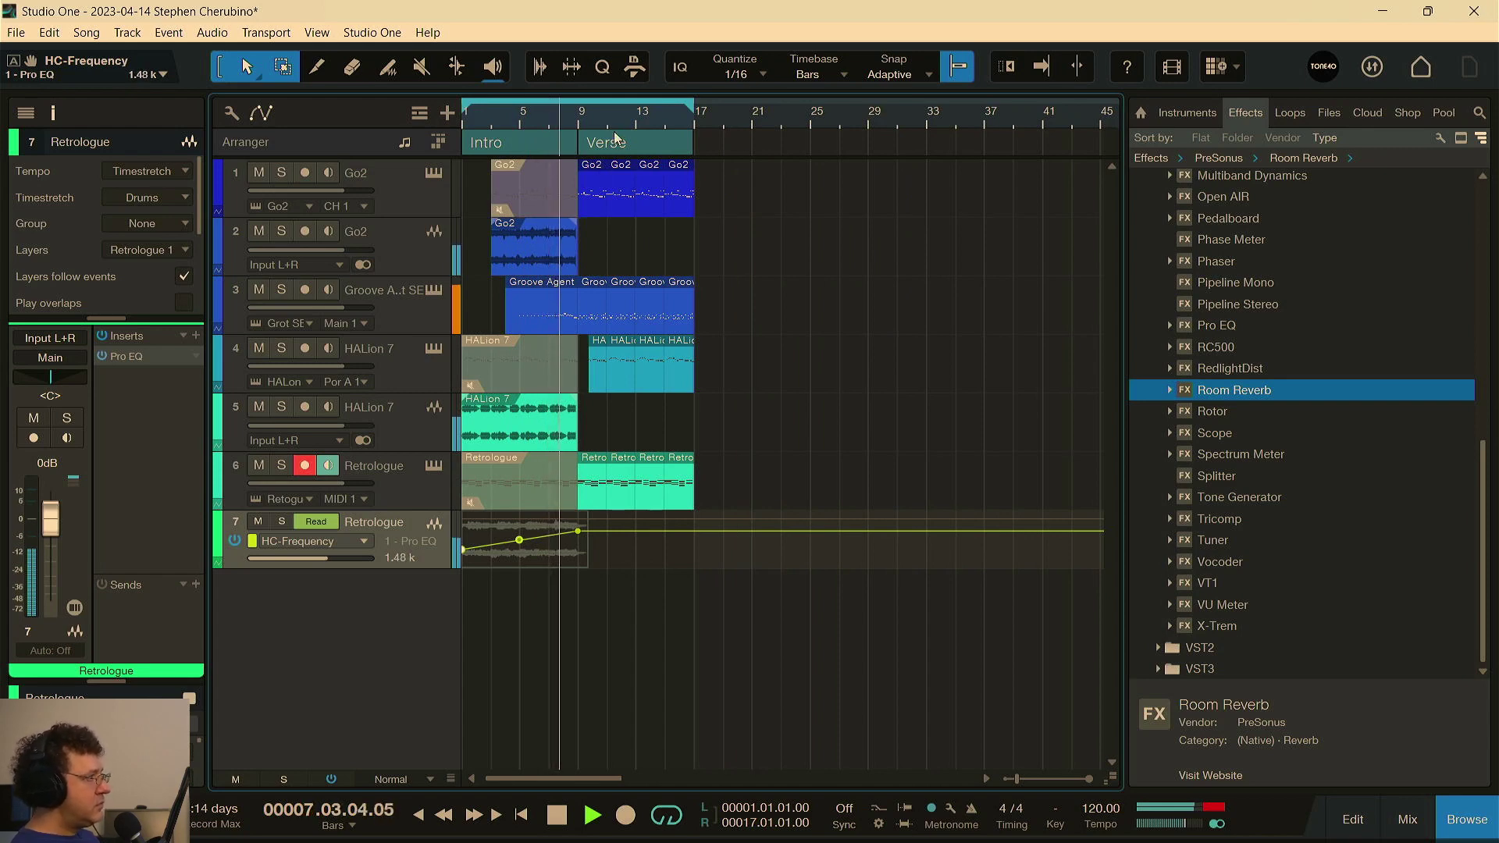
pyautogui.moveTo(614, 125); pyautogui.dragTo(648, 125)
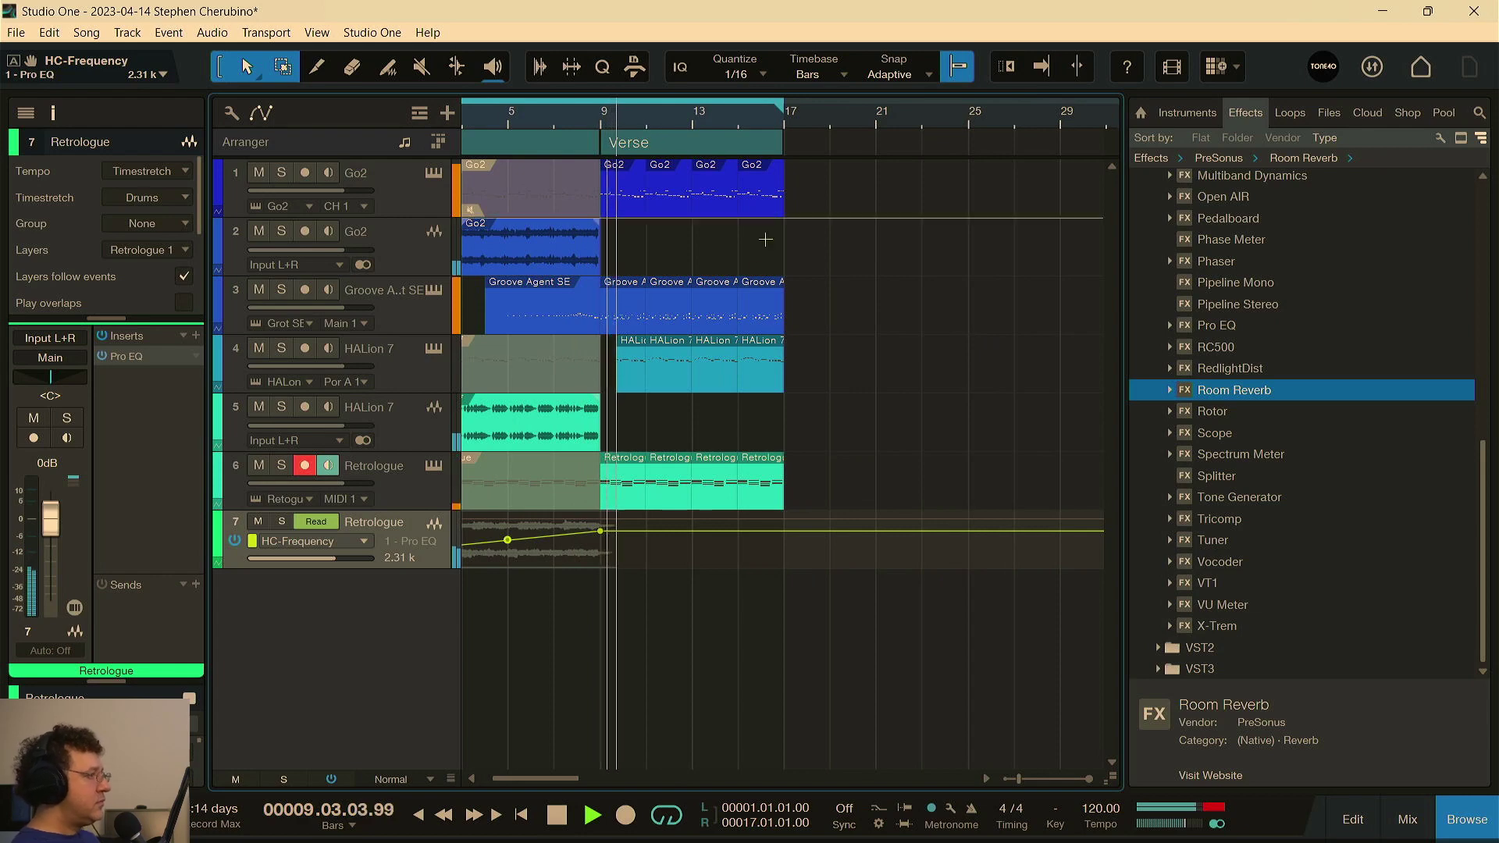
# Step: Extend the start of the first HALion 7 part in the Verse back to bar 9 and set the loop to bars 9 to 17
pyautogui.moveTo(618, 378); pyautogui.dragTo(606, 377)
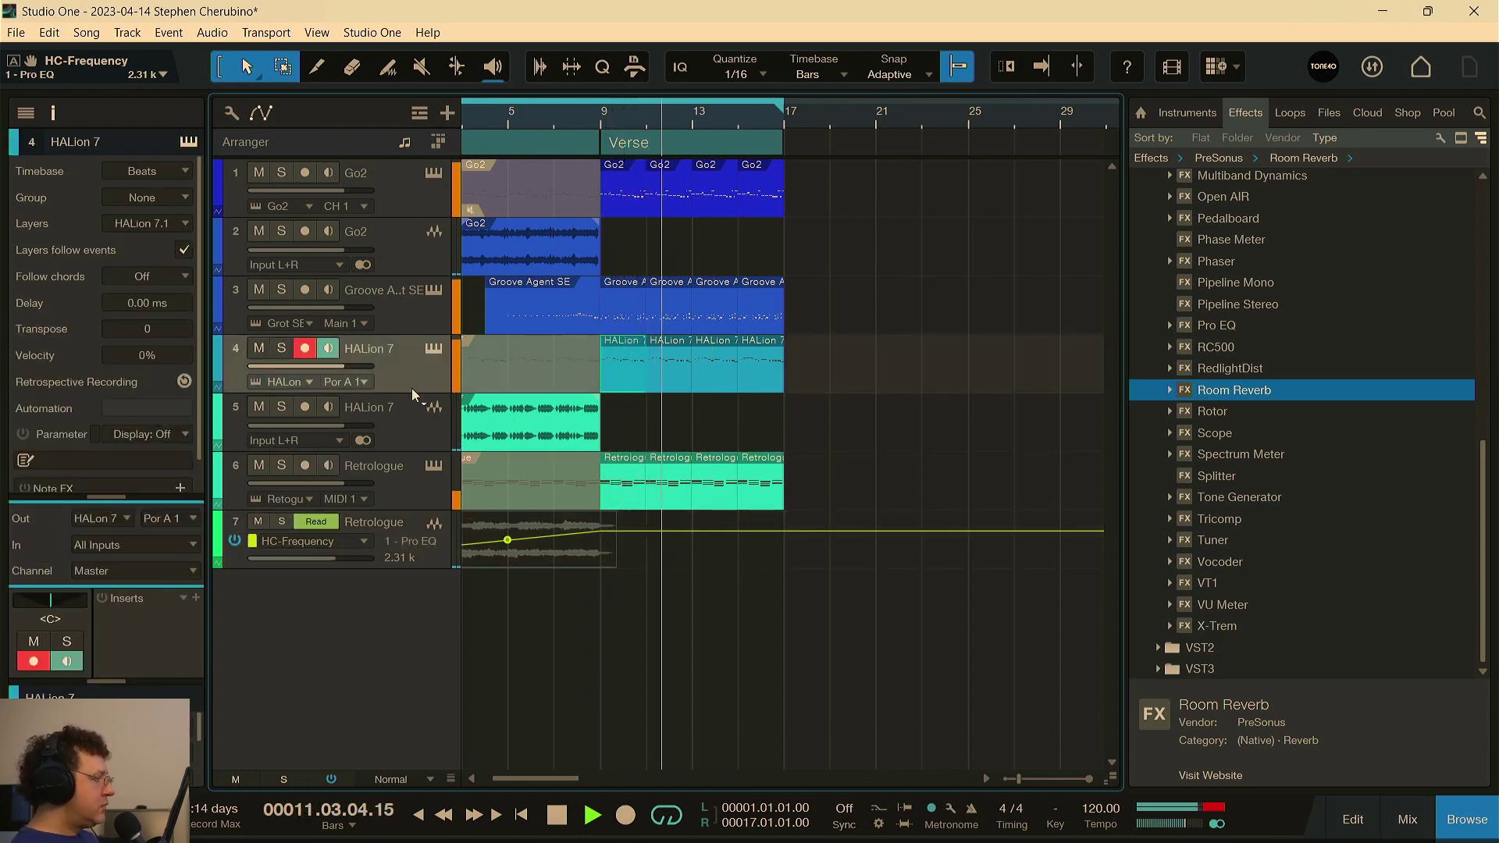
pyautogui.moveTo(113, 498); pyautogui.dragTo(113, 267)
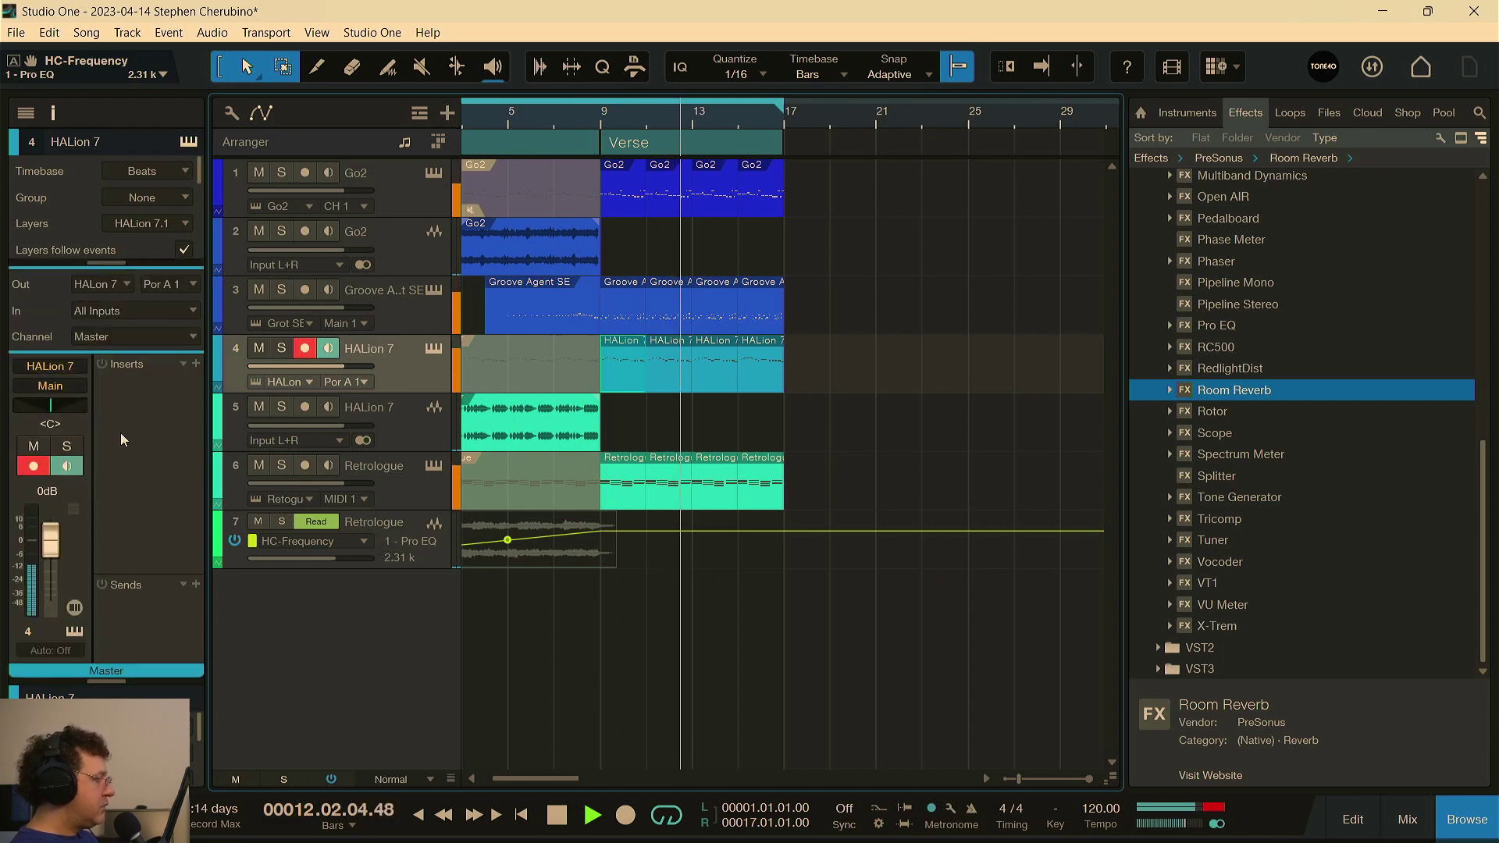
pyautogui.click(196, 584)
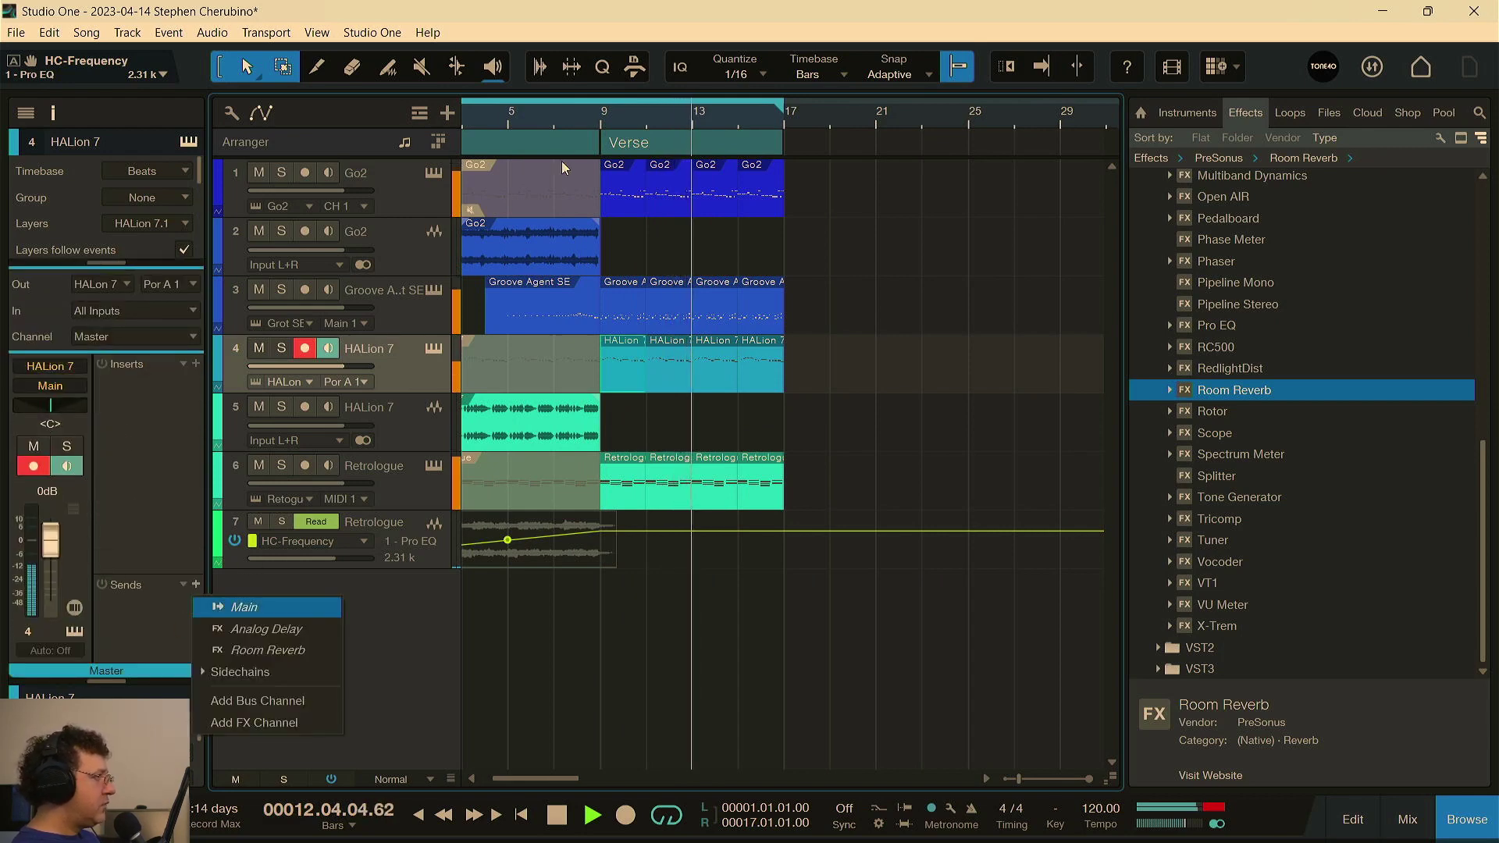
pyautogui.click(601, 101)
pyautogui.moveTo(601, 102); pyautogui.dragTo(785, 100)
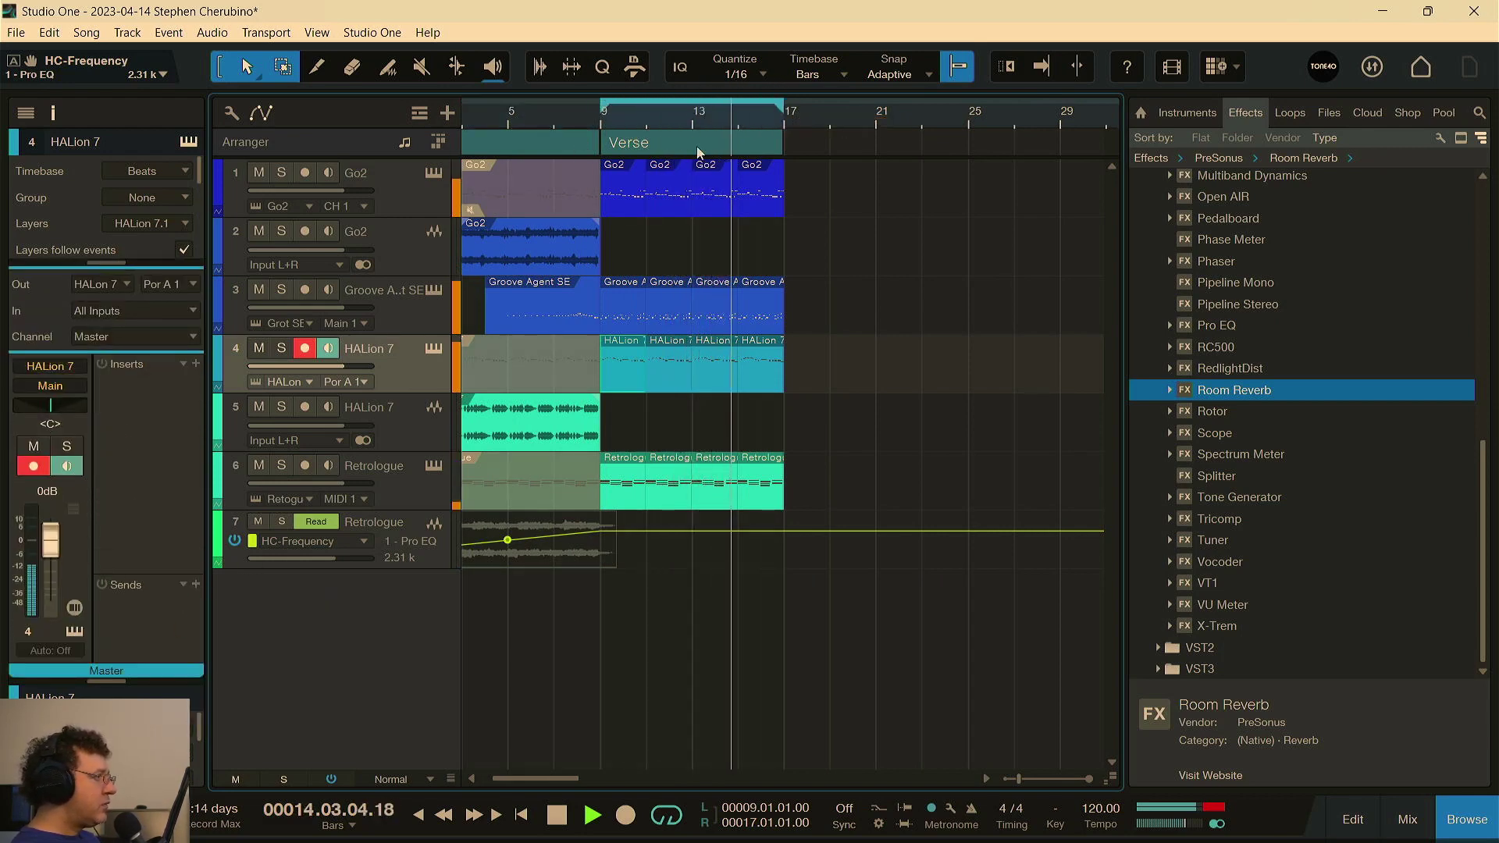
# Step: Add Analog Delay and Room Reverb sends to the HALion 7 instrument track and raise its volume to +2.3 dB
pyautogui.click(196, 584)
pyautogui.click(237, 628)
pyautogui.click(196, 586)
pyautogui.click(268, 650)
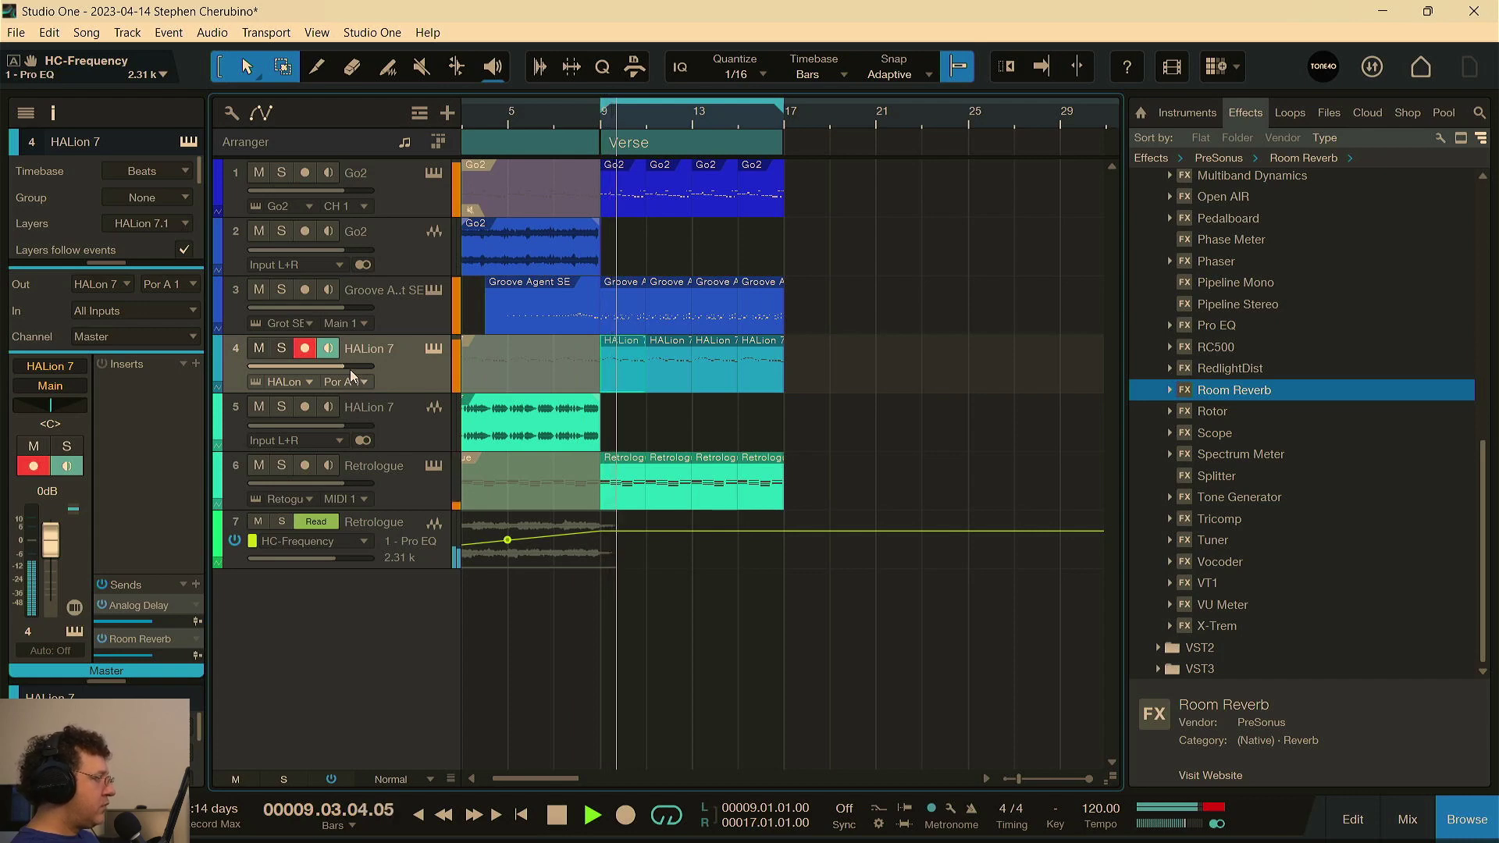
pyautogui.moveTo(345, 366); pyautogui.dragTo(361, 376)
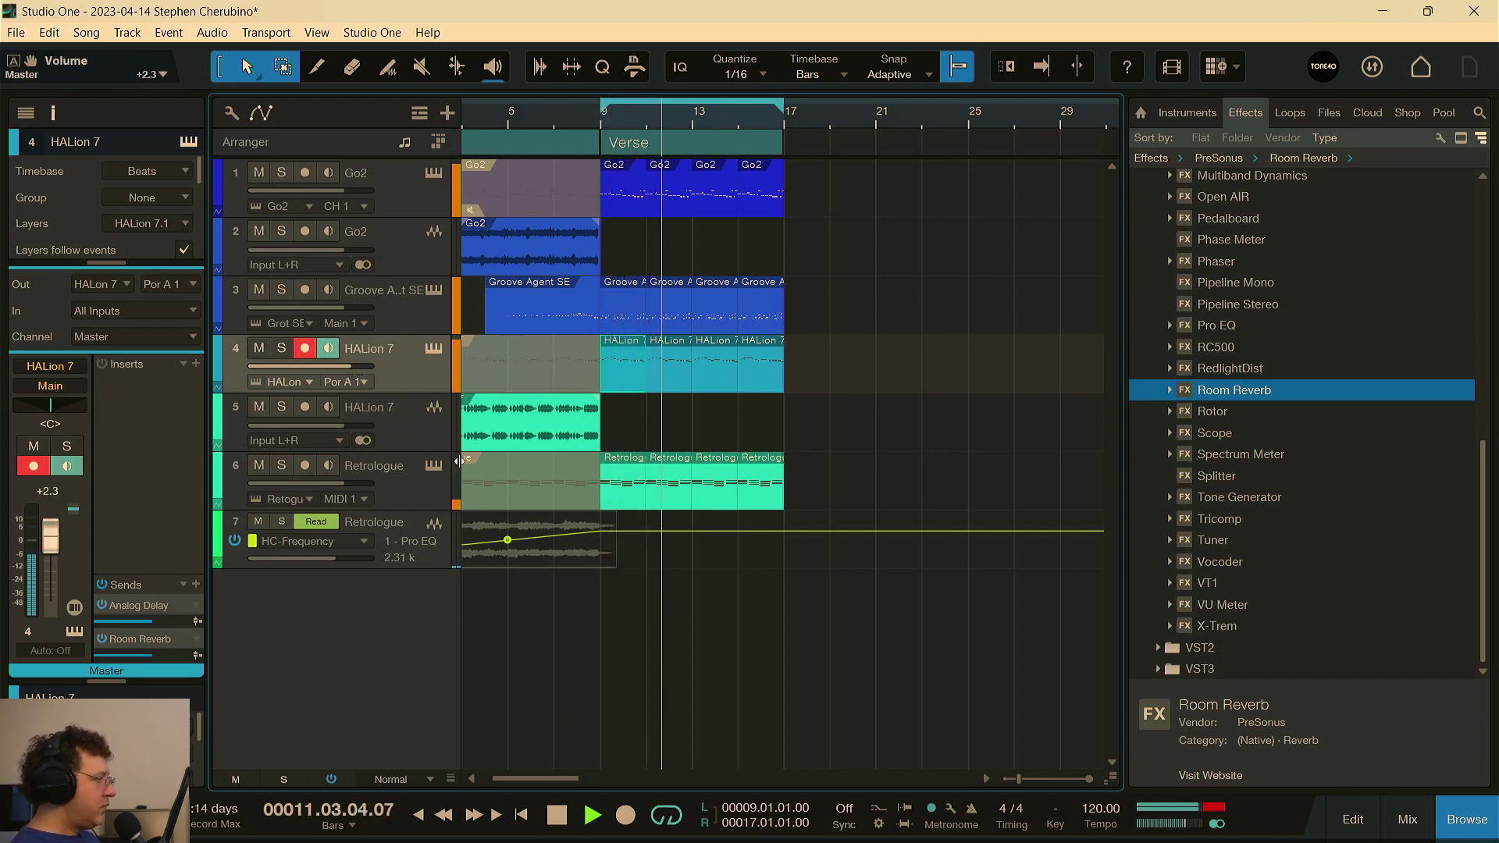
# Step: Add a Room Reverb send to the Retrologue instrument track and set its send level to -7.8
pyautogui.click(431, 485)
pyautogui.click(196, 584)
pyautogui.click(213, 629)
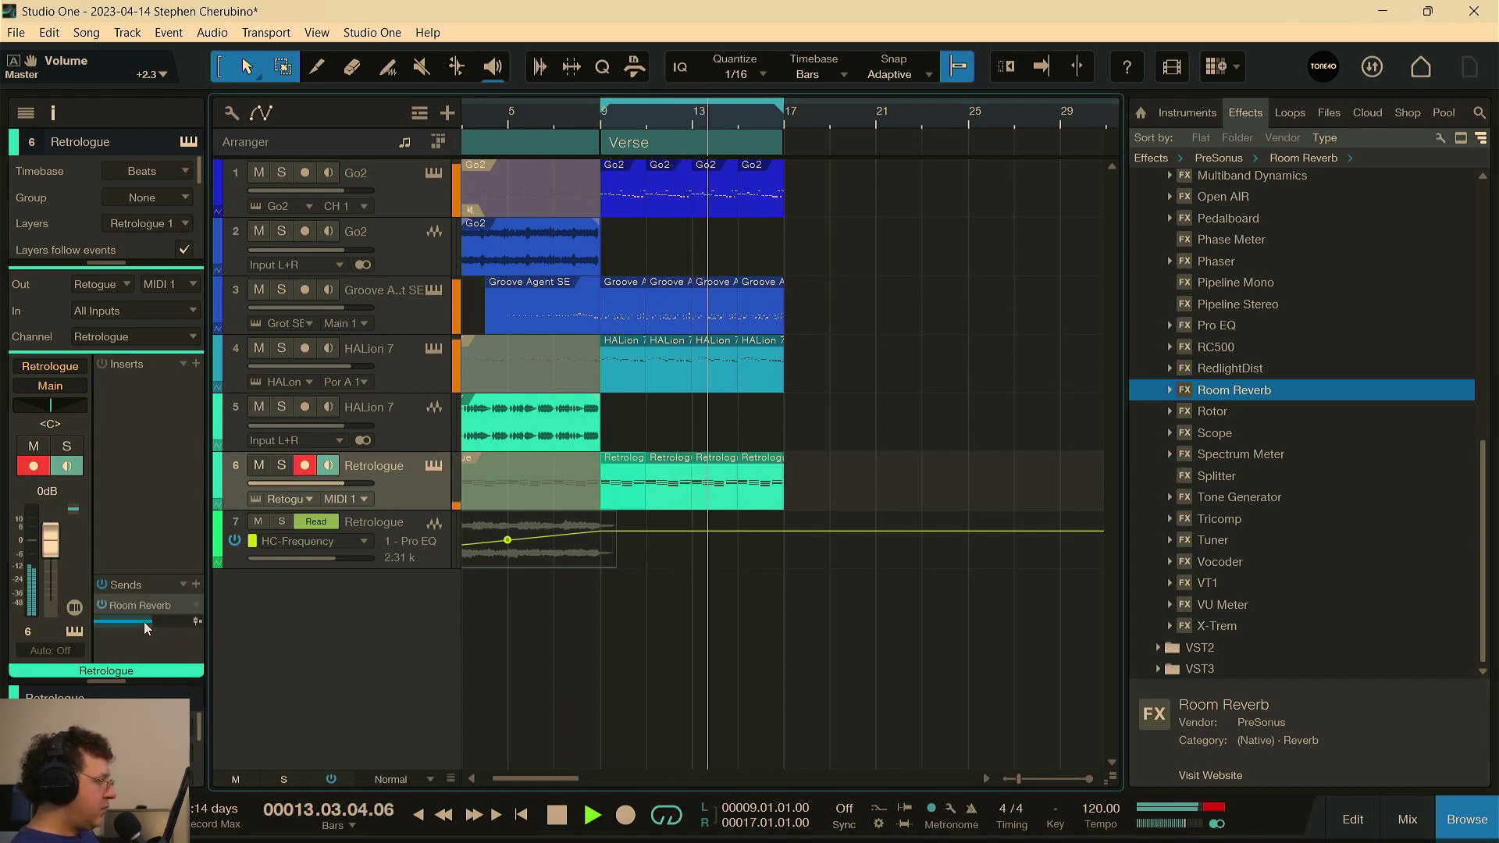
pyautogui.moveTo(144, 621); pyautogui.dragTo(141, 621)
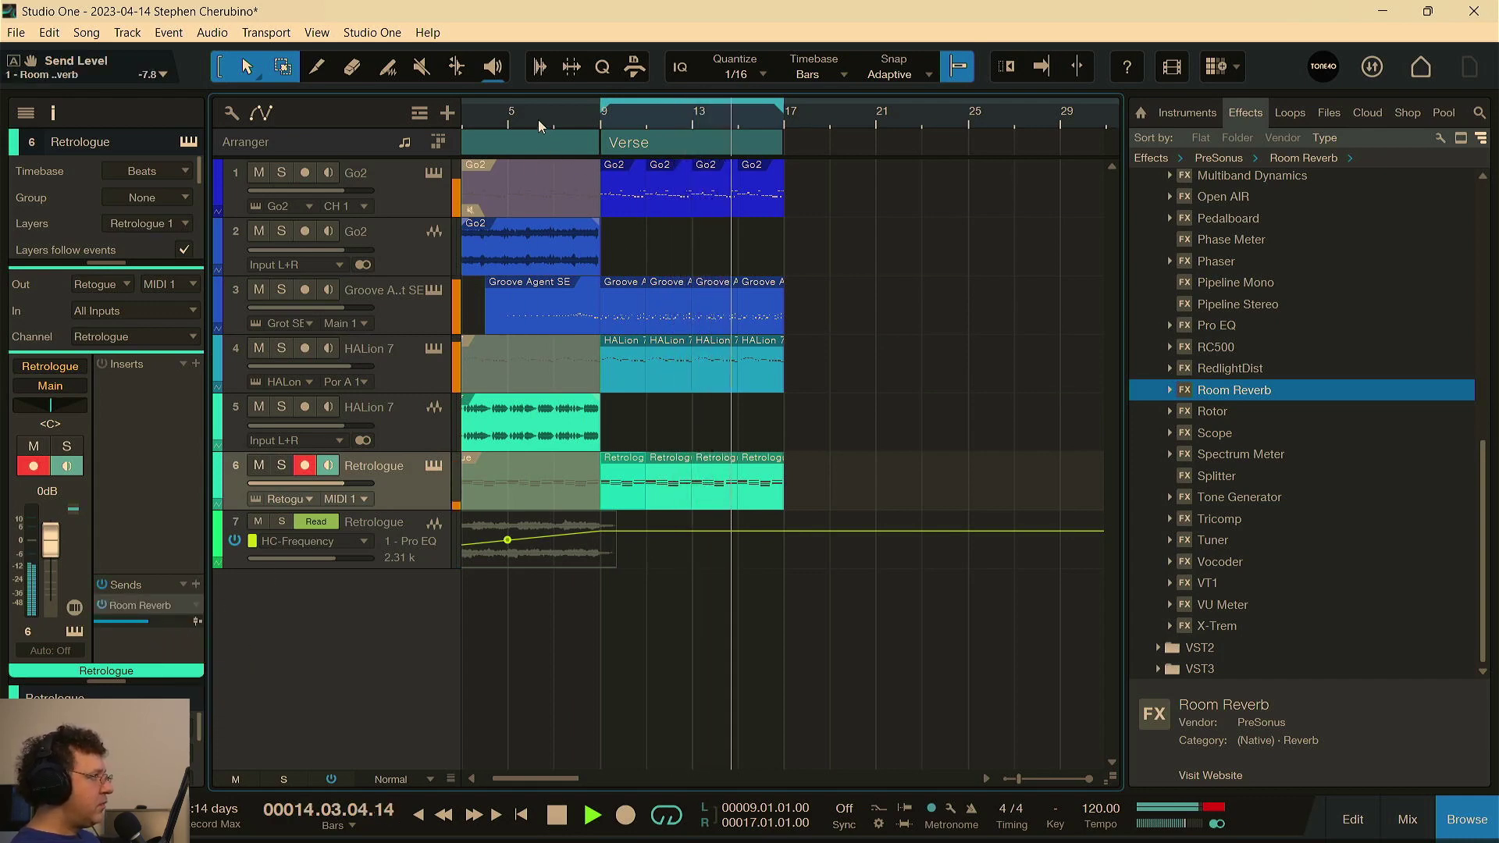
# Step: Extend the loop start back to bar 1 and play the Intro through into the Verse
pyautogui.moveTo(613, 116); pyautogui.dragTo(372, 111)
pyautogui.scroll(-1, 656, 111)
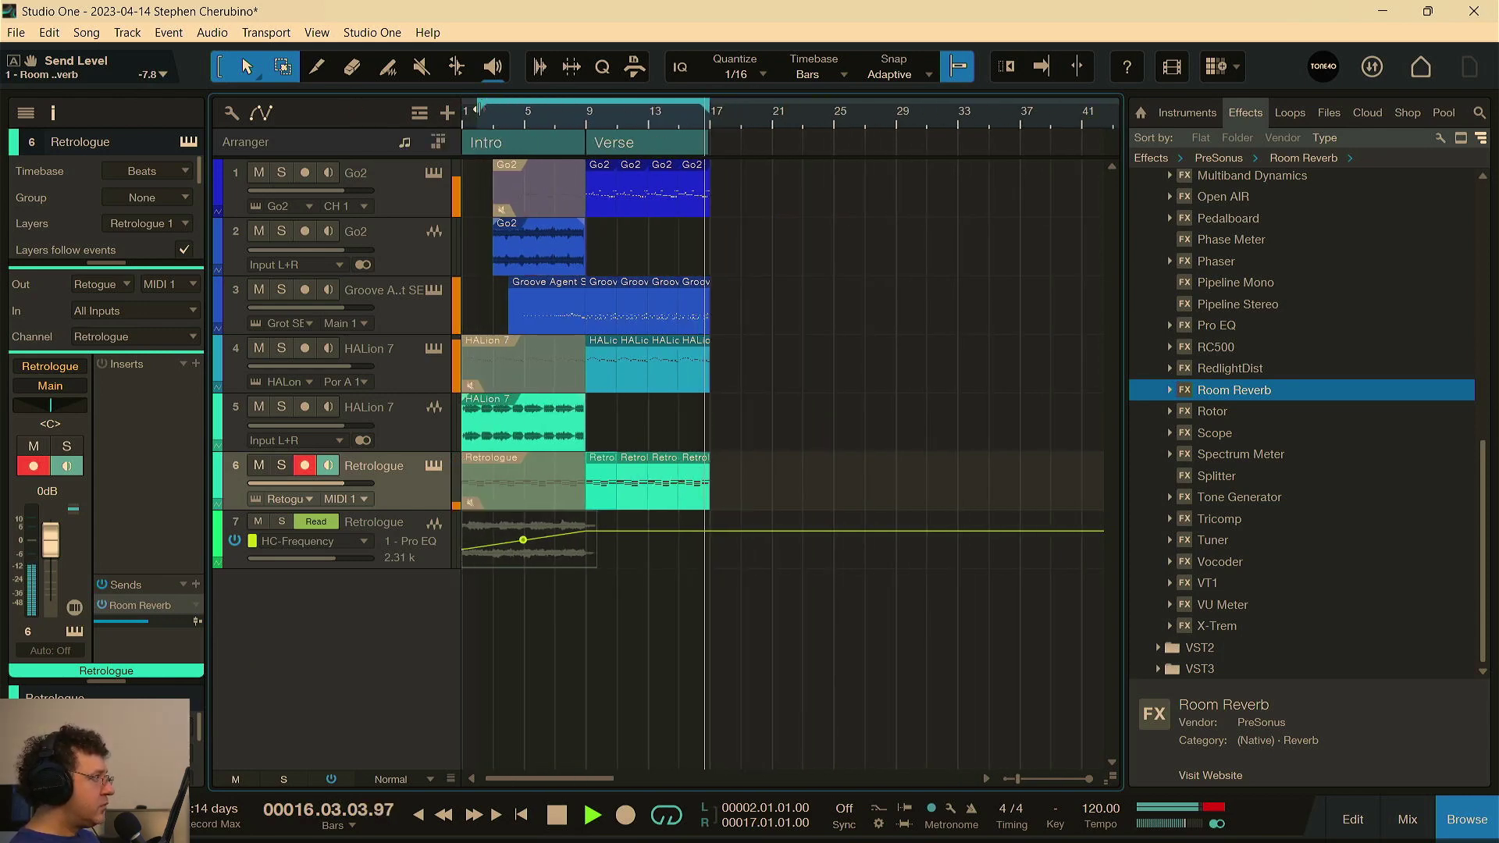
pyautogui.moveTo(477, 107); pyautogui.dragTo(462, 105)
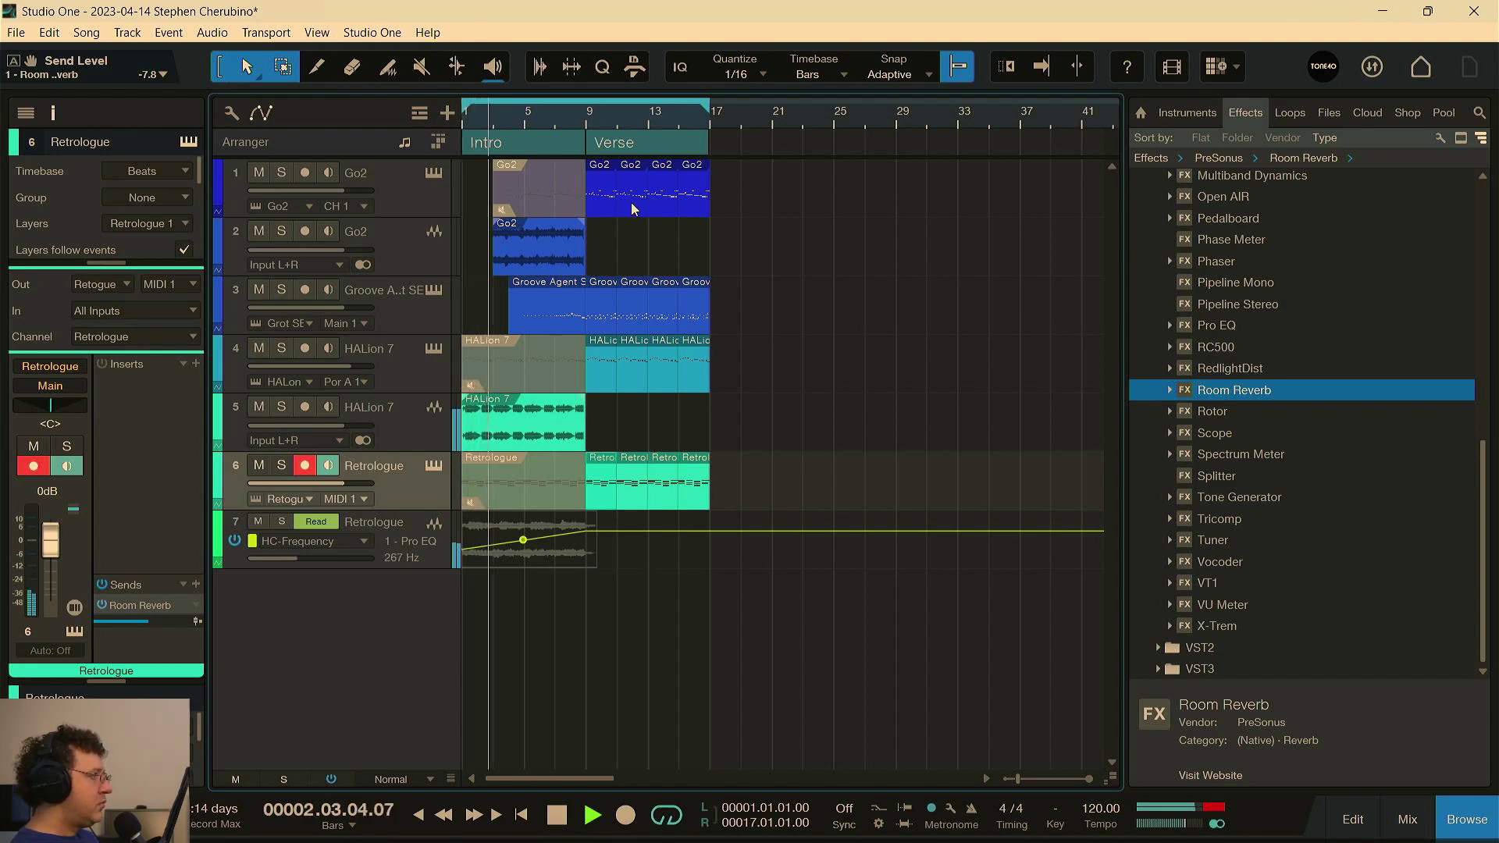
pyautogui.moveTo(619, 116); pyautogui.dragTo(715, 131)
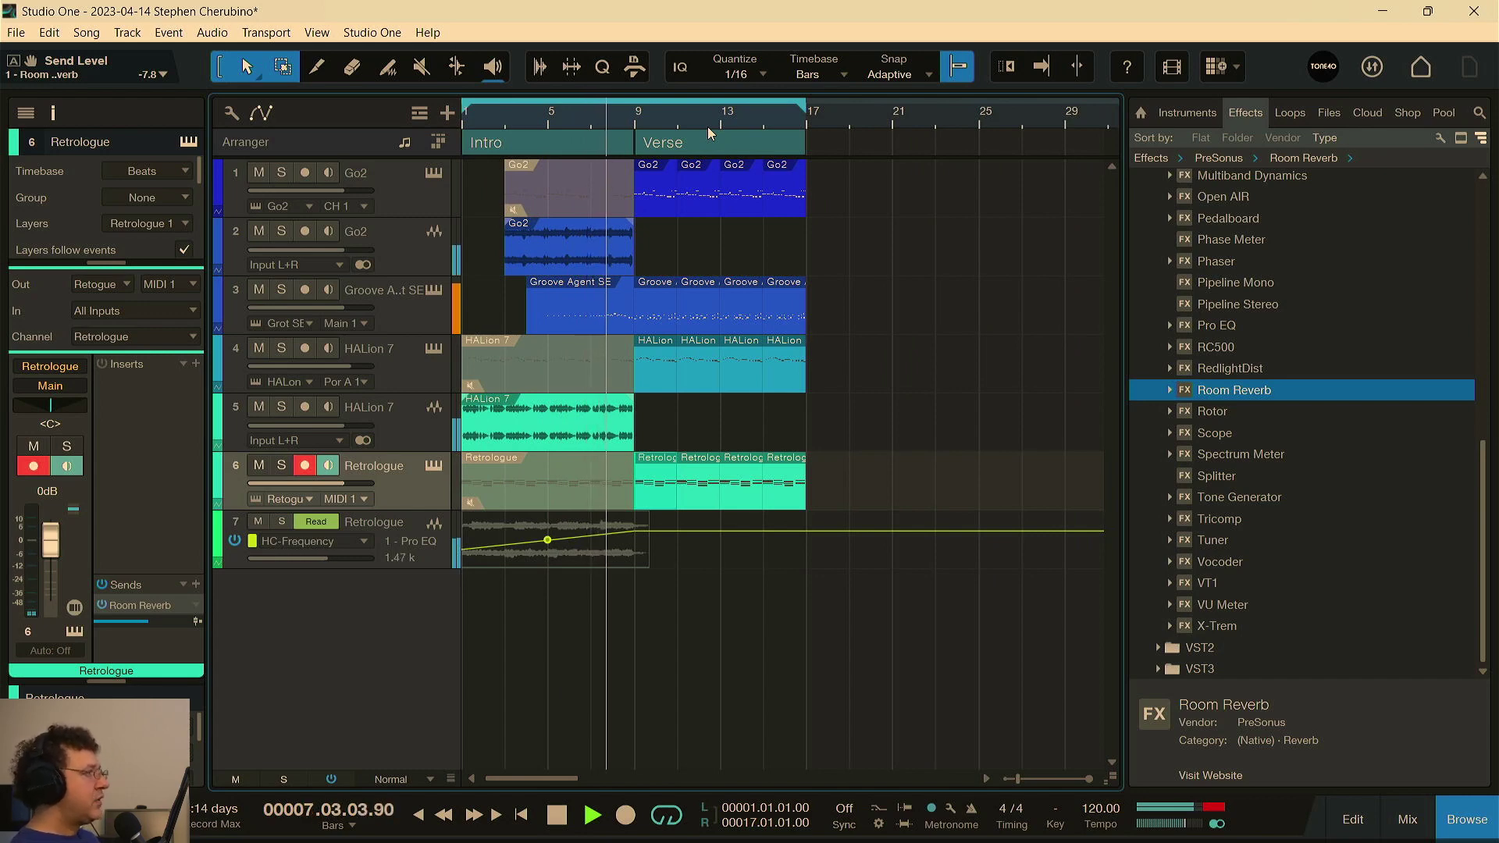
pyautogui.moveTo(695, 118); pyautogui.dragTo(773, 144)
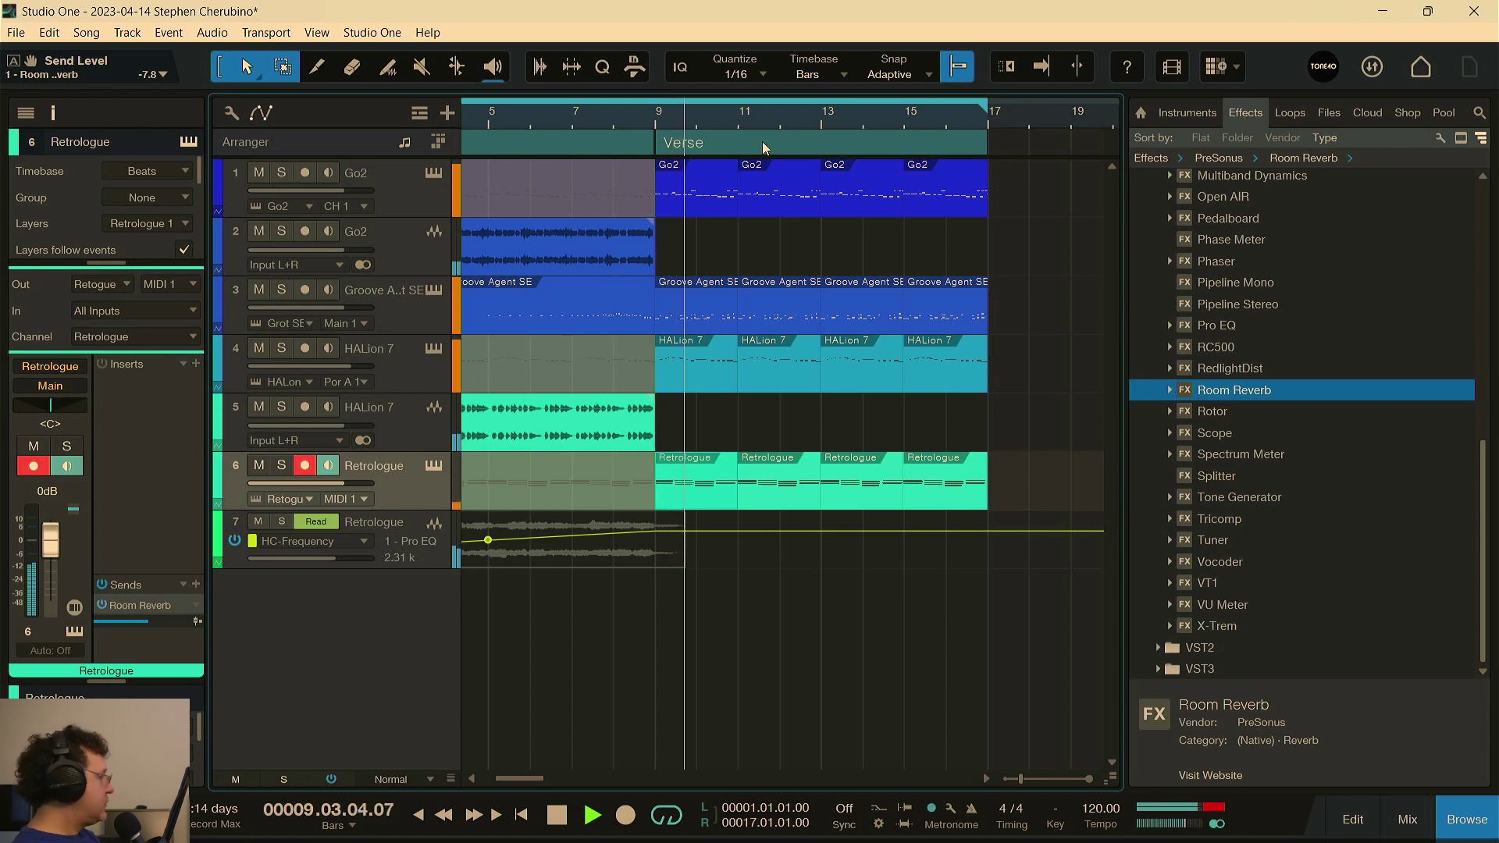
# Step: Insert Pro EQ on the HALion 7 instrument track and boost its high-mid band near 5 kHz while looping bars 9 to 17
pyautogui.click(424, 380)
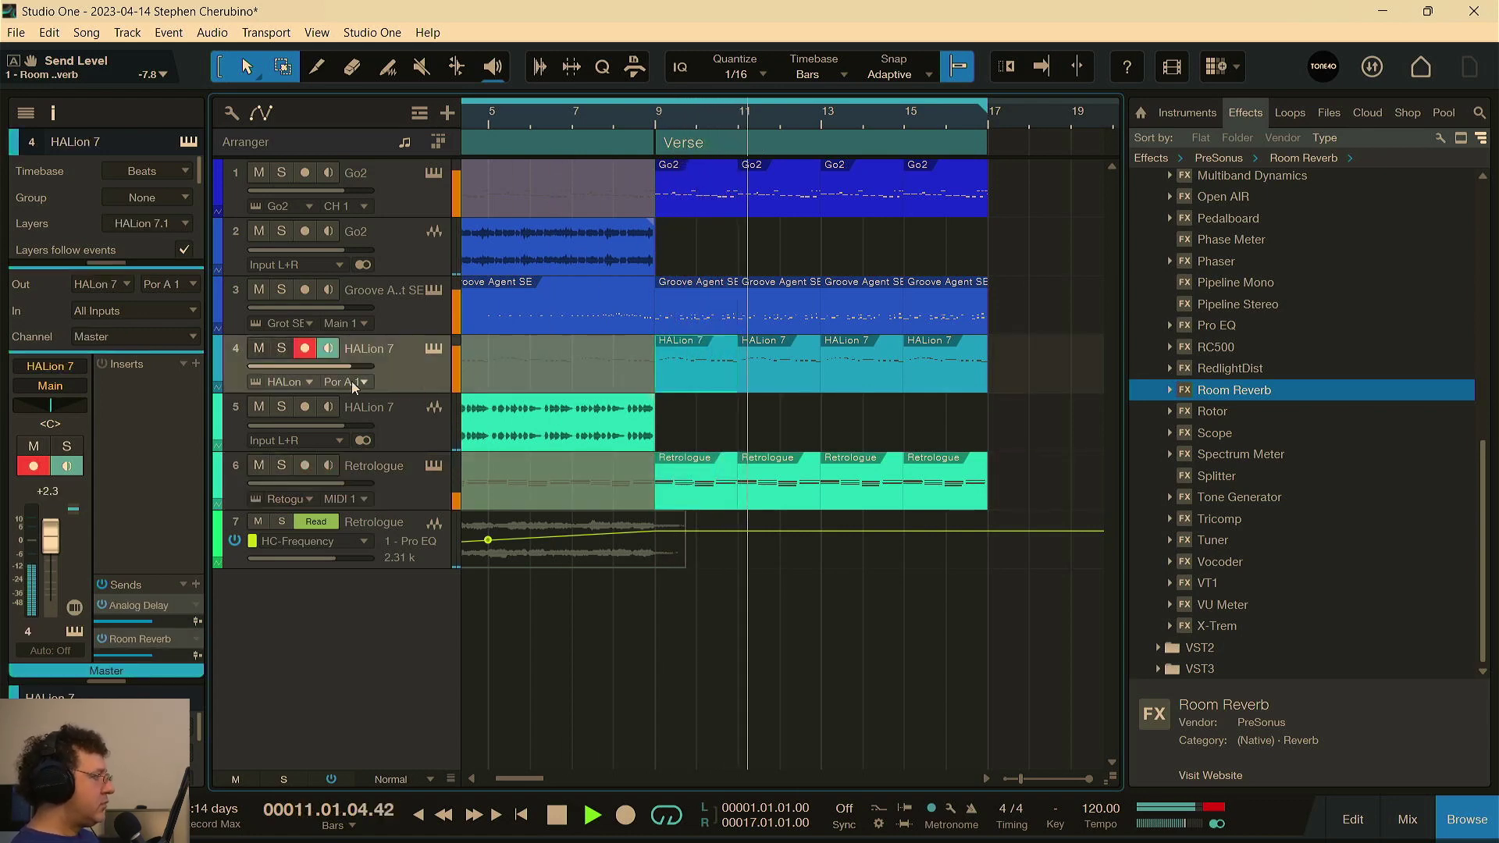
pyautogui.click(196, 364)
pyautogui.write('eq')
pyautogui.click(274, 473)
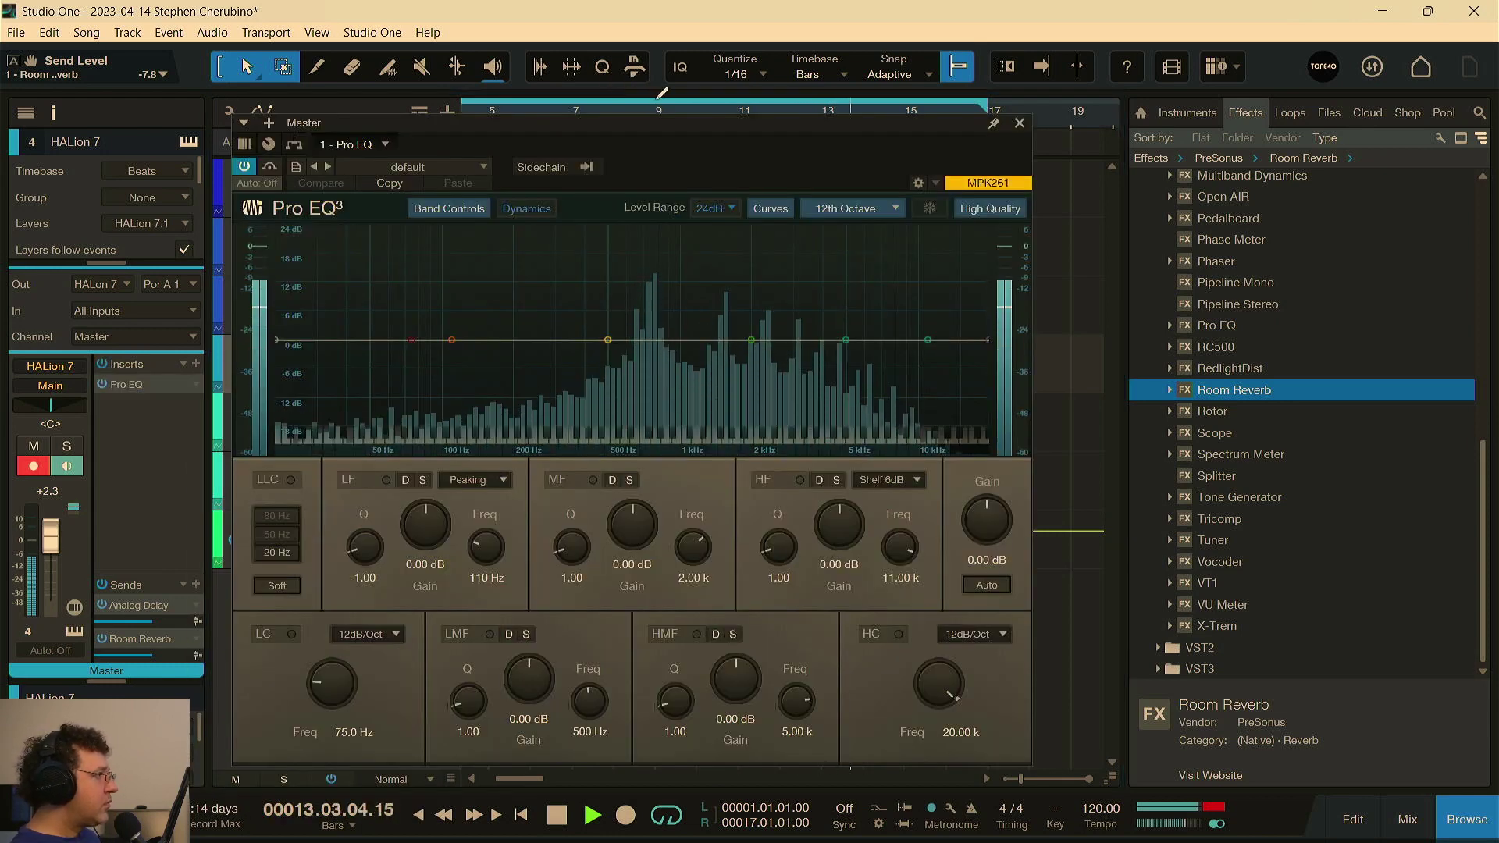
pyautogui.moveTo(660, 93); pyautogui.dragTo(996, 97)
pyautogui.moveTo(905, 140); pyautogui.dragTo(910, 232)
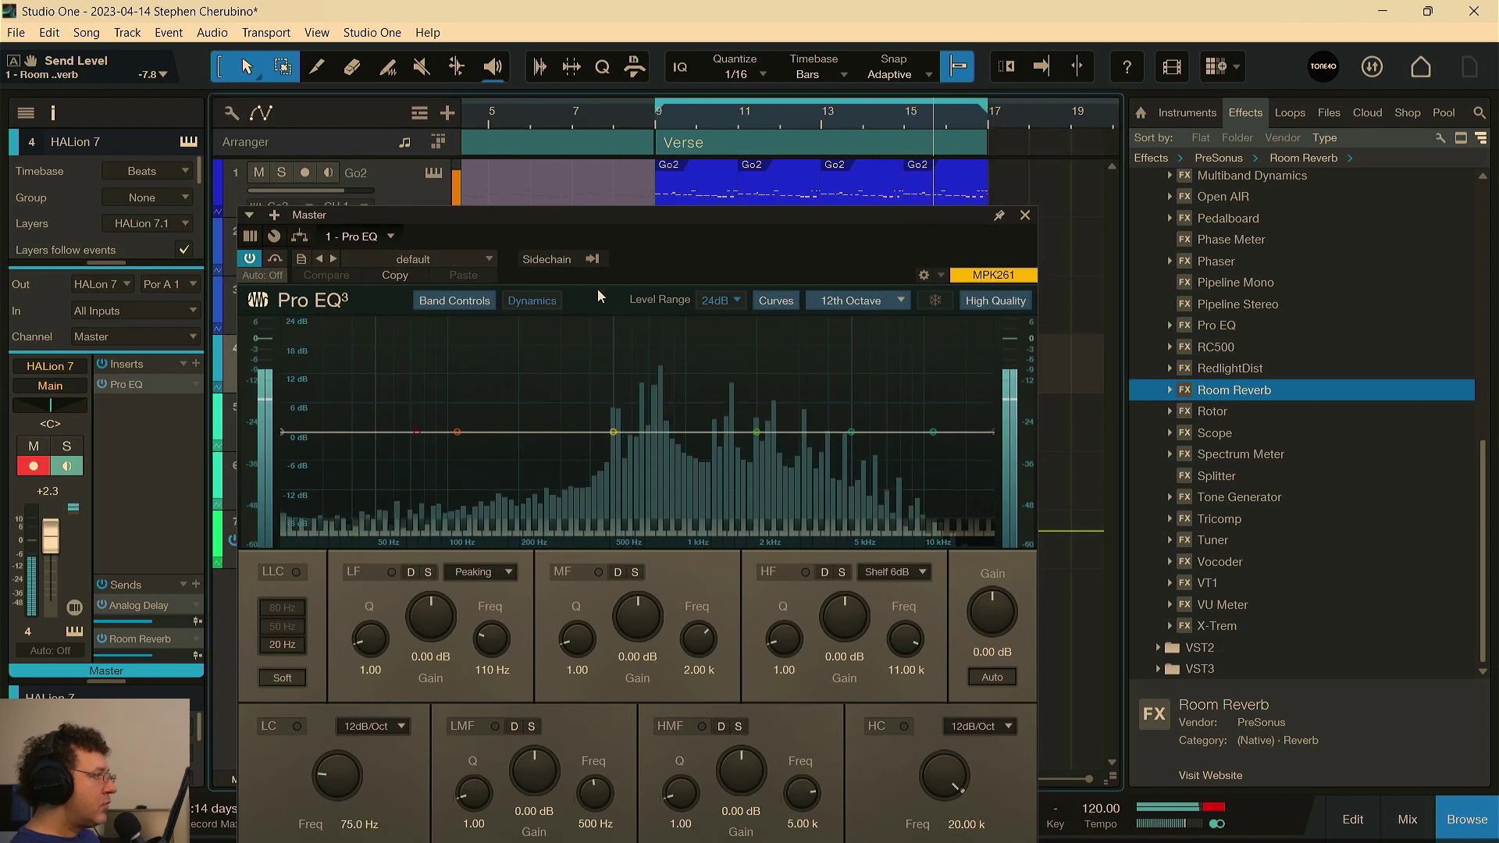
pyautogui.moveTo(852, 435); pyautogui.dragTo(847, 395)
pyautogui.click(1025, 215)
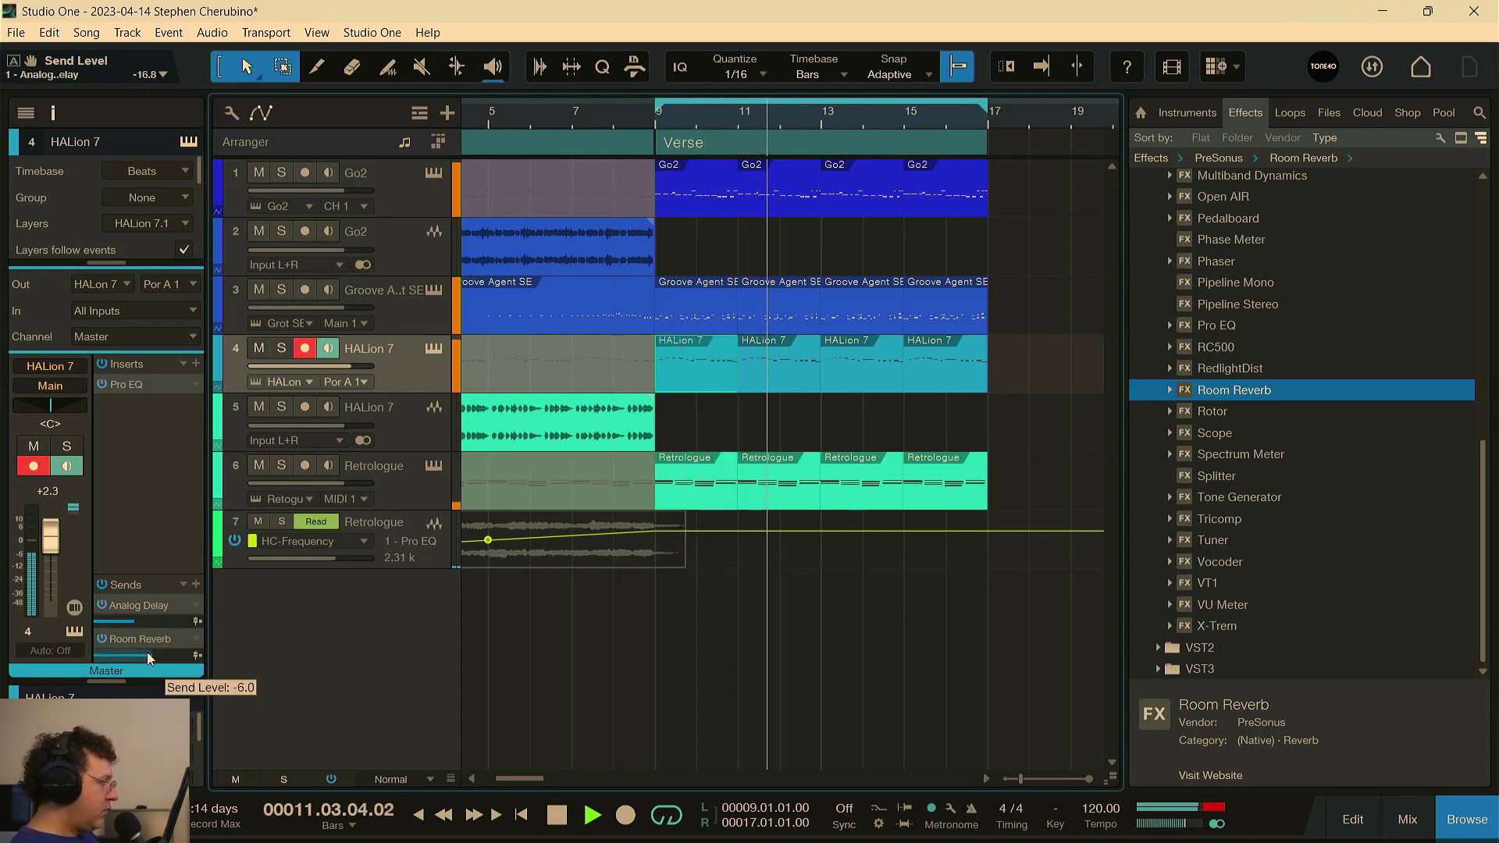
# Step: Reduce the HALion 7 instrument track's Analog Delay send to -16.8 and Room Reverb send to -8.6, and set the loop start to bar 1
pyautogui.moveTo(148, 656); pyautogui.dragTo(141, 655)
pyautogui.moveTo(654, 111); pyautogui.dragTo(199, 122)
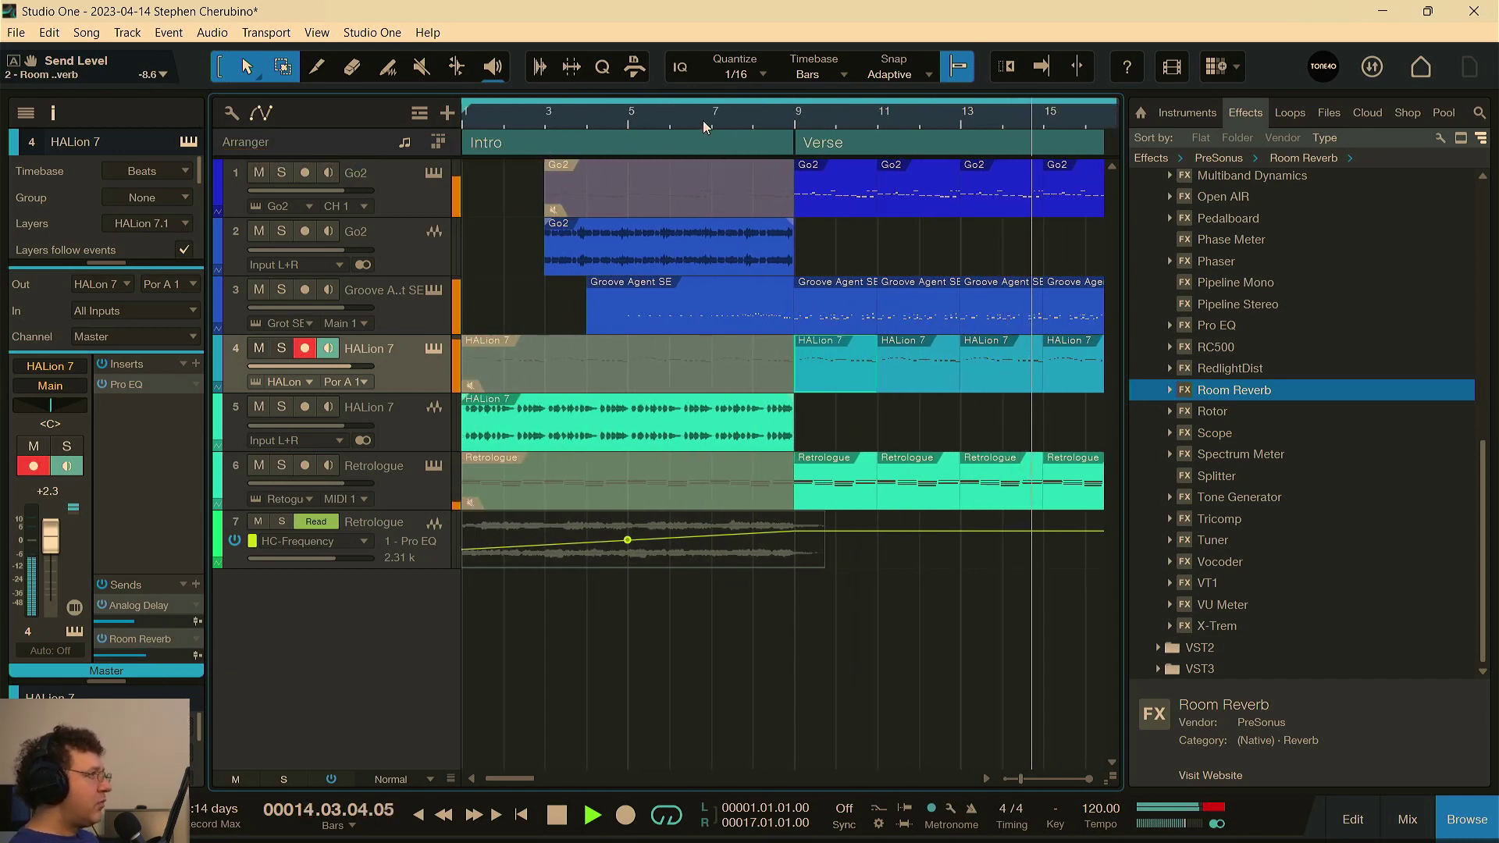
pyautogui.scroll(-2, 704, 127)
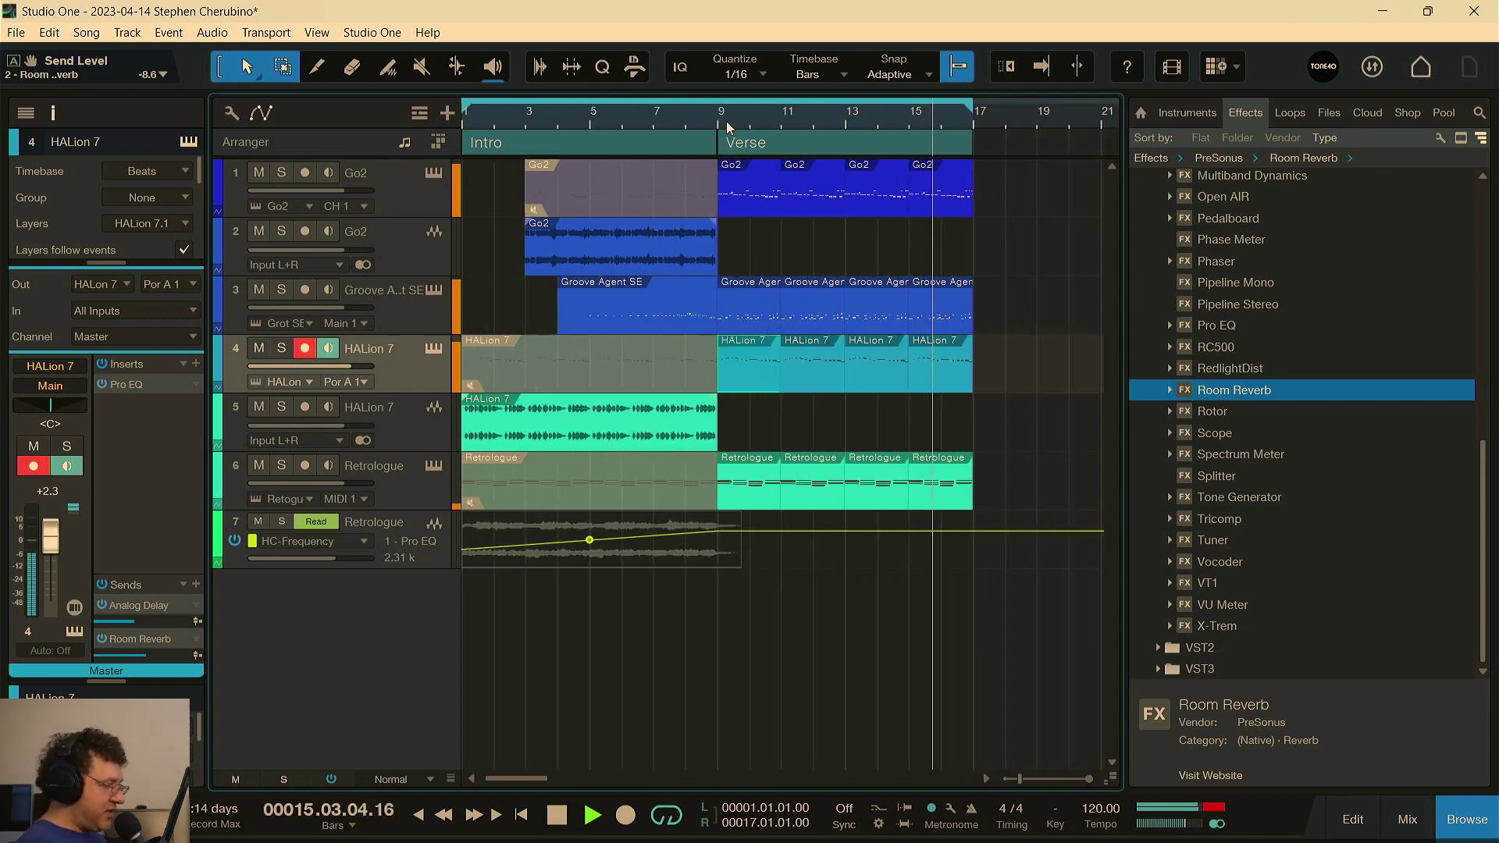